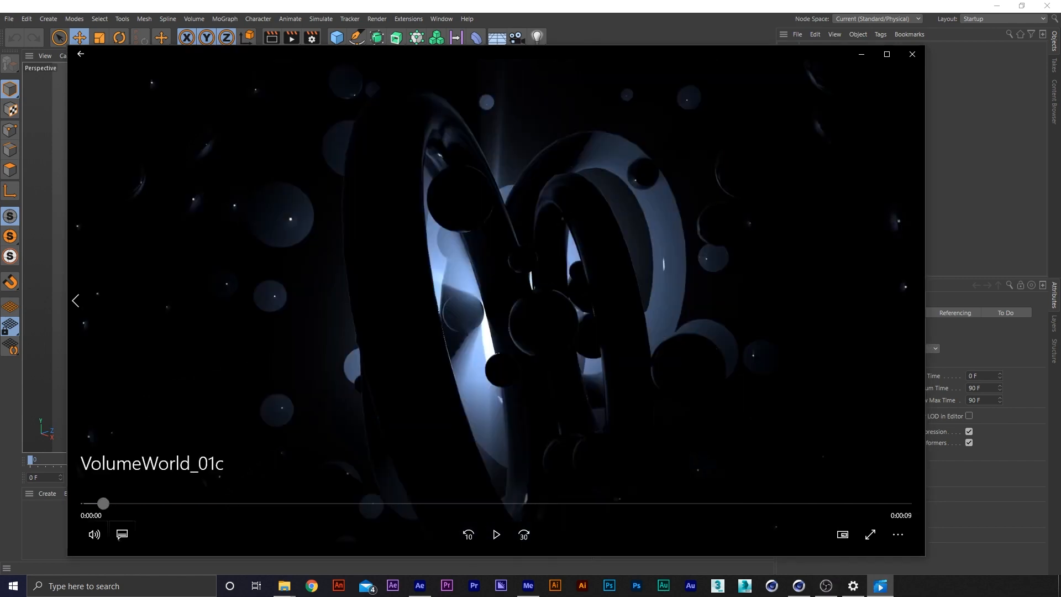
Play the VolumeWorld_01c reference video, scrub back toward its beginning, and minimise the player to return to the 3D scene
{"action": "left_click", "coordinate": [496, 534]}
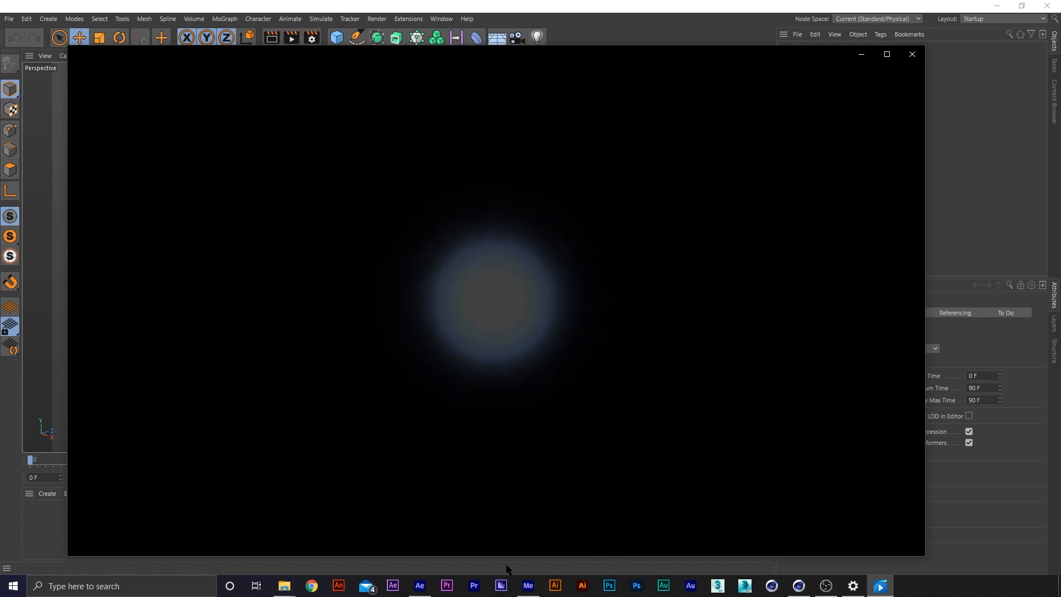
{"action": "left_click_drag", "start_coordinate": [244, 504], "coordinate": [127, 503]}
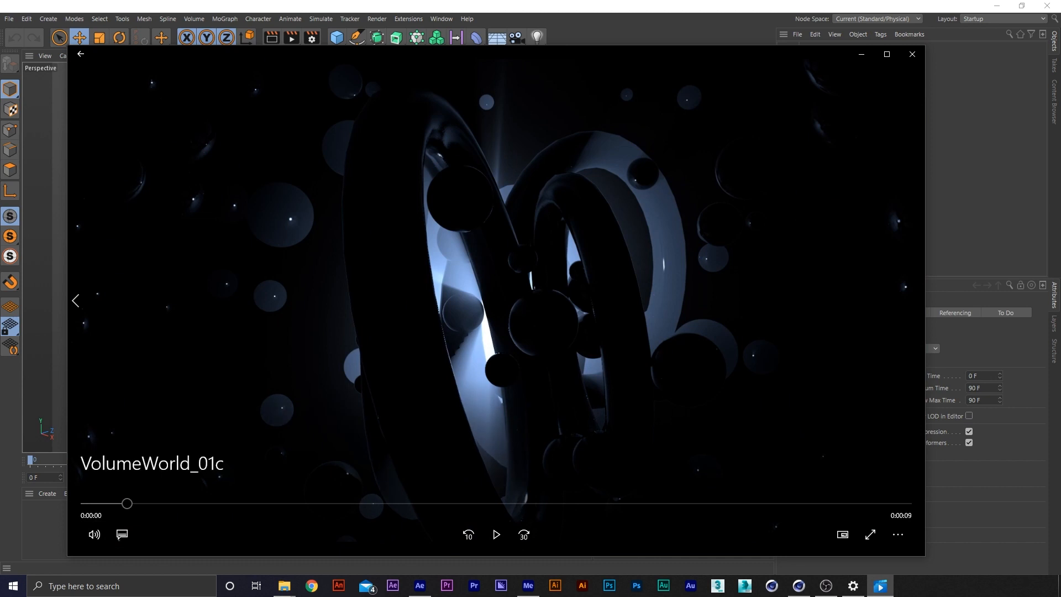
{"action": "left_click", "coordinate": [862, 54]}
Add a sphere and a torus to the scene, setting the torus's ring radius to 340 cm
{"action": "left_click", "coordinate": [337, 39]}
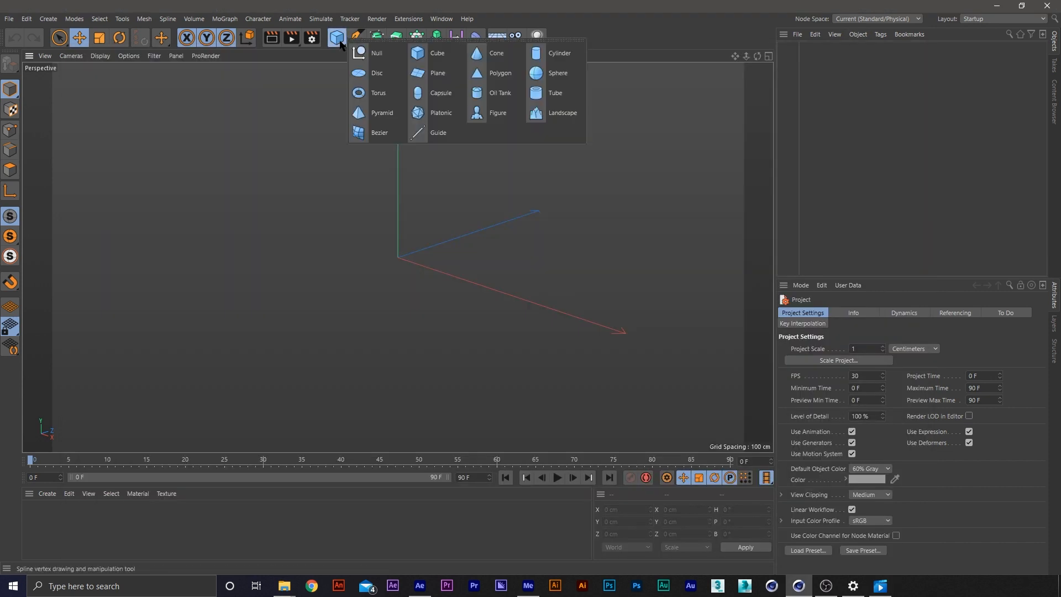
{"action": "left_click", "coordinate": [557, 73]}
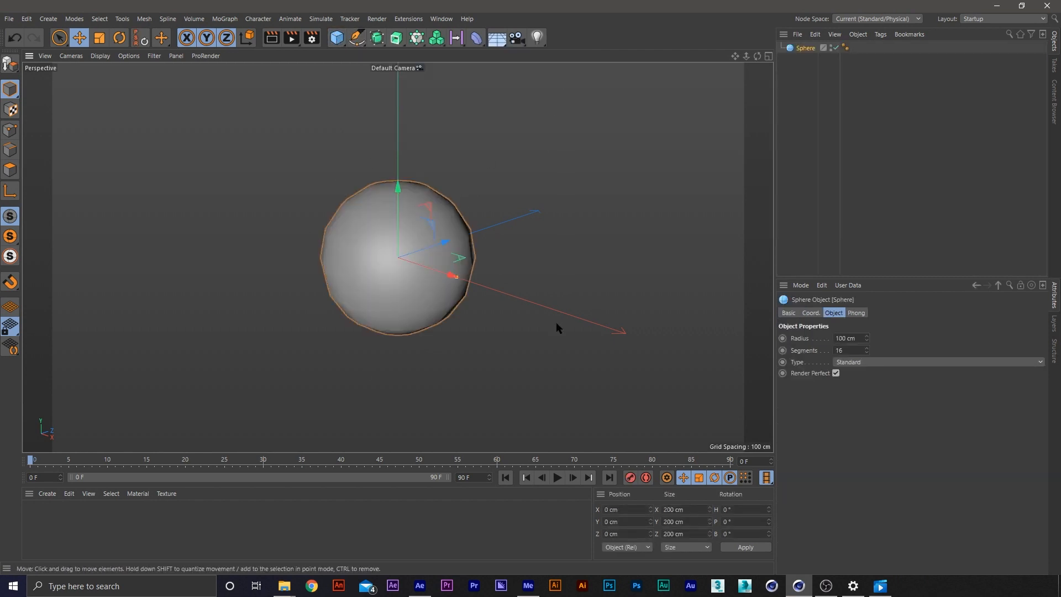
{"action": "left_click", "coordinate": [337, 37]}
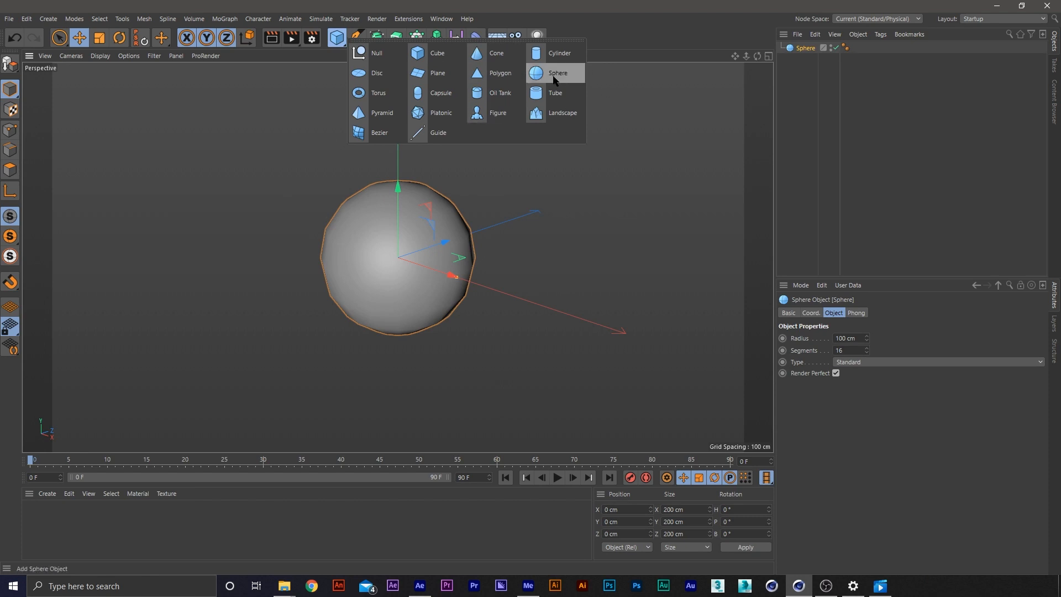
{"action": "left_click", "coordinate": [386, 94]}
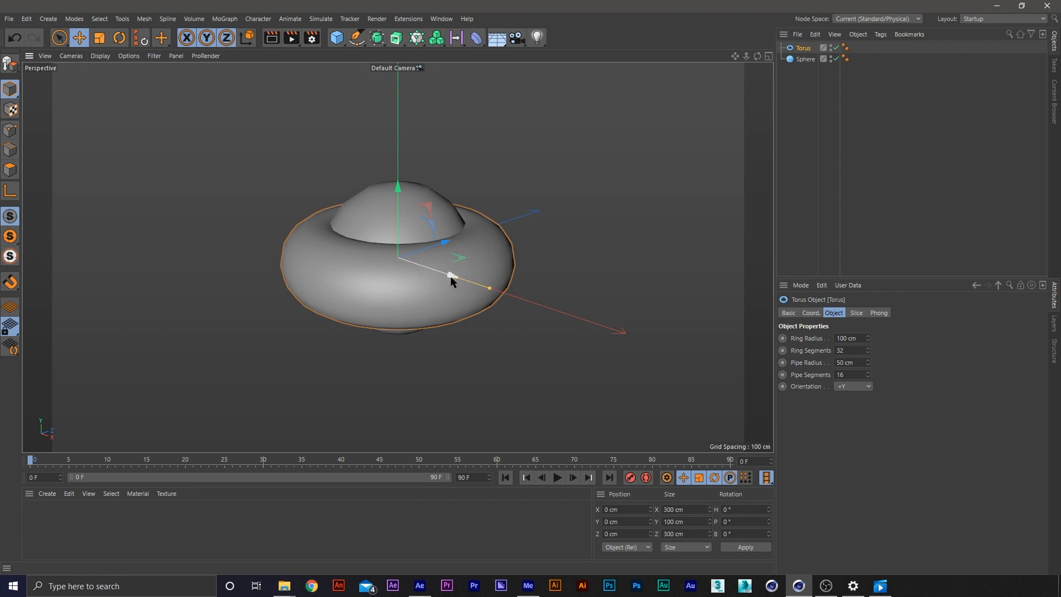
{"action": "double_click", "coordinate": [846, 337]}
{"action": "type", "text": "340"}
{"action": "key", "text": "Return"}
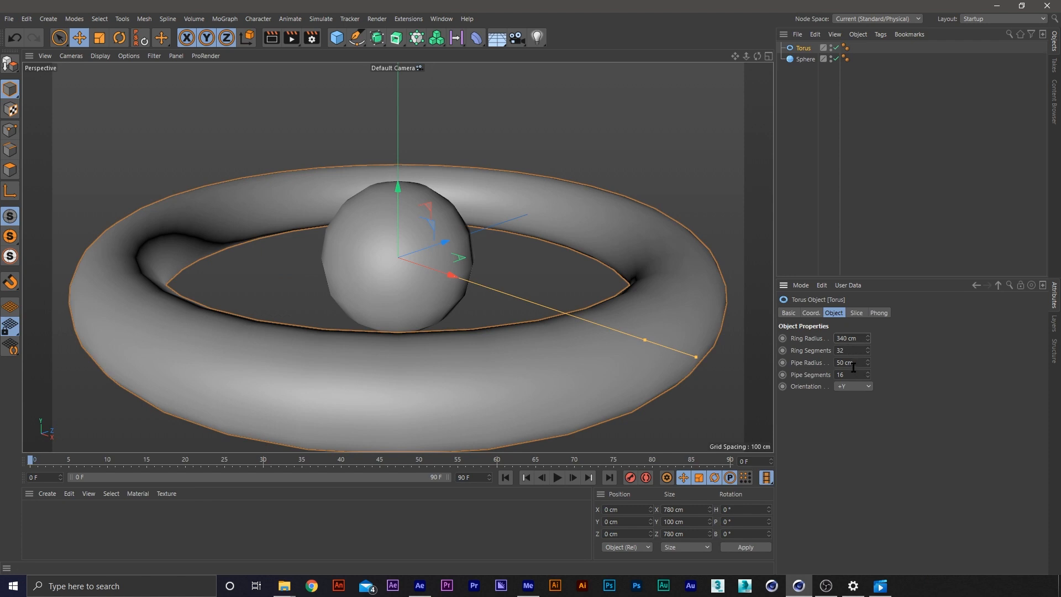
Add a single Cloner object to the scene, undoing any duplicate
{"action": "left_click", "coordinate": [805, 59]}
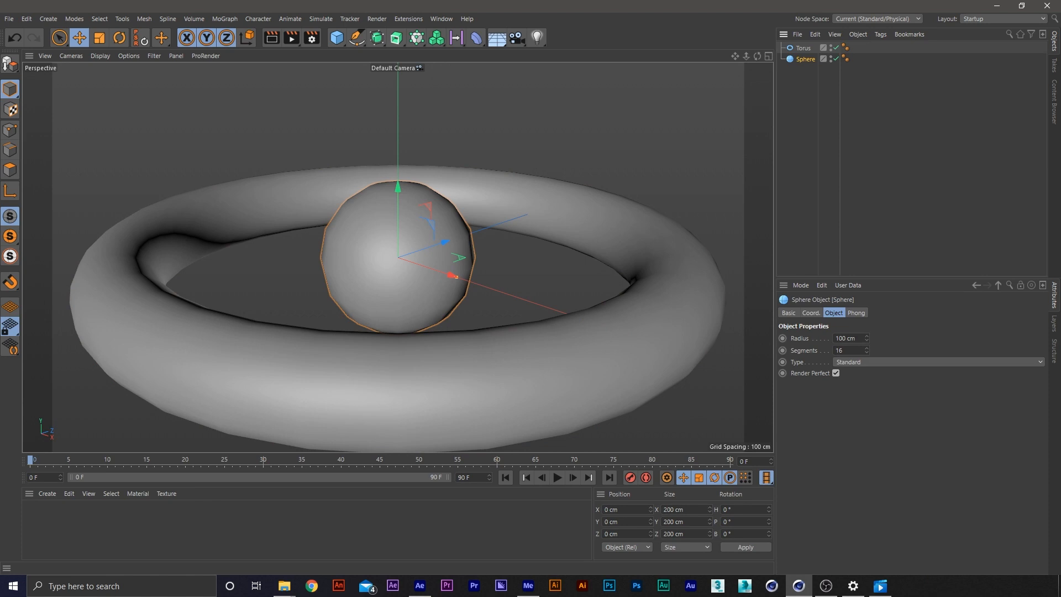
{"action": "left_click", "coordinate": [486, 114]}
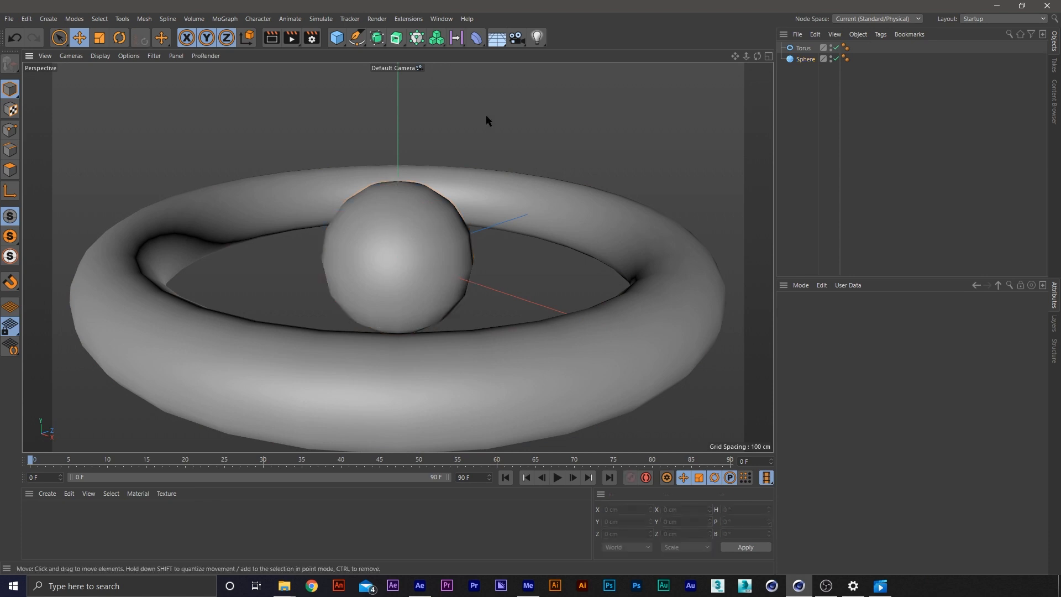
{"action": "double_click", "coordinate": [418, 39]}
{"action": "key", "text": "ctrl+z"}
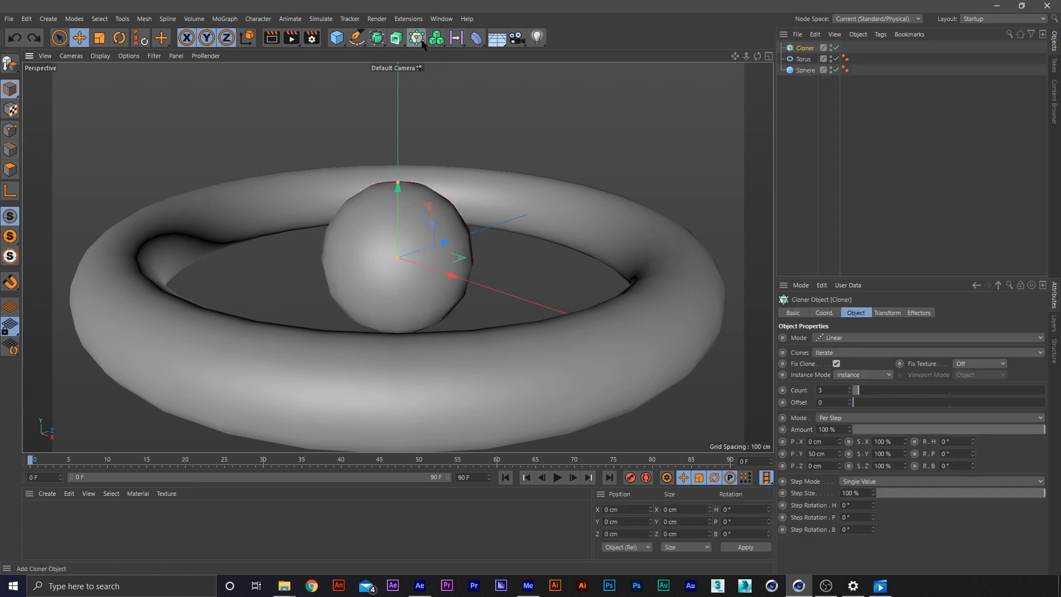
{"action": "scroll", "coordinate": [470, 160], "scroll_direction": "down", "scroll_amount": 7}
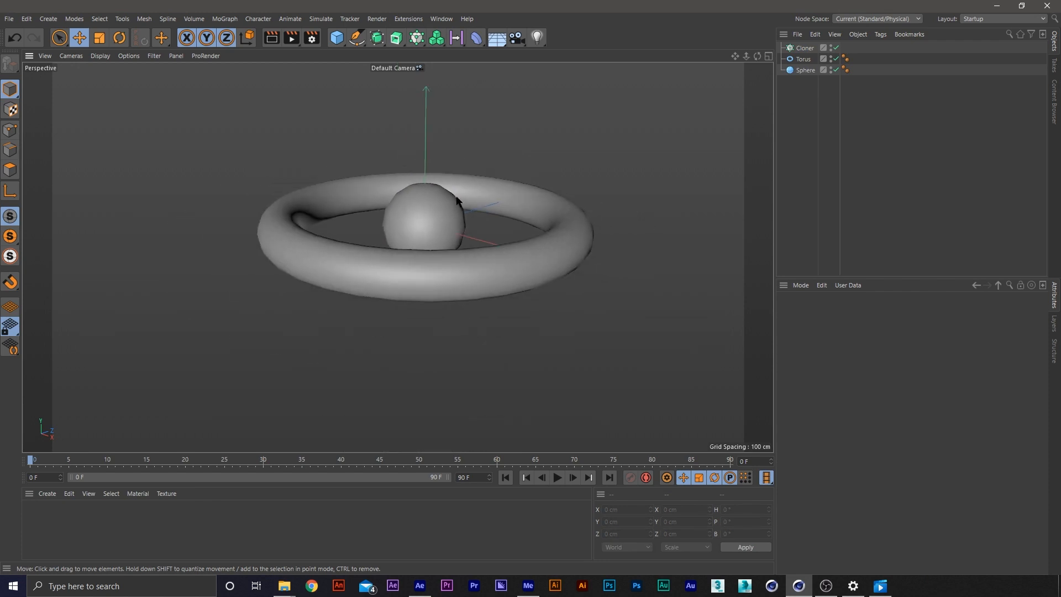
{"action": "middle_click_drag", "start_coordinate": [480, 174], "coordinate": [462, 236], "text": "alt"}
{"action": "scroll", "coordinate": [456, 238], "scroll_direction": "down", "scroll_amount": 1}
{"action": "scroll", "coordinate": [449, 237], "scroll_direction": "up", "scroll_amount": 1}
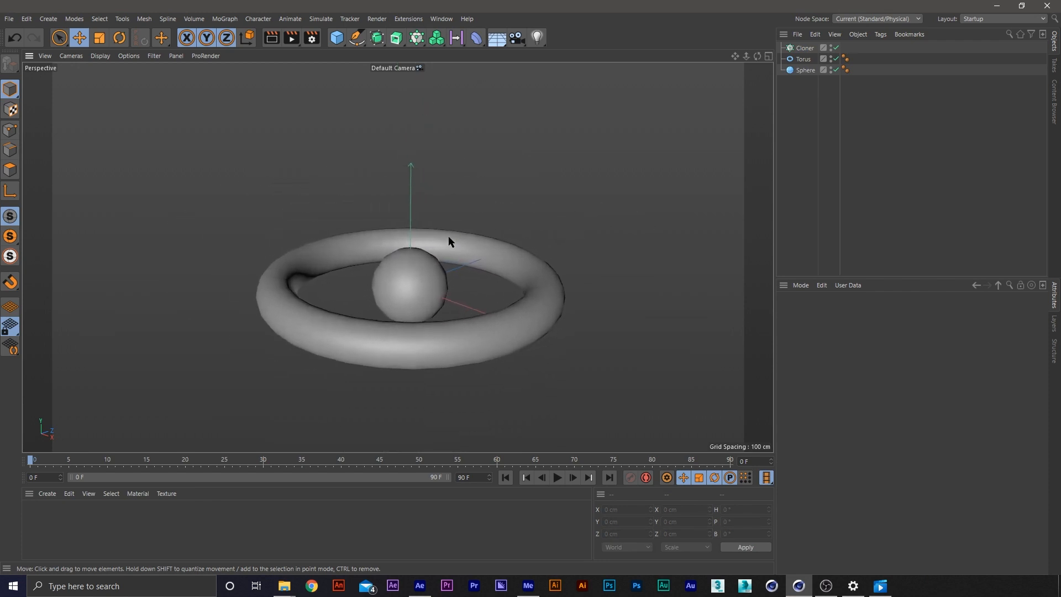
{"action": "left_click_drag", "start_coordinate": [448, 237], "coordinate": [444, 250], "text": "alt"}
{"action": "middle_click_drag", "start_coordinate": [449, 262], "coordinate": [459, 239], "text": "alt"}
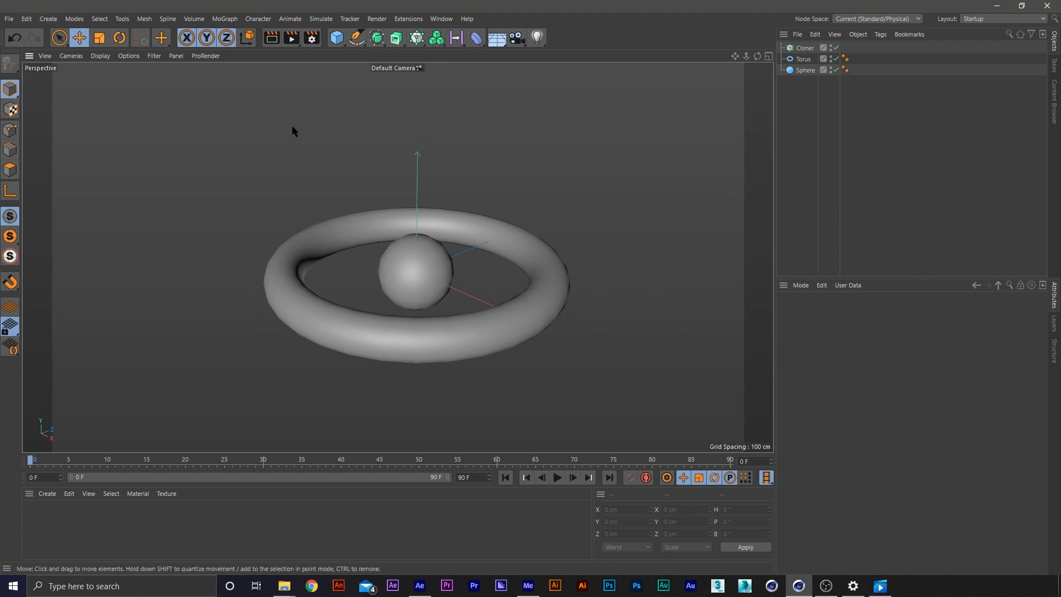
Set the project frame rate to 24 FPS in the project settings
{"action": "left_click", "coordinate": [26, 18]}
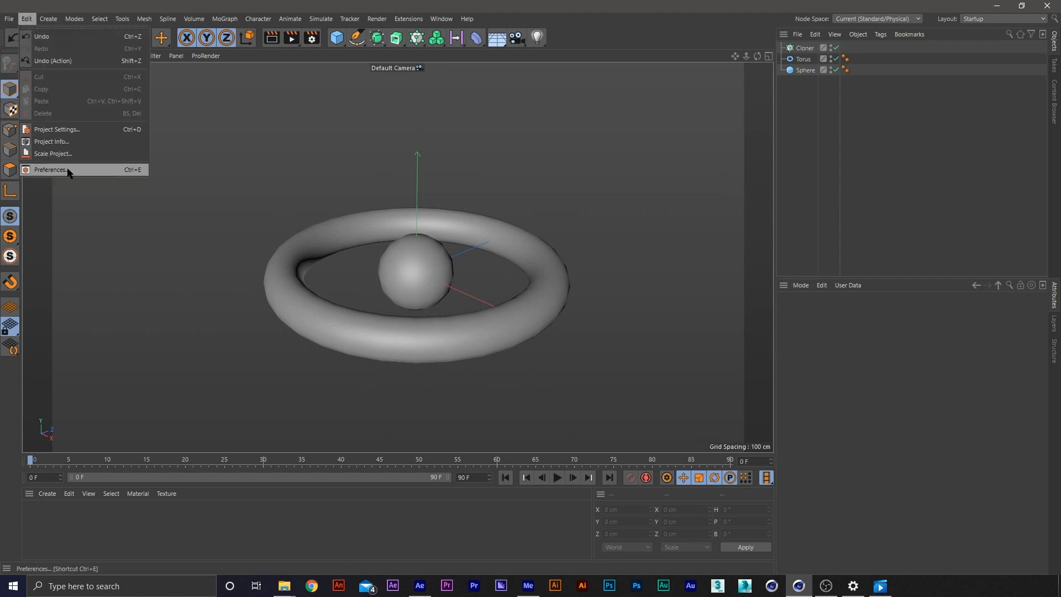
{"action": "left_click", "coordinate": [79, 130]}
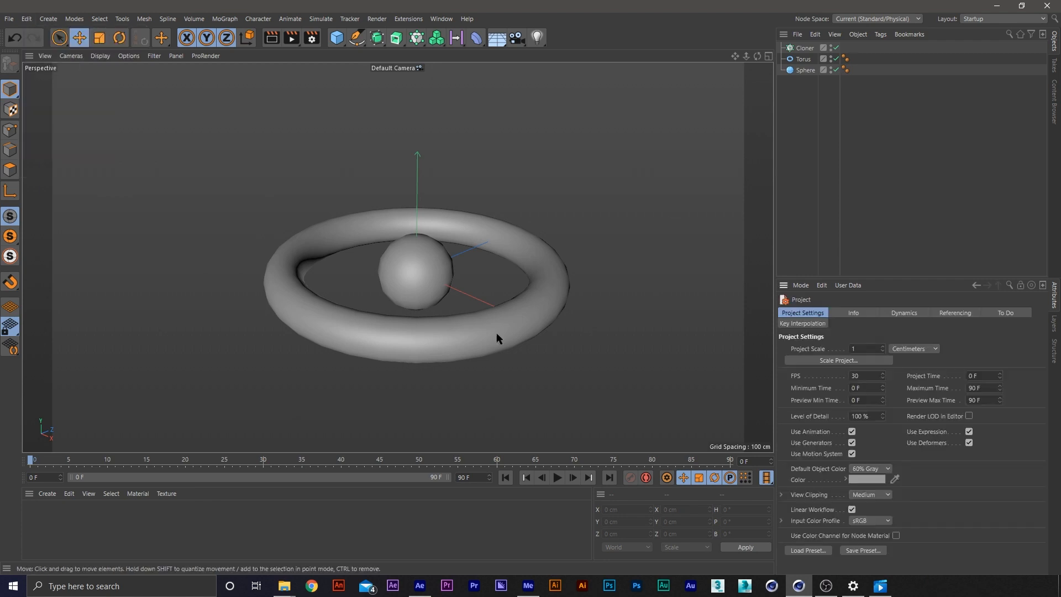
{"action": "left_click", "coordinate": [870, 377]}
{"action": "type", "text": "24"}
{"action": "key", "text": "Return"}
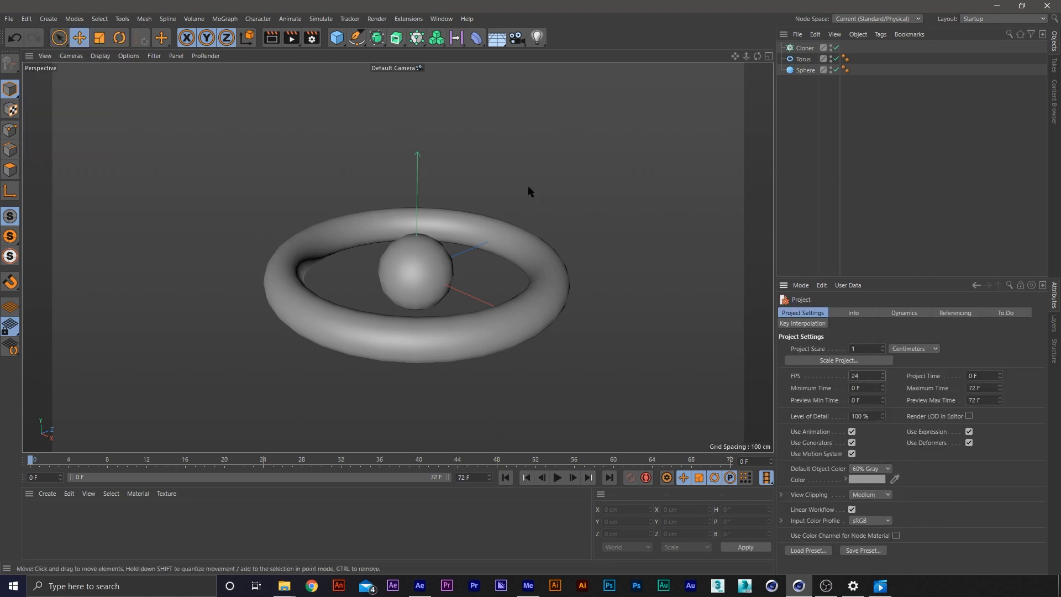
Set the render output frame rate to 24 and leave the render settings
{"action": "left_click", "coordinate": [311, 37]}
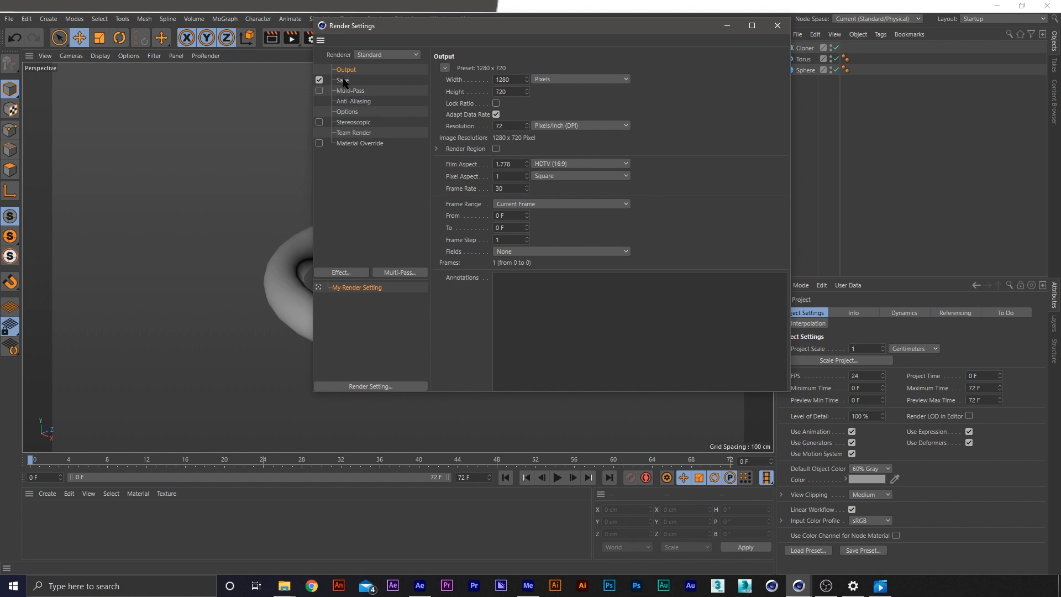
{"action": "left_click", "coordinate": [514, 188]}
{"action": "left_click", "coordinate": [472, 476]}
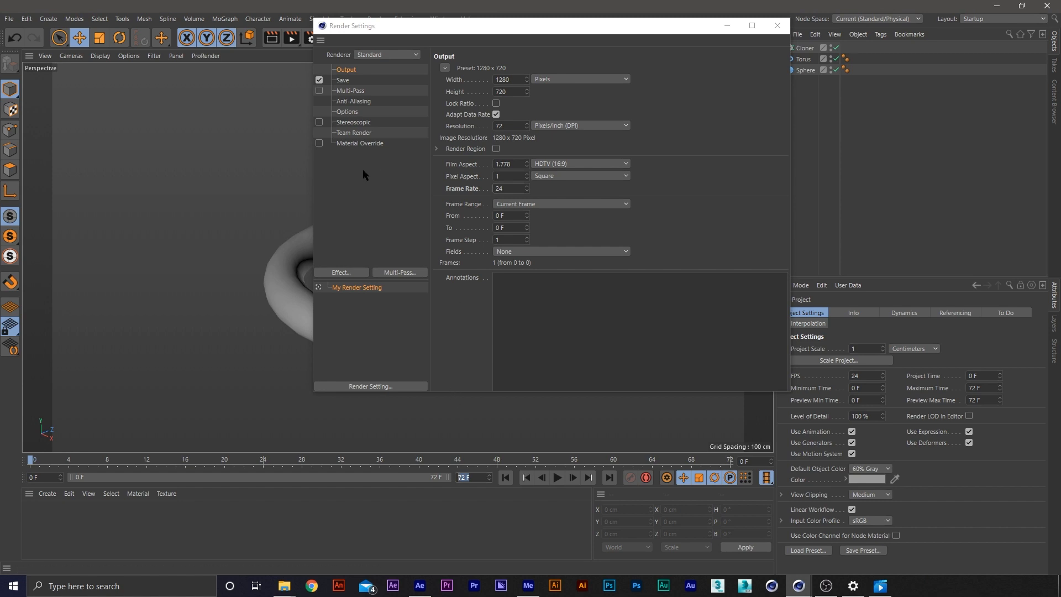
{"action": "left_click_drag", "start_coordinate": [400, 26], "coordinate": [545, 67]}
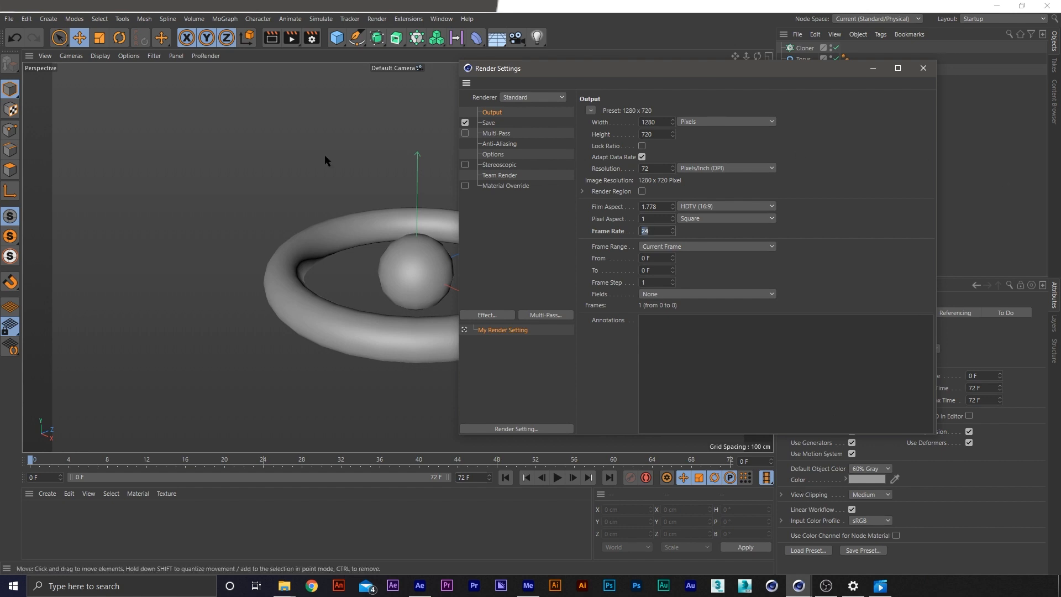
{"action": "left_click_drag", "start_coordinate": [719, 71], "coordinate": [1060, 155]}
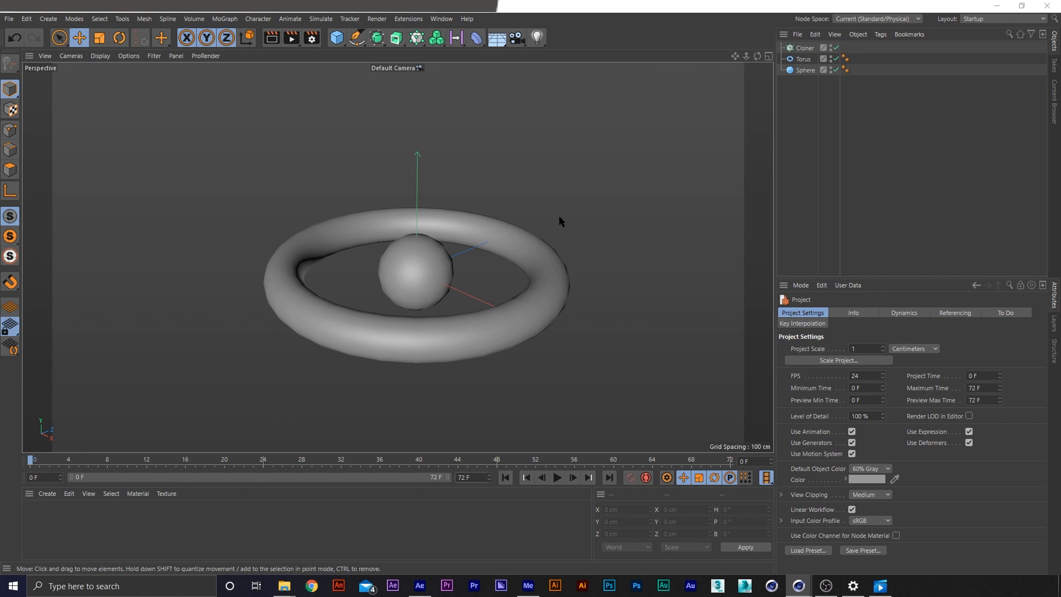
{"action": "left_click", "coordinate": [628, 327]}
Apply a Rigid Body simulation tag to the sphere
{"action": "left_click", "coordinate": [450, 263]}
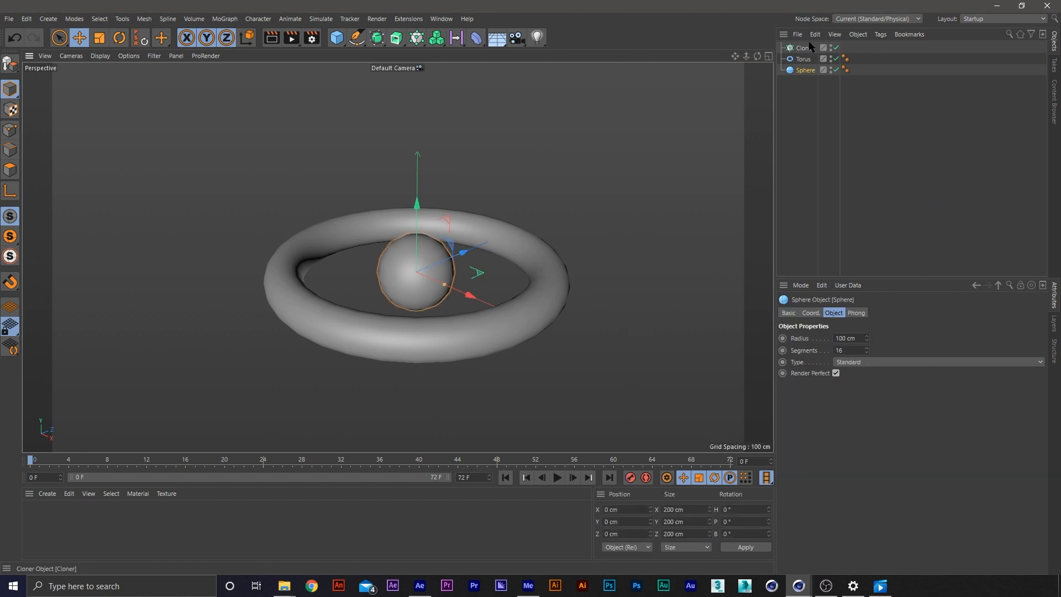
{"action": "right_click", "coordinate": [806, 71]}
{"action": "mouse_move", "coordinate": [907, 117]}
{"action": "mouse_move", "coordinate": [878, 200]}
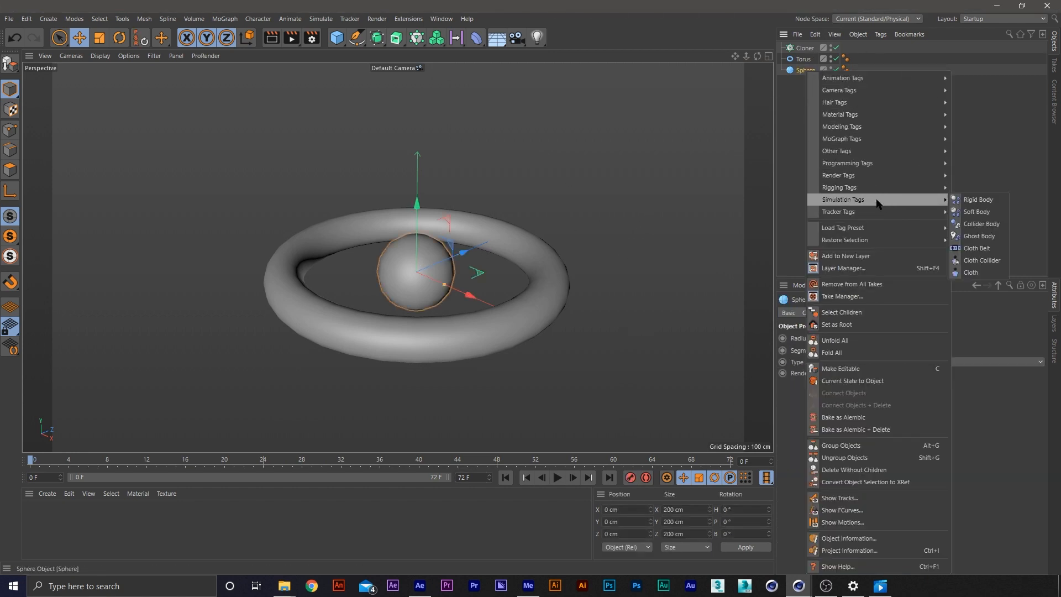
{"action": "left_click", "coordinate": [979, 200]}
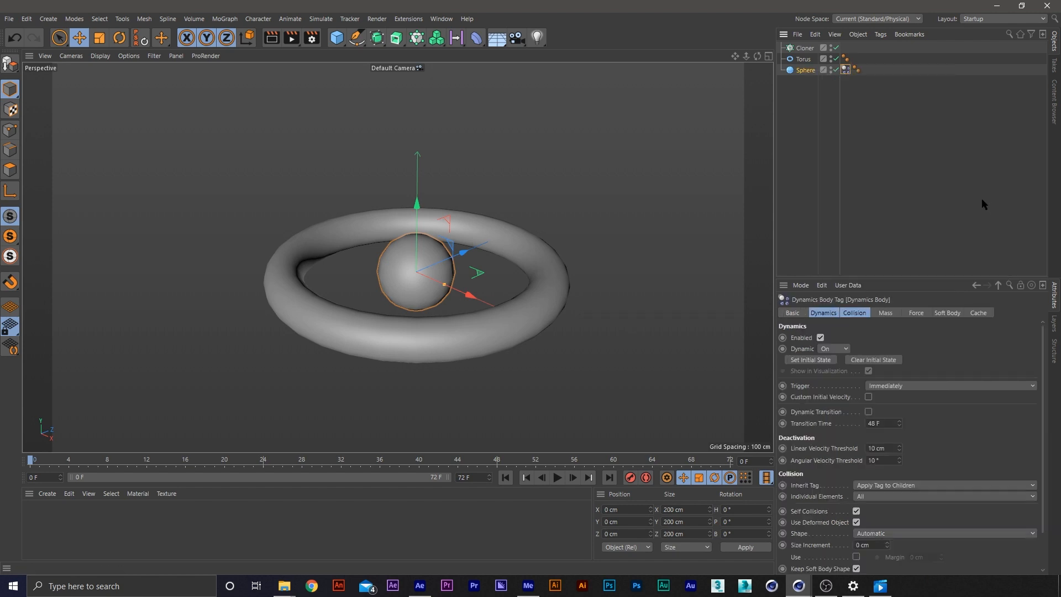
Play the sphere's rigid body simulation, stop it, and return to the first frame
{"action": "key", "text": "F8"}
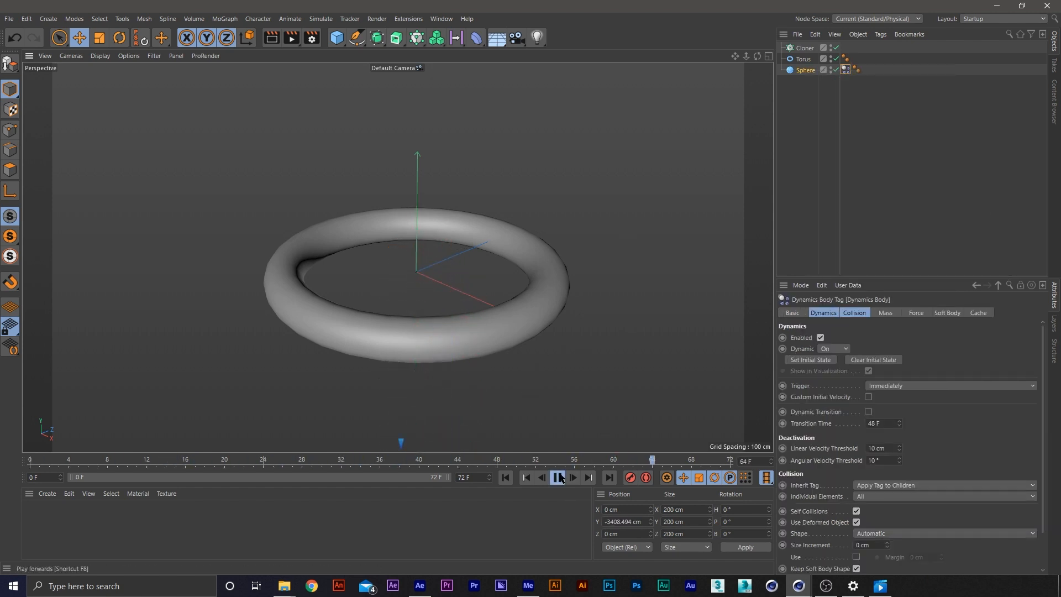
{"action": "left_click", "coordinate": [536, 529]}
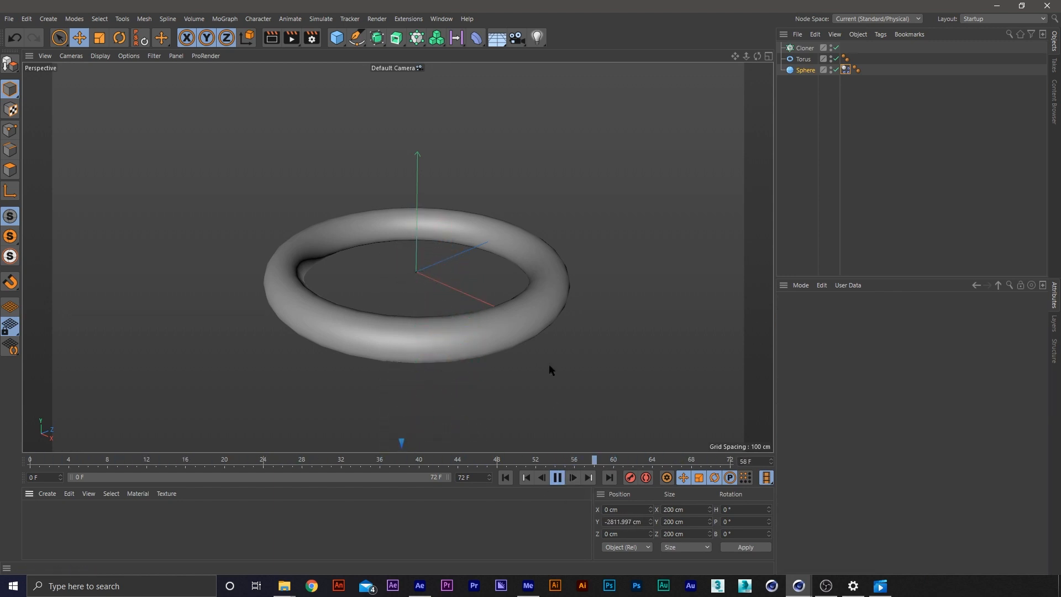
{"action": "left_click", "coordinate": [558, 478]}
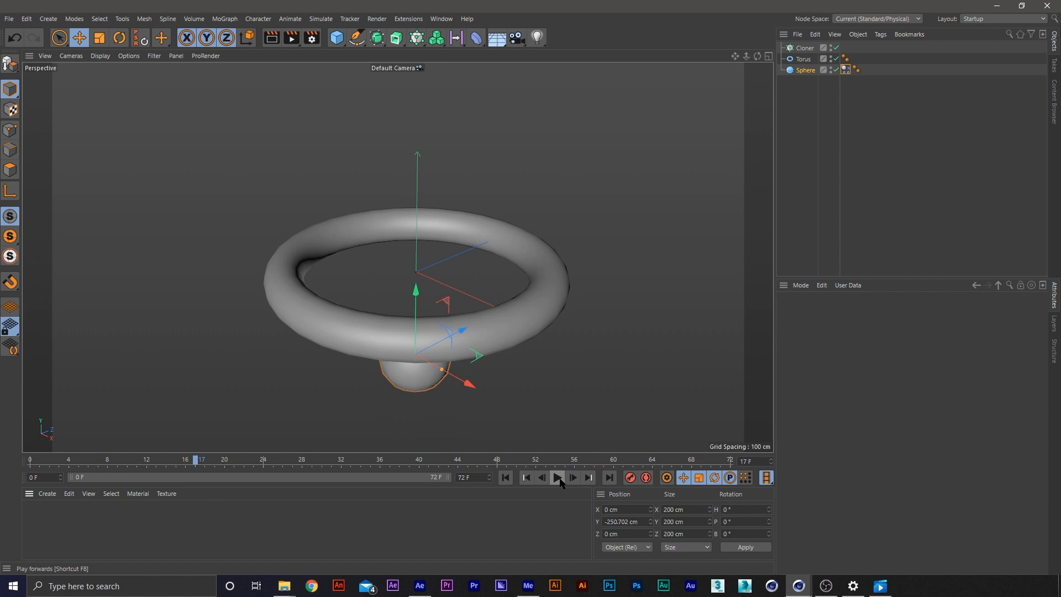
{"action": "left_click", "coordinate": [525, 477]}
Bake all dynamics into the cache from the sphere's Dynamics Body tag
{"action": "left_click", "coordinate": [846, 69]}
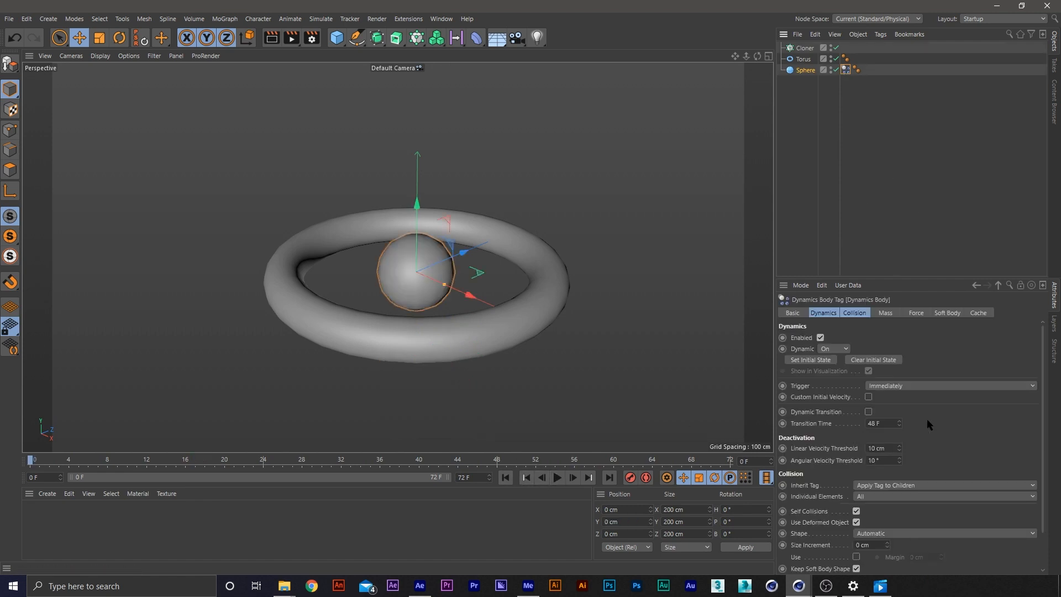
{"action": "left_click", "coordinate": [978, 313]}
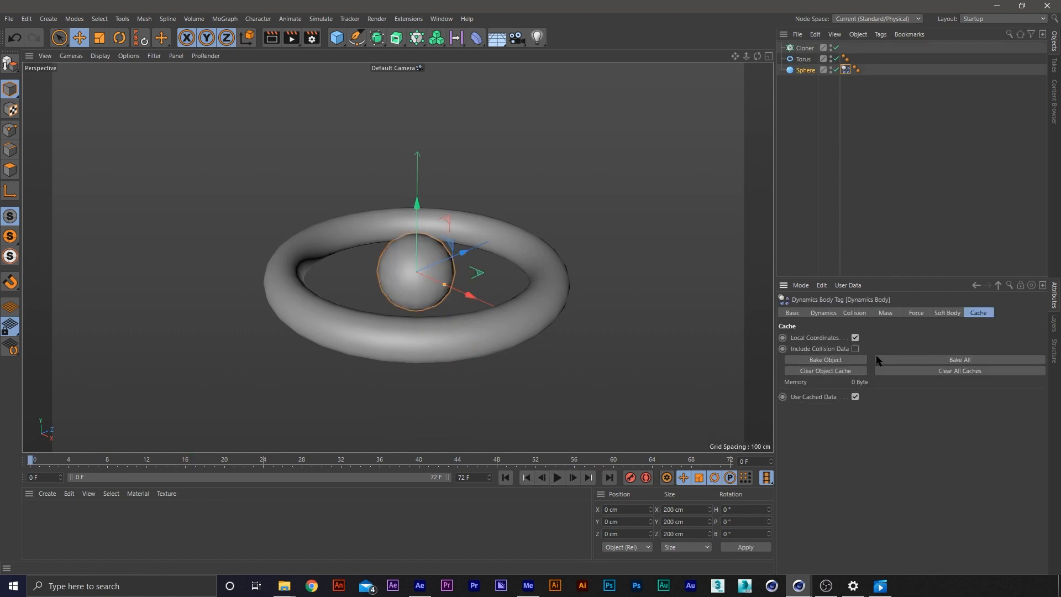
{"action": "left_click", "coordinate": [958, 360]}
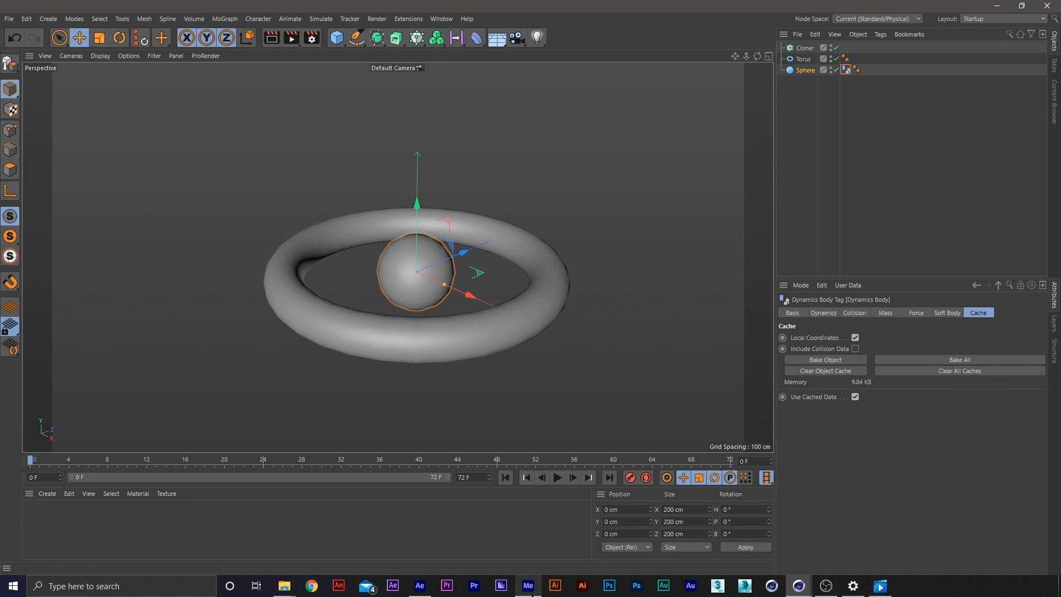
Scrub through the baked animation up to frame 72 to check the sphere's motion relative to the torus
{"action": "left_click_drag", "start_coordinate": [396, 460], "coordinate": [147, 495]}
{"action": "left_click_drag", "start_coordinate": [166, 462], "coordinate": [208, 480]}
{"action": "scroll", "coordinate": [562, 350], "scroll_direction": "down", "scroll_amount": 6}
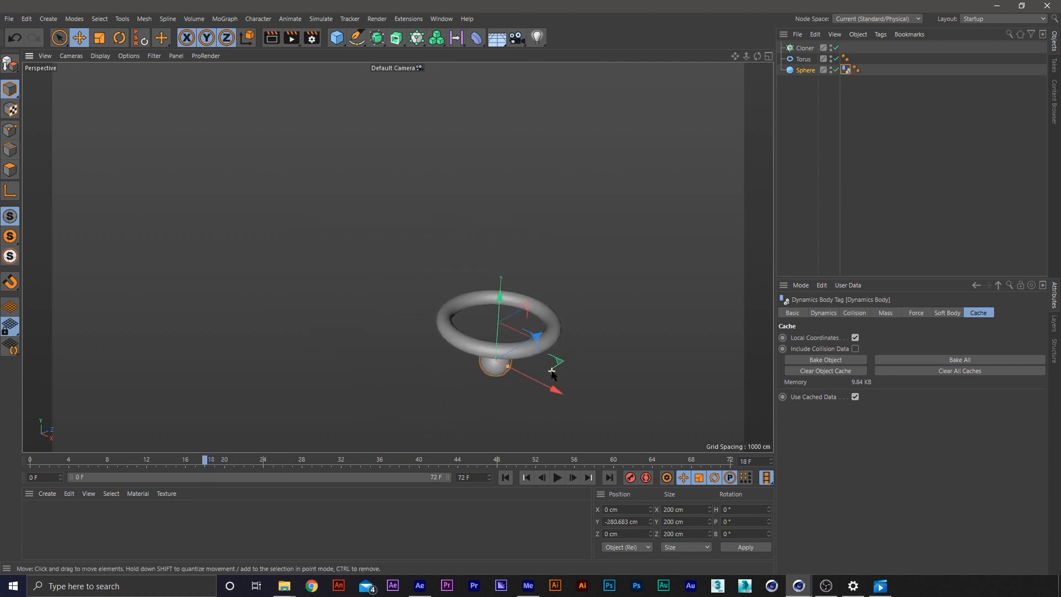
{"action": "middle_click", "coordinate": [511, 270]}
{"action": "middle_click", "coordinate": [326, 176]}
{"action": "middle_click_drag", "start_coordinate": [549, 316], "coordinate": [476, 255]}
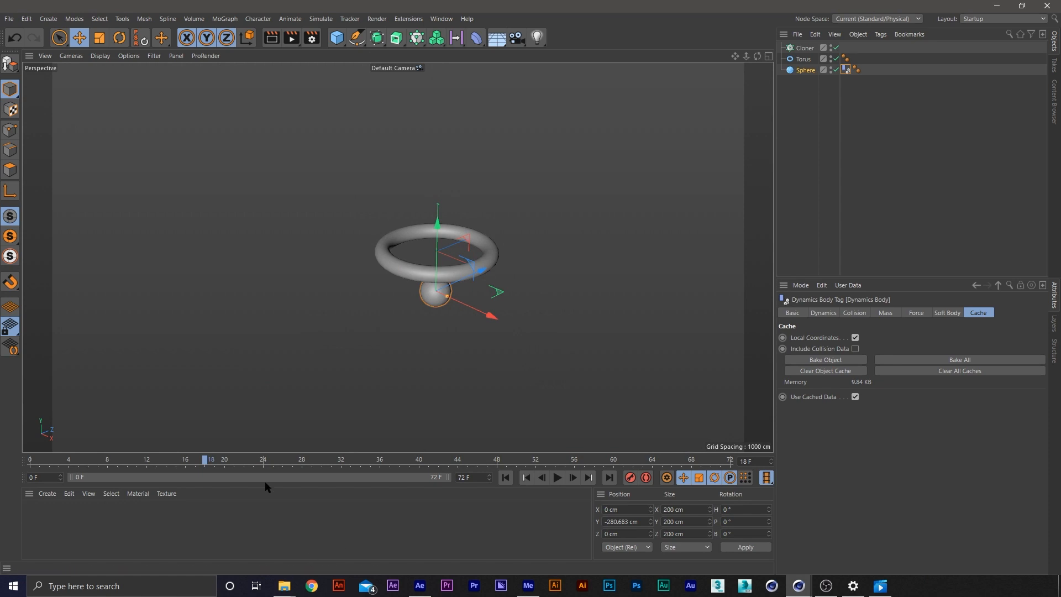
{"action": "left_click_drag", "start_coordinate": [248, 458], "coordinate": [371, 460]}
{"action": "middle_click_drag", "start_coordinate": [503, 321], "coordinate": [512, 238], "text": "alt"}
{"action": "left_click_drag", "start_coordinate": [512, 237], "coordinate": [497, 326], "text": "alt"}
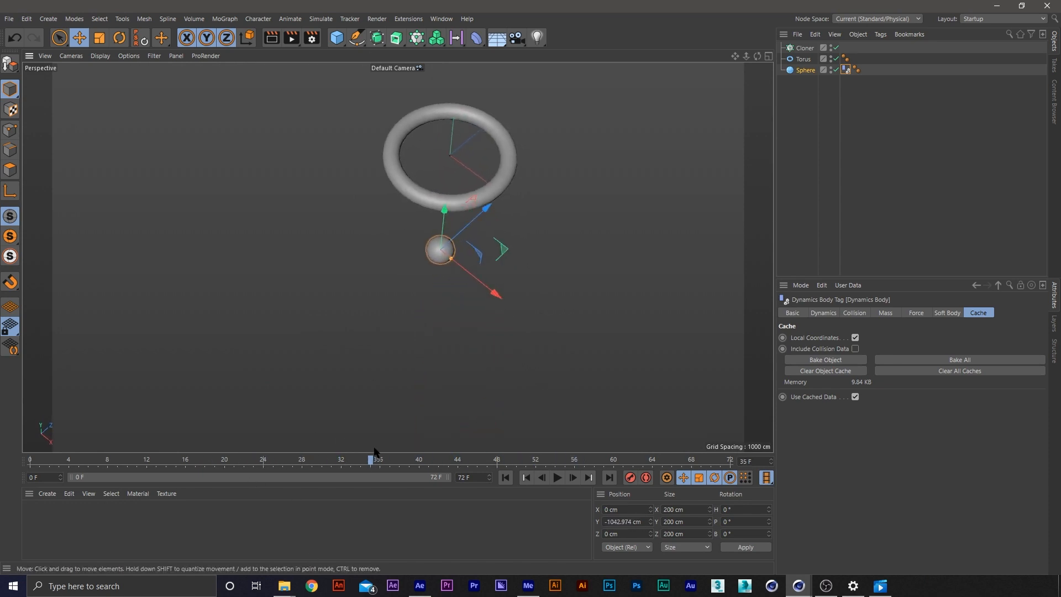
{"action": "left_click_drag", "start_coordinate": [372, 459], "coordinate": [811, 454]}
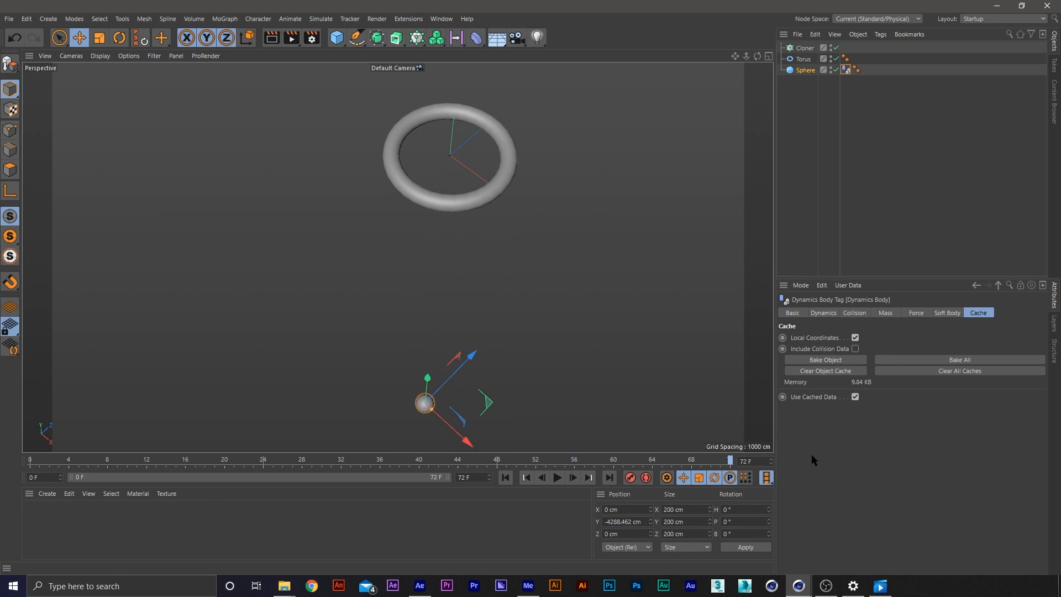
Set the timeline length to 300 frames, extend the preview range to its full length, and return to frame 0
{"action": "left_click", "coordinate": [483, 474]}
{"action": "type", "text": "300"}
{"action": "key", "text": "Return"}
{"action": "left_click_drag", "start_coordinate": [166, 477], "coordinate": [447, 477]}
{"action": "left_click", "coordinate": [148, 460]}
{"action": "left_click_drag", "start_coordinate": [133, 466], "coordinate": [2, 477]}
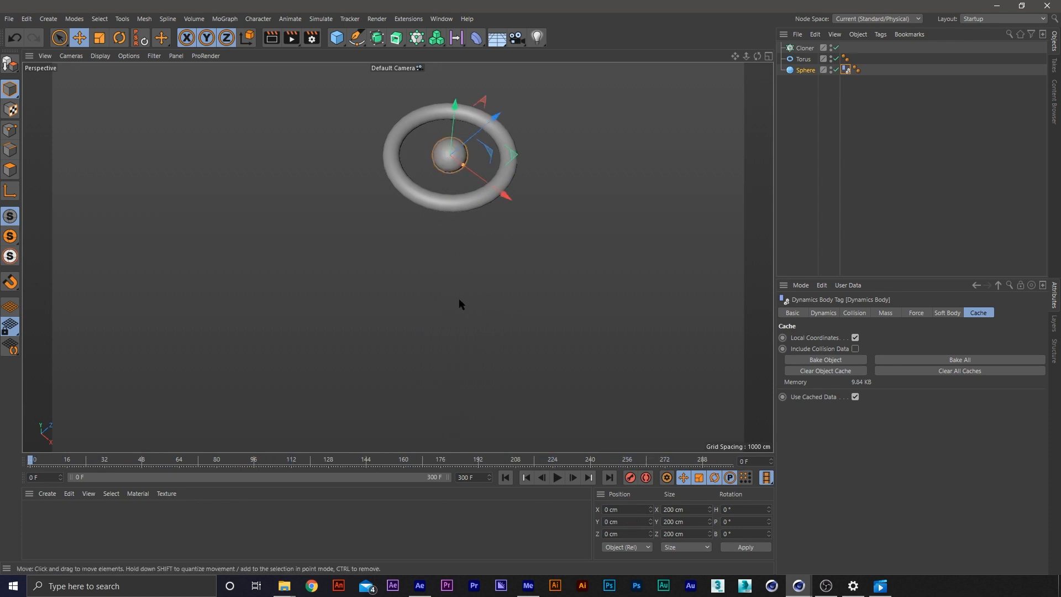
{"action": "middle_click_drag", "start_coordinate": [479, 206], "coordinate": [471, 272], "text": "alt"}
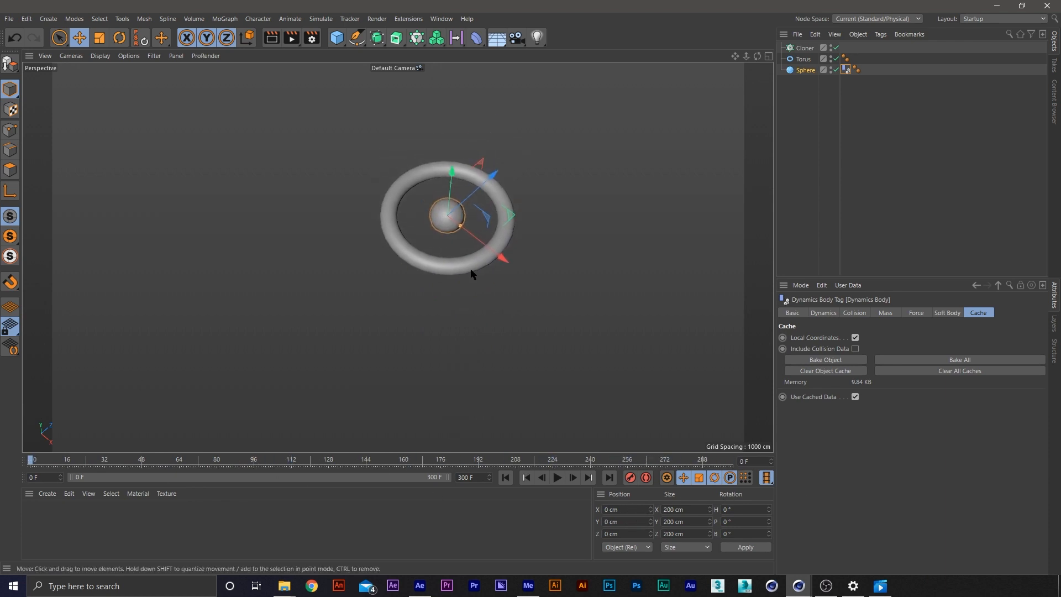
{"action": "left_click_drag", "start_coordinate": [471, 272], "coordinate": [470, 192], "text": "alt"}
{"action": "scroll", "coordinate": [478, 220], "scroll_direction": "up", "scroll_amount": 3}
{"action": "scroll", "coordinate": [479, 219], "scroll_direction": "up", "scroll_amount": 3}
{"action": "left_click_drag", "start_coordinate": [409, 243], "coordinate": [407, 236], "text": "alt"}
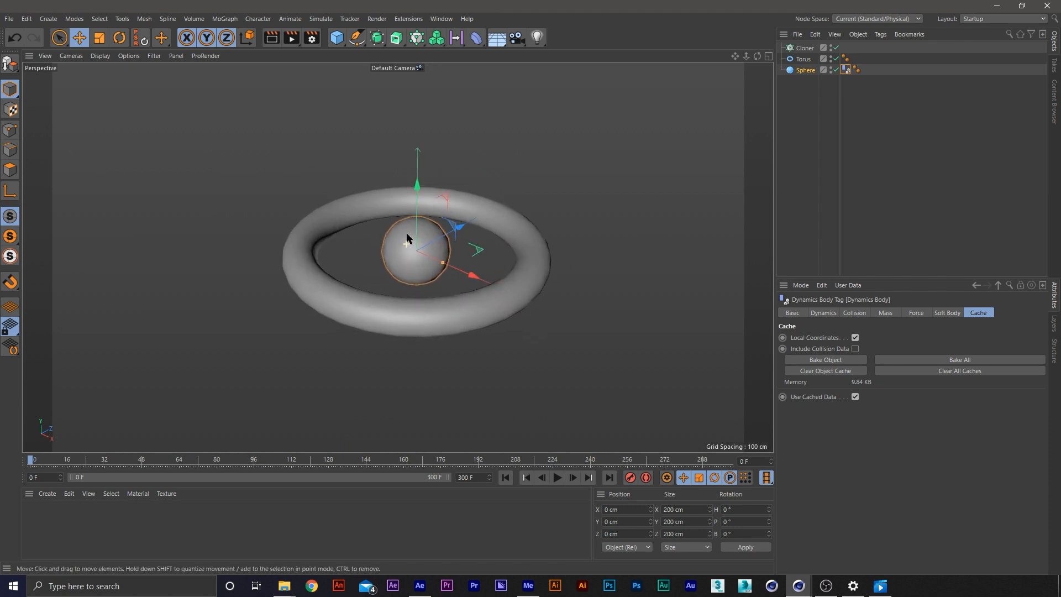
Clear all dynamics caches and check the output frame rate in the render settings
{"action": "middle_click_drag", "start_coordinate": [434, 237], "coordinate": [453, 244], "text": "alt"}
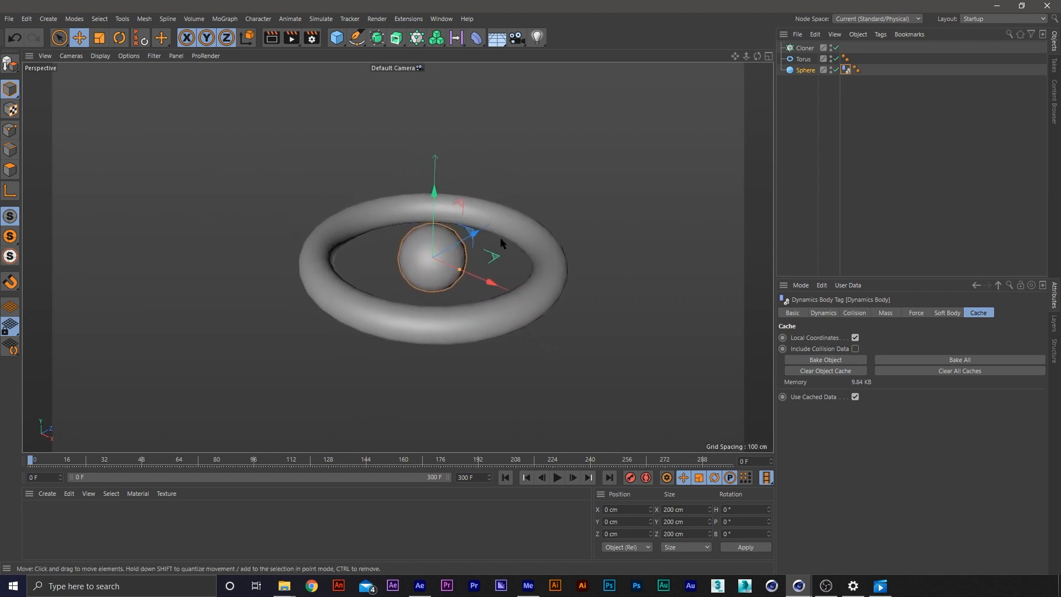
{"action": "left_click", "coordinate": [955, 372]}
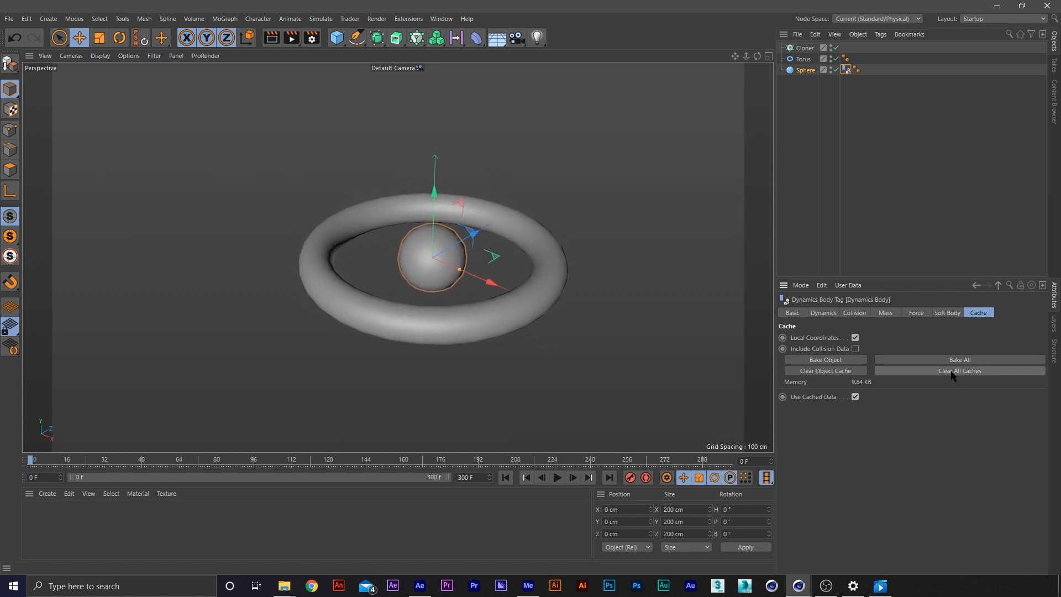
{"action": "key", "text": "ctrl+b"}
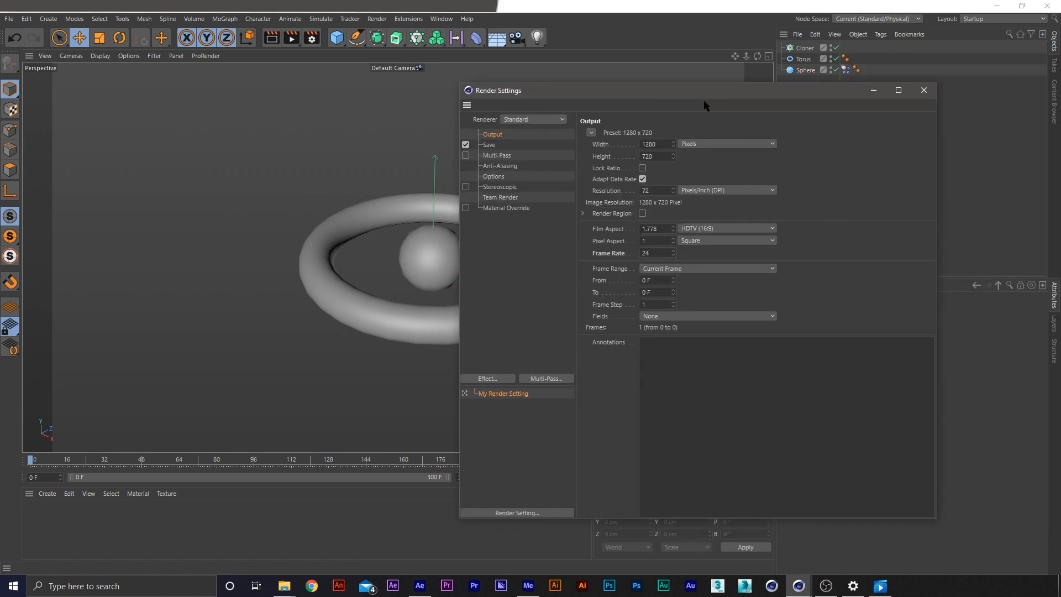
{"action": "left_click", "coordinate": [924, 90]}
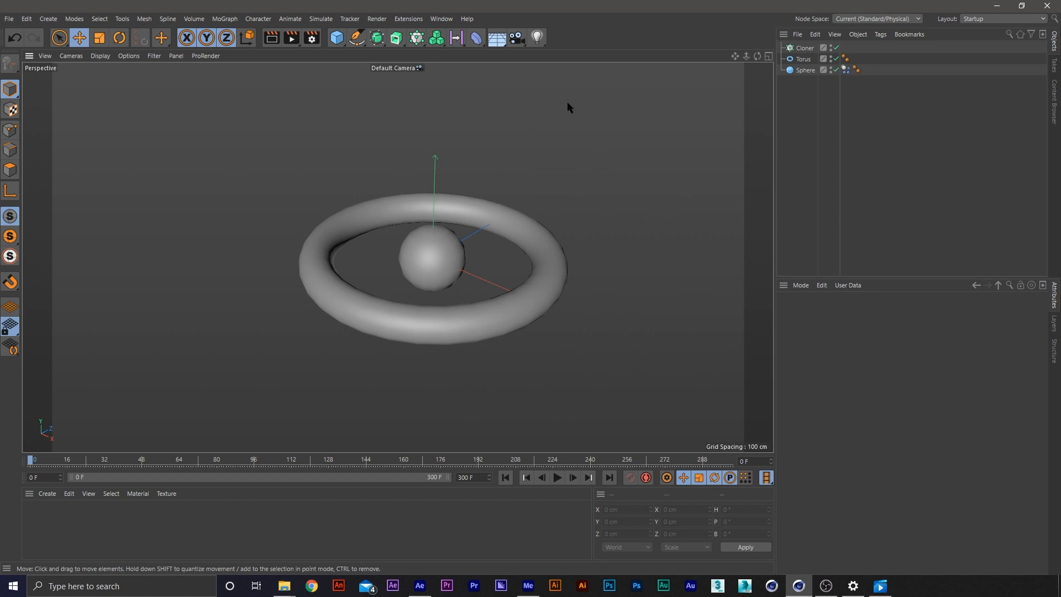
Make the Torus a child of the Cloner and set the clone count to 5
{"action": "left_click", "coordinate": [803, 58]}
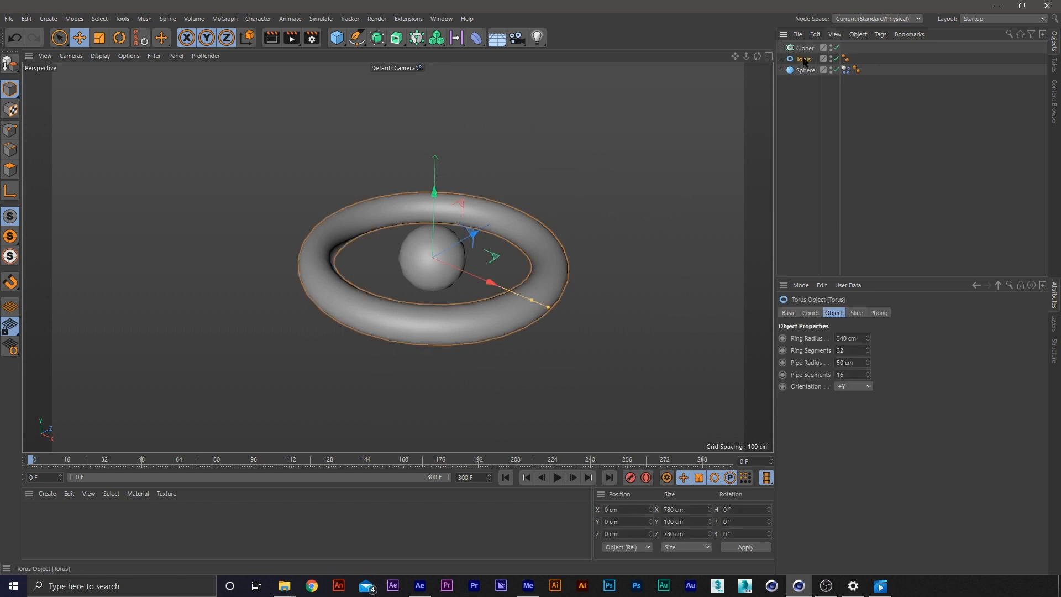
{"action": "left_click_drag", "start_coordinate": [807, 50], "coordinate": [805, 48]}
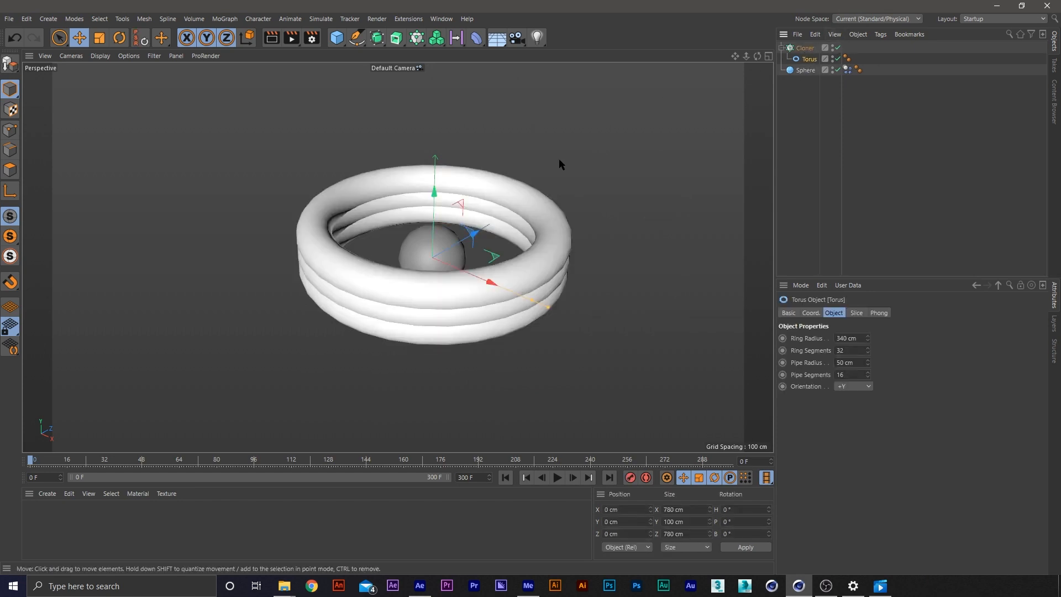
{"action": "left_click", "coordinate": [805, 48]}
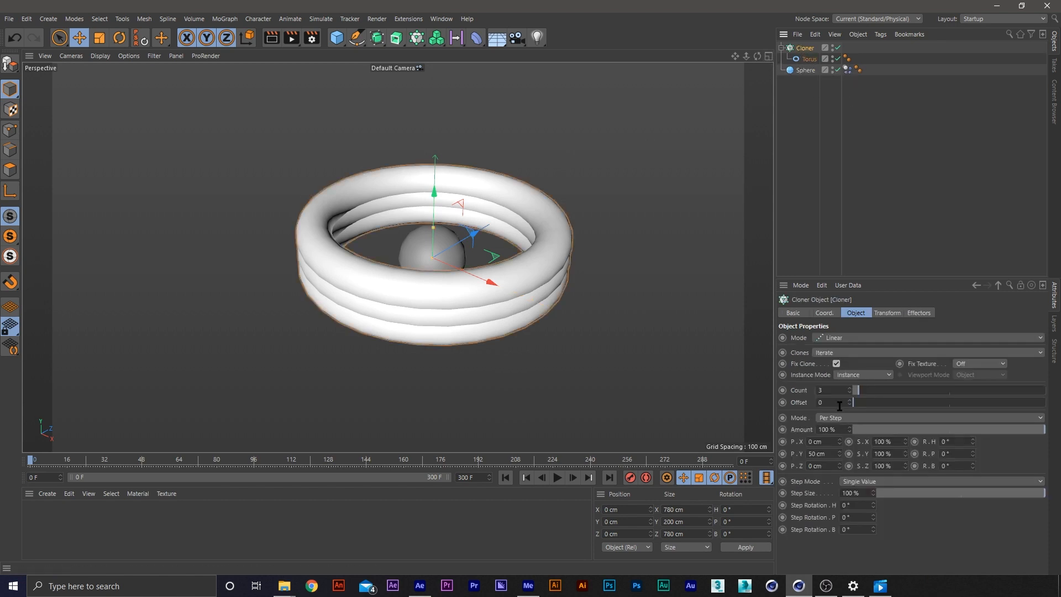
{"action": "left_click_drag", "start_coordinate": [839, 390], "coordinate": [800, 389]}
{"action": "type", "text": "5"}
{"action": "key", "text": "Return"}
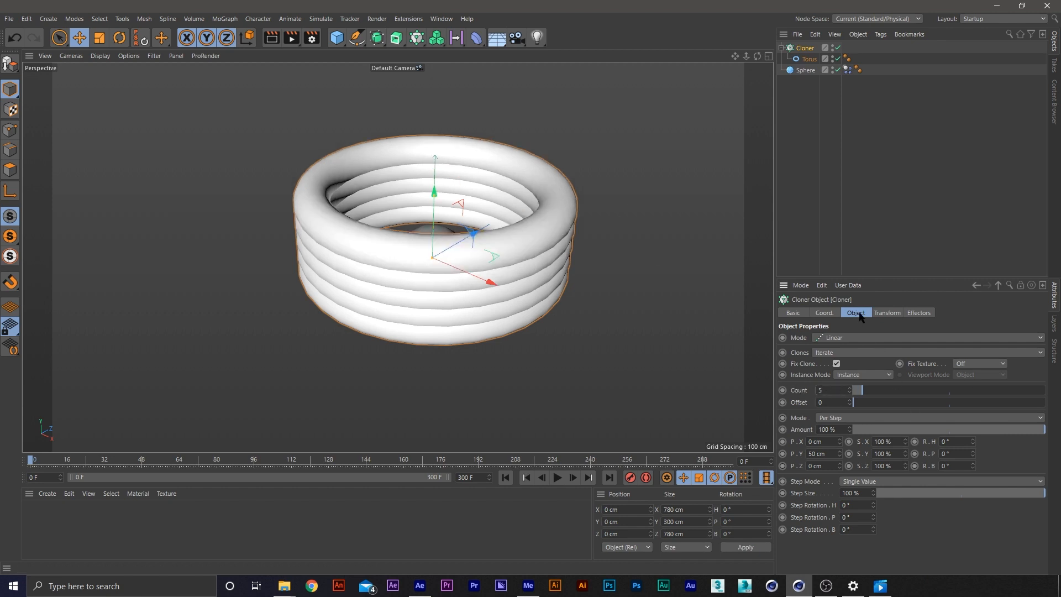
Switch the Cloner to Radial mode and set the clones' bank rotation (R.B) to 90° in its transform settings
{"action": "left_click", "coordinate": [851, 337]}
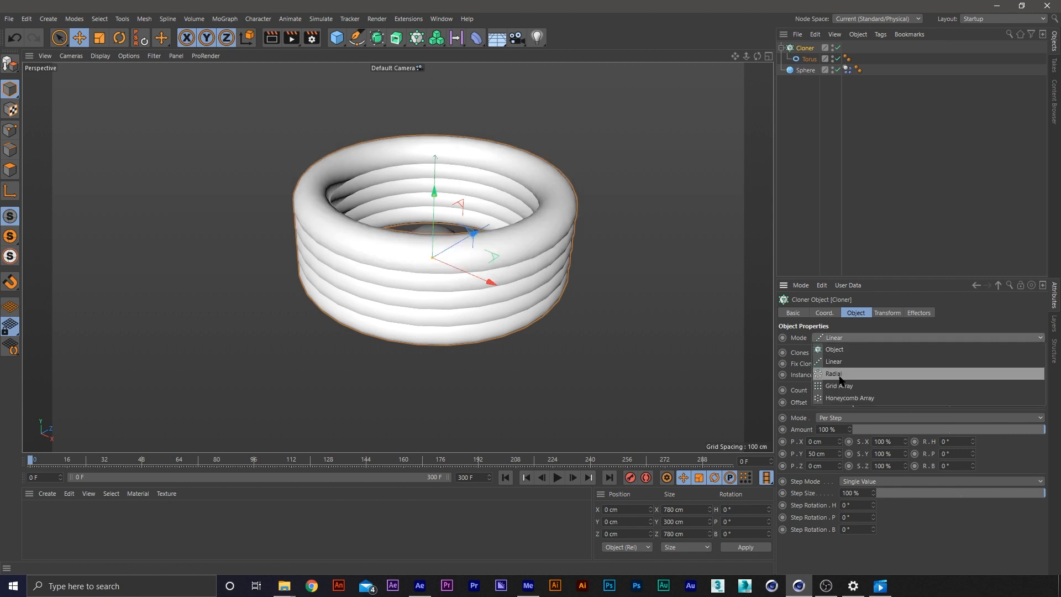
{"action": "left_click", "coordinate": [835, 373]}
{"action": "left_click", "coordinate": [887, 313]}
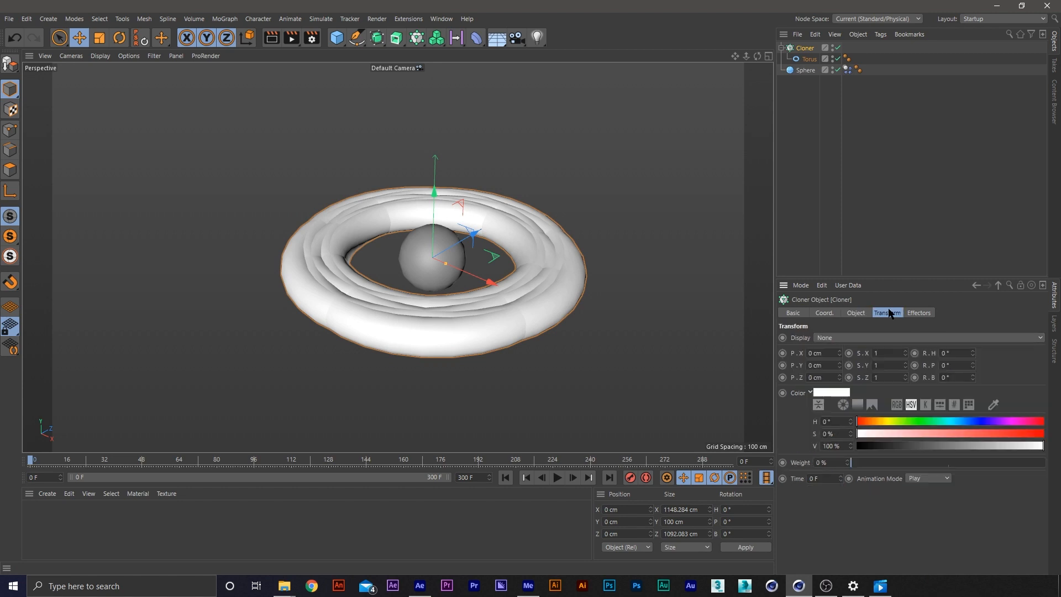
{"action": "left_click_drag", "start_coordinate": [973, 355], "coordinate": [973, 320]}
{"action": "right_click", "coordinate": [974, 355]}
{"action": "right_click", "coordinate": [973, 365]}
{"action": "mouse_move", "coordinate": [973, 378]}
{"action": "left_mouse_down"}
{"action": "mouse_move", "coordinate": [973, 353]}
{"action": "mouse_move", "coordinate": [972, 380]}
{"action": "left_mouse_up"}
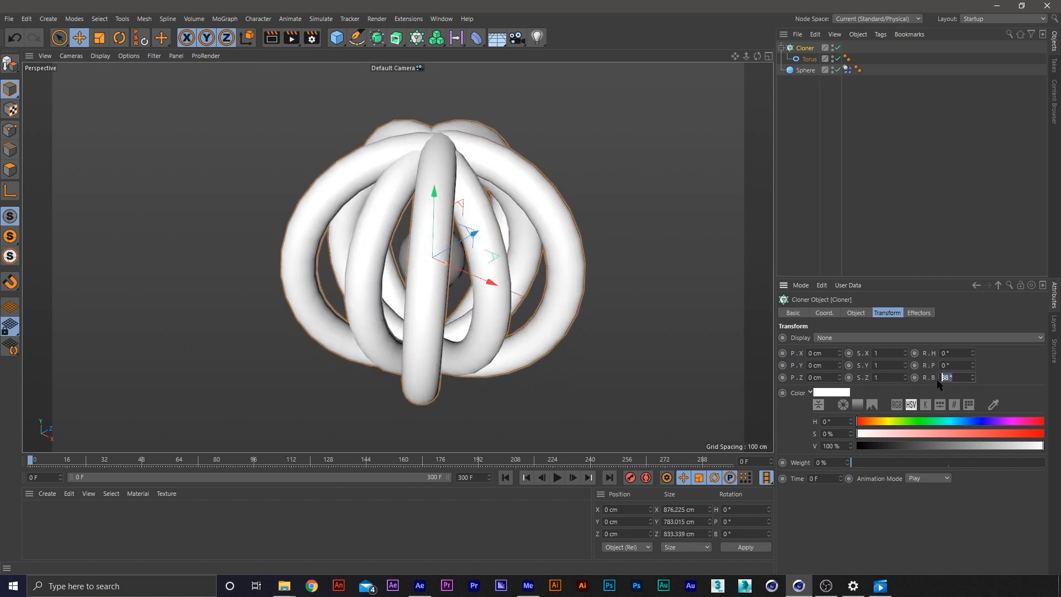
{"action": "type", "text": "90"}
{"action": "key", "text": "Return"}
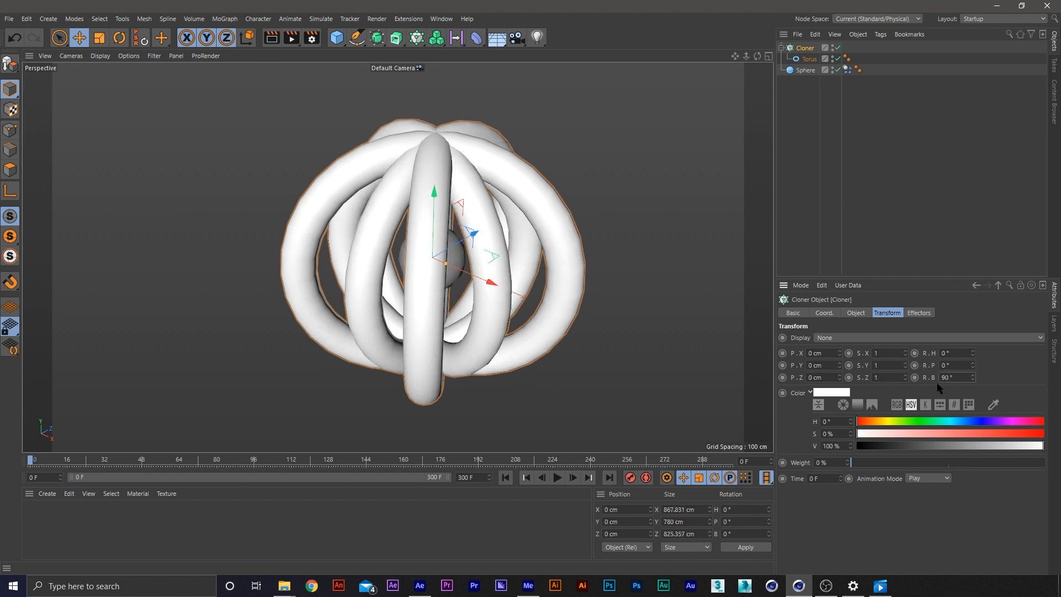
Set the radius of the radial torus Cloner to 550 cm to spread the rings around the center
{"action": "left_click", "coordinate": [847, 313]}
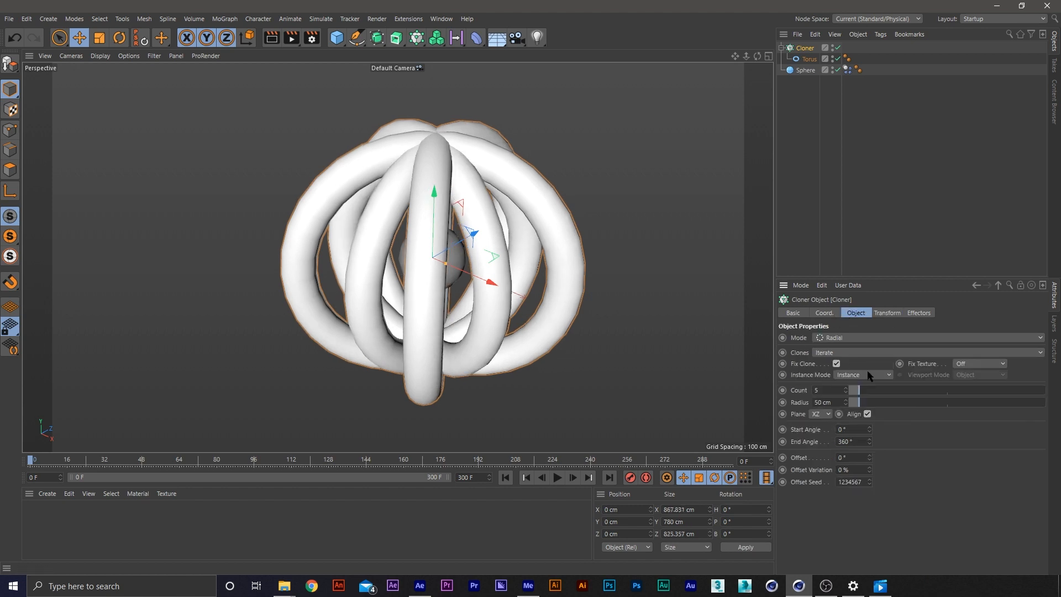
{"action": "double_click", "coordinate": [823, 402]}
{"action": "type", "text": "500"}
{"action": "key", "text": "Return"}
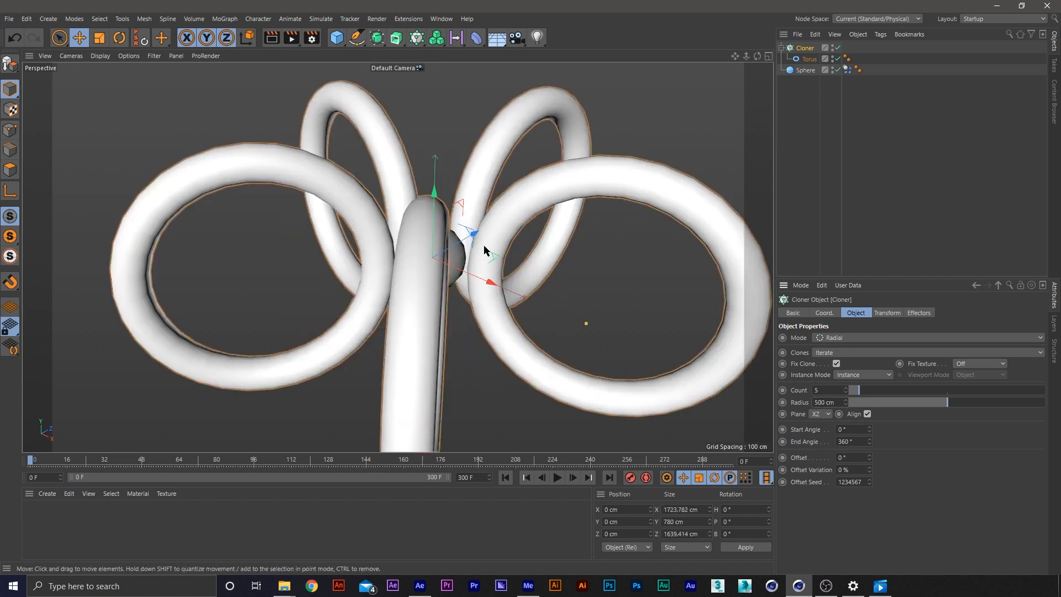
{"action": "double_click", "coordinate": [820, 402]}
{"action": "type", "text": "550"}
{"action": "key", "text": "Return"}
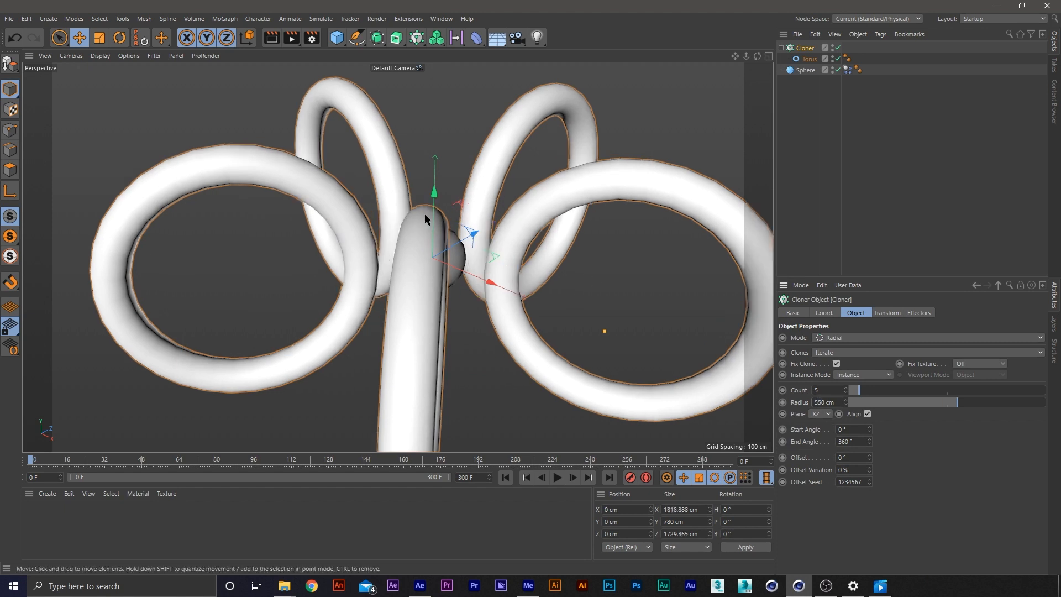
{"action": "scroll", "coordinate": [482, 247], "scroll_direction": "down", "scroll_amount": 3}
{"action": "mouse_move", "coordinate": [482, 247]}
{"action": "left_mouse_down", "text": "alt"}
{"action": "mouse_move", "coordinate": [428, 252]}
{"action": "mouse_move", "coordinate": [431, 262]}
{"action": "mouse_move", "coordinate": [429, 246]}
{"action": "left_mouse_up", "text": "alt"}
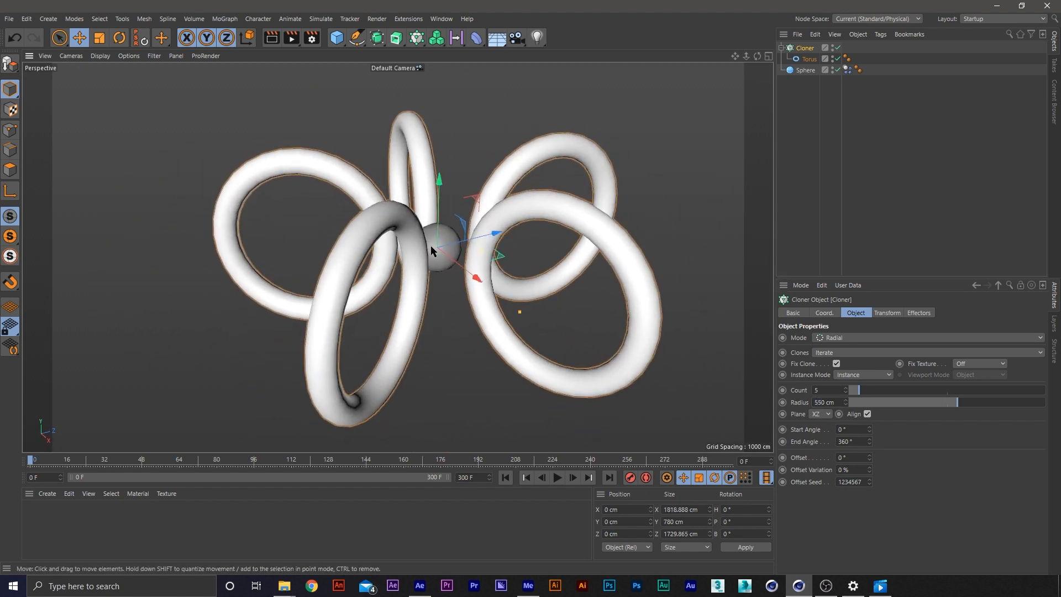
Duplicate the radial Cloner and replace the Torus inside the copy with a duplicate of the Sphere
{"action": "left_click", "coordinate": [801, 71]}
{"action": "left_click", "coordinate": [805, 49]}
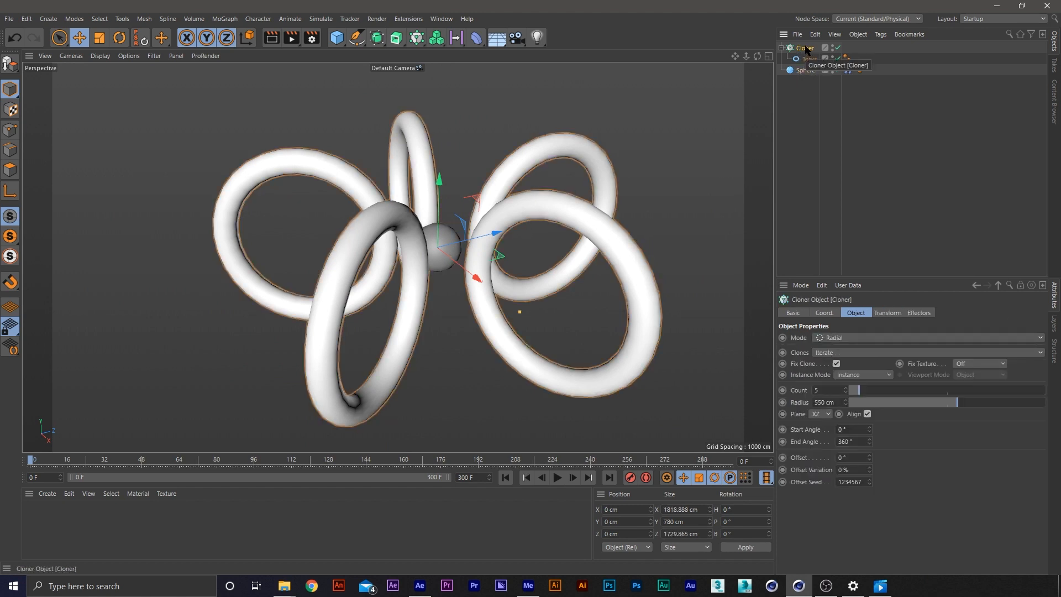
{"action": "mouse_move", "coordinate": [806, 48]}
{"action": "left_mouse_down"}
{"action": "mouse_move", "coordinate": [804, 102]}
{"action": "mouse_move", "coordinate": [806, 71]}
{"action": "mouse_move", "coordinate": [823, 137]}
{"action": "left_mouse_up"}
{"action": "left_click", "coordinate": [810, 113]}
{"action": "left_click", "coordinate": [811, 89]}
{"action": "key", "text": "Delete"}
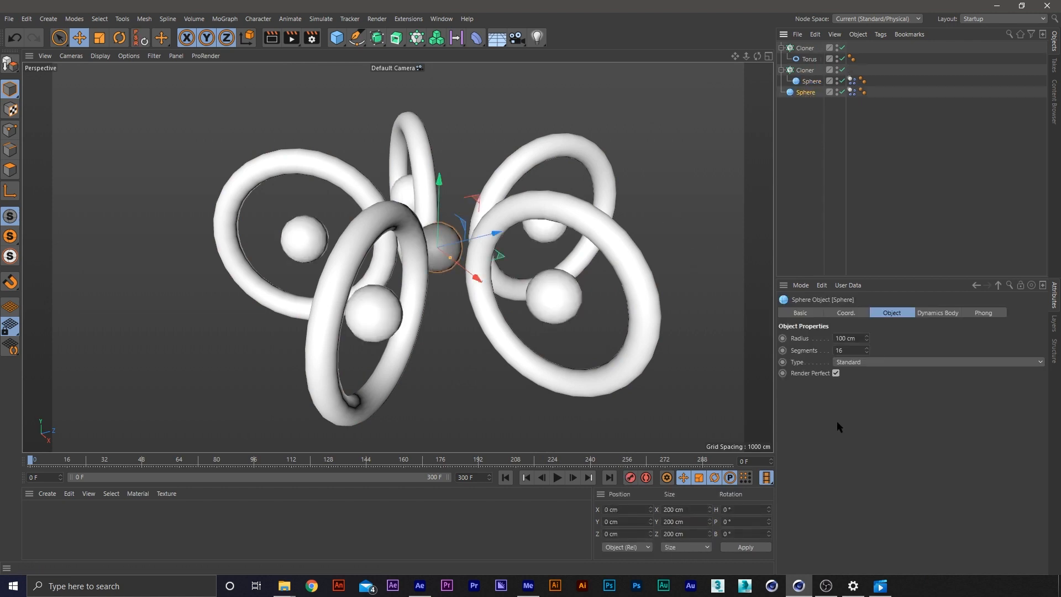
Add a new Cloner object and place it between the sphere Cloner and the standalone Sphere in the hierarchy
{"action": "left_click", "coordinate": [822, 118]}
{"action": "left_click", "coordinate": [806, 94]}
{"action": "left_click", "coordinate": [792, 139]}
{"action": "left_click", "coordinate": [417, 38]}
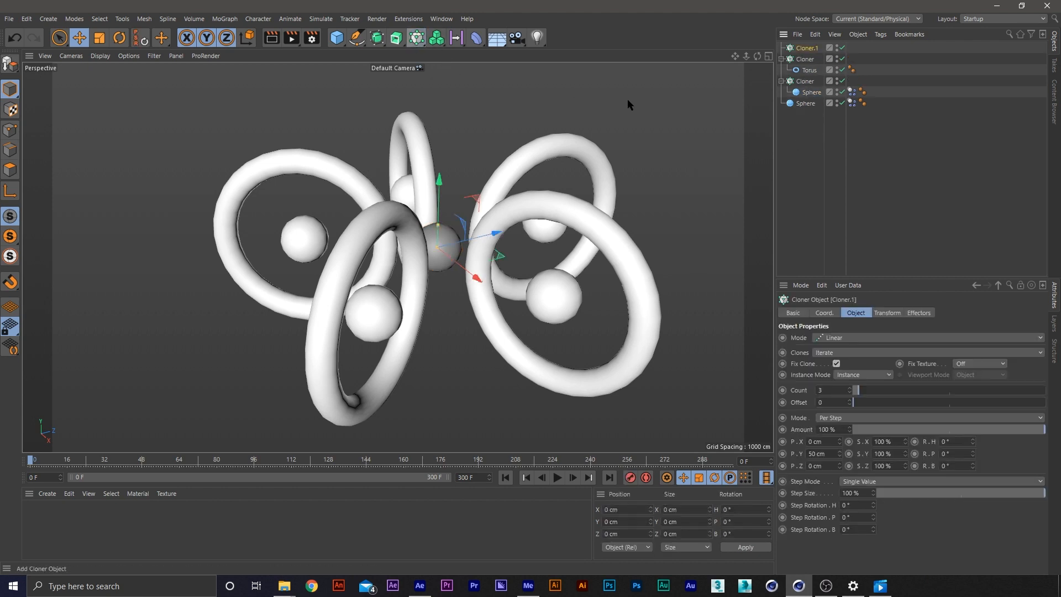
{"action": "mouse_move", "coordinate": [806, 48]}
{"action": "left_mouse_down"}
{"action": "mouse_move", "coordinate": [816, 95]}
{"action": "mouse_move", "coordinate": [803, 99]}
{"action": "left_mouse_up"}
Collapse both radial cloners, naming the one holding the sphere Inside and the one holding the torus Ring
{"action": "left_click", "coordinate": [781, 70]}
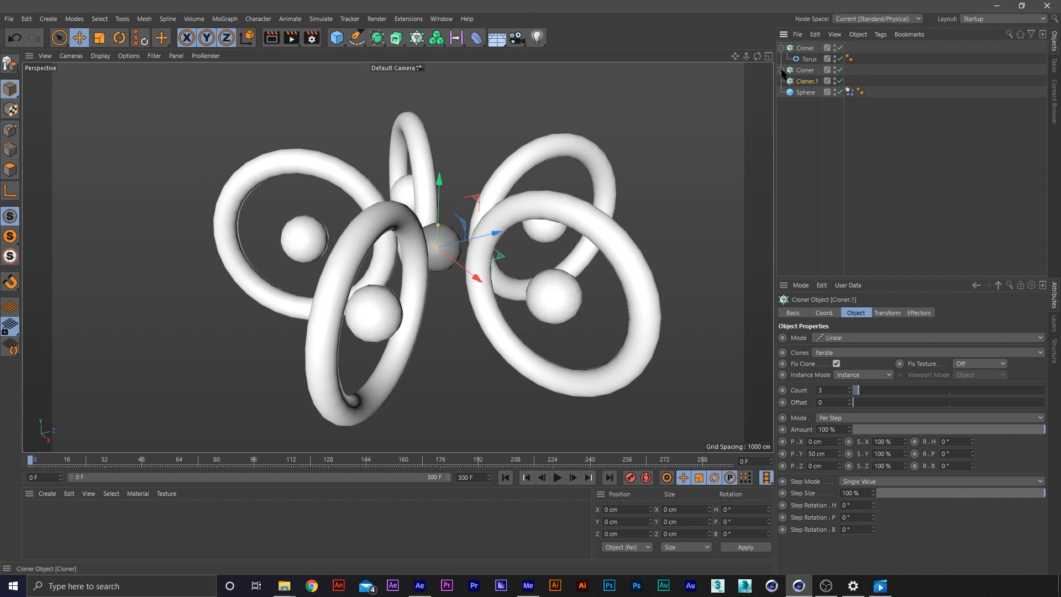
{"action": "left_click", "coordinate": [780, 48]}
{"action": "double_click", "coordinate": [807, 60]}
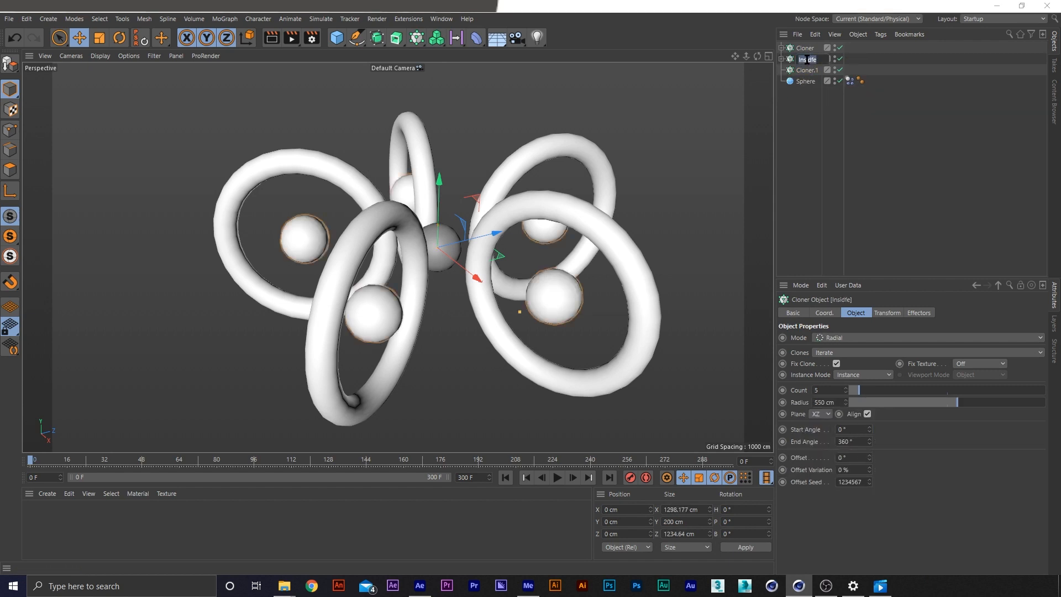
{"action": "type", "text": "Inside"}
{"action": "key", "text": "Return"}
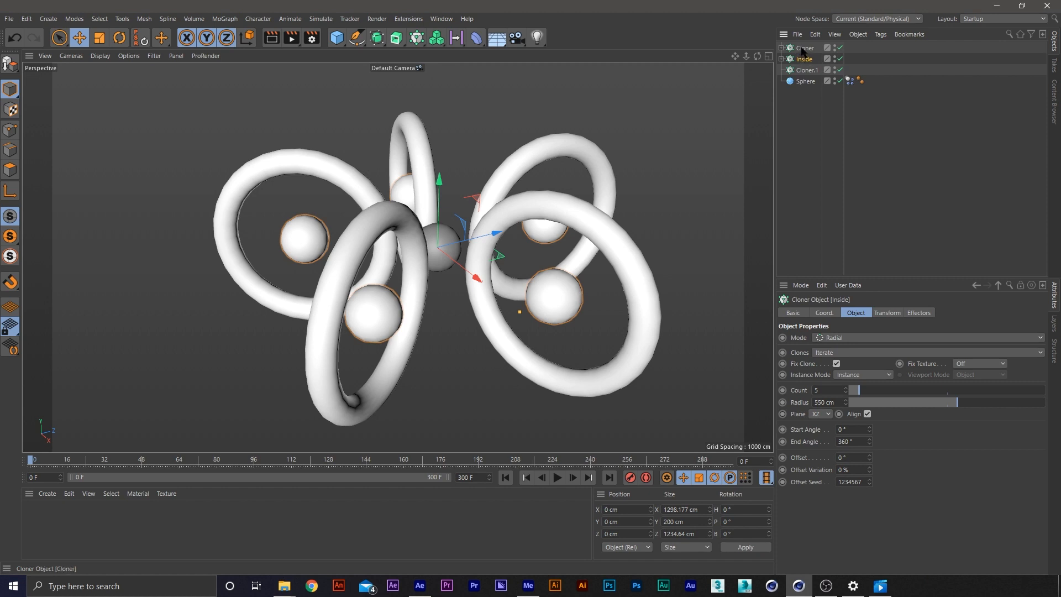
{"action": "double_click", "coordinate": [802, 49]}
{"action": "type", "text": "Ring"}
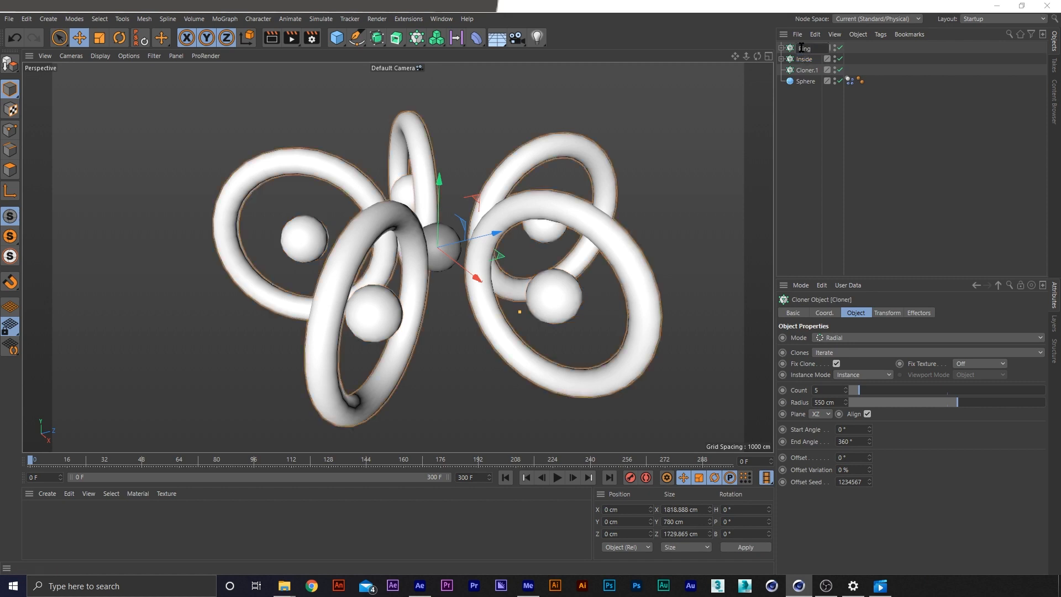
{"action": "key", "text": "Return"}
Rename the new empty cloner as ExtraSpheres
{"action": "left_click", "coordinate": [806, 71]}
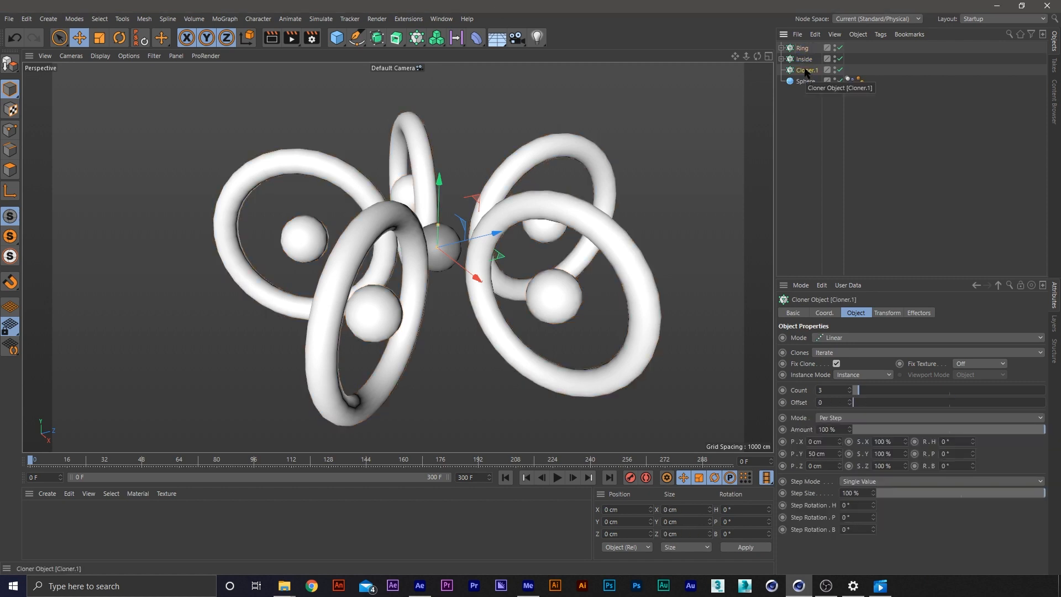
{"action": "double_click", "coordinate": [807, 70]}
{"action": "type", "text": "E"}
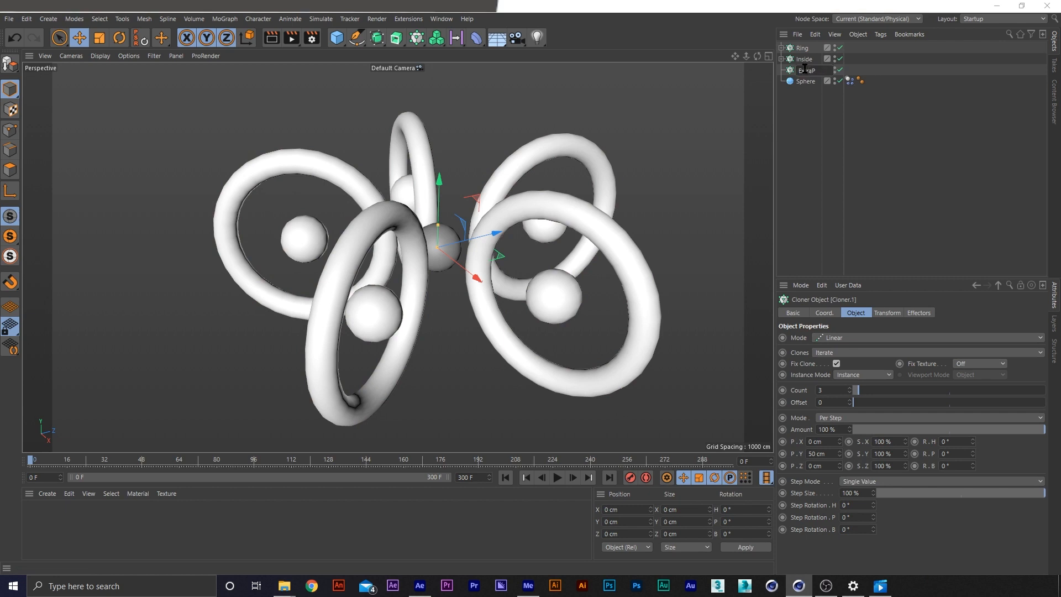
{"action": "type", "text": "xtraSpheres"}
{"action": "key", "text": "Return"}
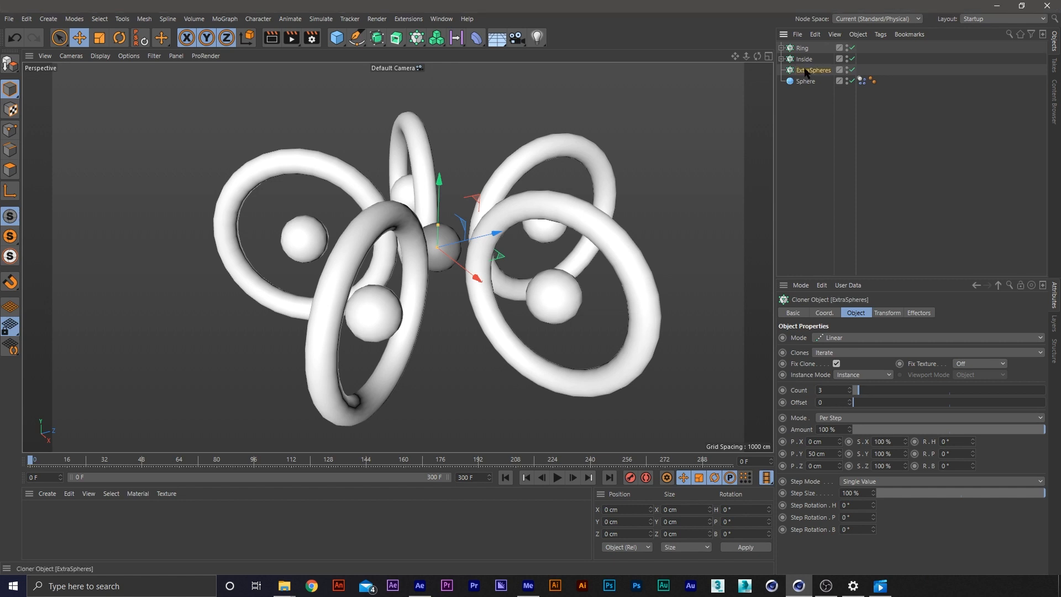
Extend the name of the Inside cloner to InsideSperes
{"action": "left_click", "coordinate": [805, 59]}
{"action": "double_click", "coordinate": [818, 59]}
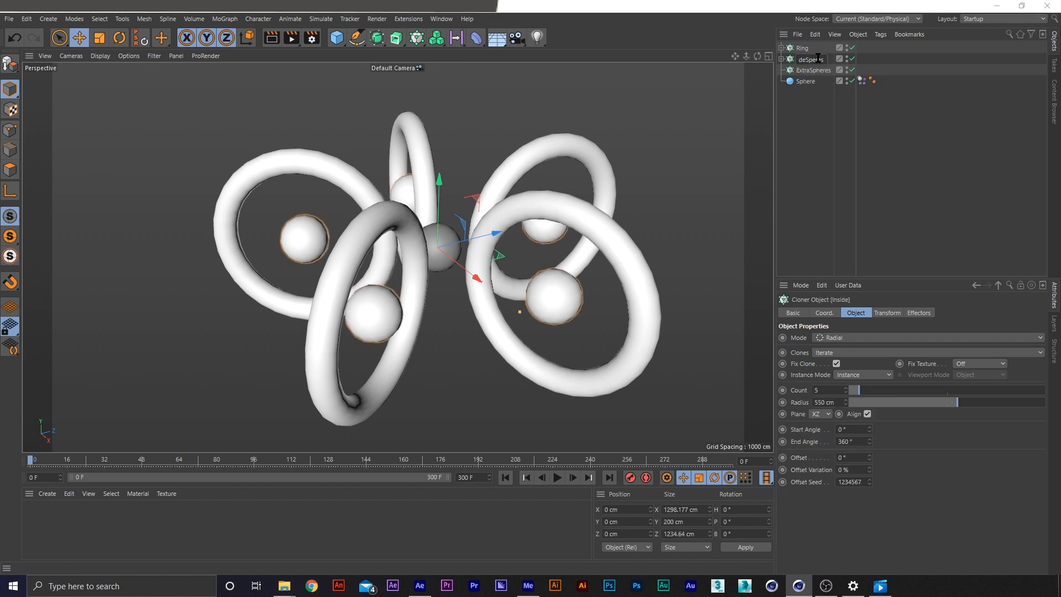
{"action": "type", "text": "Speres"}
{"action": "key", "text": "Return"}
Make the standalone Sphere a child of ExtraSpheres and switch that cloner to Grid Array mode
{"action": "left_click", "coordinate": [805, 81]}
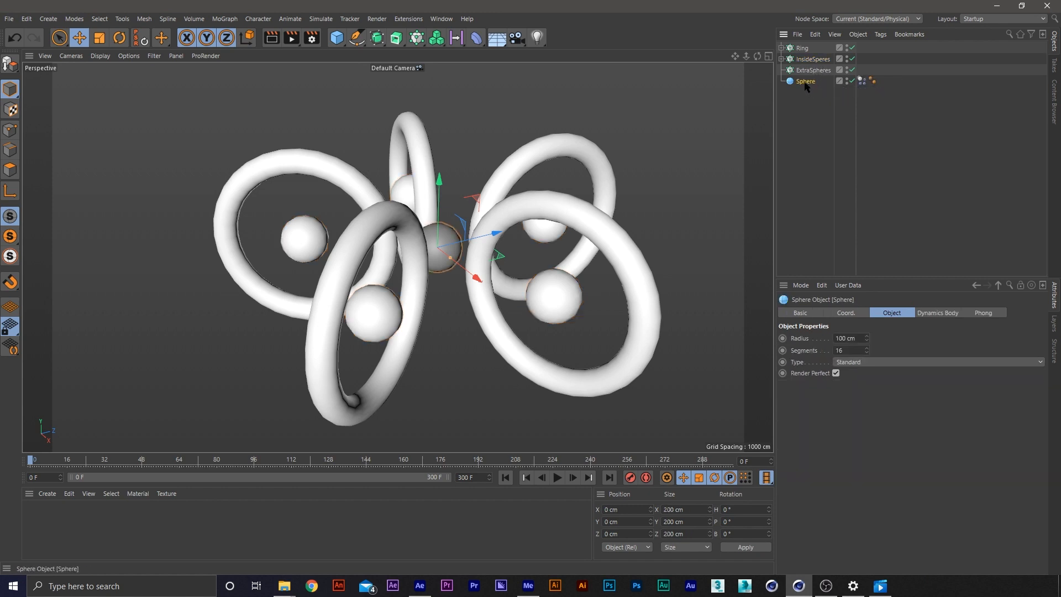
{"action": "left_click_drag", "start_coordinate": [805, 83], "coordinate": [811, 71]}
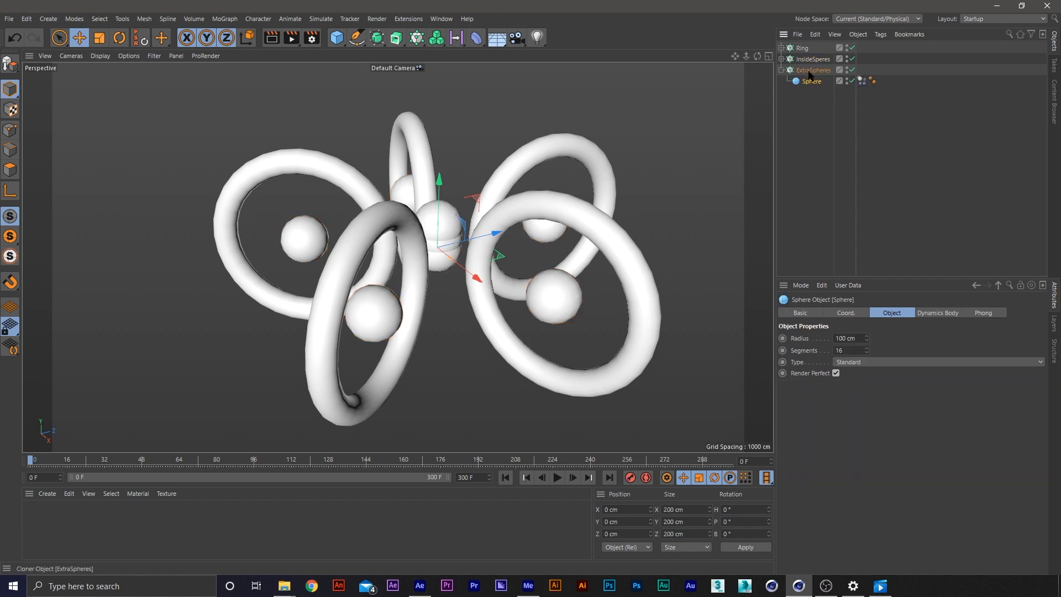
{"action": "left_click", "coordinate": [812, 71]}
{"action": "left_click", "coordinate": [848, 338]}
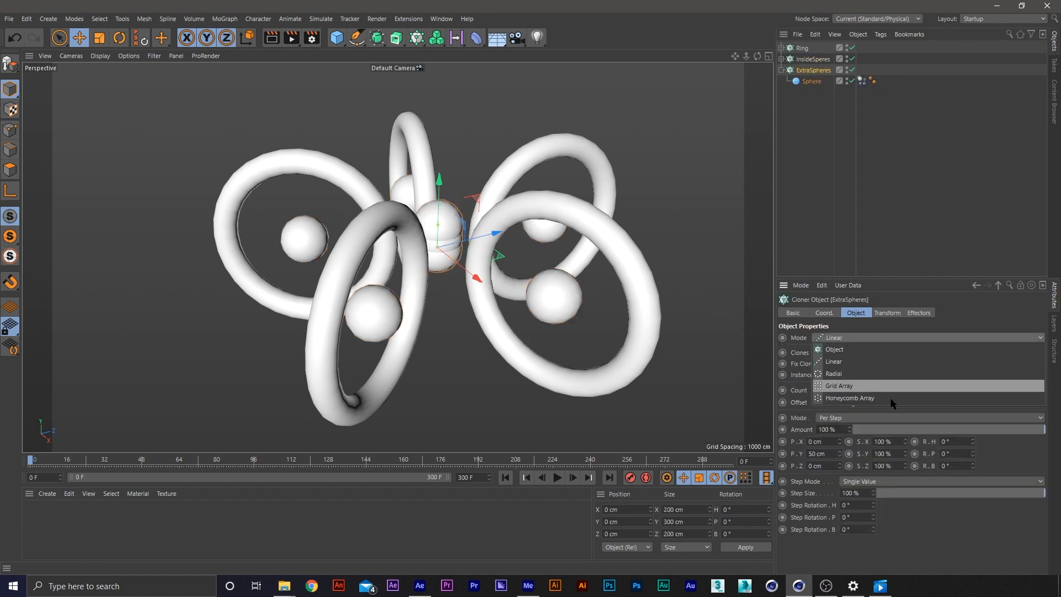
{"action": "left_click", "coordinate": [854, 385]}
Set the ExtraSpheres grid count to 5 in all three directions
{"action": "mouse_move", "coordinate": [824, 392]}
{"action": "left_mouse_down"}
{"action": "mouse_move", "coordinate": [816, 390]}
{"action": "mouse_move", "coordinate": [868, 390]}
{"action": "left_mouse_up"}
{"action": "type", "text": "555"}
{"action": "key", "text": "Return"}
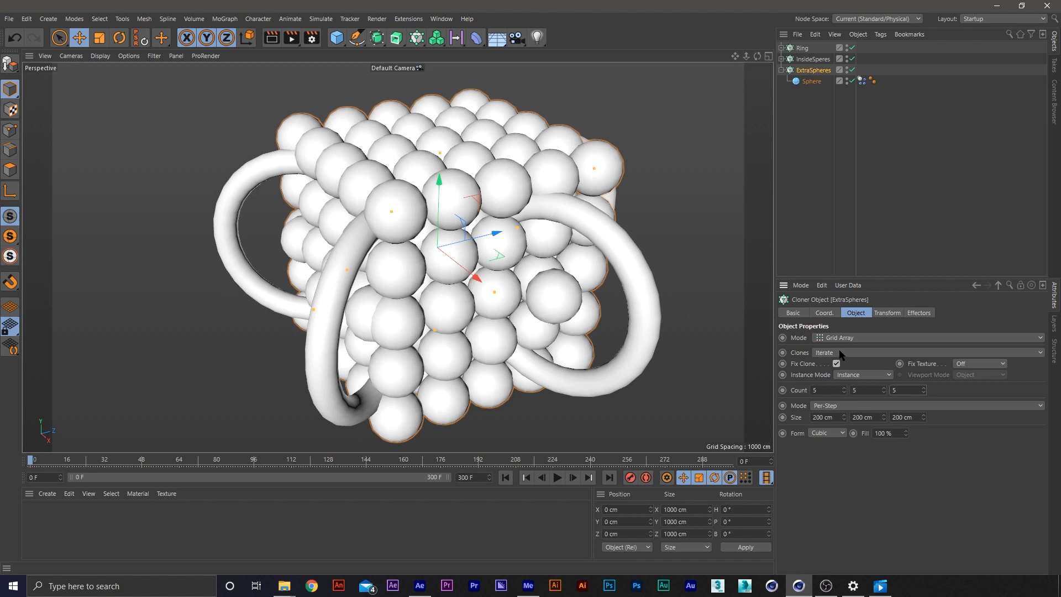
Set the ExtraSpheres per-step grid size to 600 cm in all three directions, then deselect everything
{"action": "mouse_move", "coordinate": [817, 417]}
{"action": "left_mouse_down"}
{"action": "mouse_move", "coordinate": [806, 416]}
{"action": "mouse_move", "coordinate": [849, 418]}
{"action": "left_mouse_up"}
{"action": "type", "text": "6"}
{"action": "key", "text": "Return"}
{"action": "type", "text": "6"}
{"action": "key", "text": "Return"}
{"action": "left_click", "coordinate": [894, 417]}
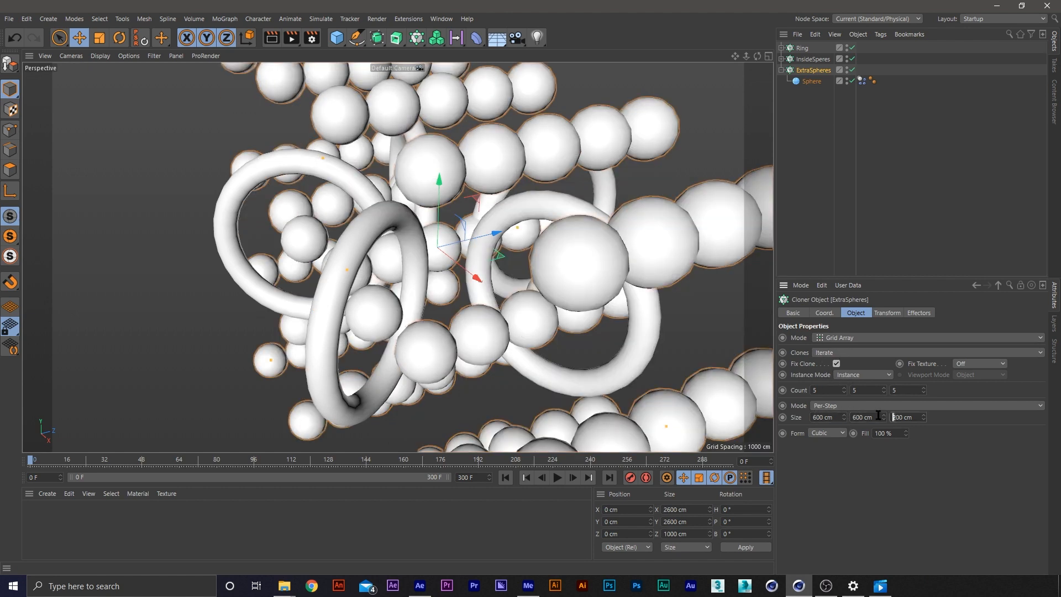
{"action": "type", "text": "6"}
{"action": "key", "text": "Return"}
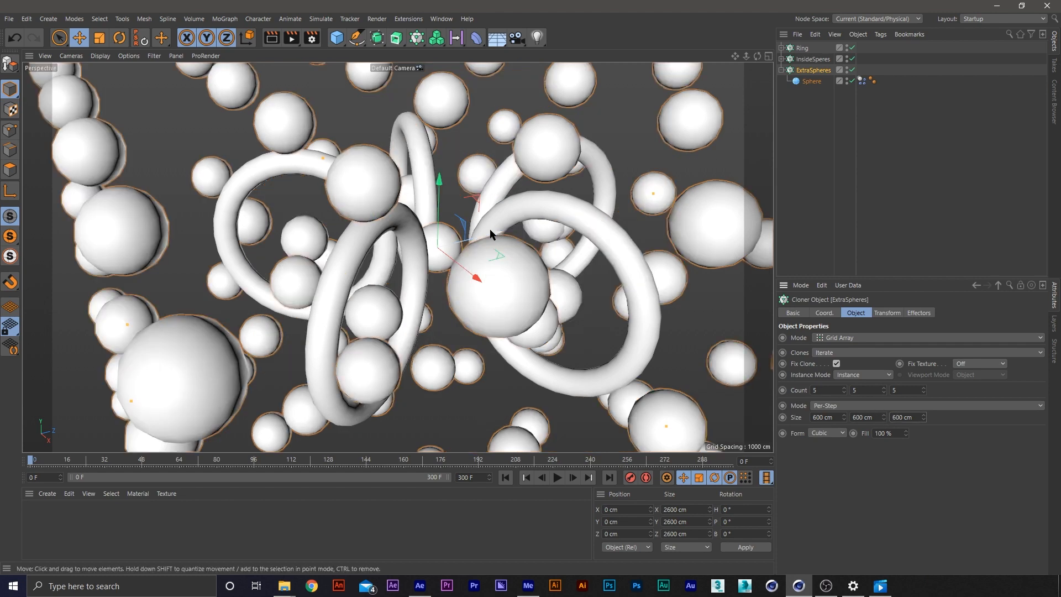
{"action": "scroll", "coordinate": [486, 223], "scroll_direction": "down", "scroll_amount": 5}
{"action": "scroll", "coordinate": [498, 220], "scroll_direction": "down", "scroll_amount": 5}
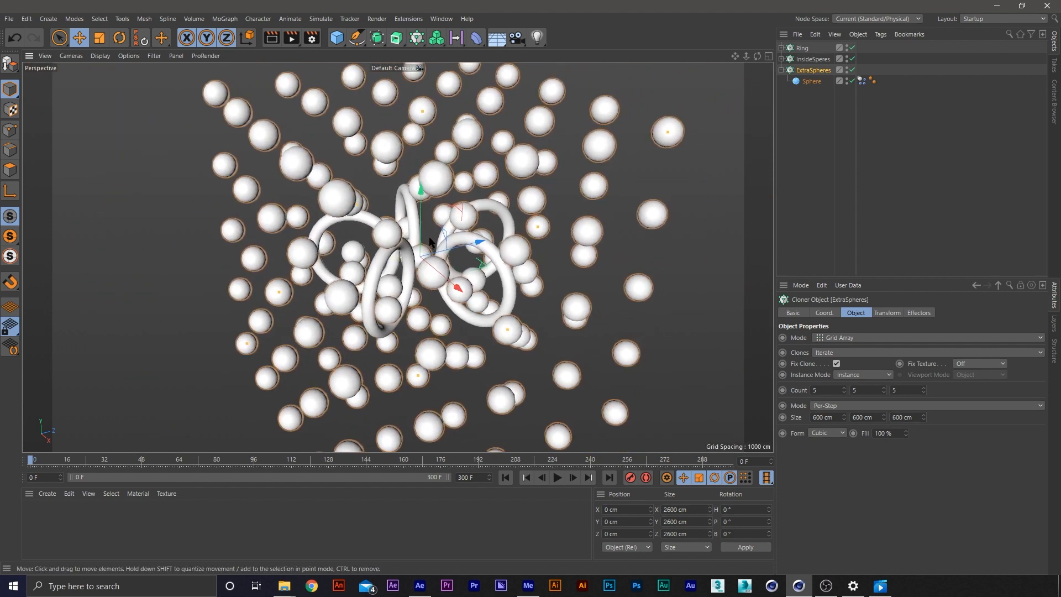
{"action": "left_click", "coordinate": [202, 112]}
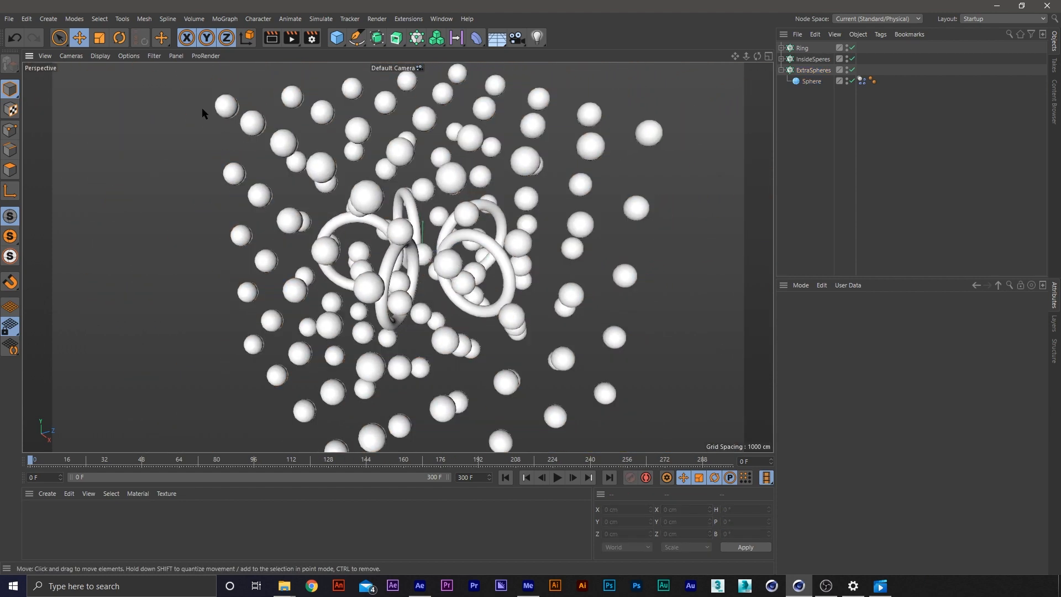
Add a MoGraph Random effector to the scene and clear the selection
{"action": "left_click", "coordinate": [224, 19]}
{"action": "mouse_move", "coordinate": [243, 43]}
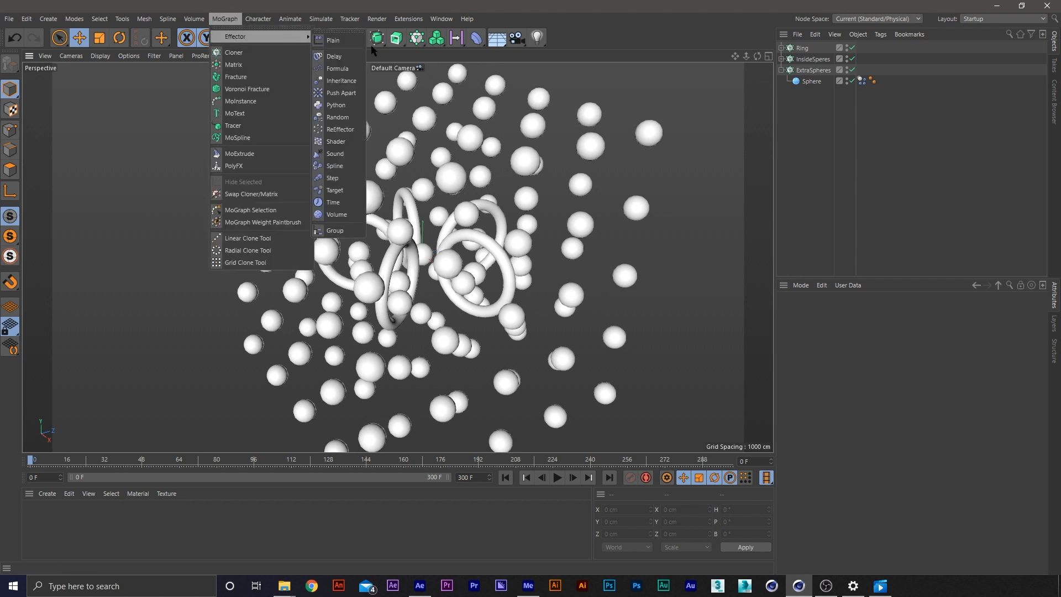
{"action": "left_click", "coordinate": [337, 118]}
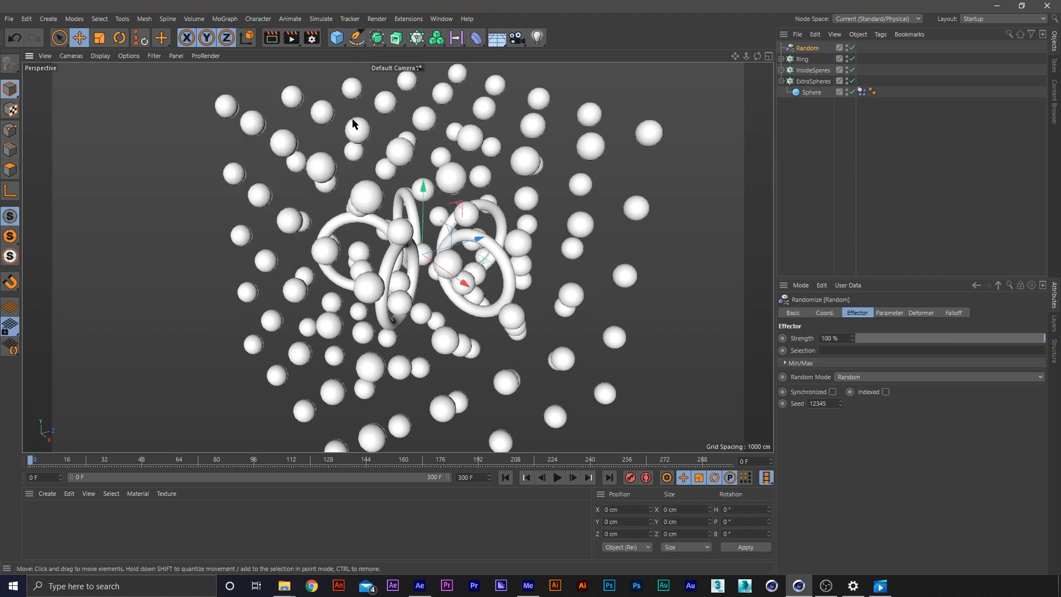
{"action": "left_click", "coordinate": [721, 80]}
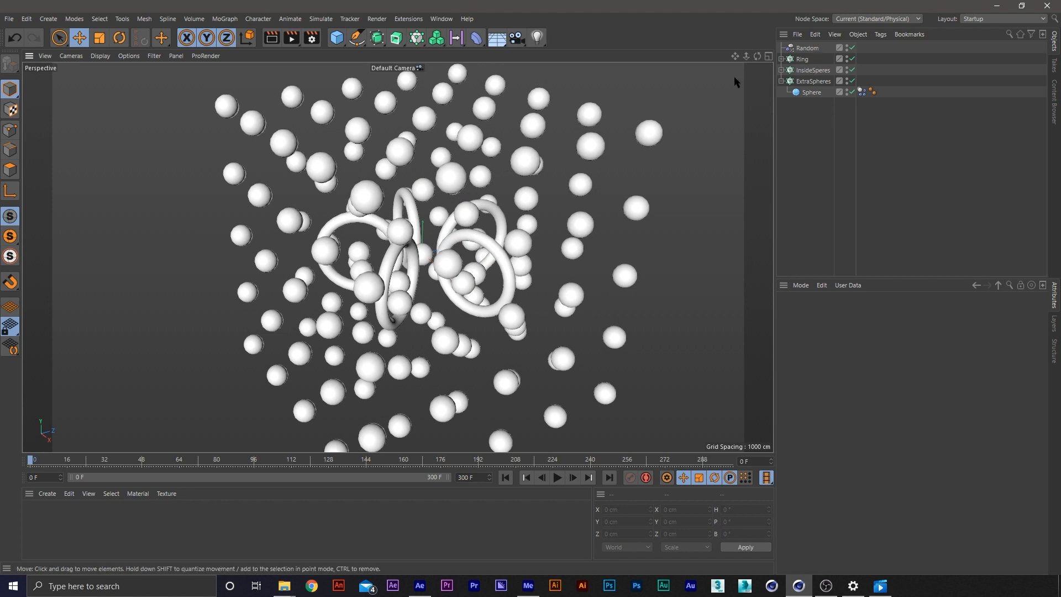
{"action": "key", "text": "shift+c"}
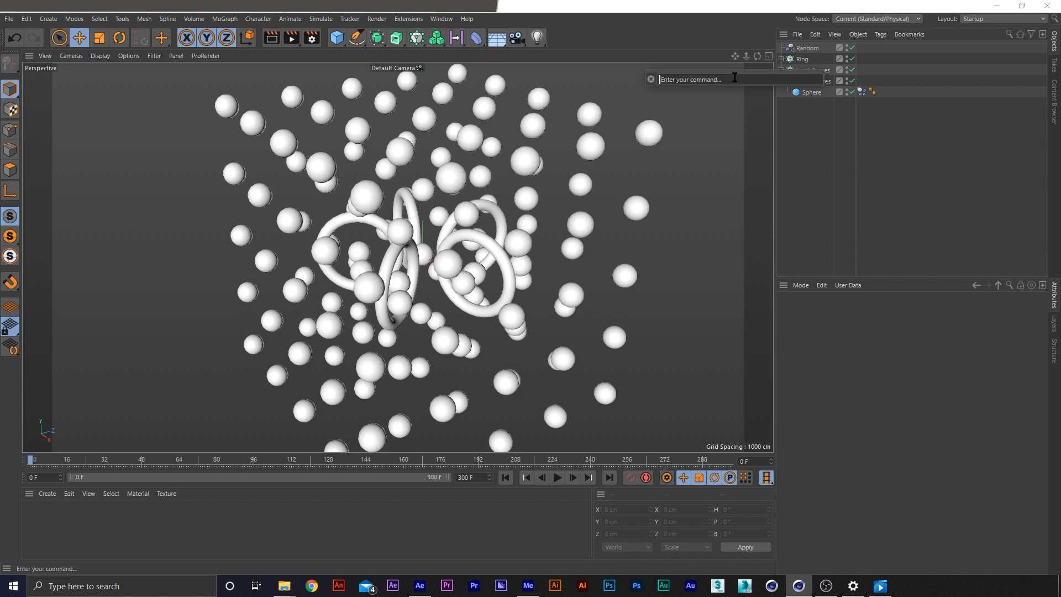
{"action": "type", "text": "random"}
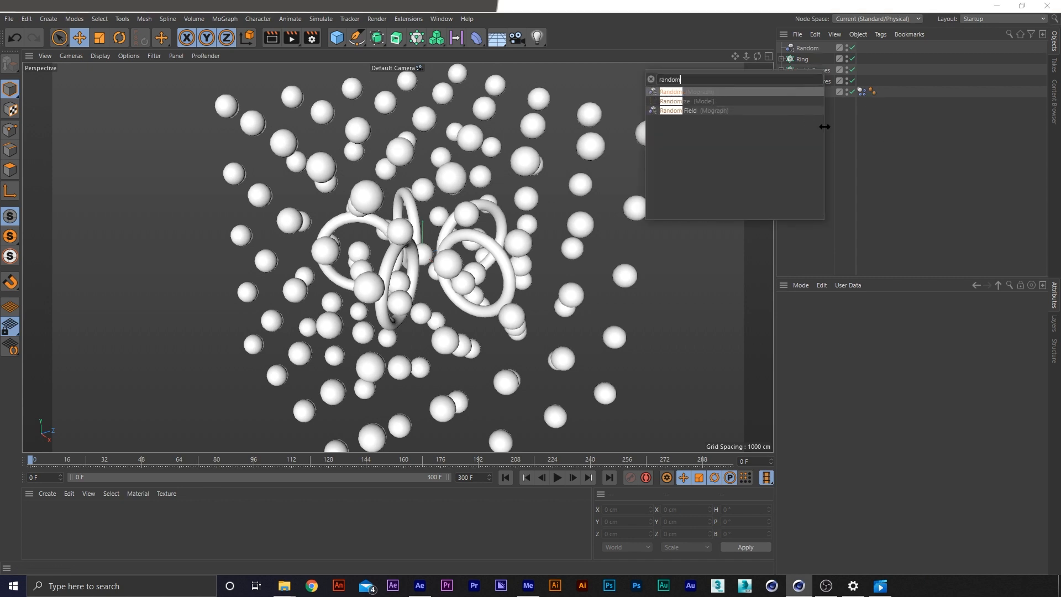
{"action": "left_click", "coordinate": [881, 175]}
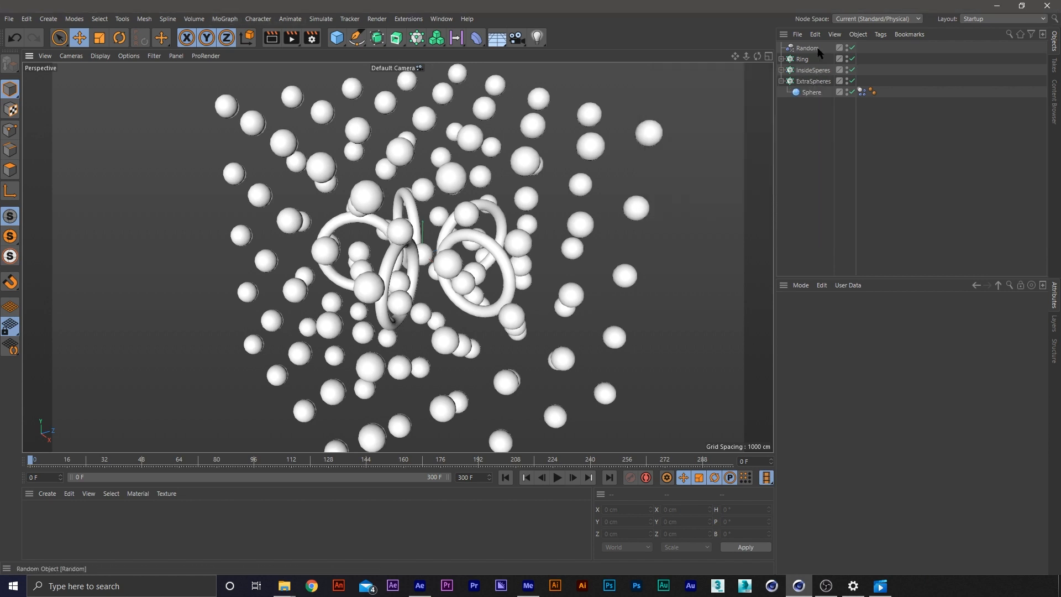
Assign the Random effector to the effectors list of the ExtraSpheres cloner
{"action": "left_click", "coordinate": [813, 81]}
{"action": "left_click", "coordinate": [887, 313]}
{"action": "left_click", "coordinate": [919, 312]}
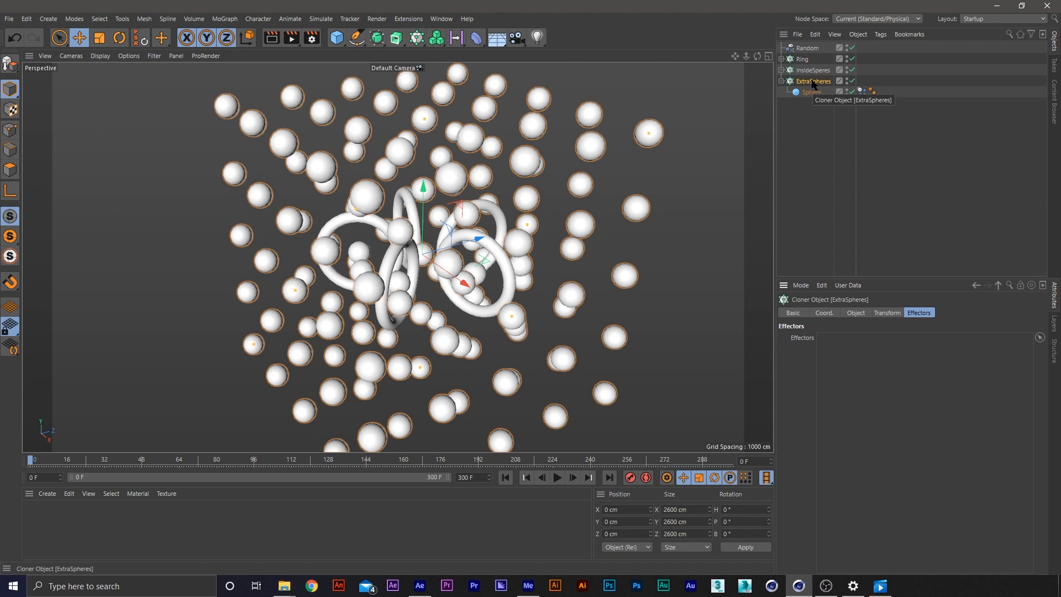
{"action": "left_click_drag", "start_coordinate": [807, 48], "coordinate": [953, 439]}
Set the Random effector's position variation to 270 cm in X, 155 cm in Y and 165 cm in Z
{"action": "left_click", "coordinate": [806, 48]}
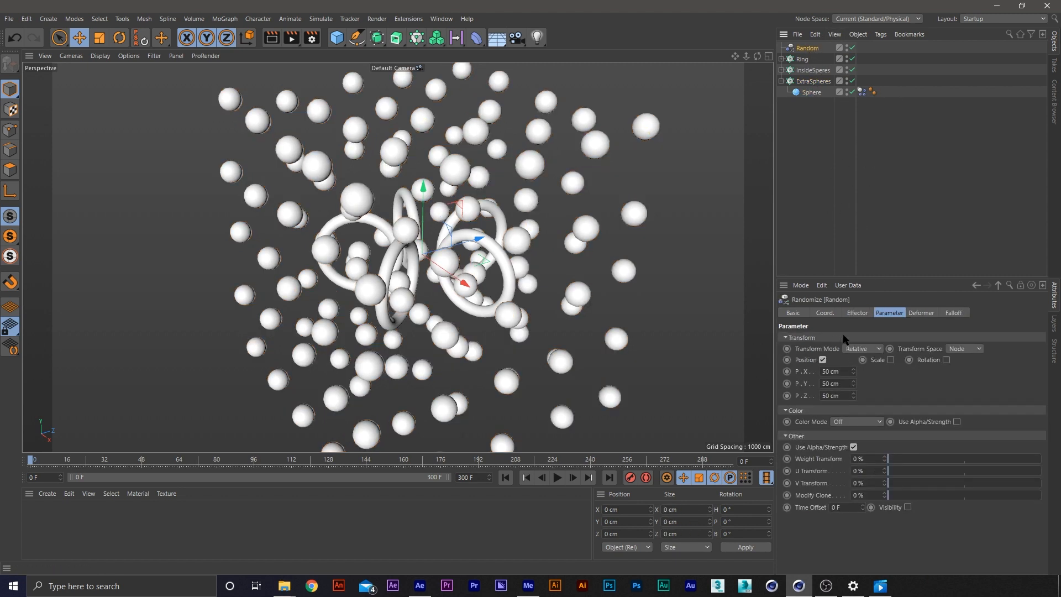
{"action": "left_click", "coordinate": [847, 371]}
{"action": "type", "text": "270"}
{"action": "key", "text": "Tab"}
{"action": "type", "text": "1"}
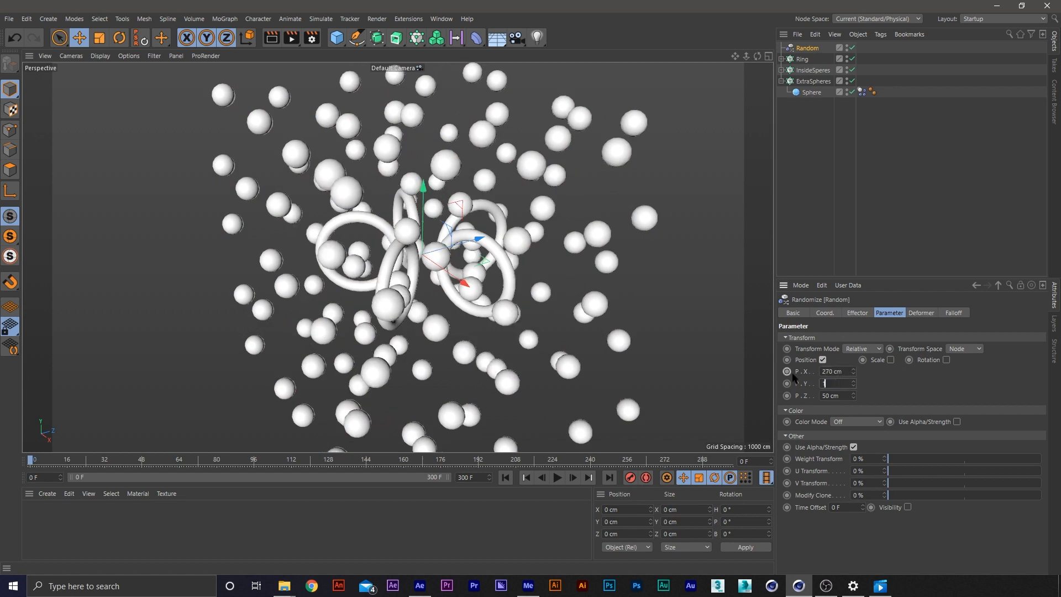
{"action": "key", "text": "Tab"}
{"action": "type", "text": "1"}
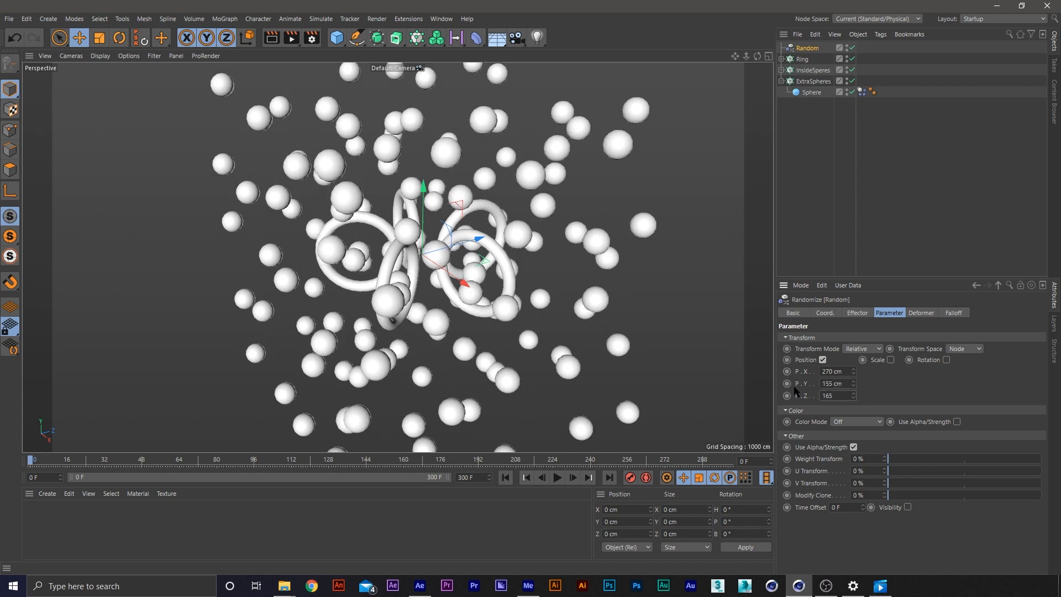
{"action": "type", "text": "65"}
{"action": "key", "text": "Return"}
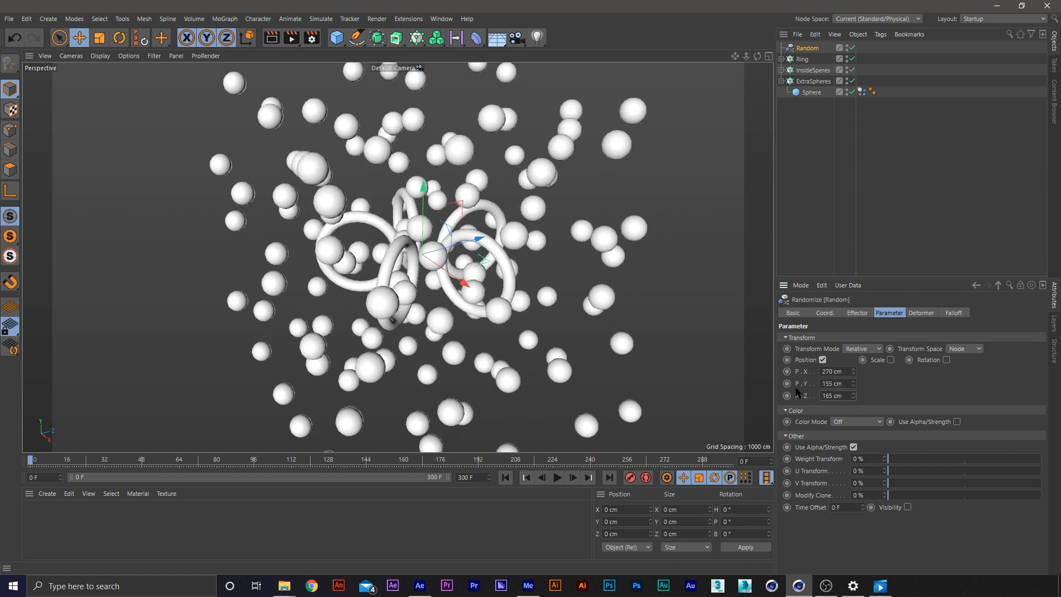
Enable uniform scale variation on the Random effector with a scale of 0.5
{"action": "left_click", "coordinate": [890, 359]}
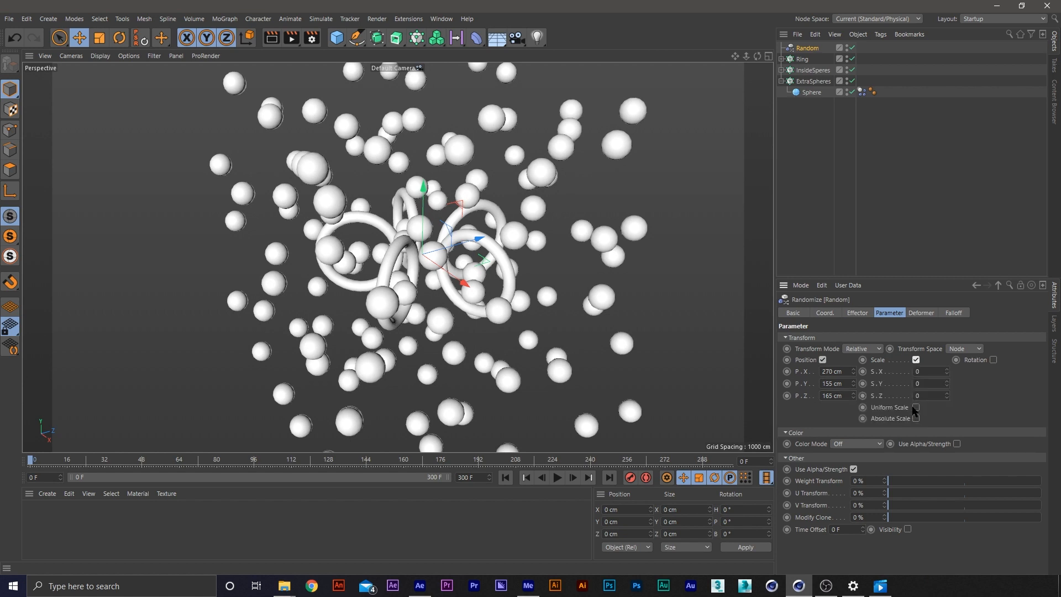
{"action": "left_click", "coordinate": [916, 408]}
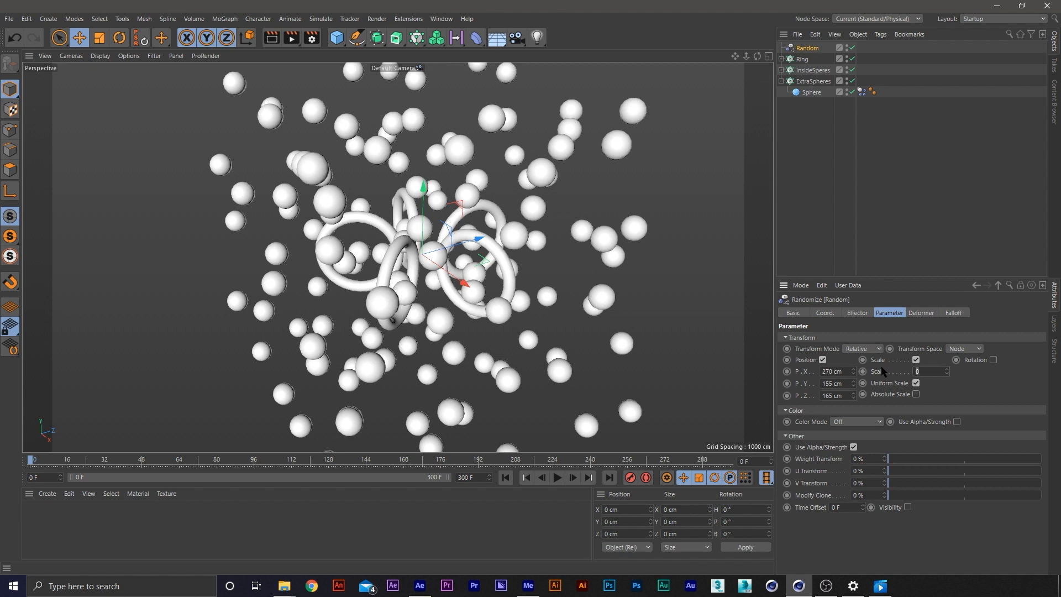
{"action": "type", "text": ".5"}
{"action": "key", "text": "Return"}
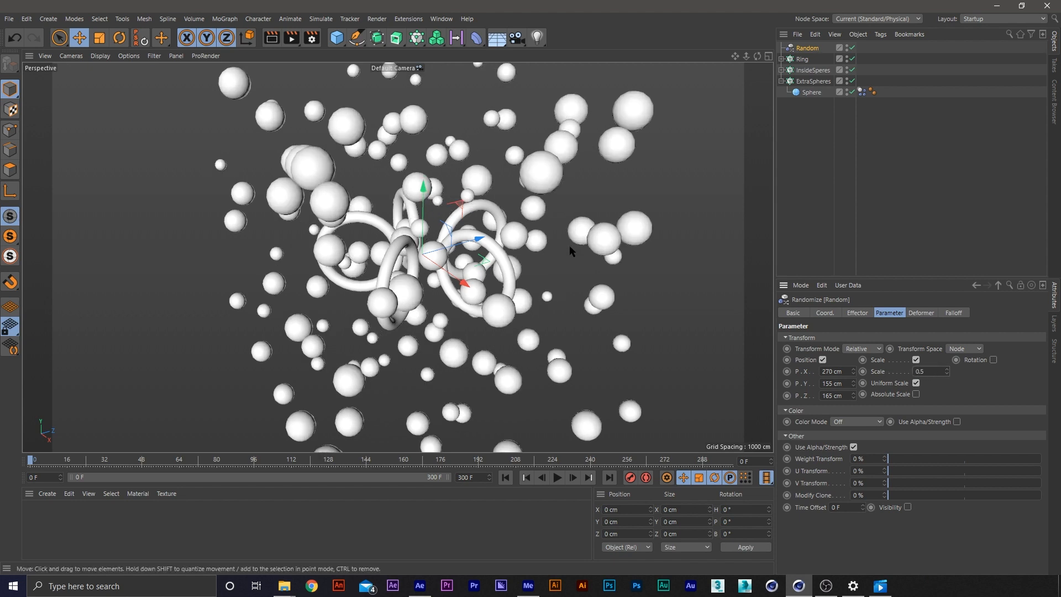
{"action": "scroll", "coordinate": [569, 245], "scroll_direction": "down", "scroll_amount": 3}
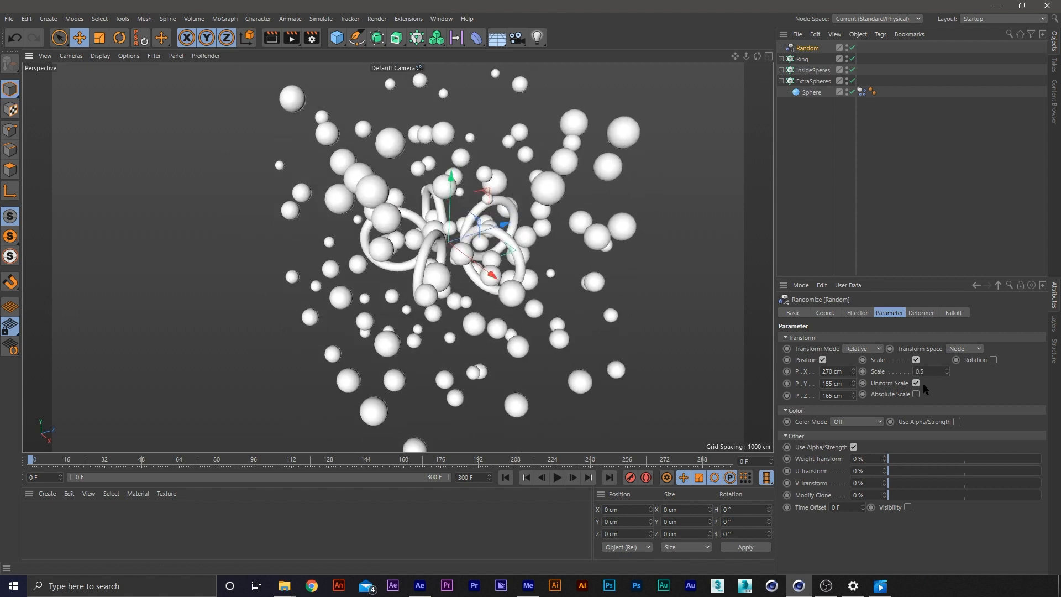
Try rotation variation on the Random effector with 29° pitch and 37° bank, and switch rotation off again
{"action": "left_click", "coordinate": [993, 359]}
{"action": "left_click_drag", "start_coordinate": [1024, 384], "coordinate": [1024, 382]}
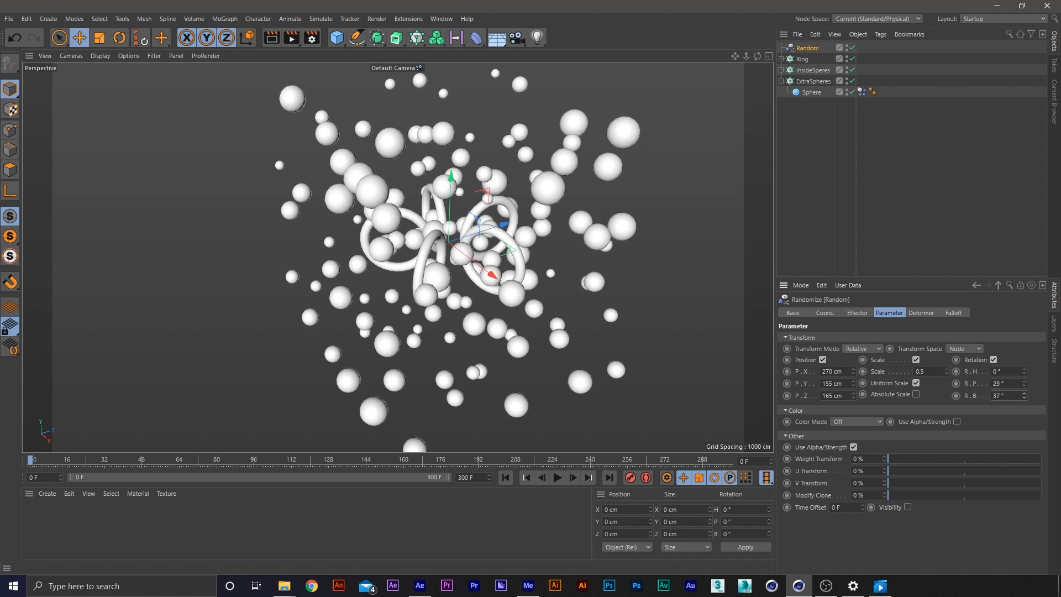
{"action": "left_click", "coordinate": [994, 360]}
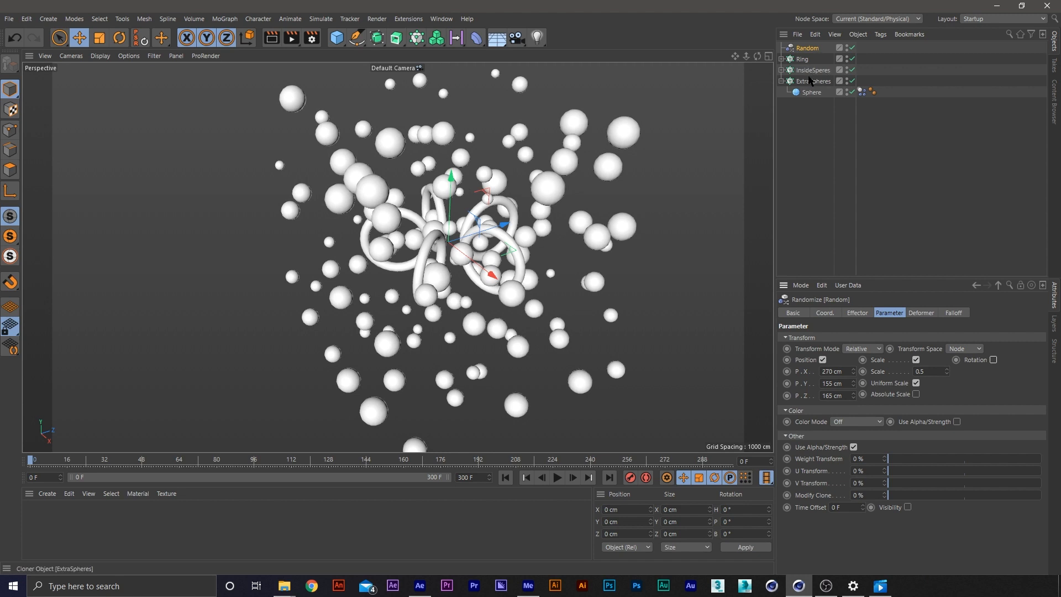
Assign the Random effector to the effectors list of the Ring cloner
{"action": "left_click", "coordinate": [812, 82]}
{"action": "left_click", "coordinate": [809, 71]}
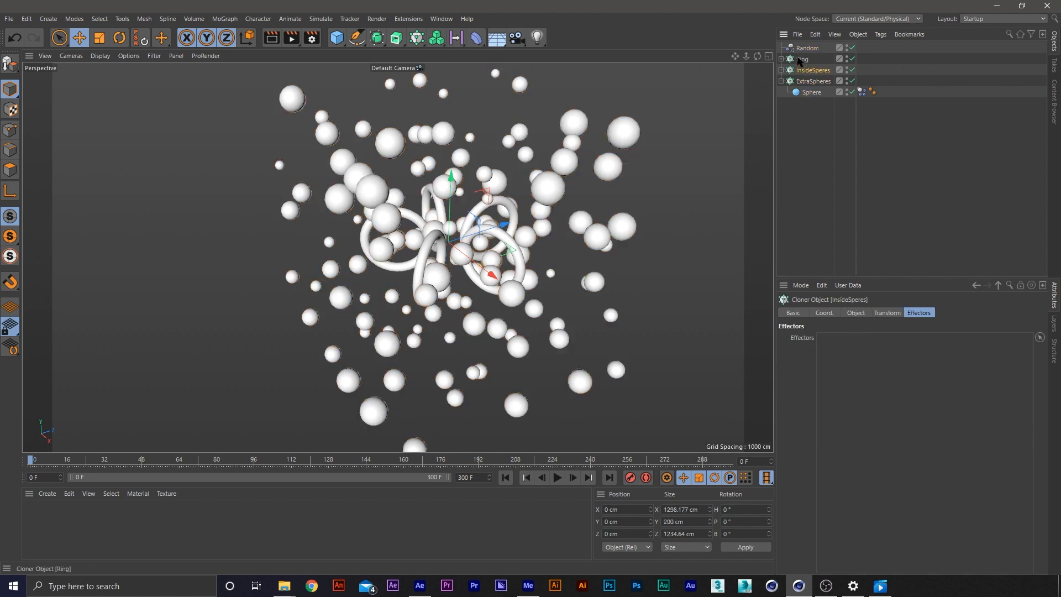
{"action": "left_click", "coordinate": [799, 59], "text": "shift"}
{"action": "left_click_drag", "start_coordinate": [808, 49], "coordinate": [957, 429]}
{"action": "scroll", "coordinate": [520, 233], "scroll_direction": "up", "scroll_amount": 2}
{"action": "left_click_drag", "start_coordinate": [519, 234], "coordinate": [491, 203], "text": "alt"}
Enable rotation variation on the Random effector and set both pitch and bank to 90°
{"action": "left_click", "coordinate": [809, 48]}
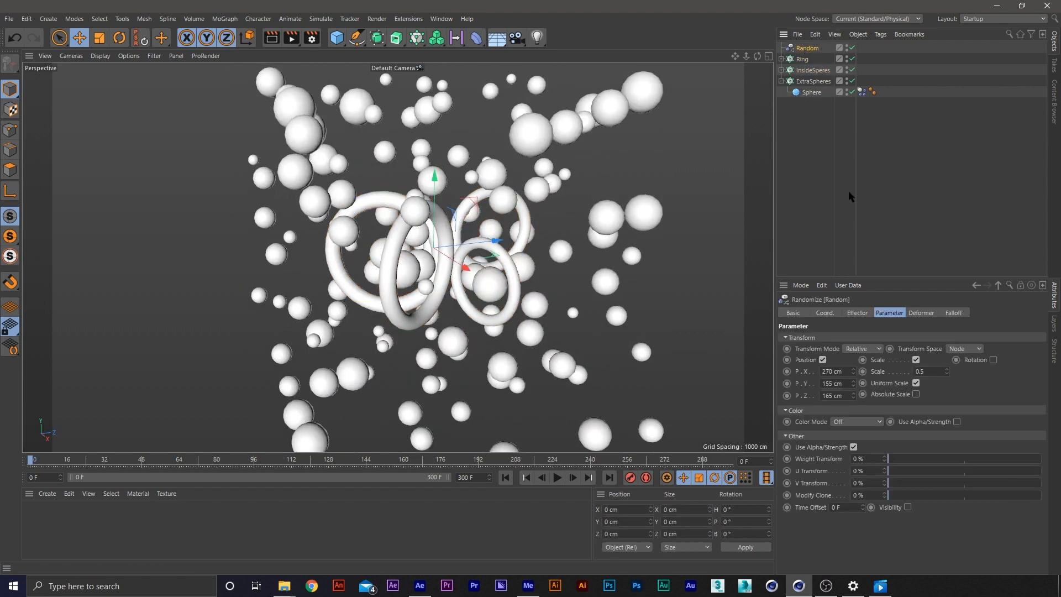
{"action": "left_click", "coordinate": [993, 360]}
{"action": "double_click", "coordinate": [1007, 383]}
{"action": "type", "text": "90"}
{"action": "key", "text": "Return"}
{"action": "type", "text": "90"}
{"action": "key", "text": "Return"}
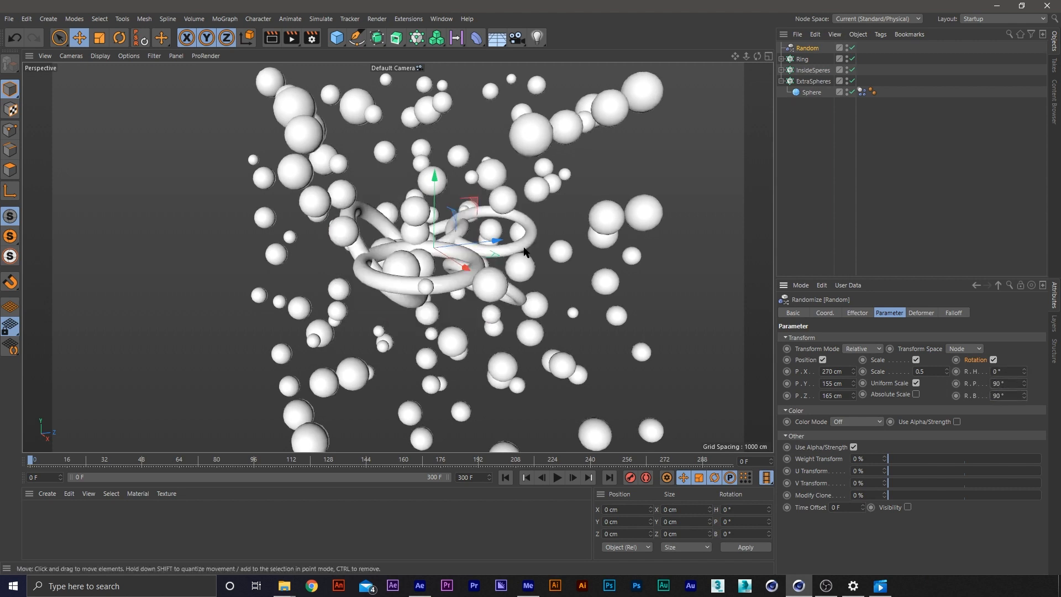
{"action": "left_click_drag", "start_coordinate": [524, 255], "coordinate": [473, 313], "text": "alt"}
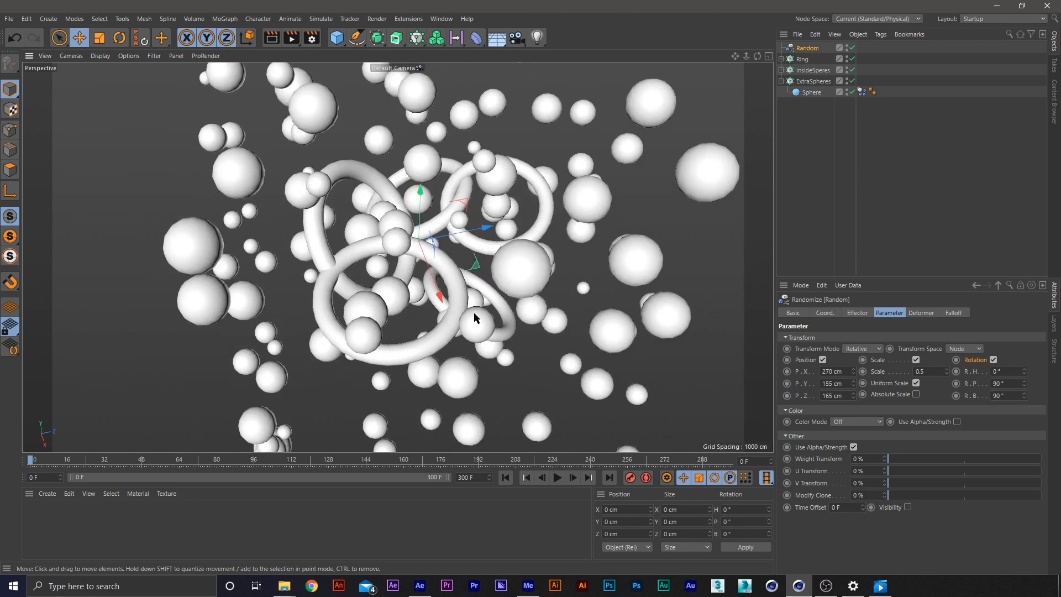
Increase the radius of the Ring cloner to about 819 cm to spread the rings apart
{"action": "left_click", "coordinate": [802, 59]}
{"action": "left_click", "coordinate": [919, 313]}
{"action": "left_click", "coordinate": [854, 313]}
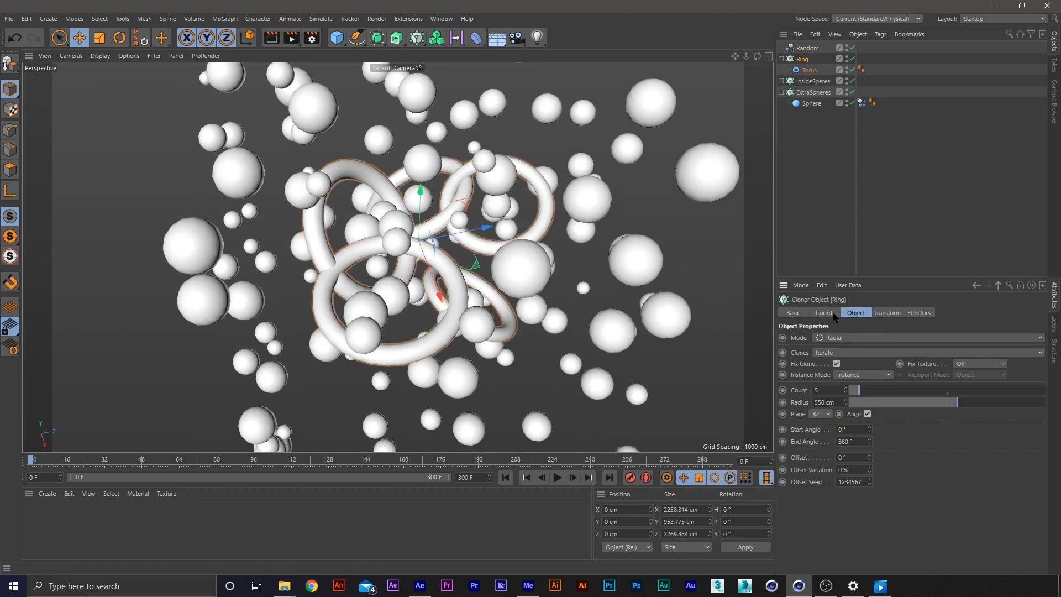
{"action": "left_click_drag", "start_coordinate": [960, 403], "coordinate": [1010, 403]}
{"action": "scroll", "coordinate": [583, 307], "scroll_direction": "up", "scroll_amount": 2}
{"action": "left_click_drag", "start_coordinate": [582, 307], "coordinate": [482, 261], "text": "alt"}
{"action": "right_click_drag", "start_coordinate": [520, 266], "coordinate": [546, 288], "text": "alt"}
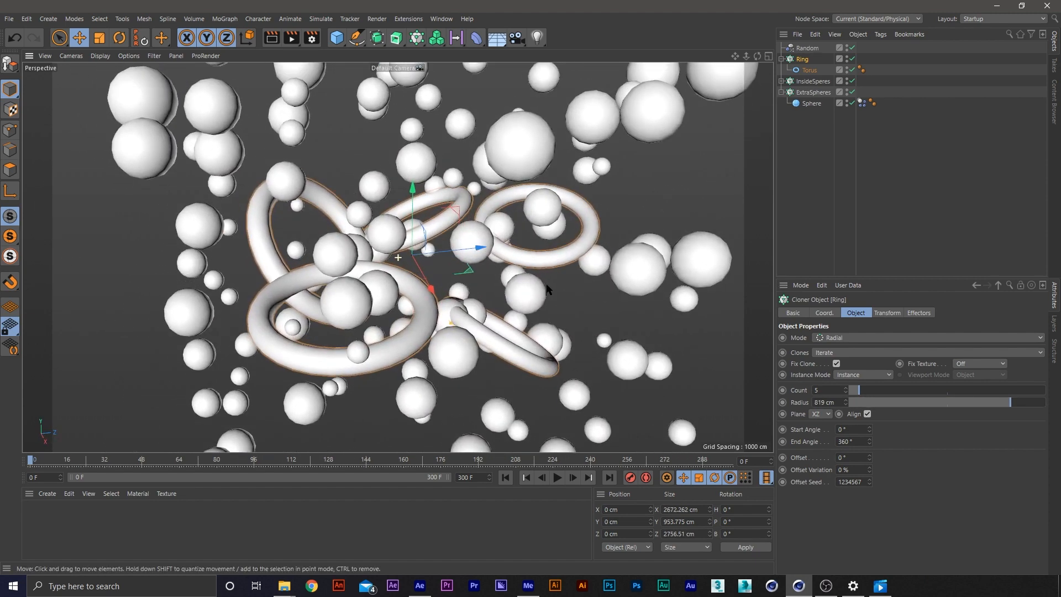
{"action": "left_click_drag", "start_coordinate": [492, 273], "coordinate": [525, 344], "text": "alt"}
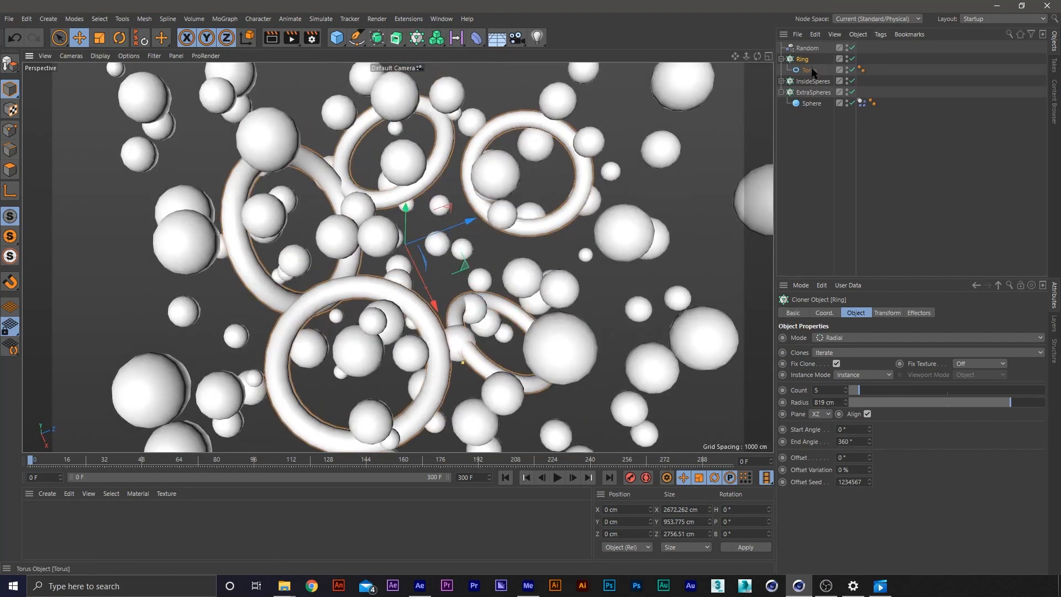
Reduce the Random effector's pitch rotation to 21°
{"action": "left_click", "coordinate": [807, 48]}
{"action": "left_click", "coordinate": [921, 313]}
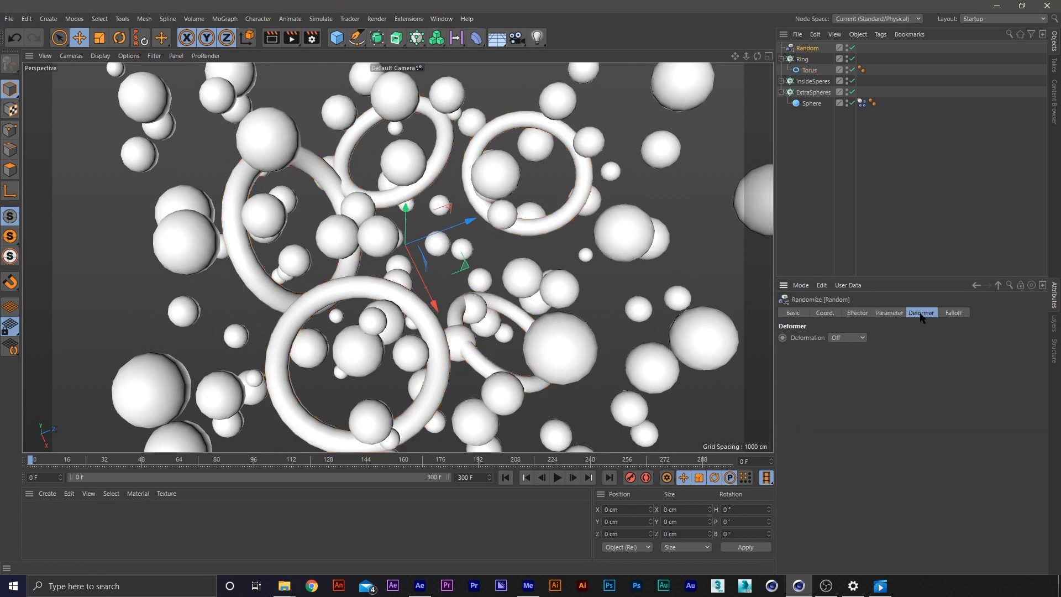
{"action": "left_click", "coordinate": [889, 312]}
{"action": "mouse_move", "coordinate": [1024, 383]}
{"action": "left_mouse_down"}
{"action": "mouse_move", "coordinate": [1003, 383]}
{"action": "mouse_move", "coordinate": [1024, 386]}
{"action": "left_mouse_up"}
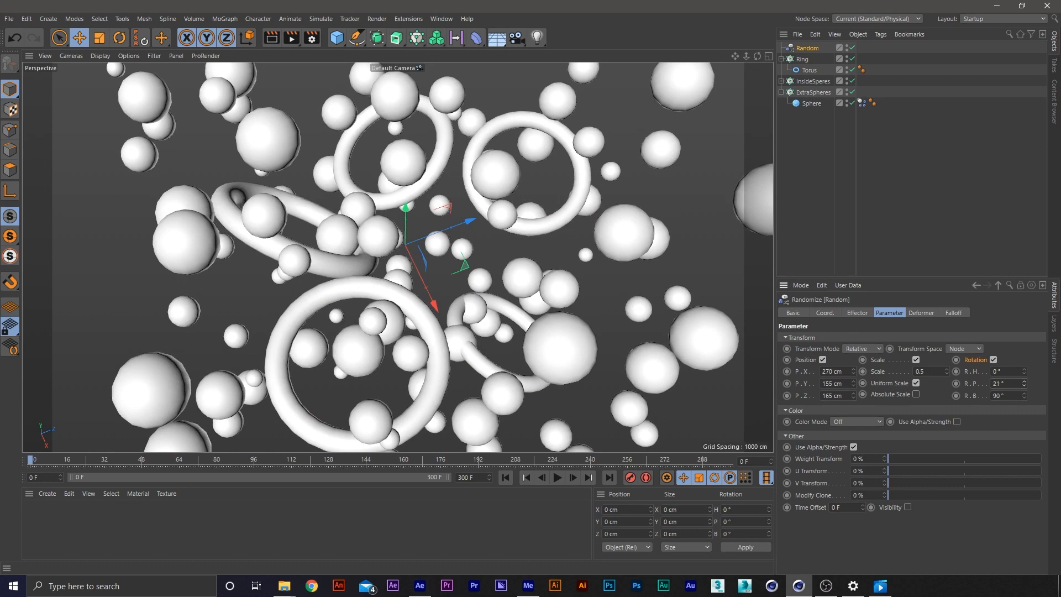
{"action": "left_click_drag", "start_coordinate": [395, 202], "coordinate": [389, 155], "text": "alt"}
{"action": "scroll", "coordinate": [389, 159], "scroll_direction": "down", "scroll_amount": 4}
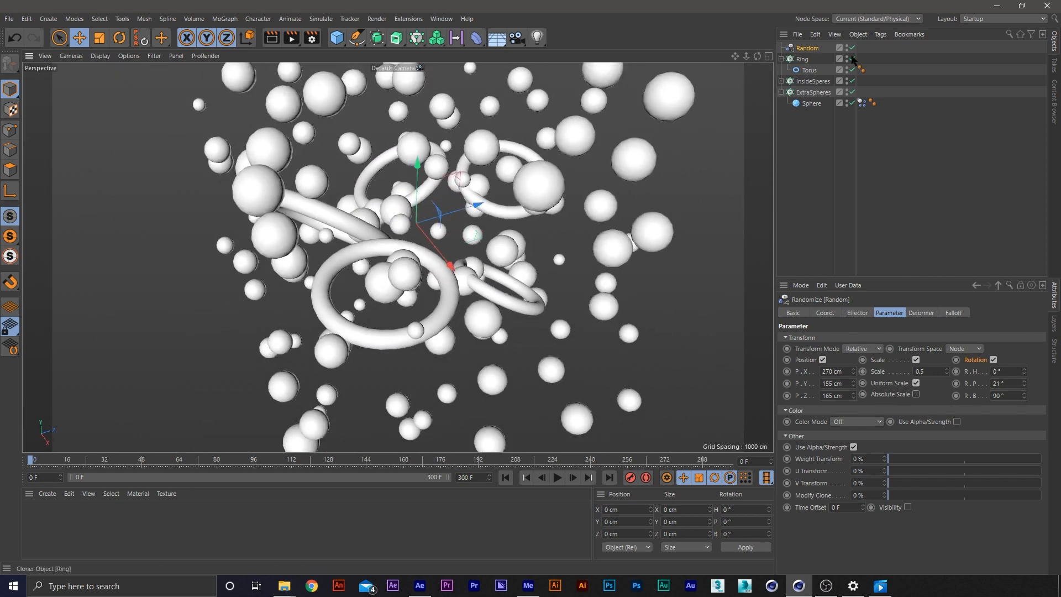
Set the ExtraSpheres per-step grid size to 800 cm in all three directions
{"action": "left_click", "coordinate": [812, 92]}
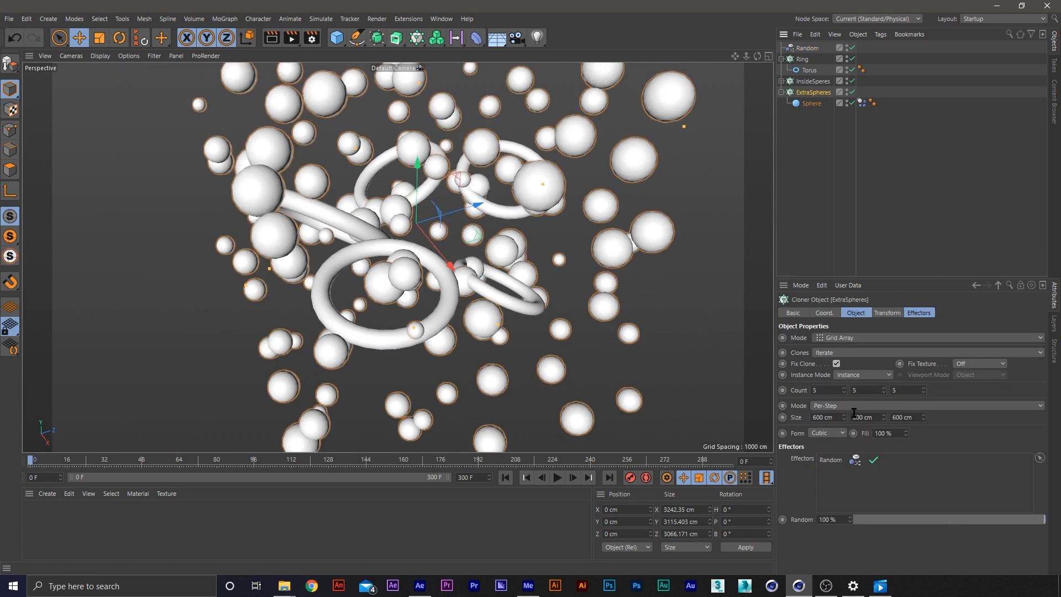
{"action": "left_click_drag", "start_coordinate": [844, 417], "coordinate": [782, 418]}
{"action": "type", "text": "700"}
{"action": "key", "text": "Return"}
{"action": "type", "text": "800"}
{"action": "key", "text": "Tab"}
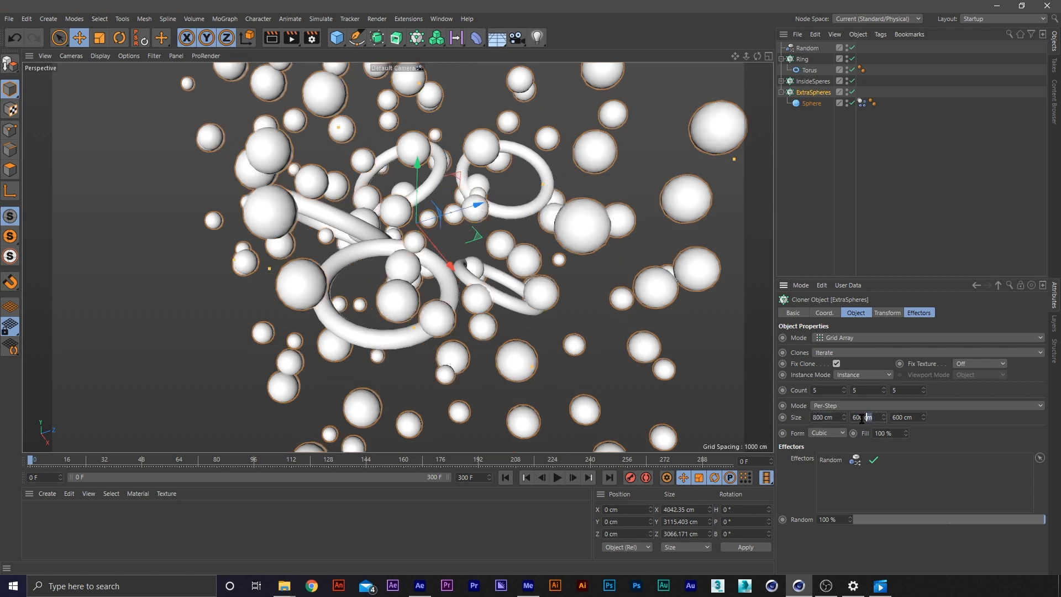
{"action": "type", "text": "800"}
{"action": "key", "text": "Tab"}
{"action": "type", "text": "800"}
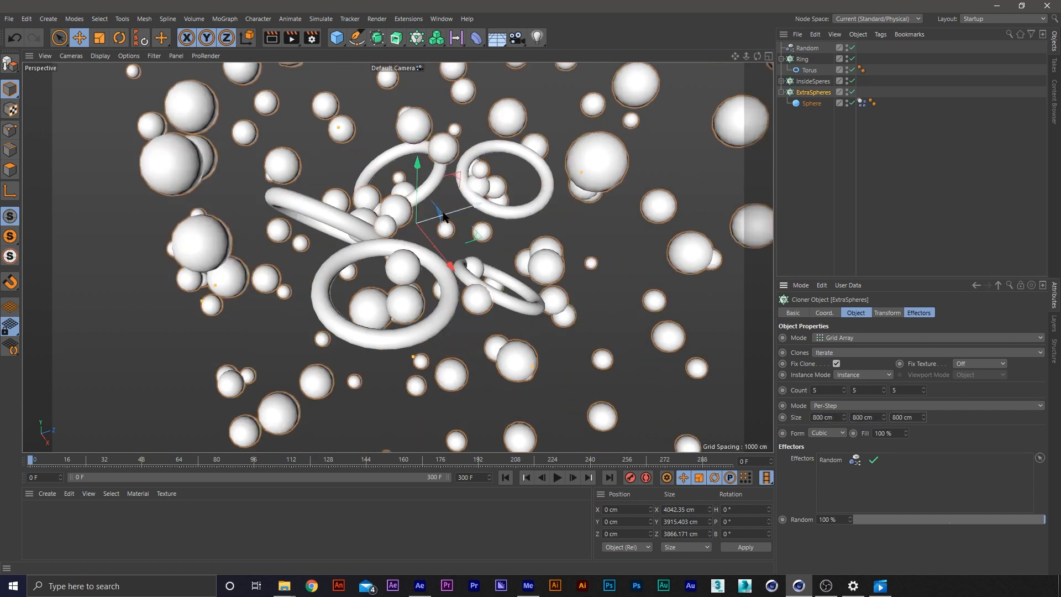
{"action": "key", "text": "Return"}
Lower the ExtraSpheres cloner along the Y axis to about -192 cm
{"action": "left_click_drag", "start_coordinate": [476, 326], "coordinate": [470, 277], "text": "alt"}
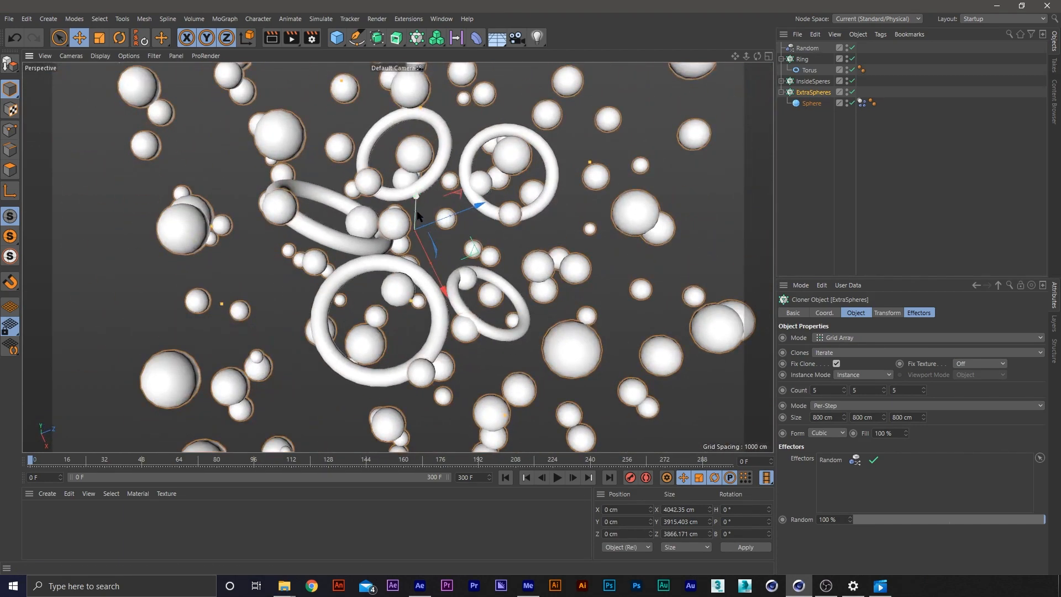
{"action": "left_click_drag", "start_coordinate": [417, 216], "coordinate": [417, 230]}
{"action": "left_click_drag", "start_coordinate": [475, 255], "coordinate": [526, 213], "text": "alt"}
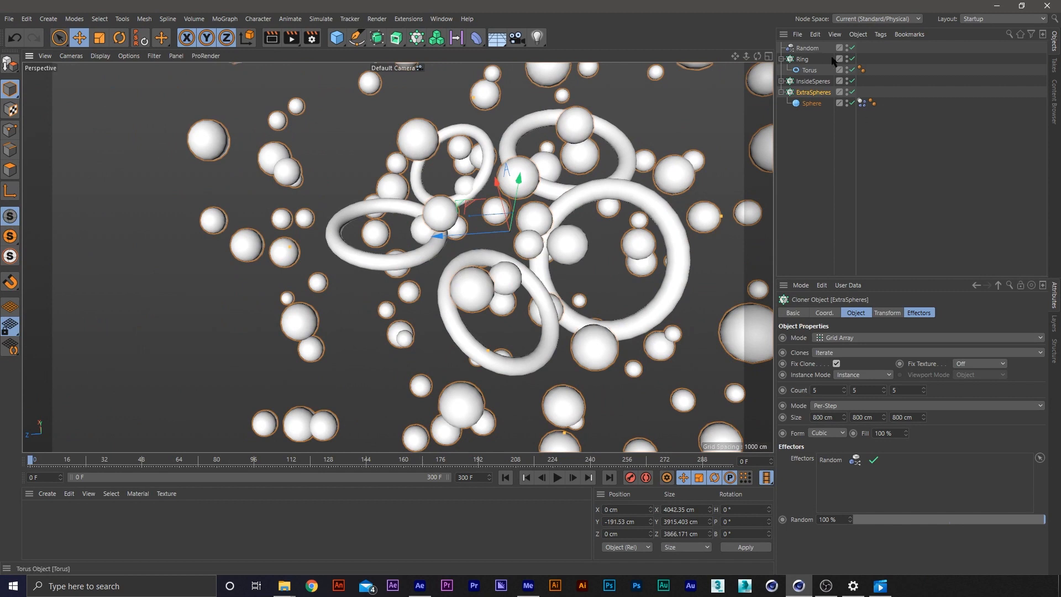
Adjust the Random effector's rotation variation to a bank of 57°, keeping the pitch at 21°
{"action": "left_click", "coordinate": [808, 48]}
{"action": "left_click_drag", "start_coordinate": [1024, 383], "coordinate": [1024, 413]}
{"action": "key", "text": "ctrl+z"}
{"action": "left_click_drag", "start_coordinate": [480, 276], "coordinate": [512, 233], "text": "alt"}
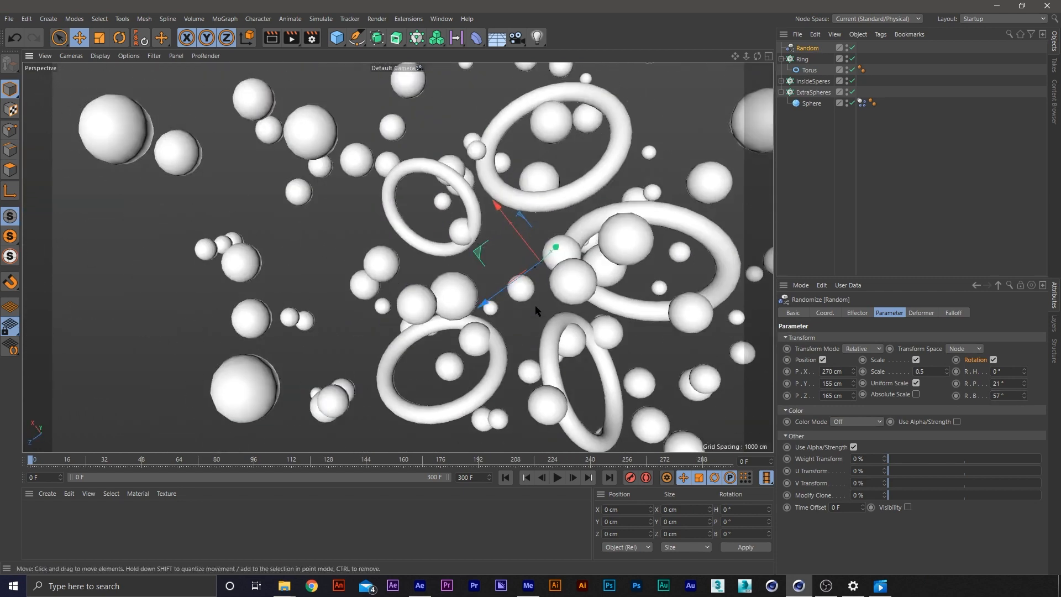
Try to move the ExtraSpheres cloner along its Z axis, and undo the move
{"action": "left_click", "coordinate": [816, 92]}
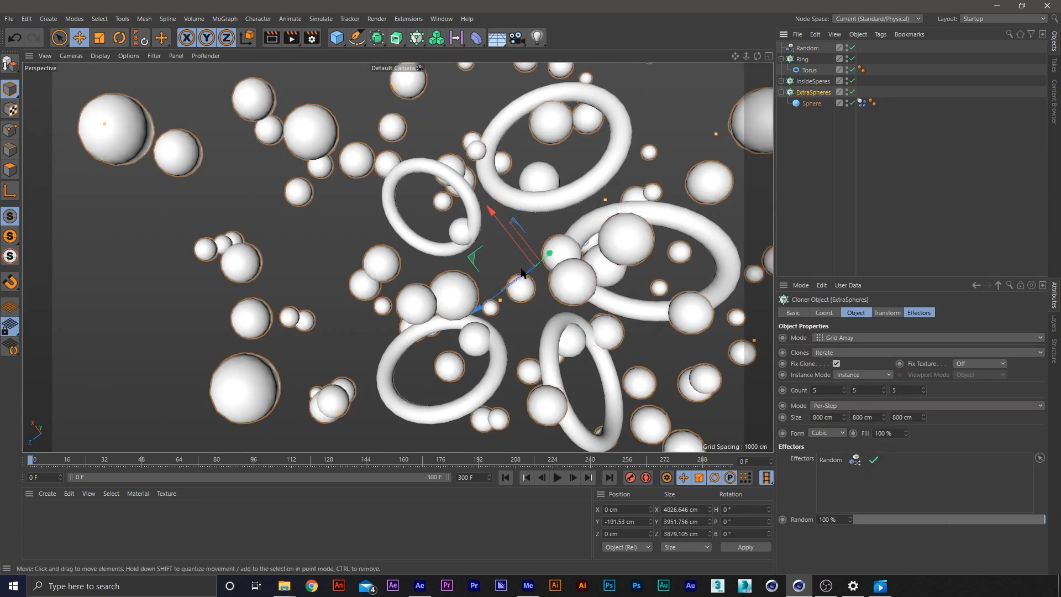
{"action": "left_click_drag", "start_coordinate": [513, 282], "coordinate": [512, 283]}
{"action": "key", "text": "ctrl+z"}
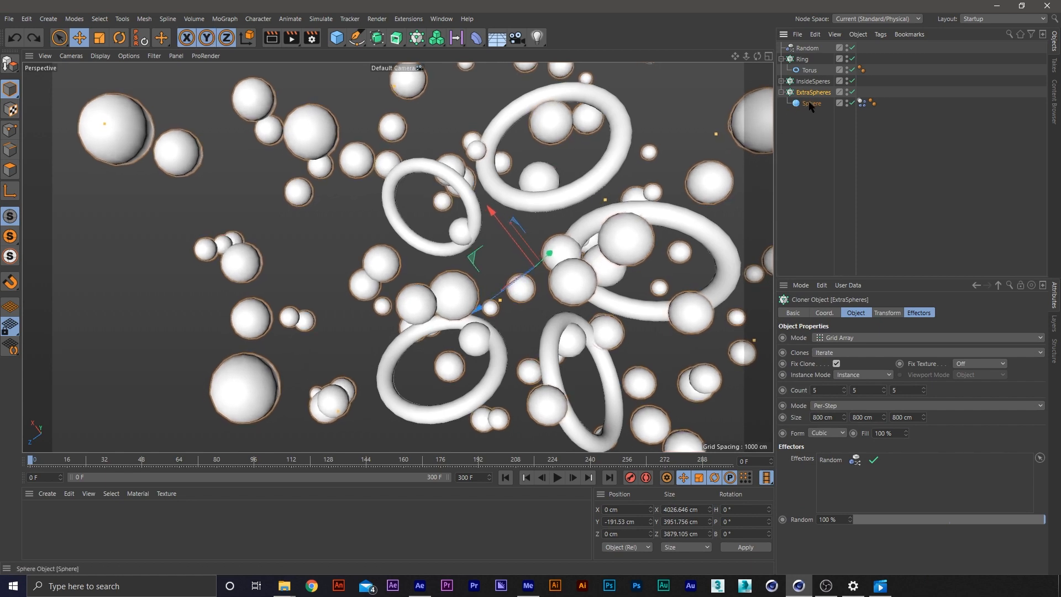
Try to move the InsideSperes cloner along its Z axis, and undo the move
{"action": "left_click", "coordinate": [810, 82]}
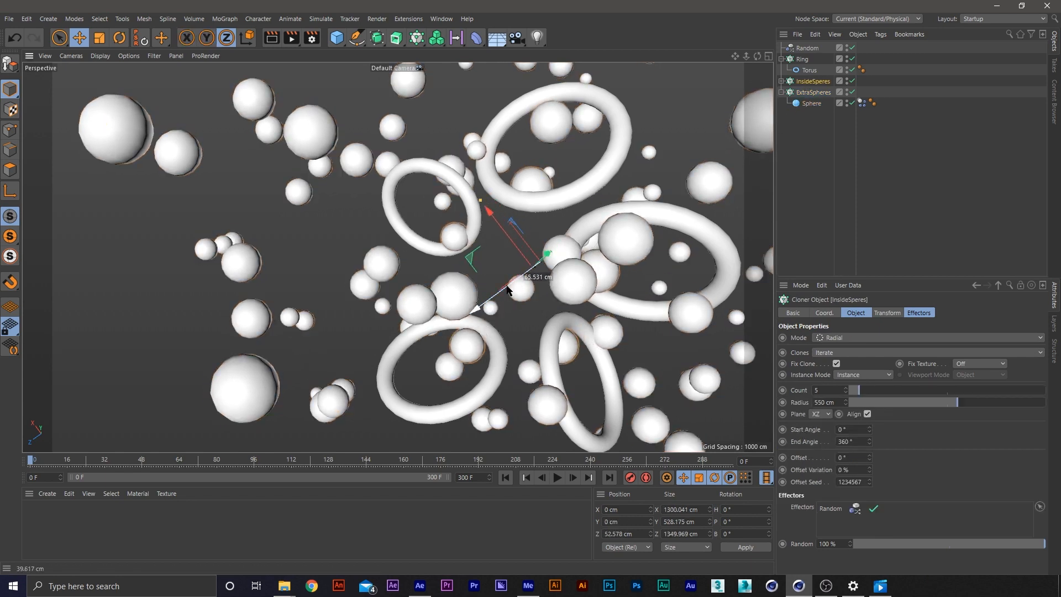
{"action": "left_click_drag", "start_coordinate": [586, 246], "coordinate": [764, 280], "text": "alt"}
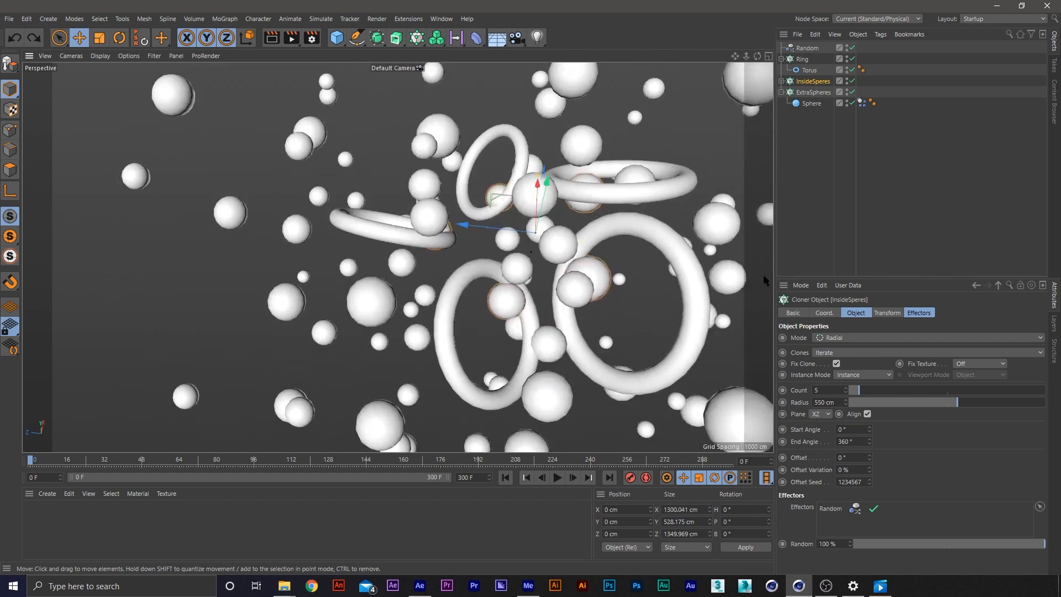
{"action": "left_click", "coordinate": [812, 92]}
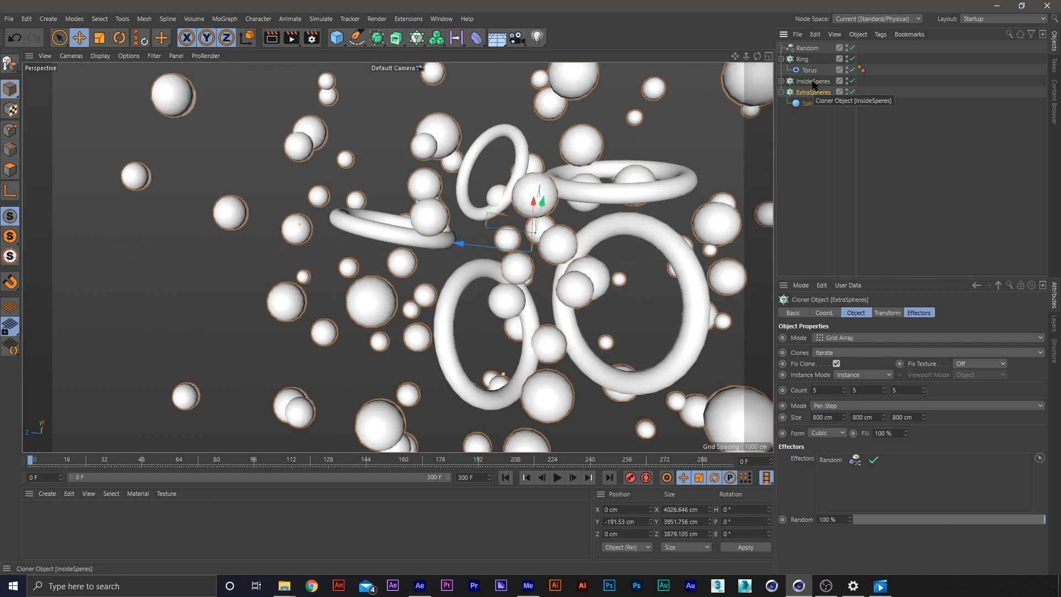
Set the radius of both the Ring cloner and the InsideSperes cloner to 800 cm
{"action": "left_click", "coordinate": [802, 60]}
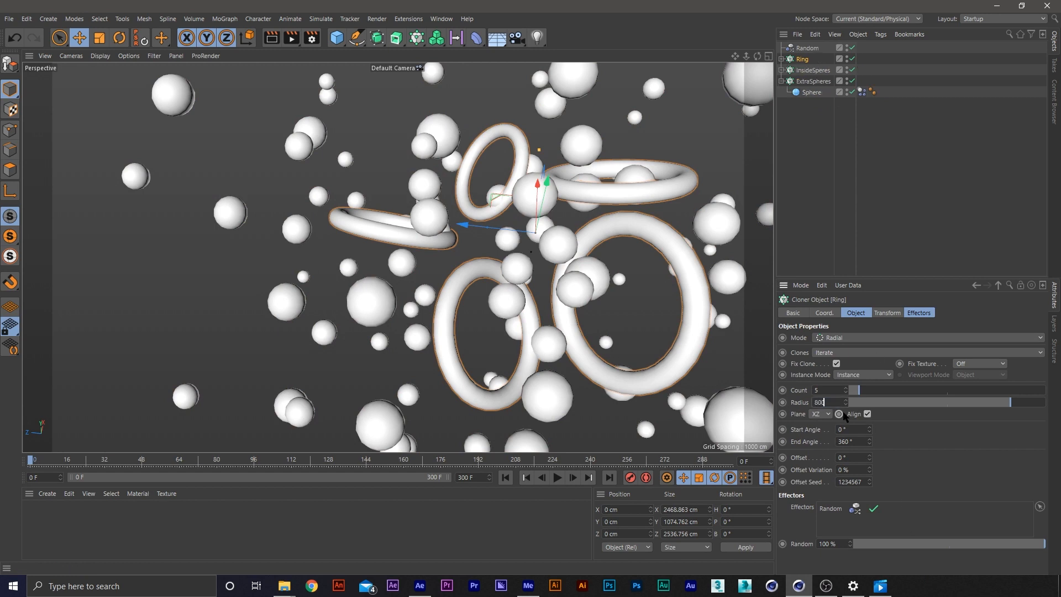
{"action": "type", "text": "800"}
{"action": "key", "text": "Return"}
{"action": "left_click", "coordinate": [809, 71]}
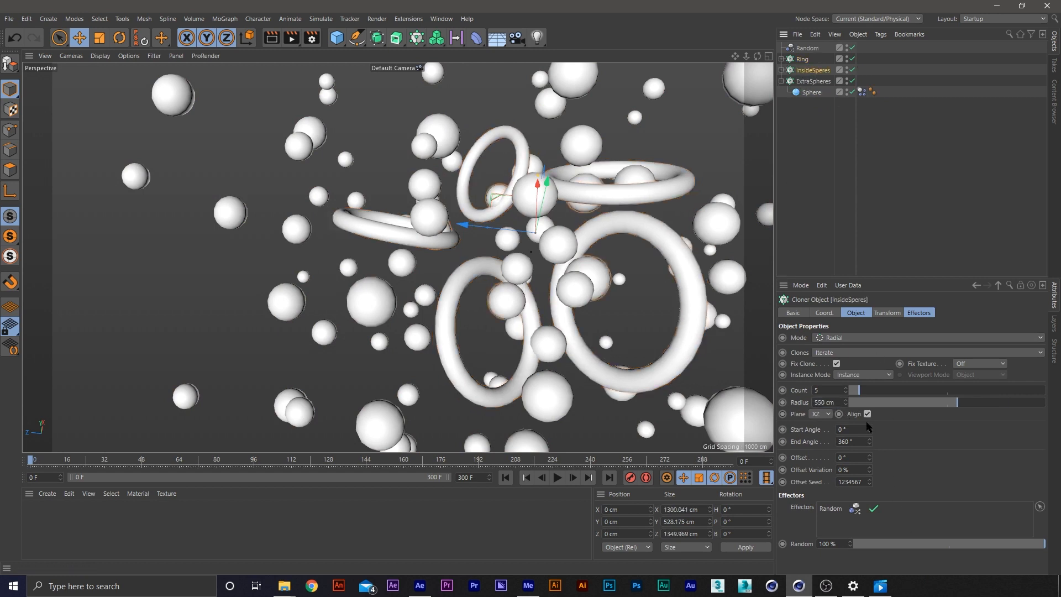
{"action": "type", "text": "800"}
{"action": "key", "text": "Return"}
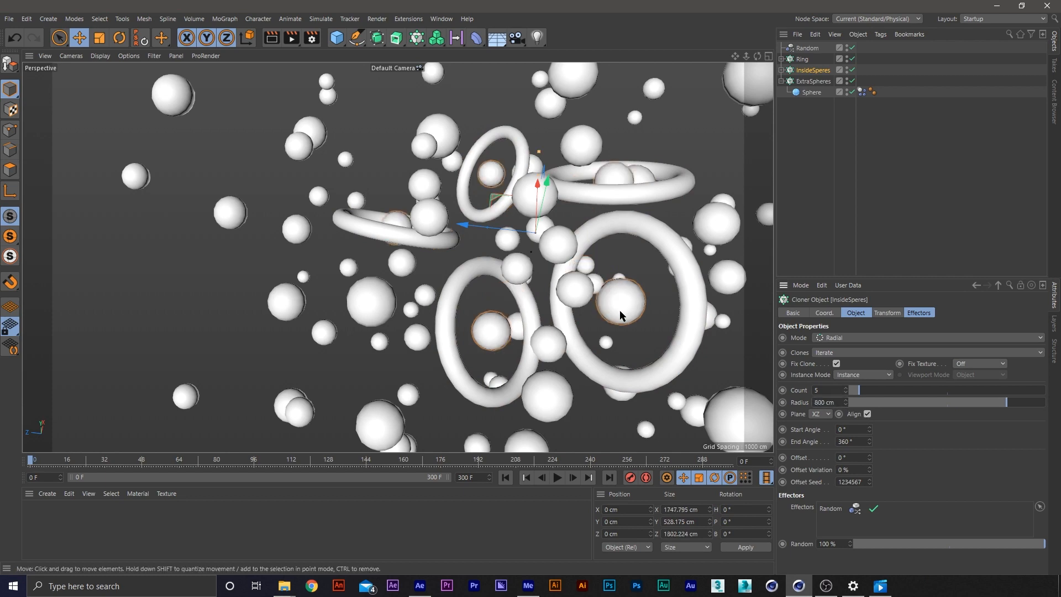
Lower the ExtraSpheres cloner along the Y axis to about -390 cm, and deselect it
{"action": "mouse_move", "coordinate": [625, 273]}
{"action": "left_mouse_down", "text": "alt"}
{"action": "mouse_move", "coordinate": [630, 332]}
{"action": "mouse_move", "coordinate": [499, 291]}
{"action": "mouse_move", "coordinate": [372, 300]}
{"action": "mouse_move", "coordinate": [548, 197]}
{"action": "mouse_move", "coordinate": [520, 270]}
{"action": "left_mouse_up", "text": "alt"}
{"action": "left_click", "coordinate": [522, 270]}
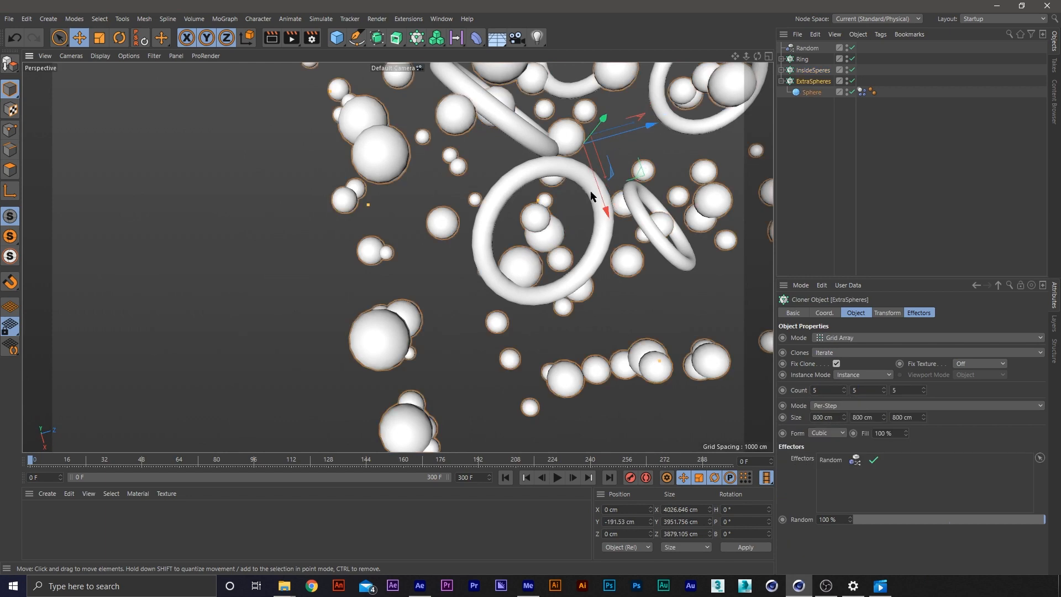
{"action": "left_click_drag", "start_coordinate": [607, 129], "coordinate": [593, 139]}
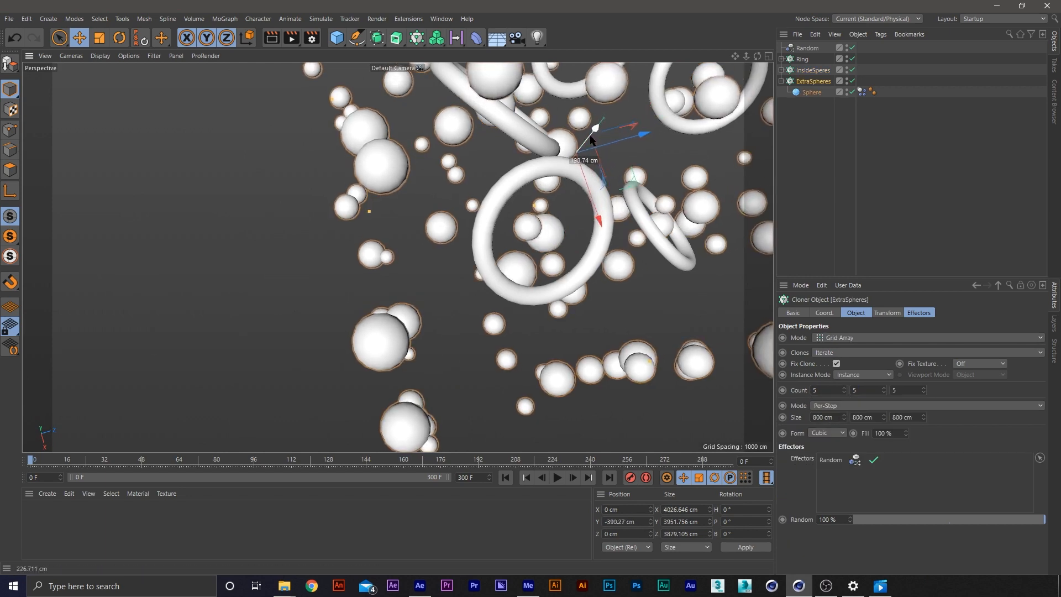
{"action": "left_click_drag", "start_coordinate": [533, 238], "coordinate": [506, 221], "text": "alt"}
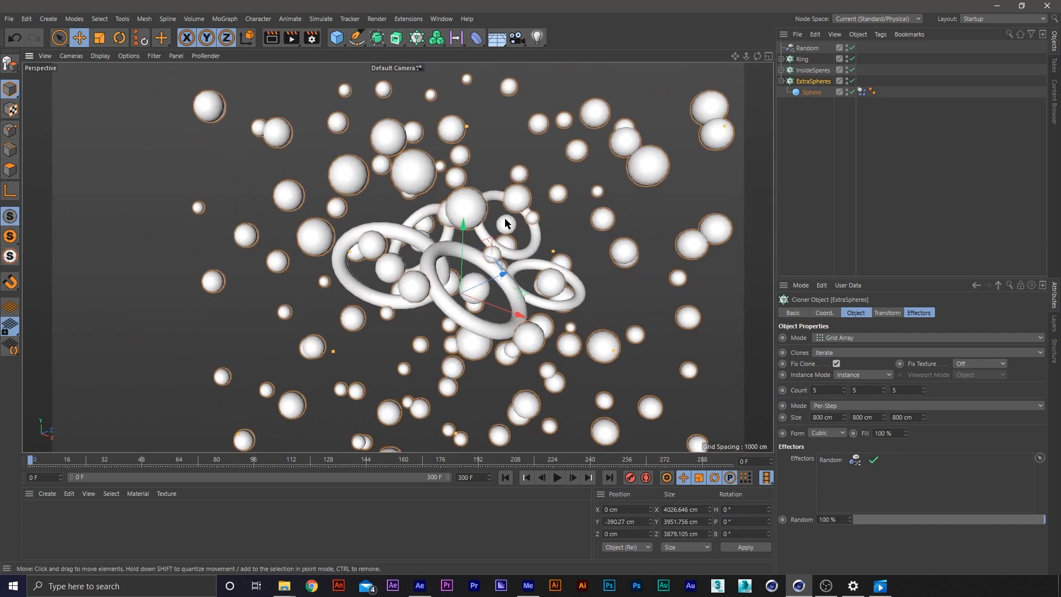
{"action": "scroll", "coordinate": [477, 249], "scroll_direction": "up", "scroll_amount": 2}
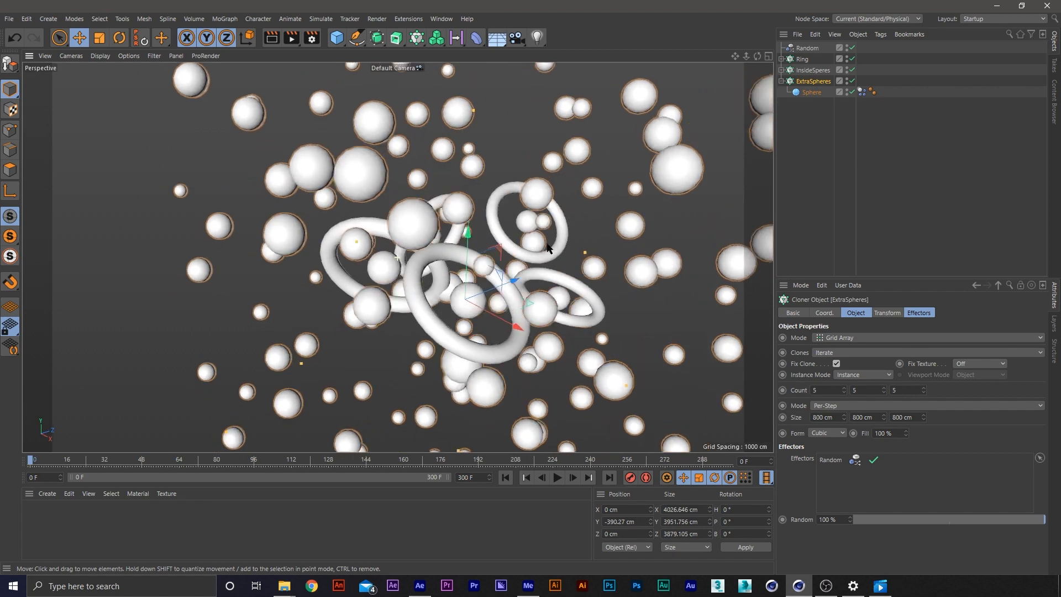
{"action": "left_click_drag", "start_coordinate": [575, 253], "coordinate": [610, 241], "text": "alt"}
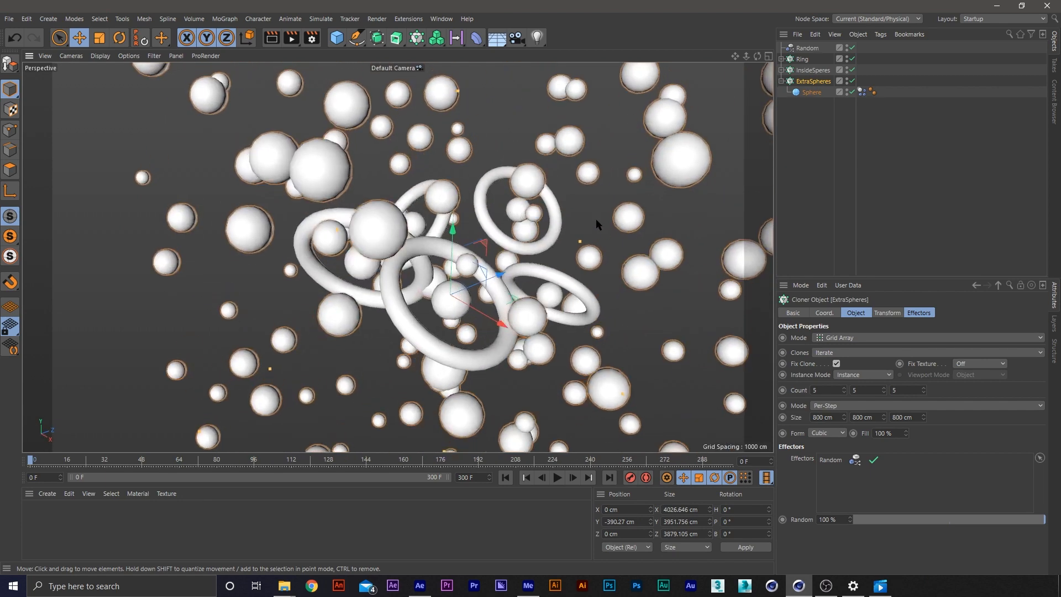
{"action": "left_click", "coordinate": [596, 221]}
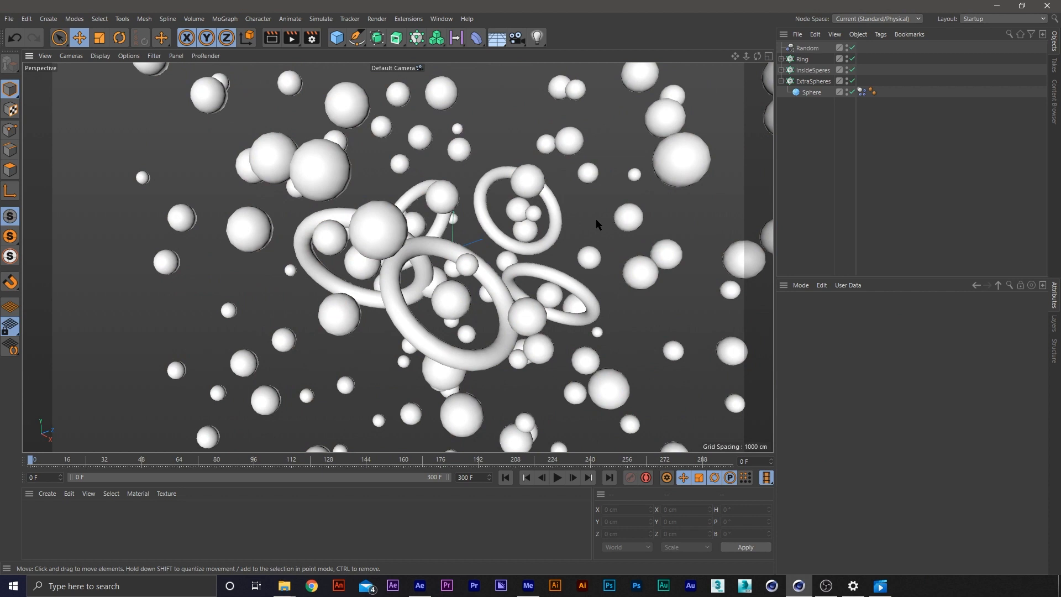
Collapse the ExtraSpheres hierarchy and add an Attractor object to the scene
{"action": "left_click", "coordinate": [781, 81]}
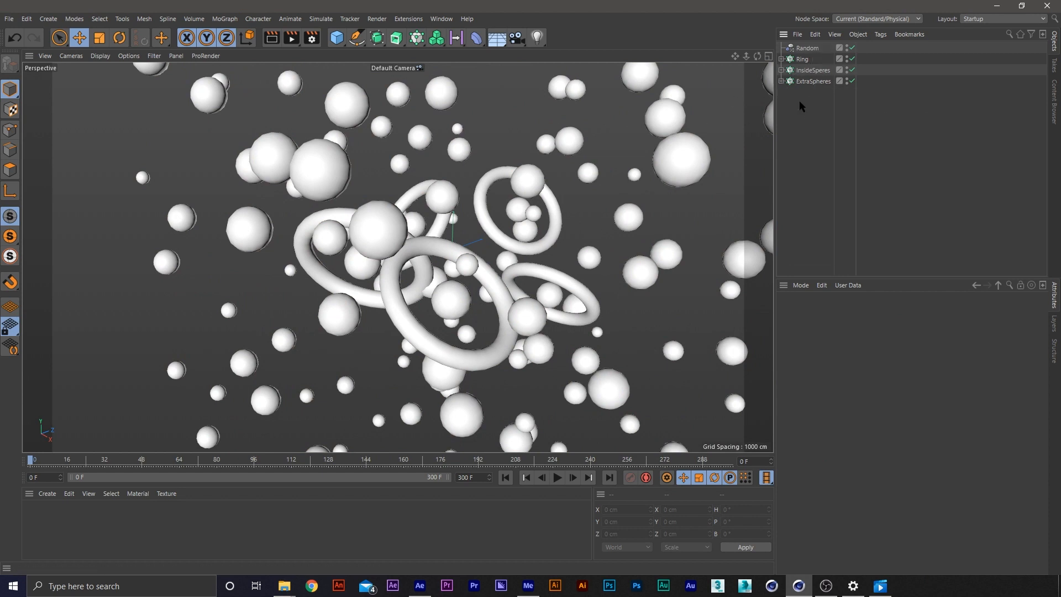
{"action": "key", "text": "shift+c"}
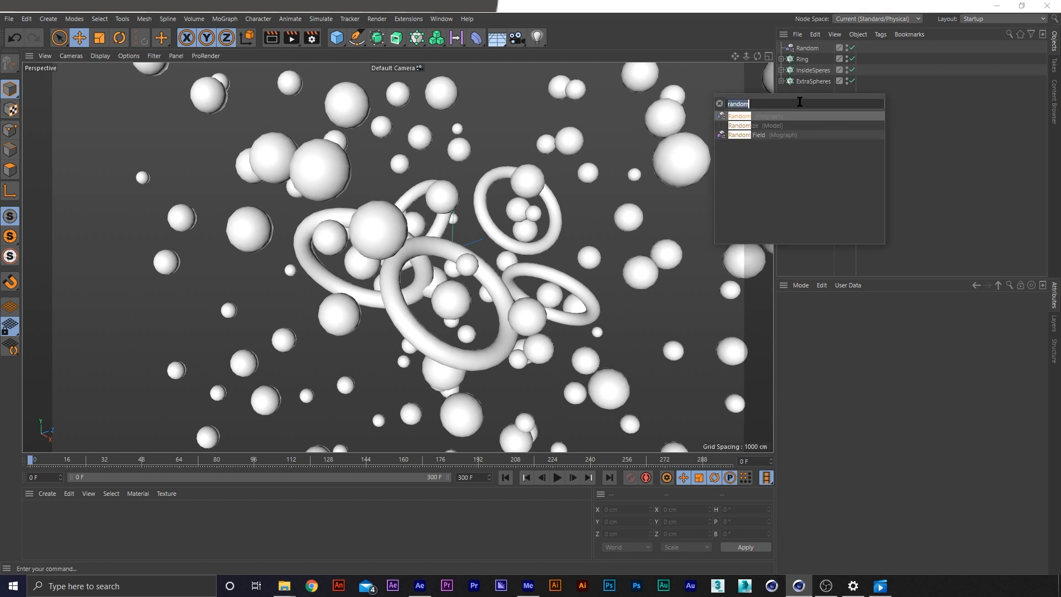
{"action": "type", "text": "attr"}
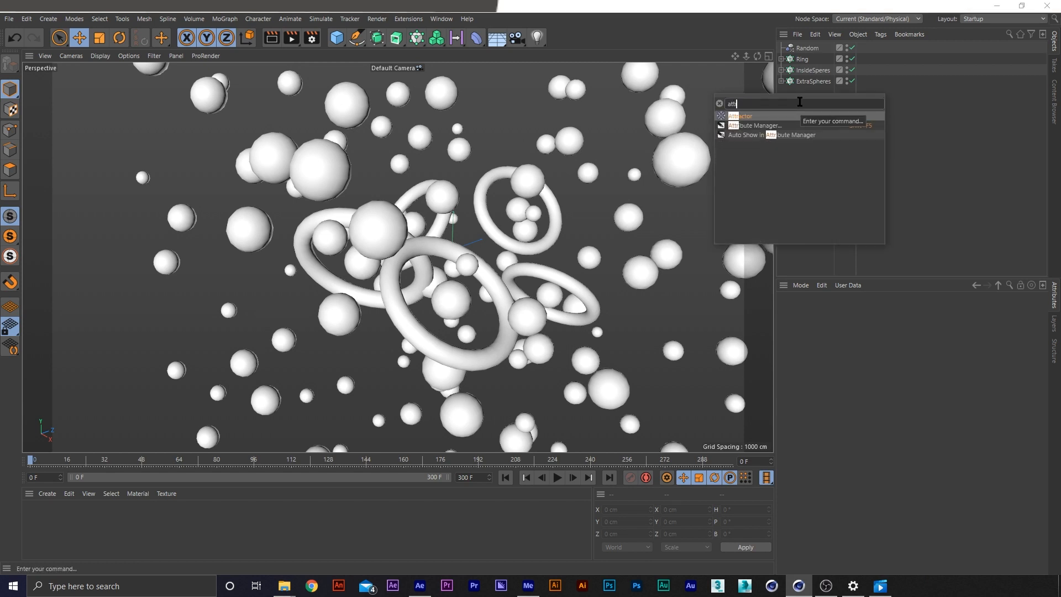
{"action": "left_click", "coordinate": [746, 116]}
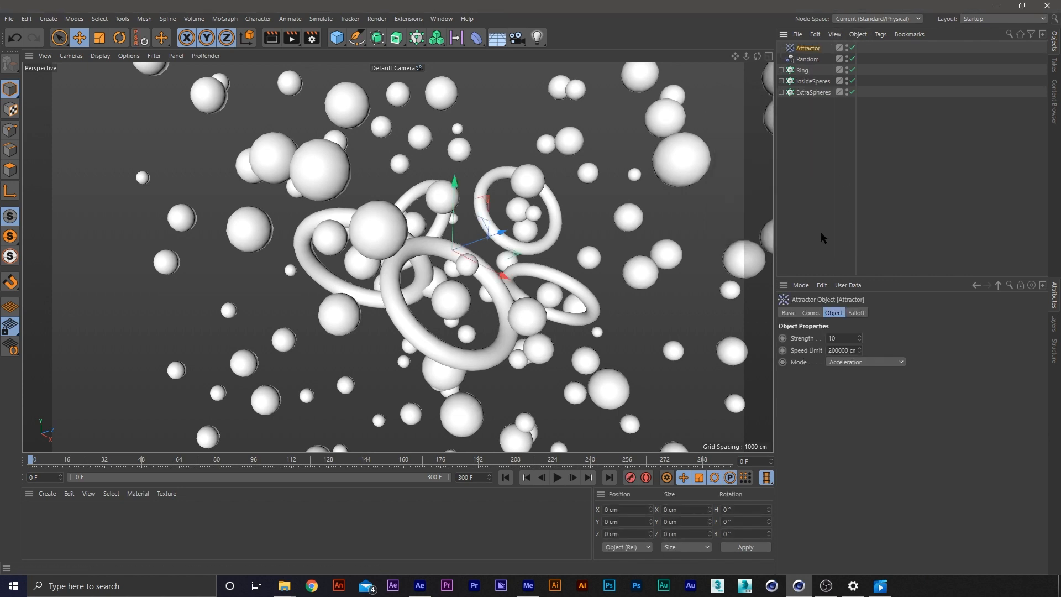
{"action": "left_click", "coordinate": [498, 115]}
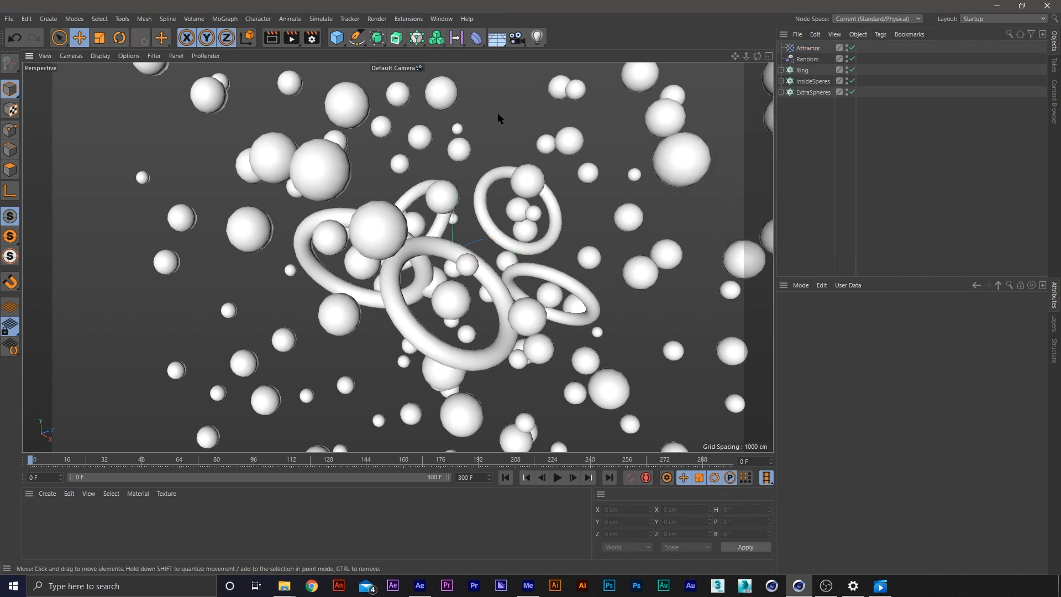
Play the simulation with the Attractor in the scene, and rewind to frame 0
{"action": "key", "text": "F8"}
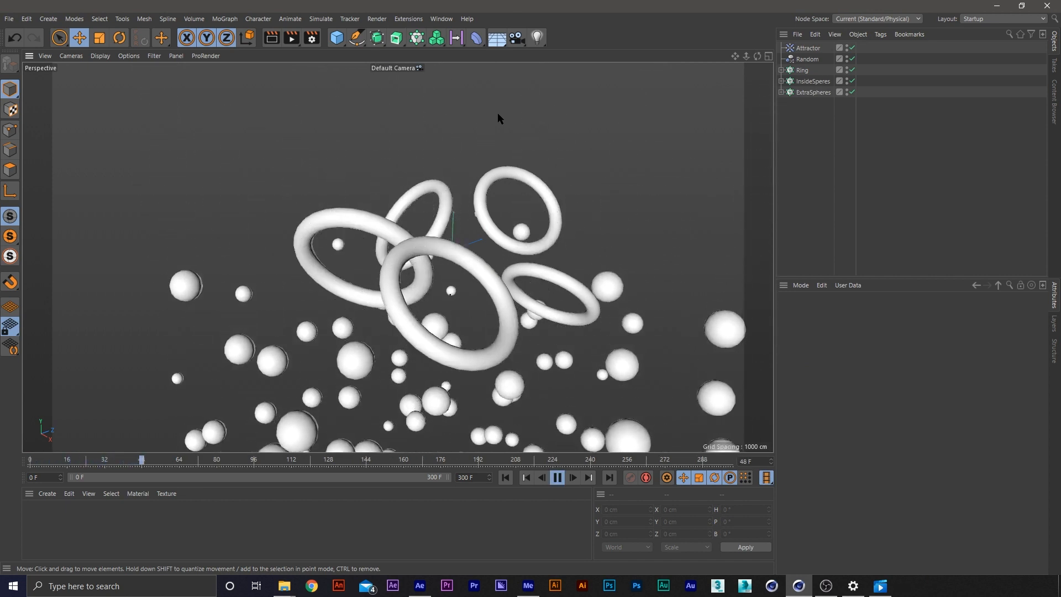
{"action": "left_click", "coordinate": [557, 477]}
{"action": "left_click", "coordinate": [505, 477]}
Expand the cloner hierarchies and copy the Dynamics Body tag from the InsideSperes sphere to the Torus under Ring
{"action": "left_click_drag", "start_coordinate": [780, 92], "coordinate": [781, 70]}
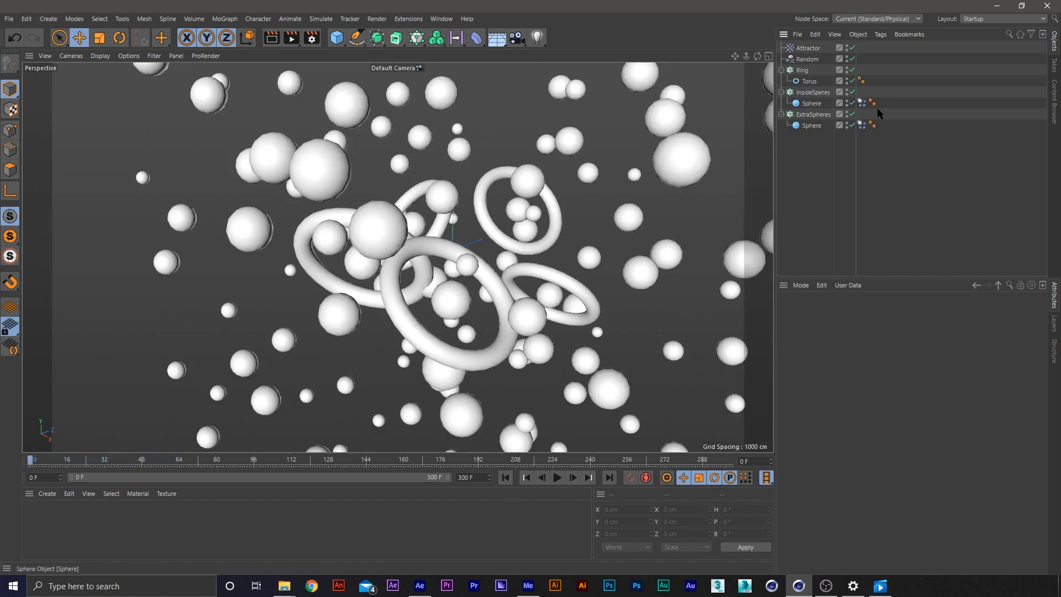
{"action": "left_click", "coordinate": [862, 103]}
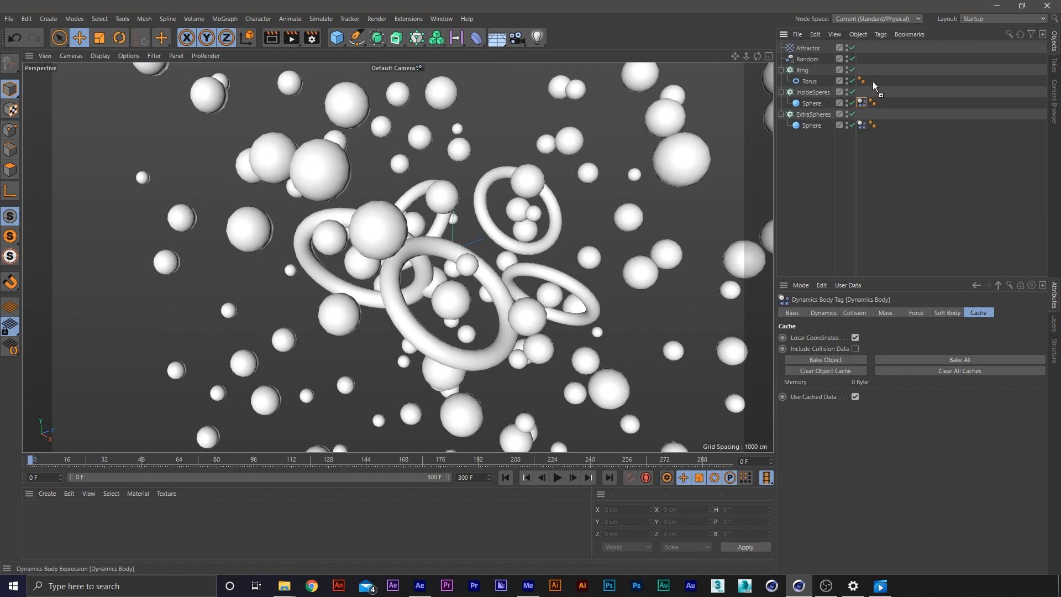
{"action": "left_click_drag", "start_coordinate": [873, 81], "coordinate": [873, 82], "text": "ctrl"}
{"action": "left_click", "coordinate": [890, 77]}
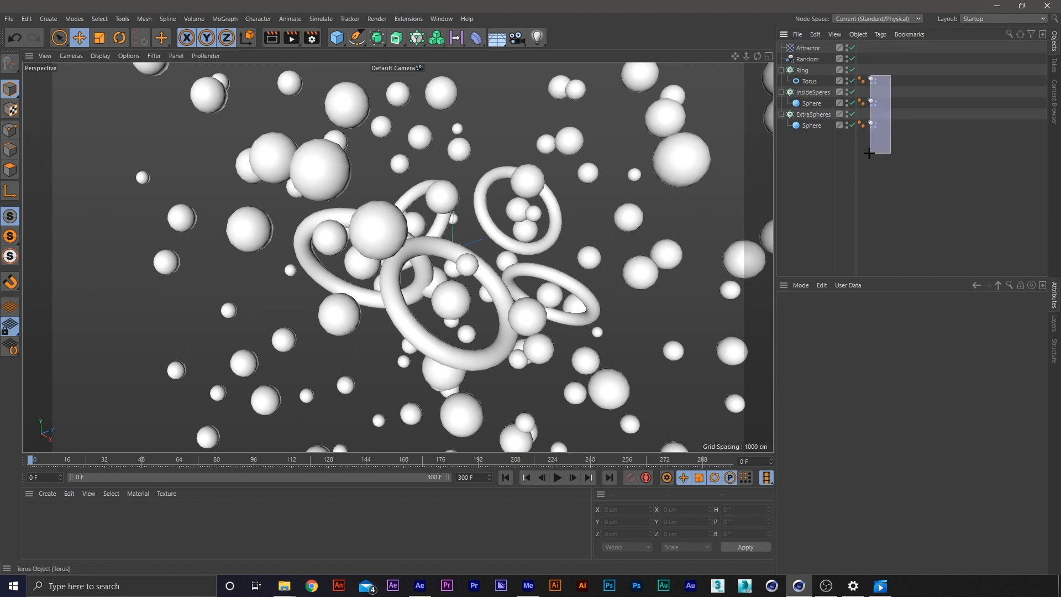
Select the Dynamics Body tags of the Torus and both Spheres, and play the simulation to check how they fall
{"action": "left_click_drag", "start_coordinate": [870, 153], "coordinate": [869, 154]}
{"action": "key", "text": "F8"}
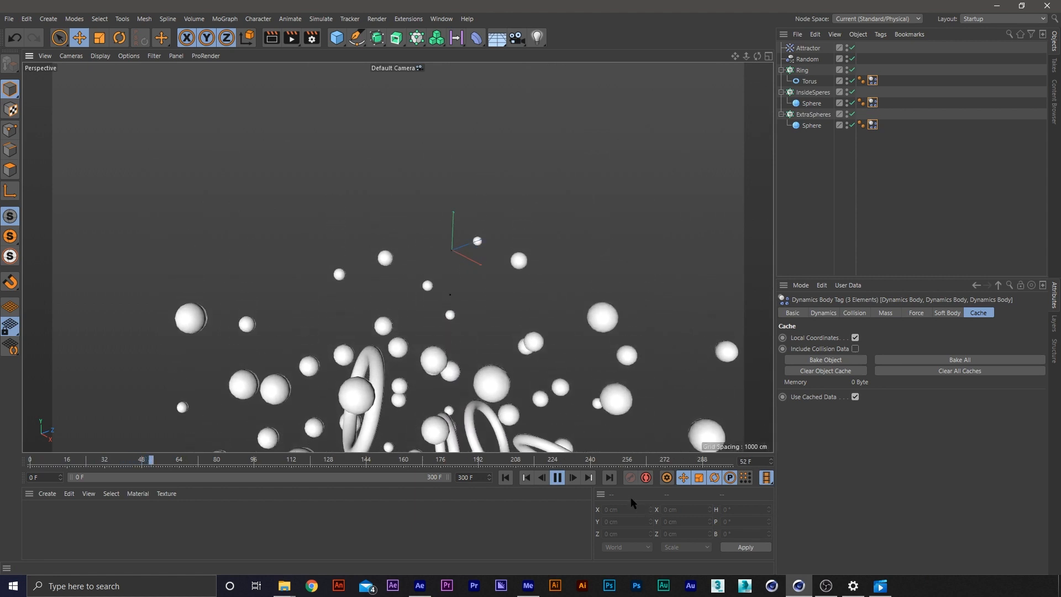
{"action": "left_click", "coordinate": [558, 479]}
{"action": "left_click", "coordinate": [522, 481]}
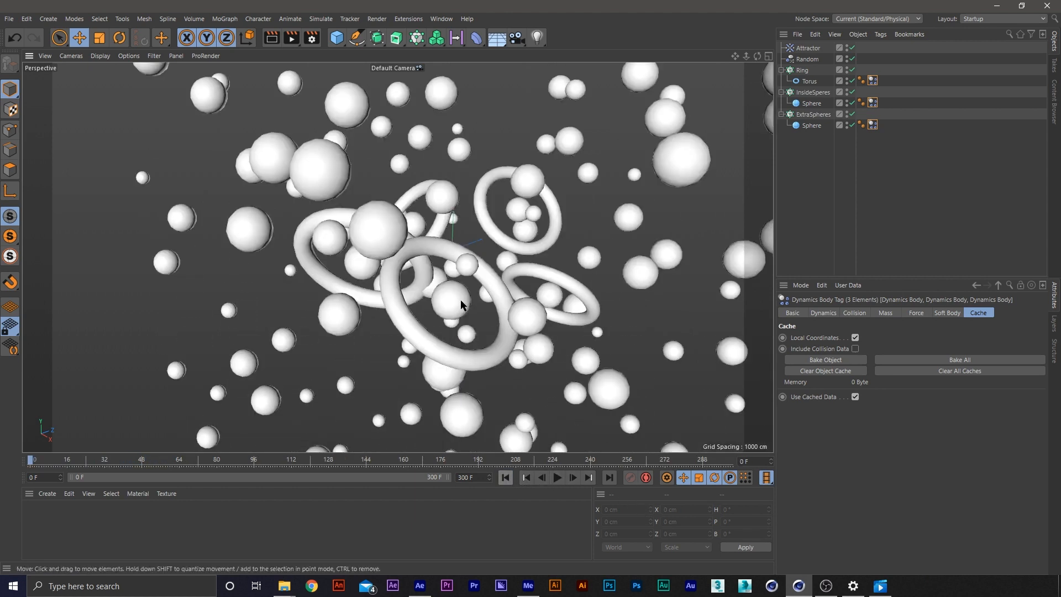
{"action": "left_click", "coordinate": [811, 131]}
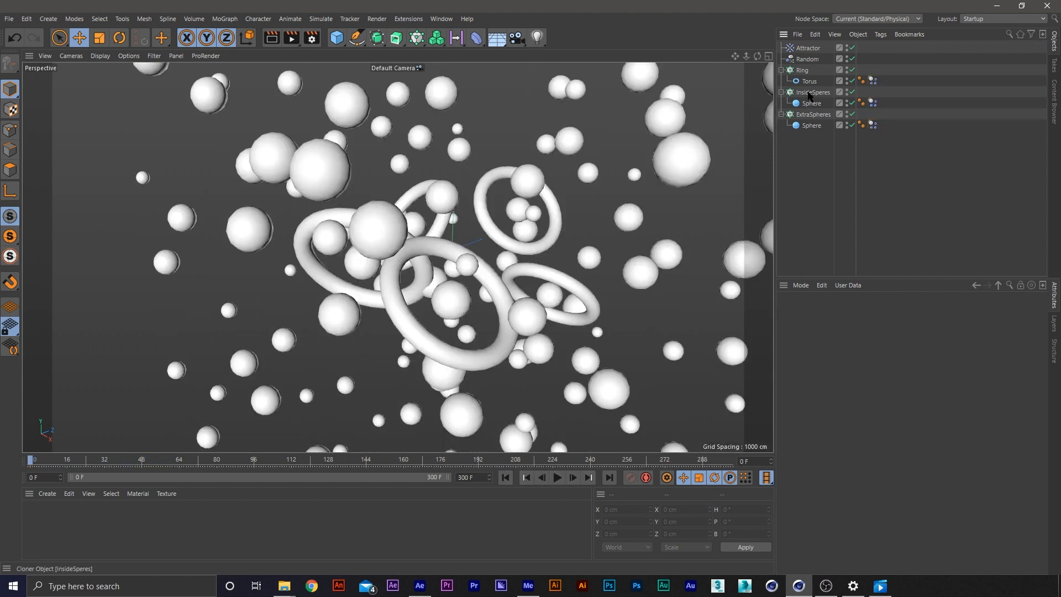
Select the Torus's Dynamics Body tag and preview the simulation from frame 0
{"action": "left_click", "coordinate": [872, 81]}
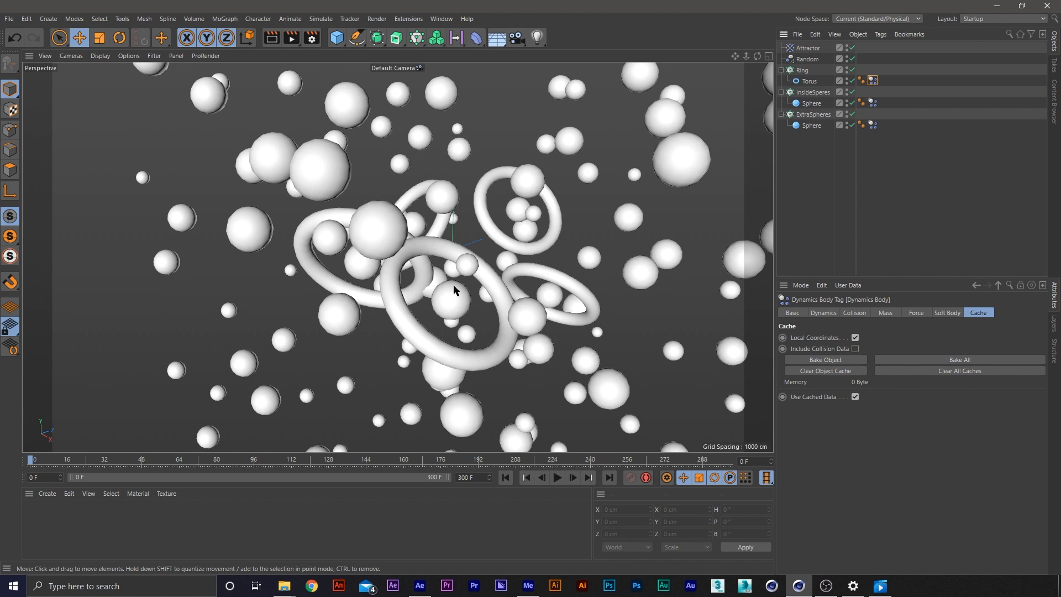
{"action": "key", "text": "F8"}
{"action": "left_click", "coordinate": [506, 478]}
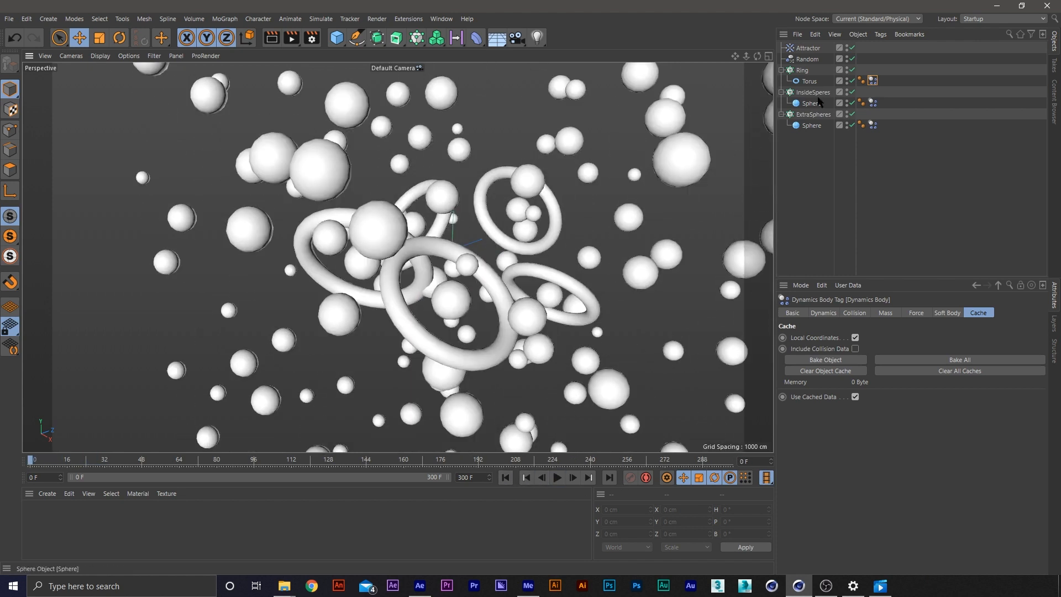
Set the collision shape of the Torus's Dynamics Body tag to Moving Mesh
{"action": "left_click", "coordinate": [872, 82]}
{"action": "left_click", "coordinate": [852, 314]}
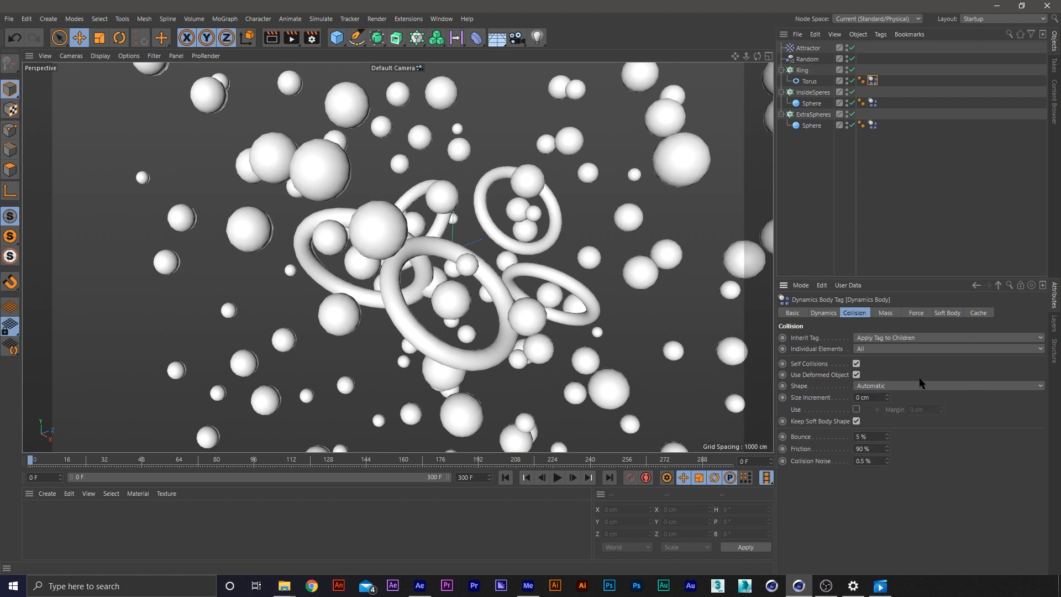
{"action": "left_click", "coordinate": [882, 385]}
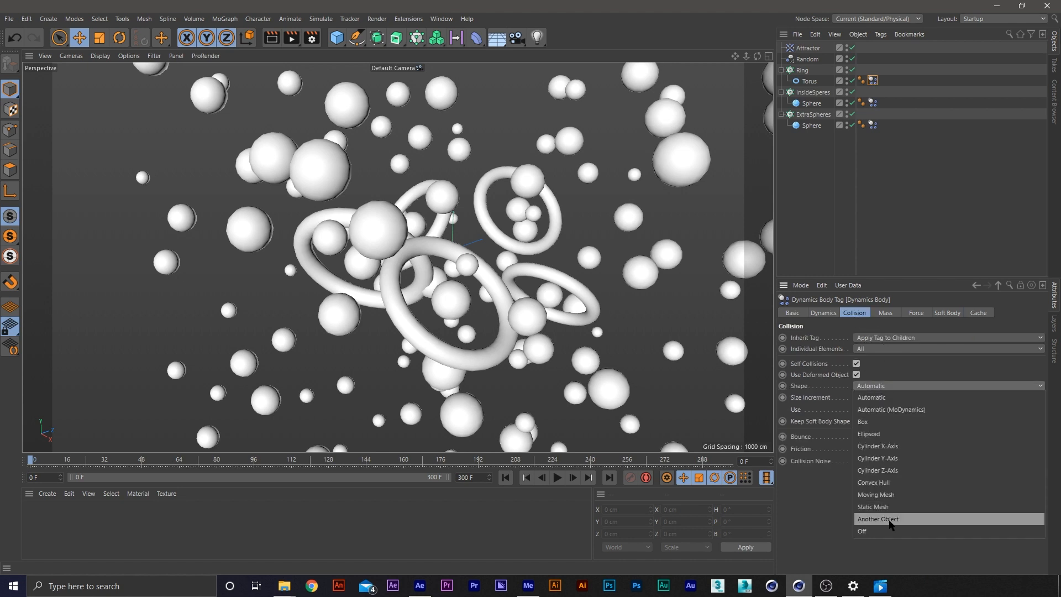
{"action": "left_click", "coordinate": [901, 495]}
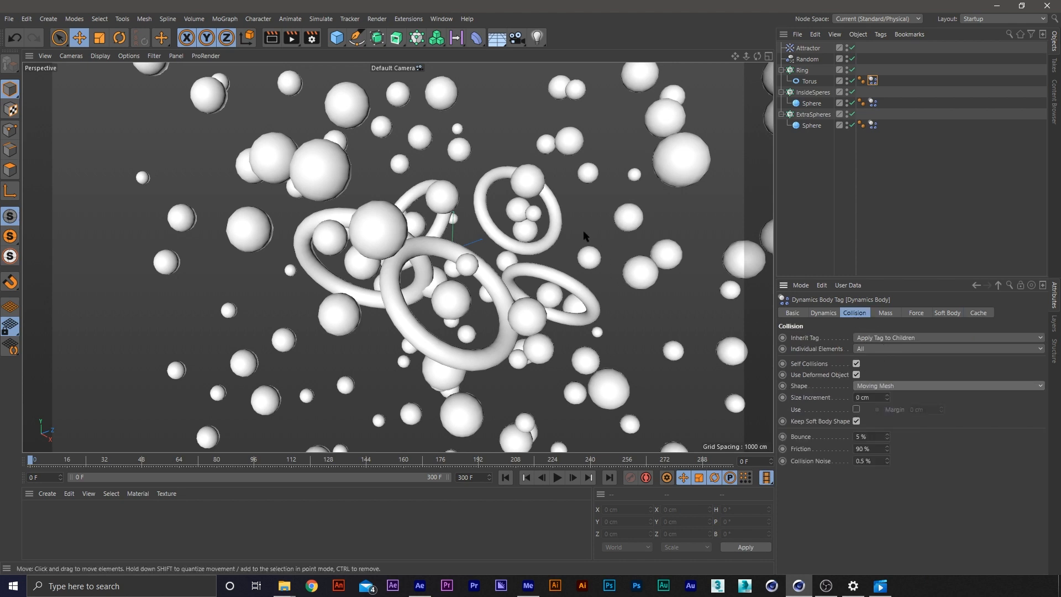
{"action": "left_click", "coordinate": [883, 386]}
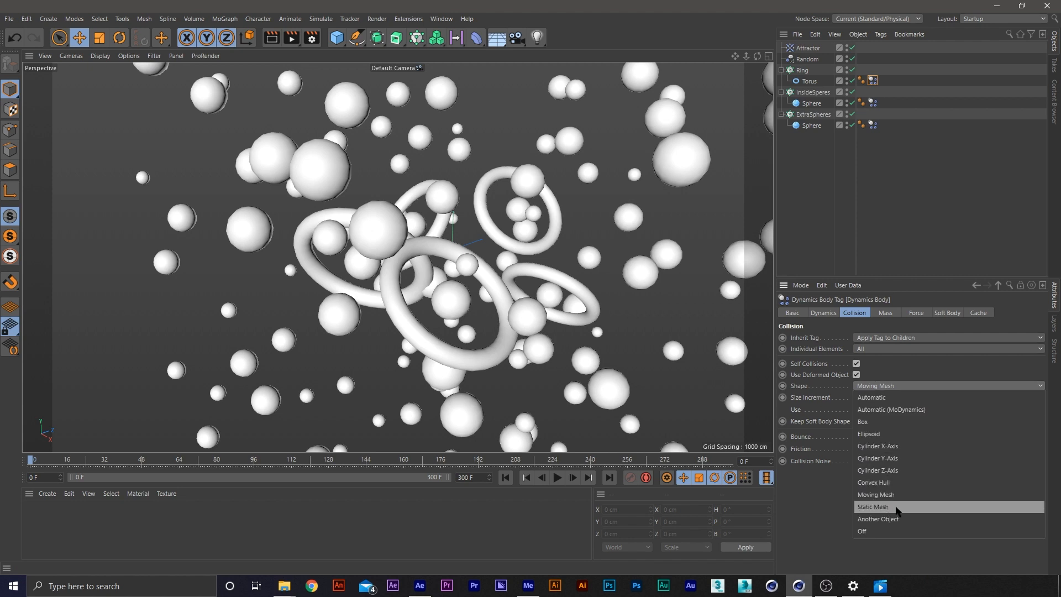
{"action": "left_click", "coordinate": [901, 387]}
Play the simulation twice to check the rings' Moving Mesh collisions, rewinding to frame 0 each time
{"action": "key", "text": "F8"}
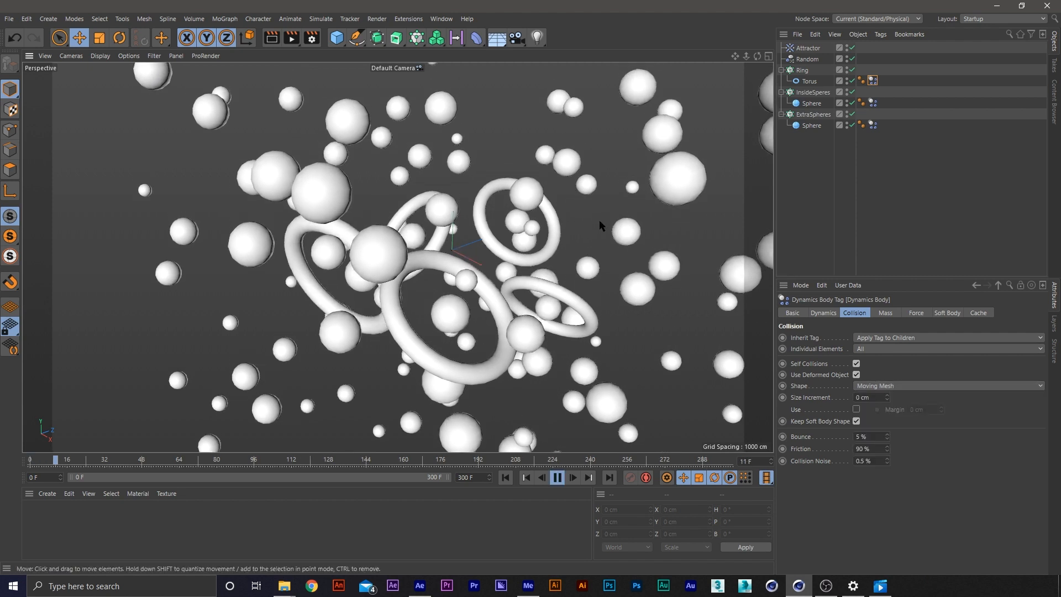
{"action": "left_click", "coordinate": [510, 479]}
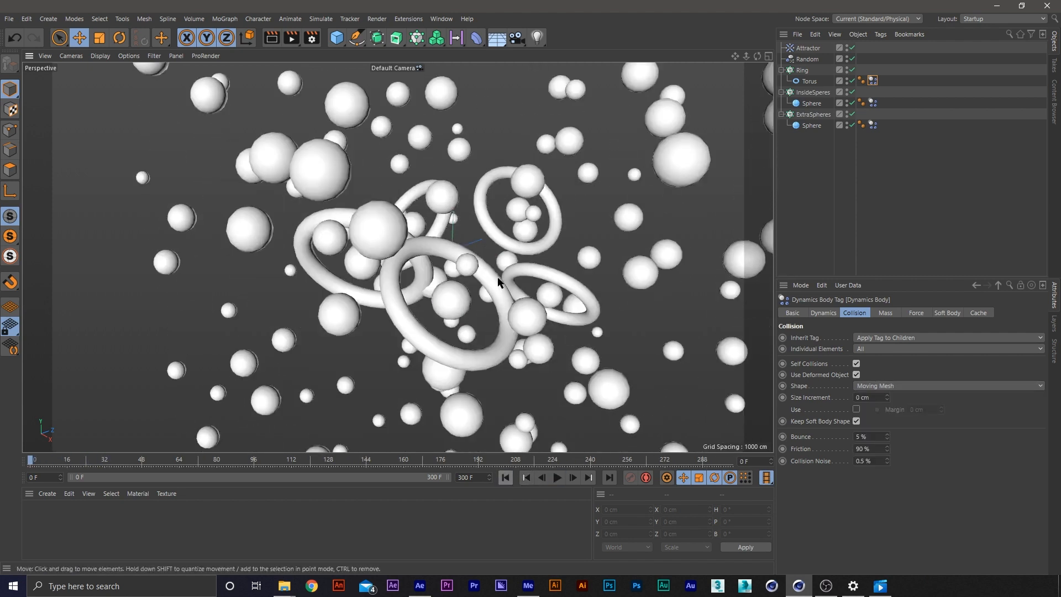
{"action": "key", "text": "F8"}
{"action": "key", "text": "F8"}
{"action": "left_click", "coordinate": [511, 482]}
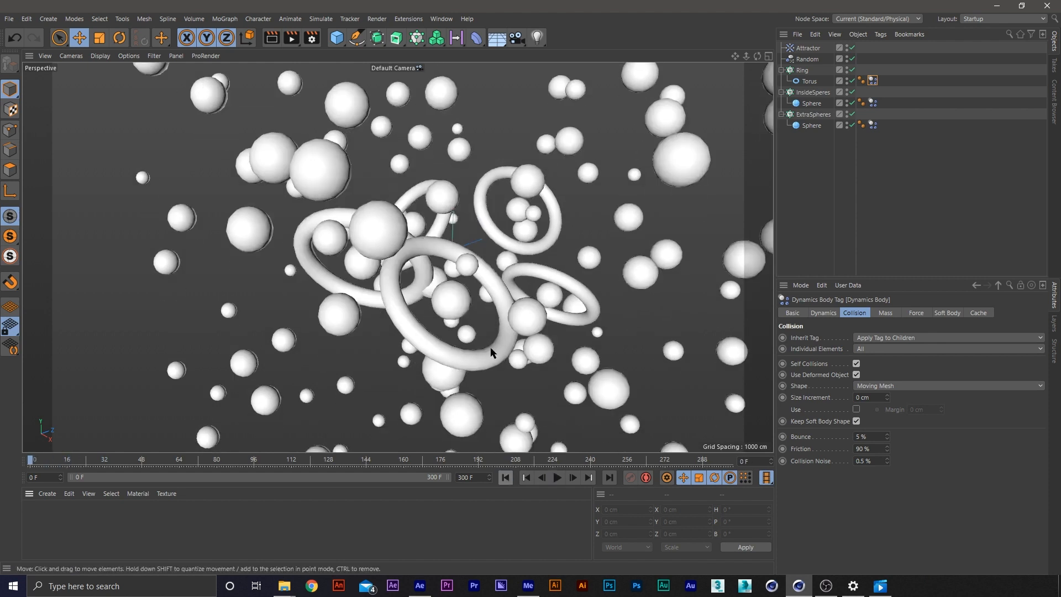
Move the ExtraSpheres cloner to about X 84 cm, Y -589 cm with an X step size of about 978 cm, and test the simulation
{"action": "left_click", "coordinate": [437, 285]}
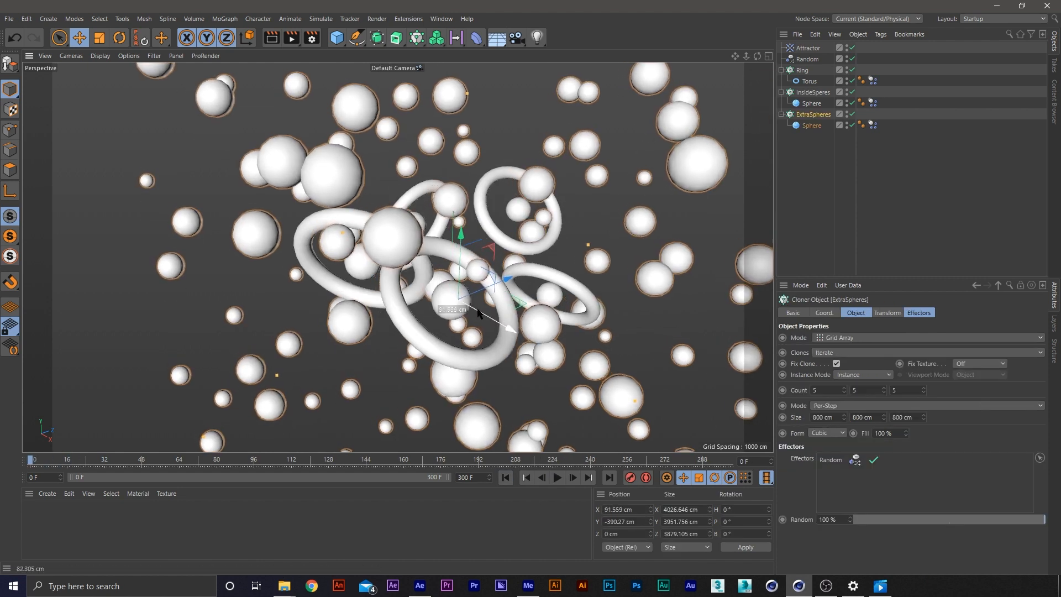
{"action": "mouse_move", "coordinate": [467, 301]}
{"action": "left_mouse_down"}
{"action": "mouse_move", "coordinate": [462, 260]}
{"action": "mouse_move", "coordinate": [463, 358]}
{"action": "mouse_move", "coordinate": [466, 320]}
{"action": "left_mouse_up"}
{"action": "left_click_drag", "start_coordinate": [335, 173], "coordinate": [309, 155]}
{"action": "left_click_drag", "start_coordinate": [409, 223], "coordinate": [417, 203], "text": "alt"}
{"action": "key", "text": "F8"}
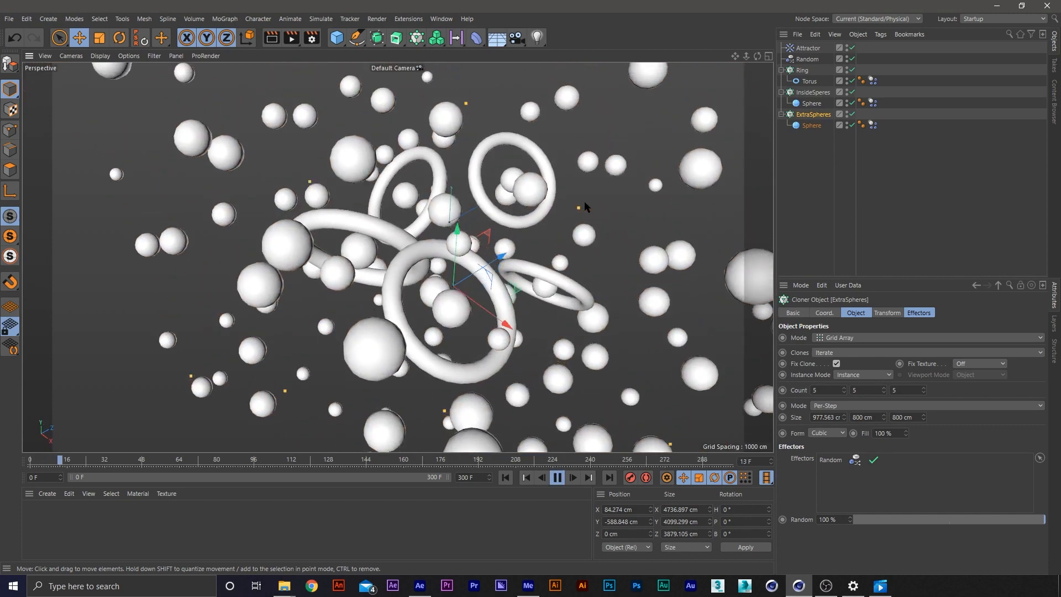
{"action": "left_click", "coordinate": [505, 476]}
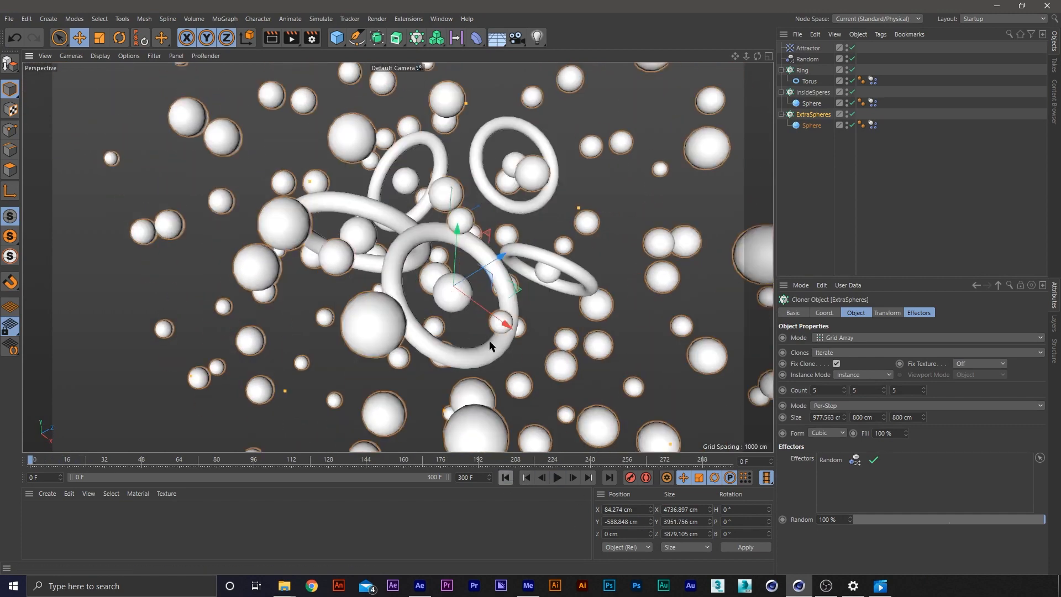
Collapse the Ring, InsideSperes and ExtraSpheres cloners in the object hierarchy and clear the selection
{"action": "left_click_drag", "start_coordinate": [517, 285], "coordinate": [492, 289], "text": "alt"}
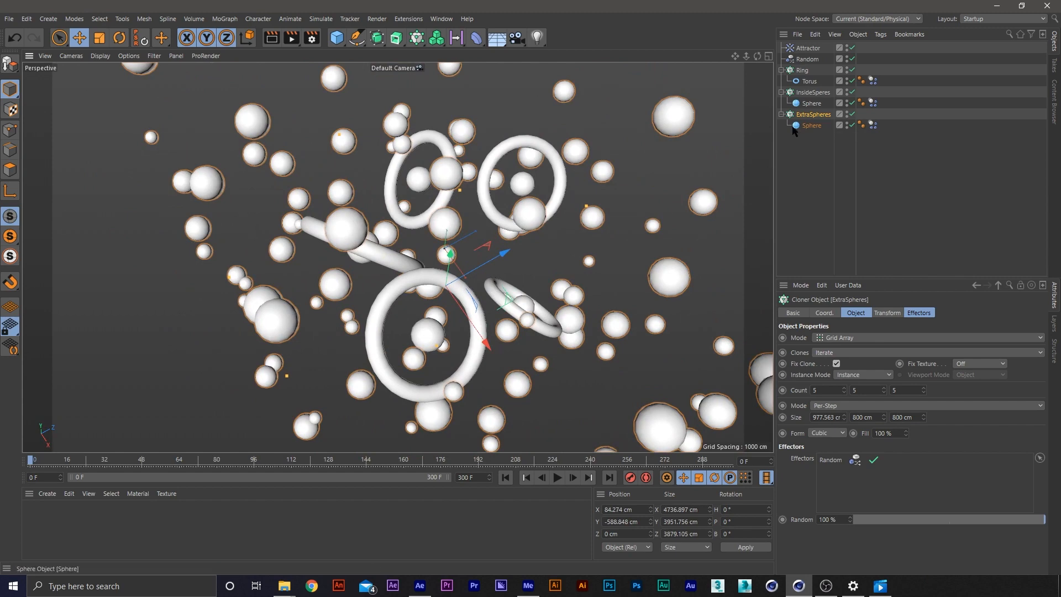
{"action": "left_click", "coordinate": [805, 70], "text": "shift"}
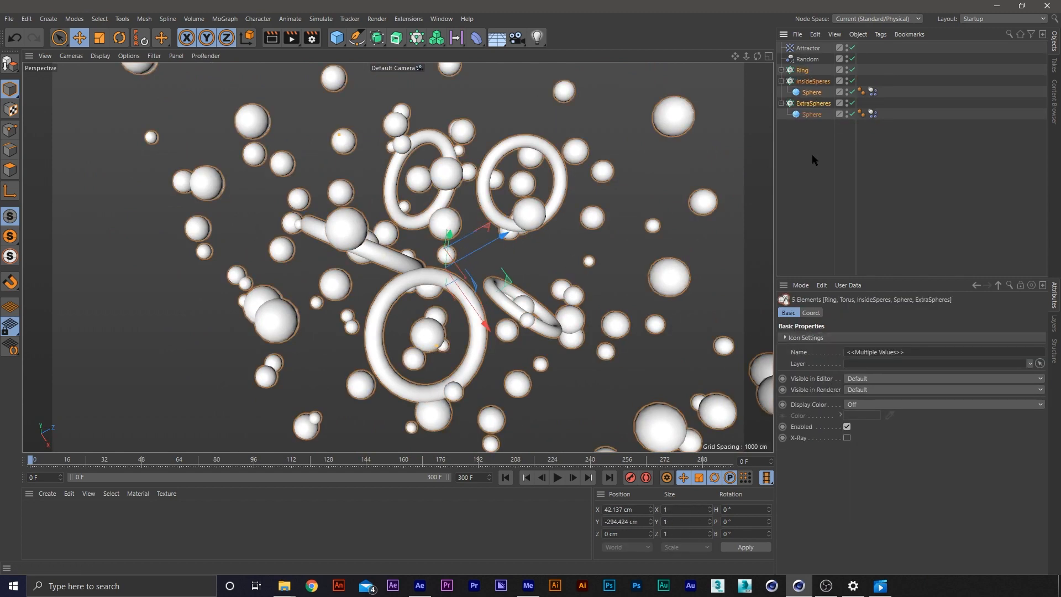
{"action": "left_click", "coordinate": [782, 80]}
{"action": "left_click", "coordinate": [782, 92]}
{"action": "left_click", "coordinate": [803, 132]}
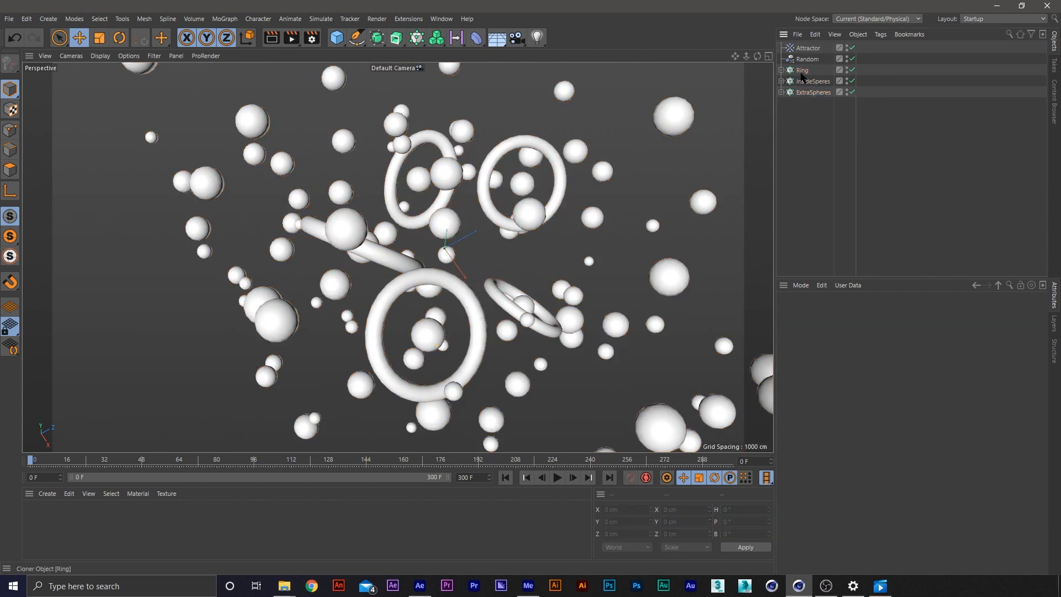
Select the Attractor, play the simulation and move the Attractor to about X -875 cm to test its pull
{"action": "left_click", "coordinate": [807, 49]}
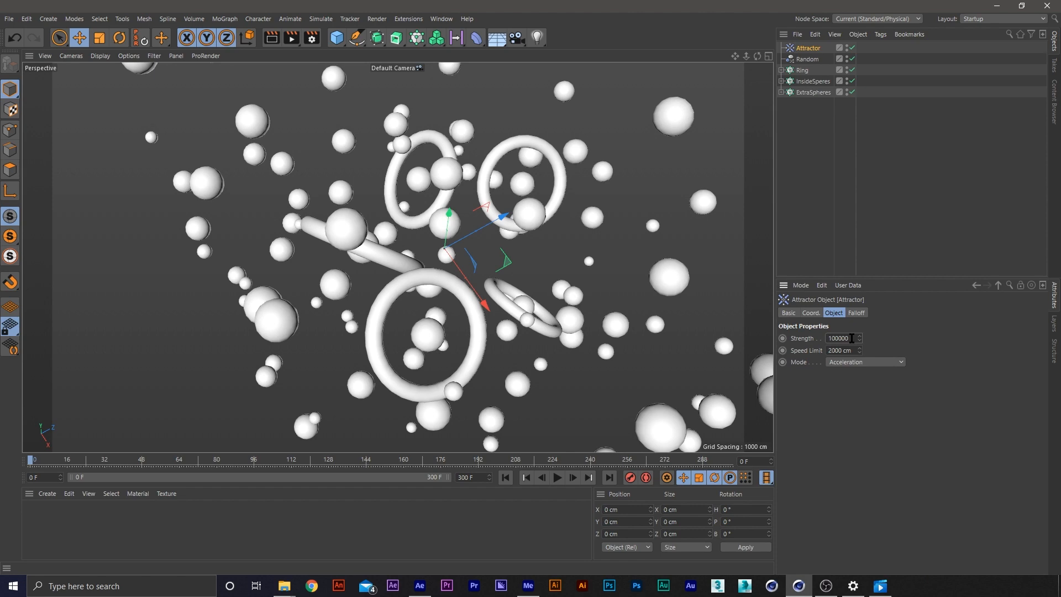
{"action": "key", "text": "space"}
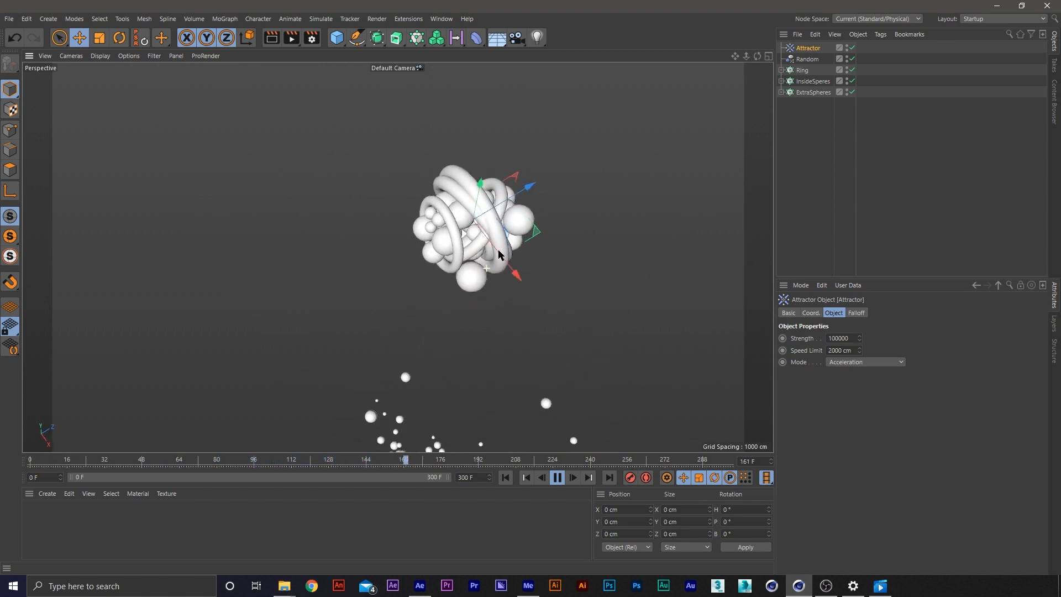
{"action": "left_click_drag", "start_coordinate": [436, 313], "coordinate": [509, 256], "text": "alt"}
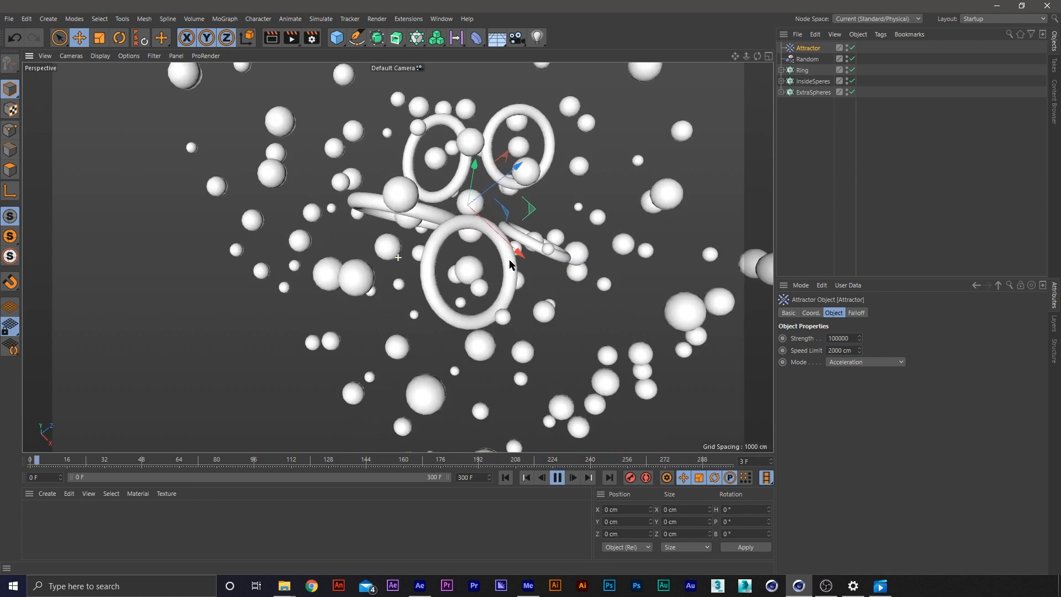
{"action": "middle_click_drag", "start_coordinate": [509, 258], "coordinate": [496, 311], "text": "alt"}
{"action": "left_click_drag", "start_coordinate": [496, 287], "coordinate": [413, 249], "text": "alt"}
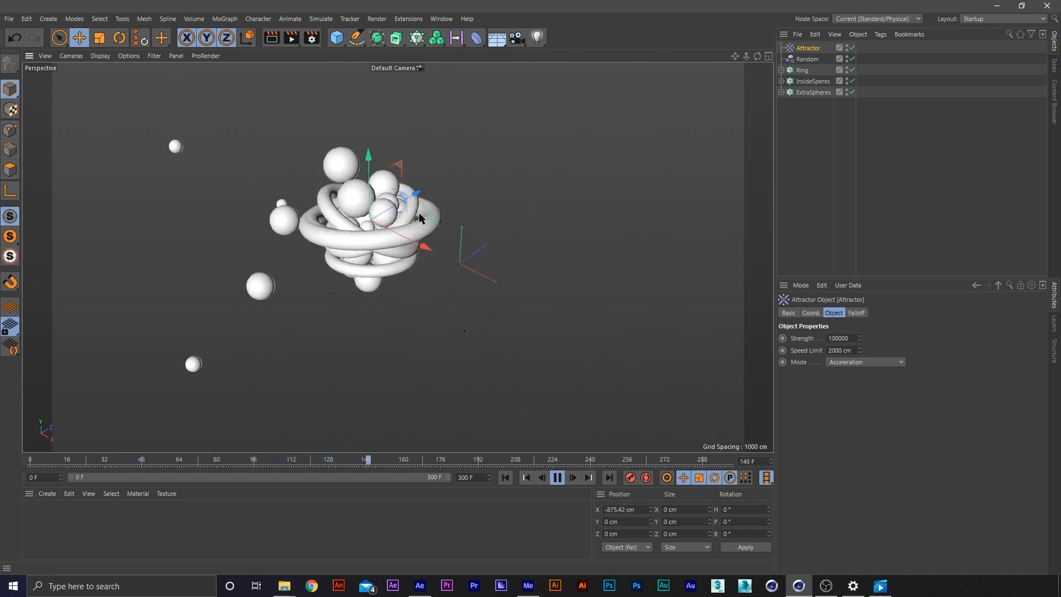
Restart the simulation, move the Attractor to about X 55 cm, Z 770 cm while it plays, and stop at frame 0
{"action": "left_click", "coordinate": [506, 478]}
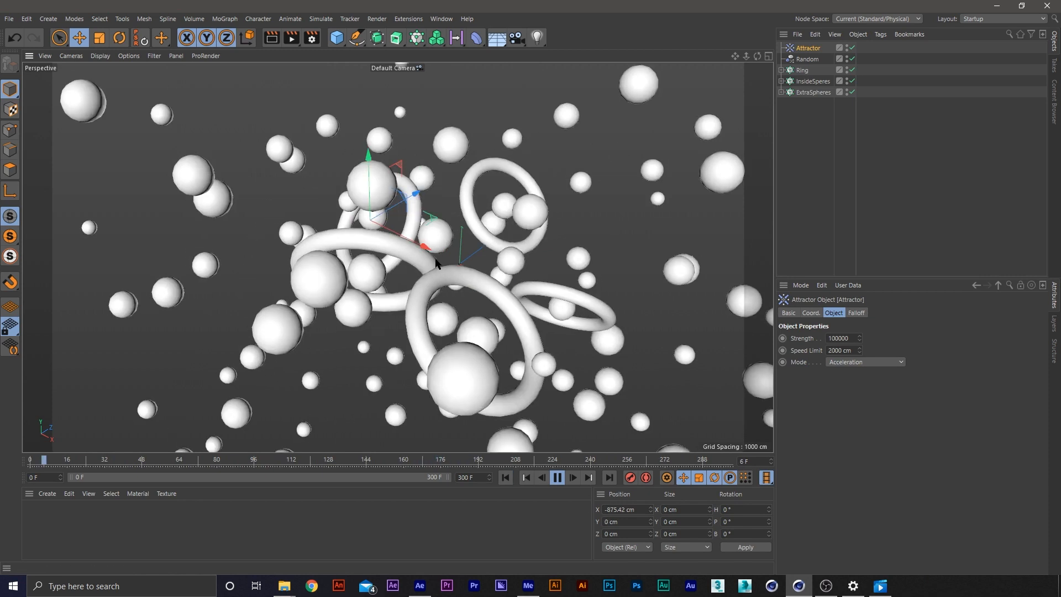
{"action": "left_click_drag", "start_coordinate": [421, 248], "coordinate": [533, 289]}
{"action": "key", "text": "ctrl+z"}
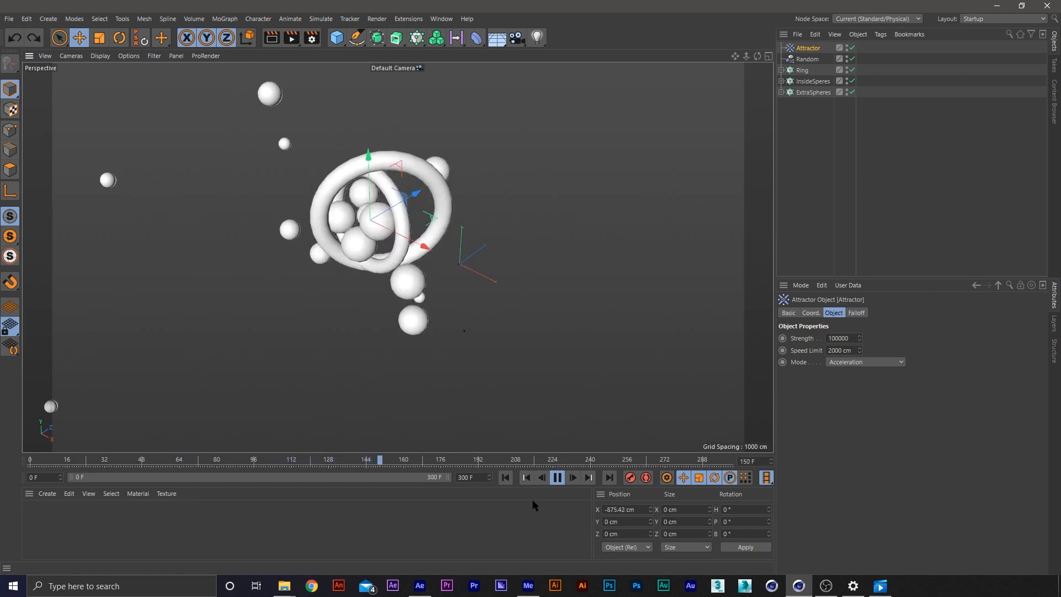
{"action": "left_click", "coordinate": [505, 478]}
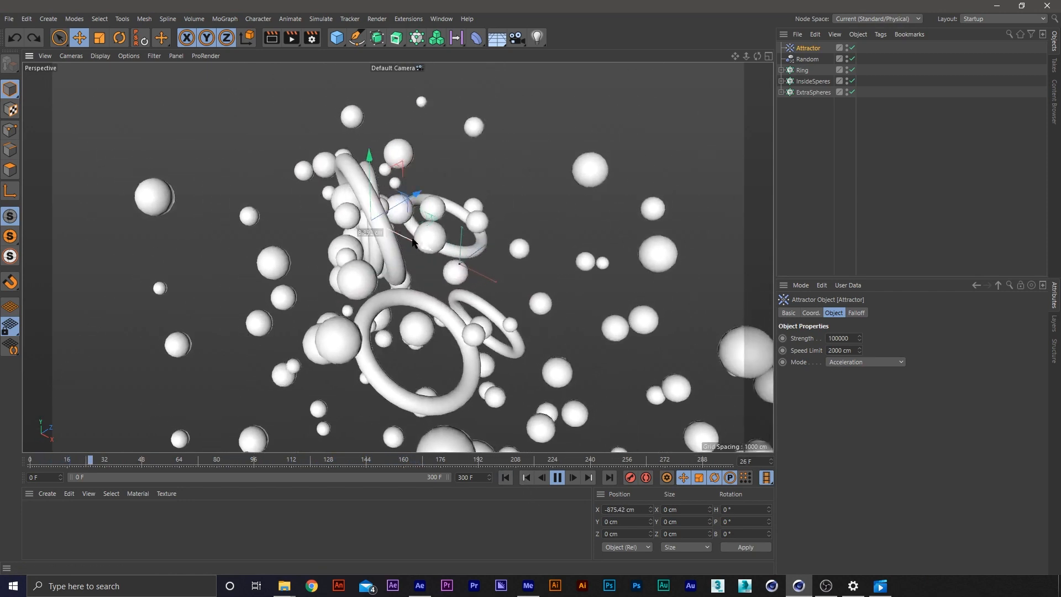
{"action": "left_click_drag", "start_coordinate": [401, 234], "coordinate": [545, 210]}
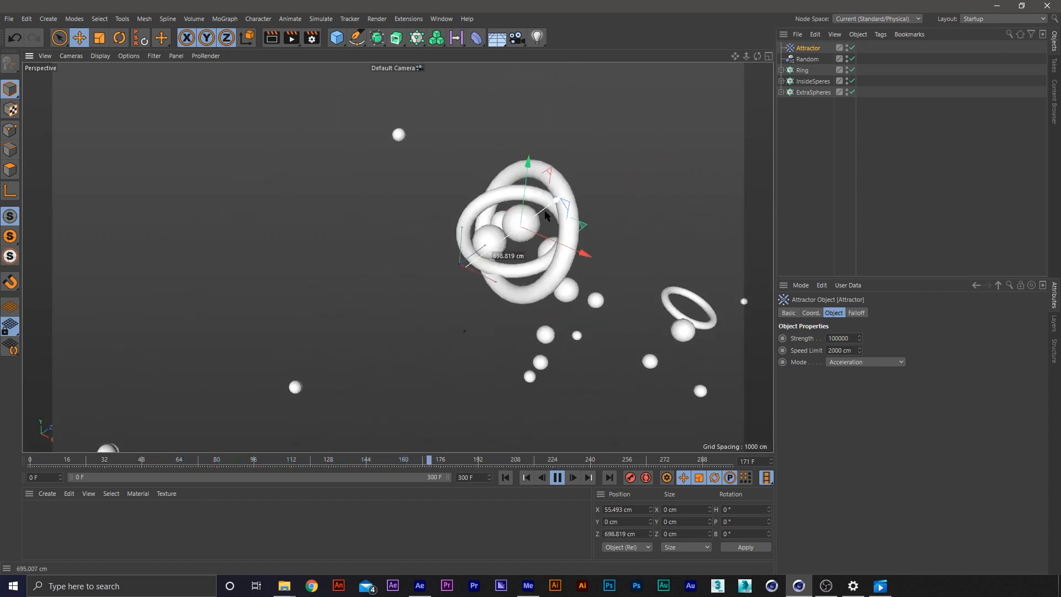
{"action": "left_click", "coordinate": [506, 478]}
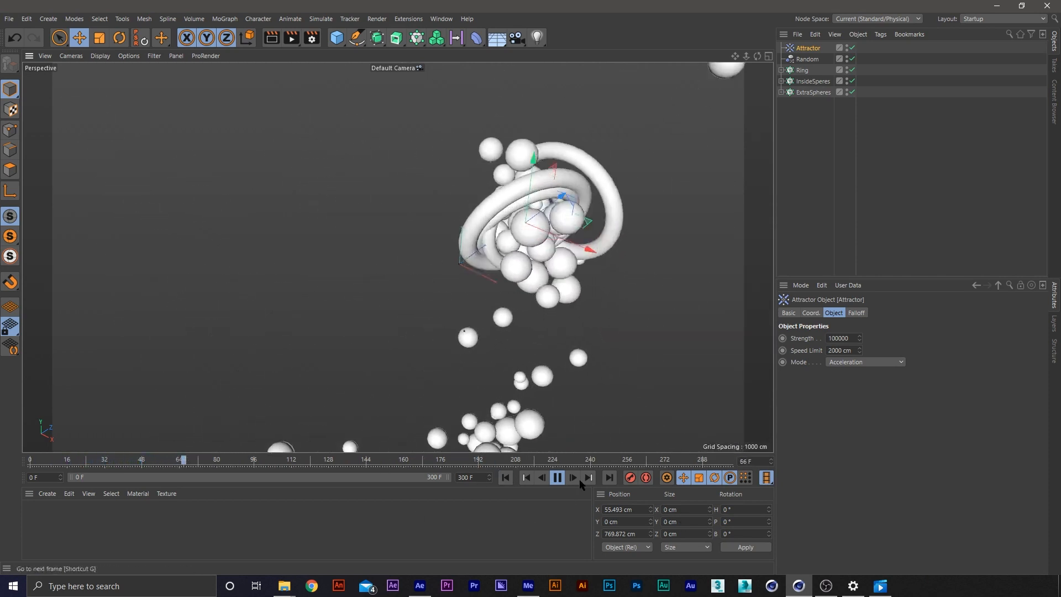
{"action": "left_click", "coordinate": [557, 477]}
{"action": "left_click", "coordinate": [506, 477]}
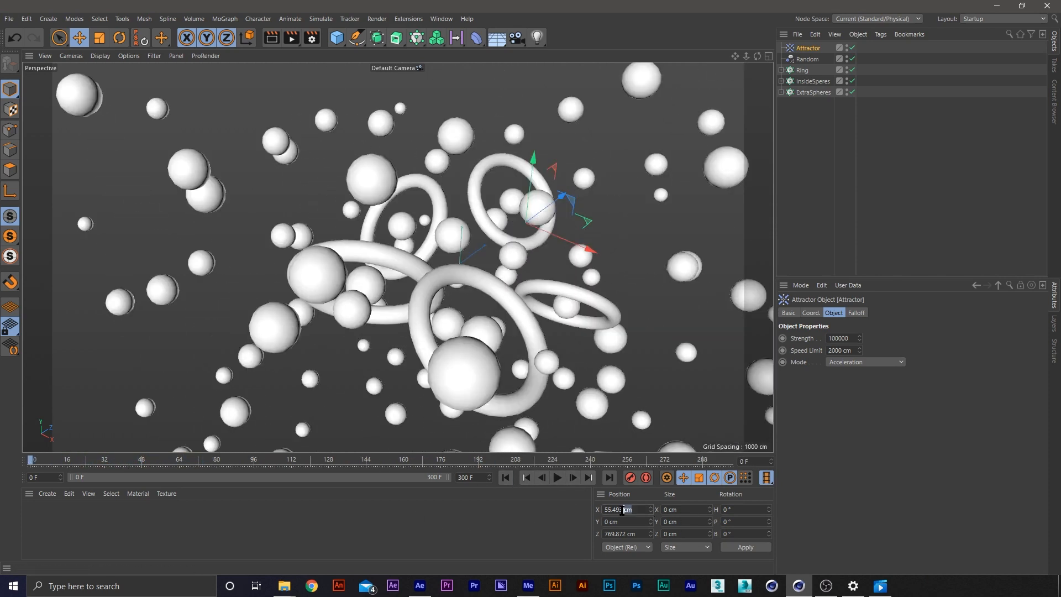
Set the Attractor's X and Z positions to 0 cm
{"action": "type", "text": "0"}
{"action": "key", "text": "Return"}
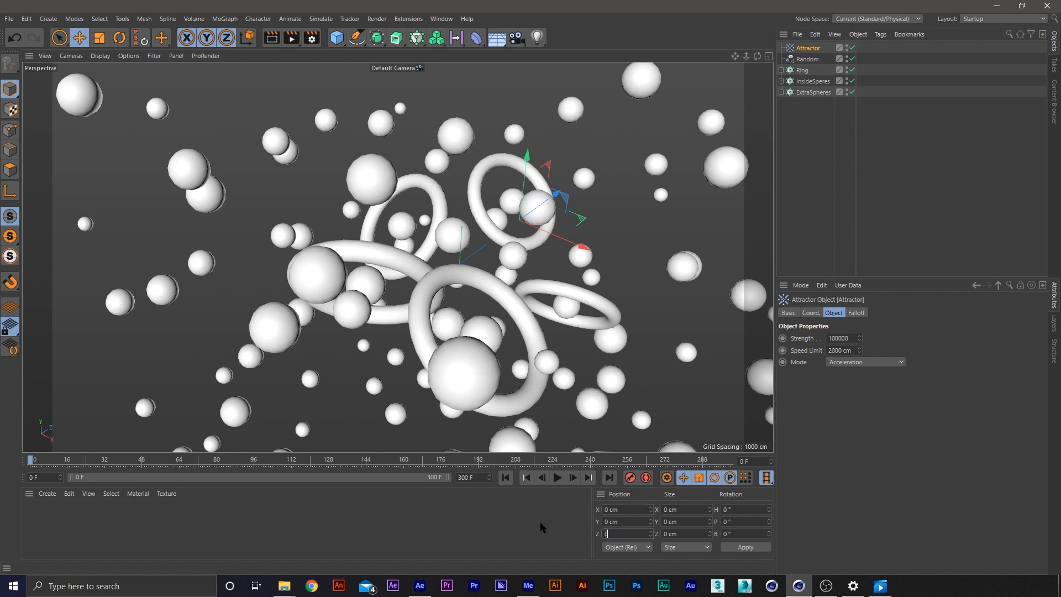
{"action": "type", "text": "0"}
{"action": "key", "text": "Return"}
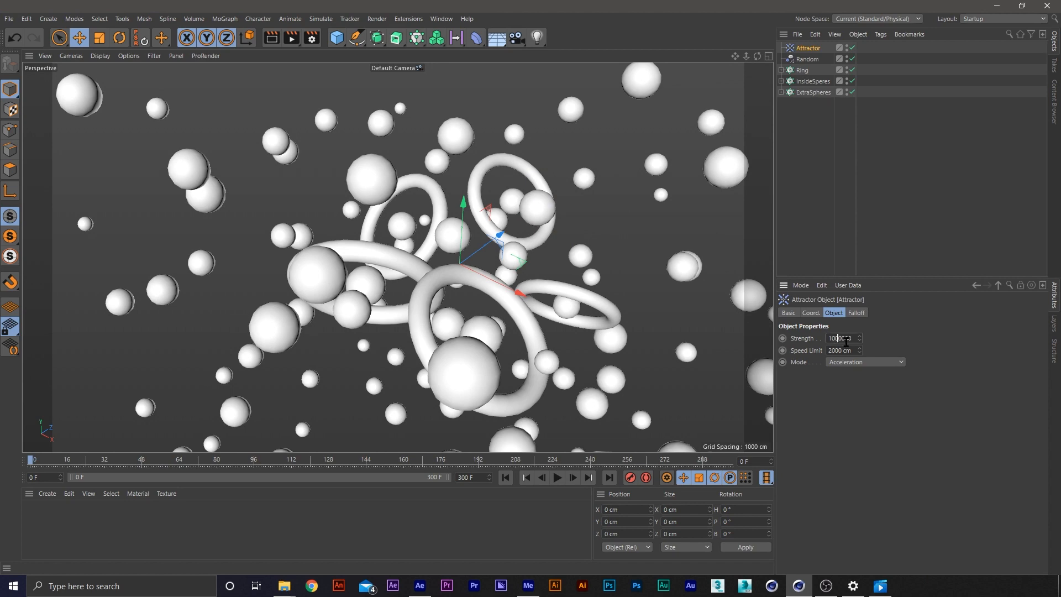
Test an Attractor strength of 1000000 by moving it to about X -1295 cm during playback, and rewind to frame 0
{"action": "key", "text": "Return"}
{"action": "left_click", "coordinate": [557, 478]}
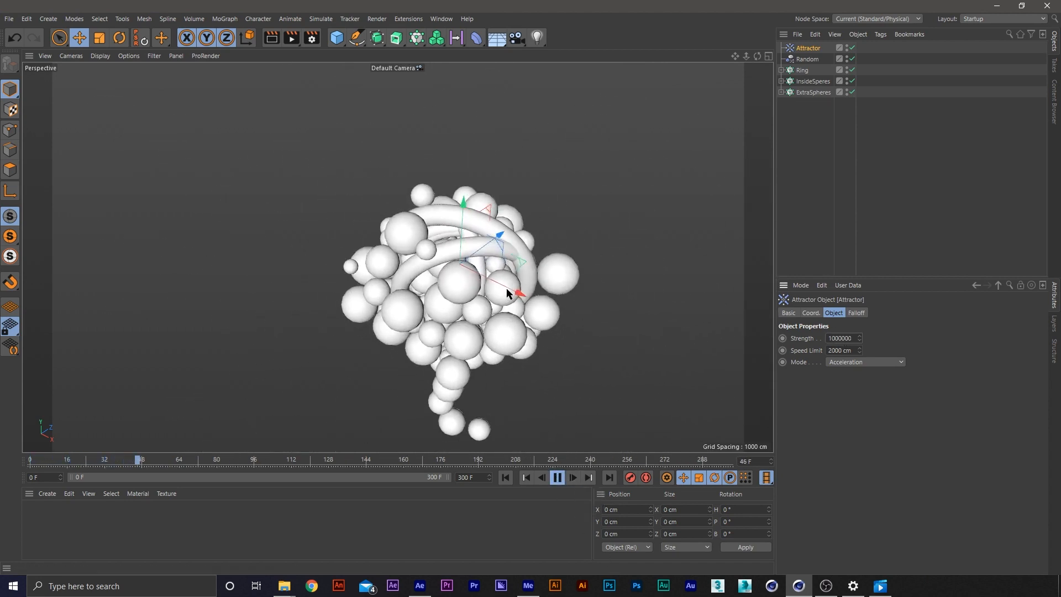
{"action": "left_click_drag", "start_coordinate": [504, 286], "coordinate": [336, 272]}
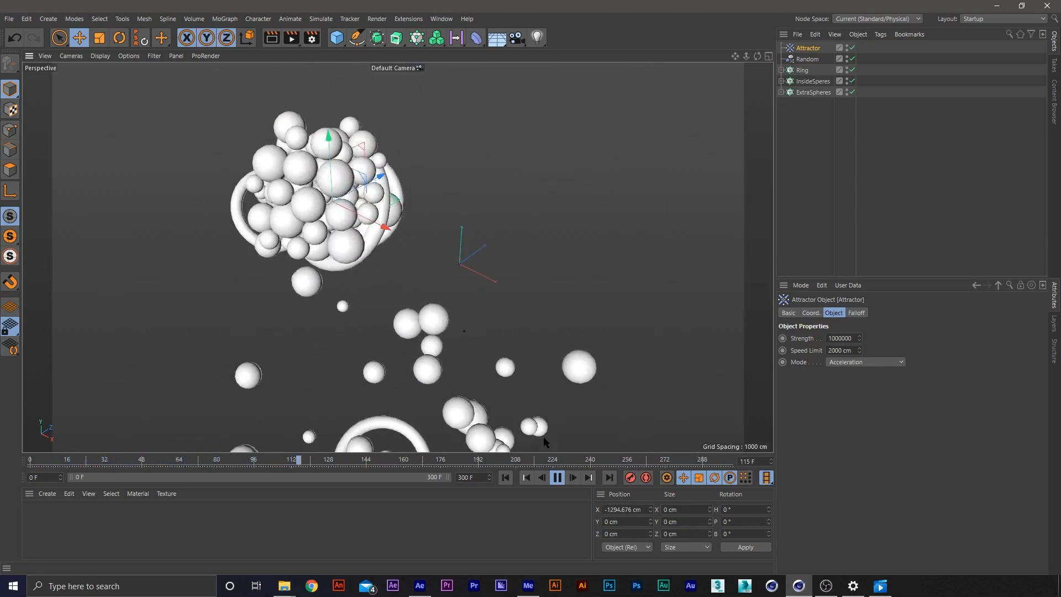
{"action": "left_click", "coordinate": [559, 479]}
{"action": "left_click", "coordinate": [505, 479]}
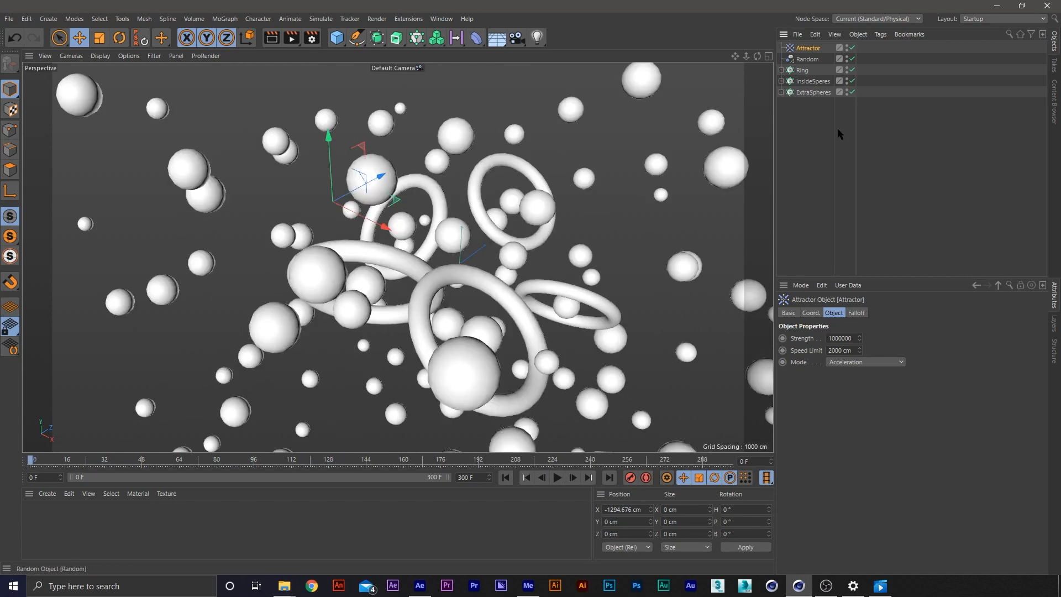
Reset the Attractor's X position to 0 cm and its strength to 100000
{"action": "double_click", "coordinate": [643, 509]}
{"action": "type", "text": "0"}
{"action": "key", "text": "Return"}
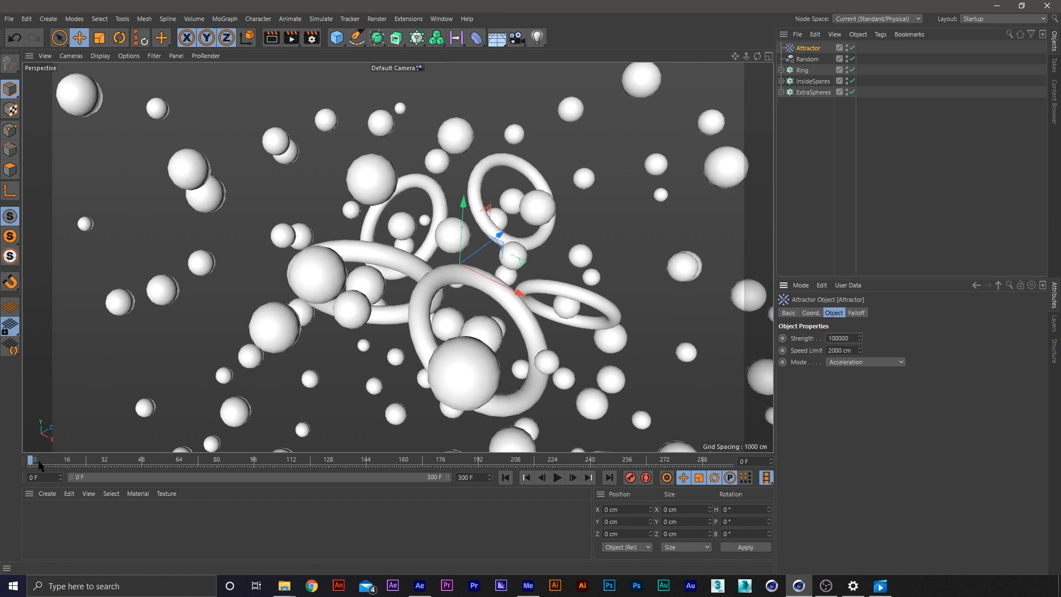
Keyframe the Attractor's strength at 100000 on frame 96 and -100000 on frame 100, and scrub the simulation to check it
{"action": "left_click_drag", "start_coordinate": [33, 463], "coordinate": [275, 463]}
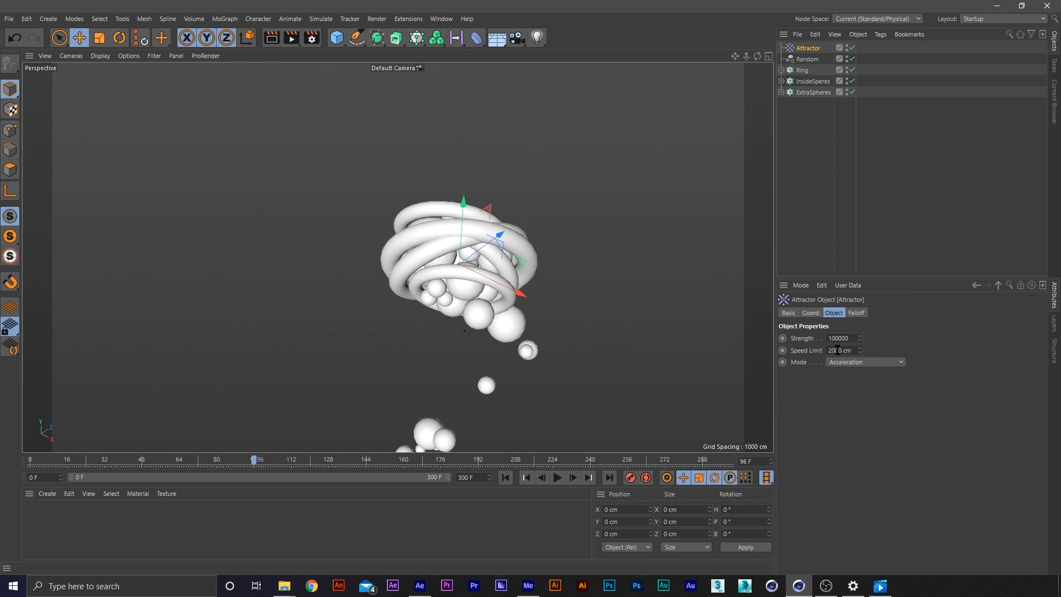
{"action": "left_click", "coordinate": [782, 339]}
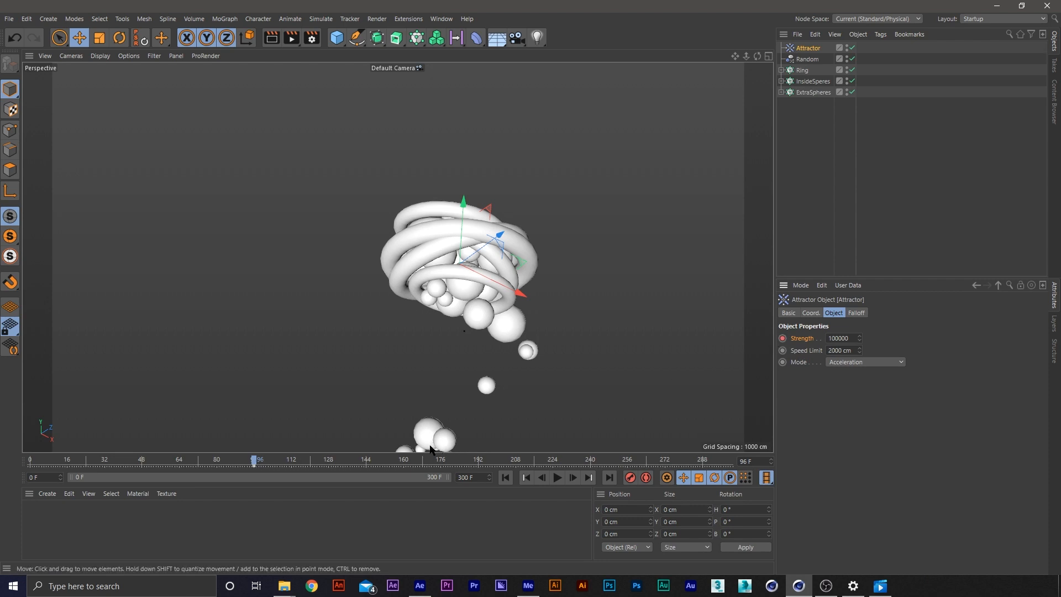
{"action": "left_click_drag", "start_coordinate": [251, 463], "coordinate": [263, 476]}
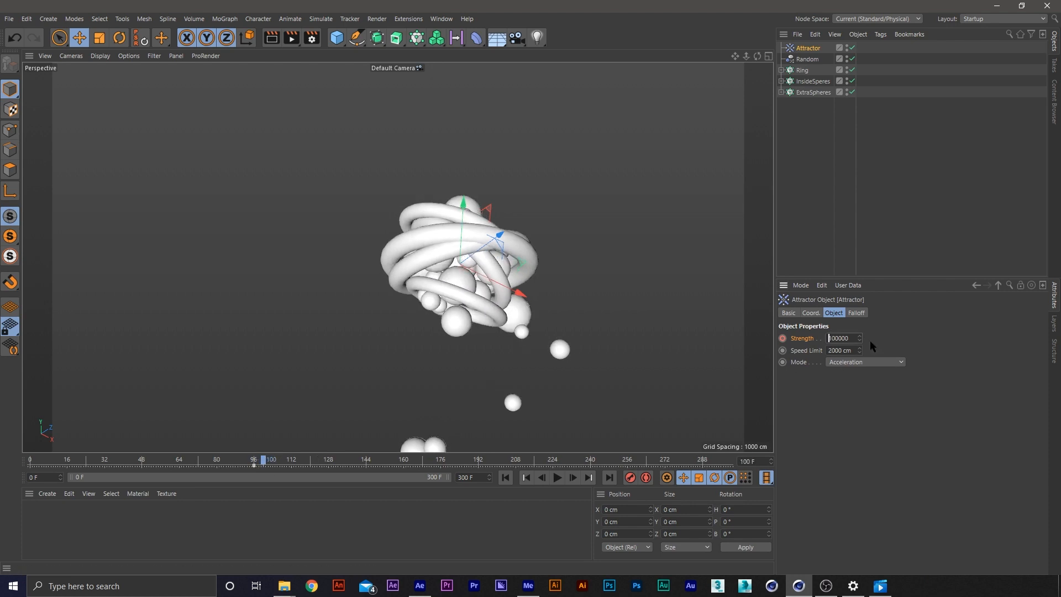
{"action": "type", "text": "-"}
{"action": "key", "text": "Return"}
{"action": "left_click_drag", "start_coordinate": [270, 467], "coordinate": [531, 466]}
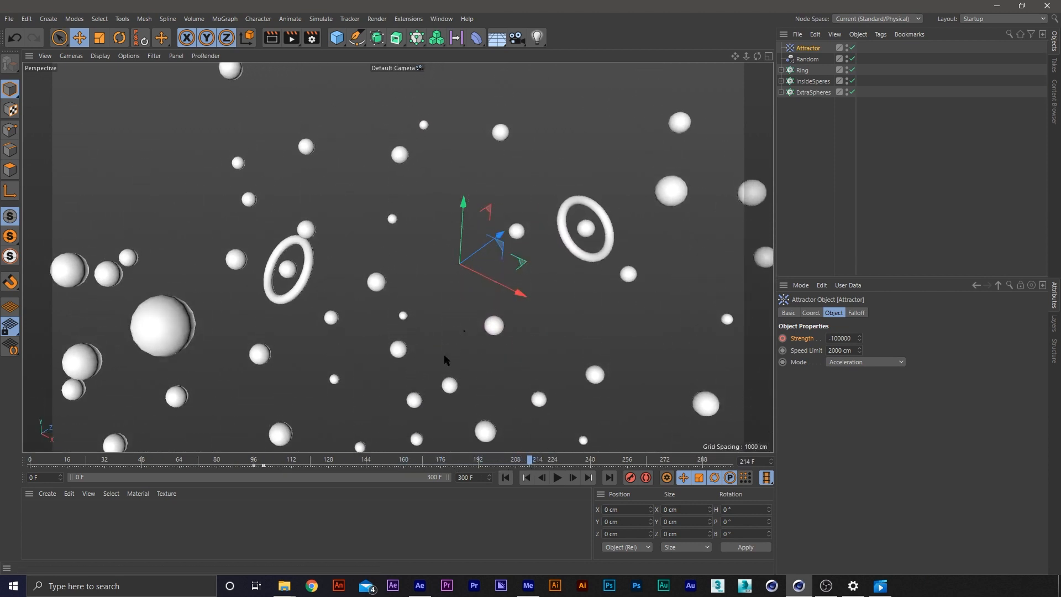
{"action": "left_click", "coordinate": [505, 477]}
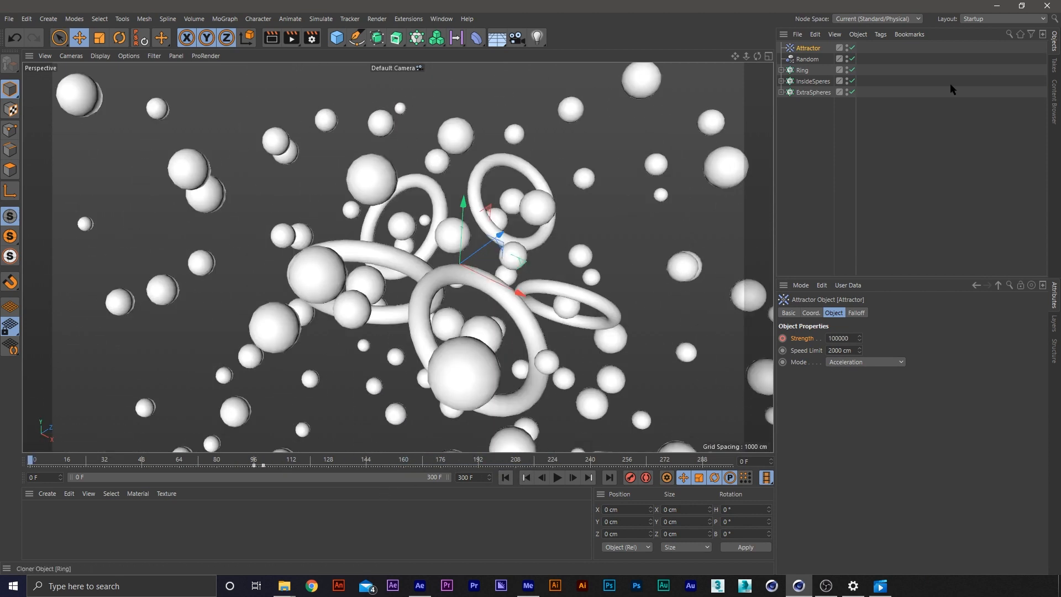
Bake all dynamics into the cache from the Torus's Dynamics Body tag and scrub through the baked simulation
{"action": "left_click", "coordinate": [781, 70]}
{"action": "left_click", "coordinate": [873, 80]}
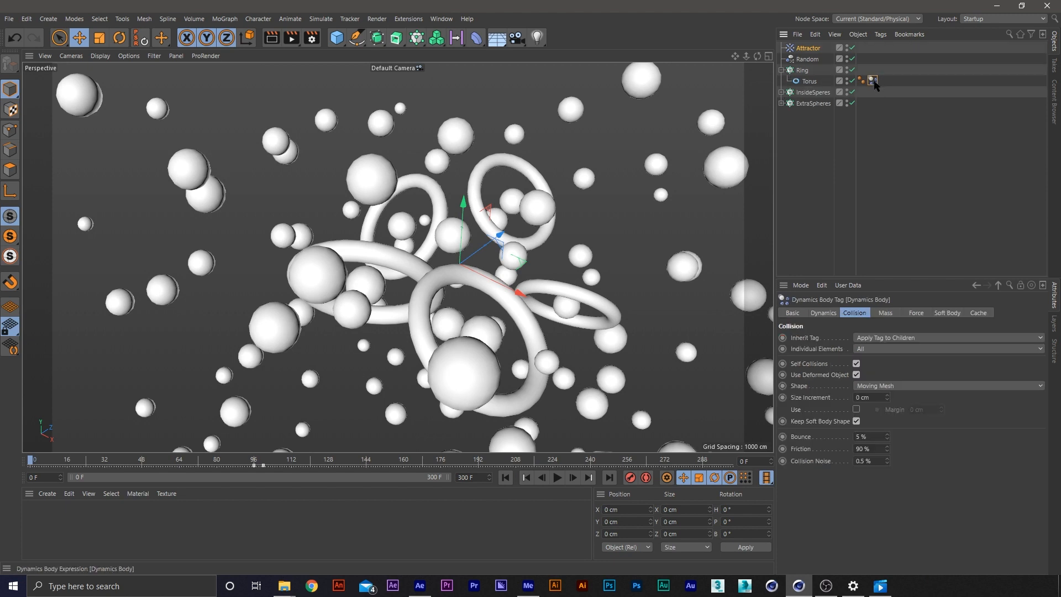
{"action": "left_click", "coordinate": [781, 93]}
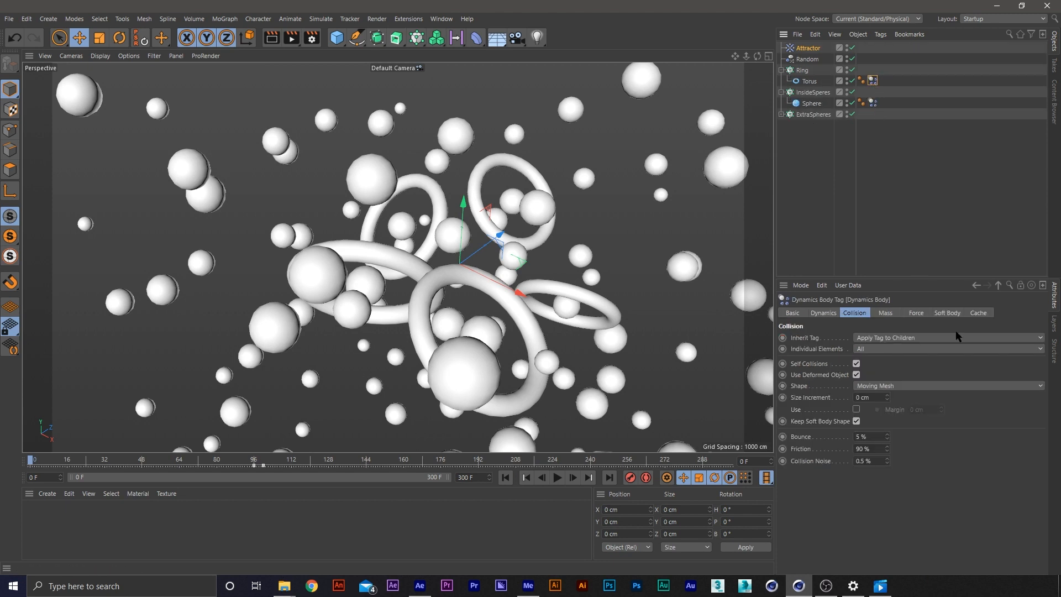
{"action": "left_click", "coordinate": [977, 313]}
{"action": "left_click", "coordinate": [956, 360]}
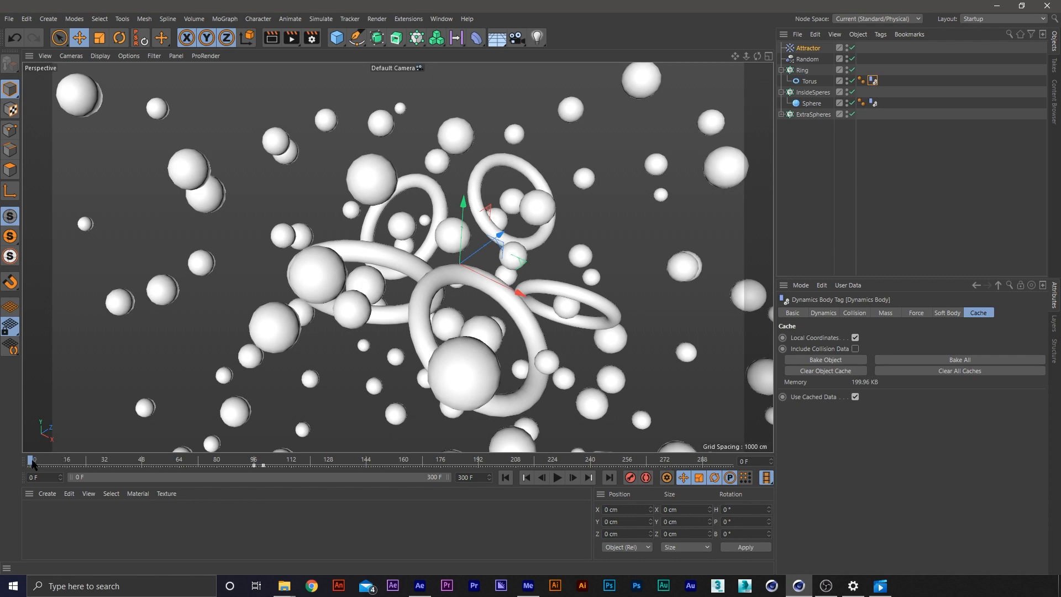
{"action": "left_click_drag", "start_coordinate": [31, 464], "coordinate": [323, 460]}
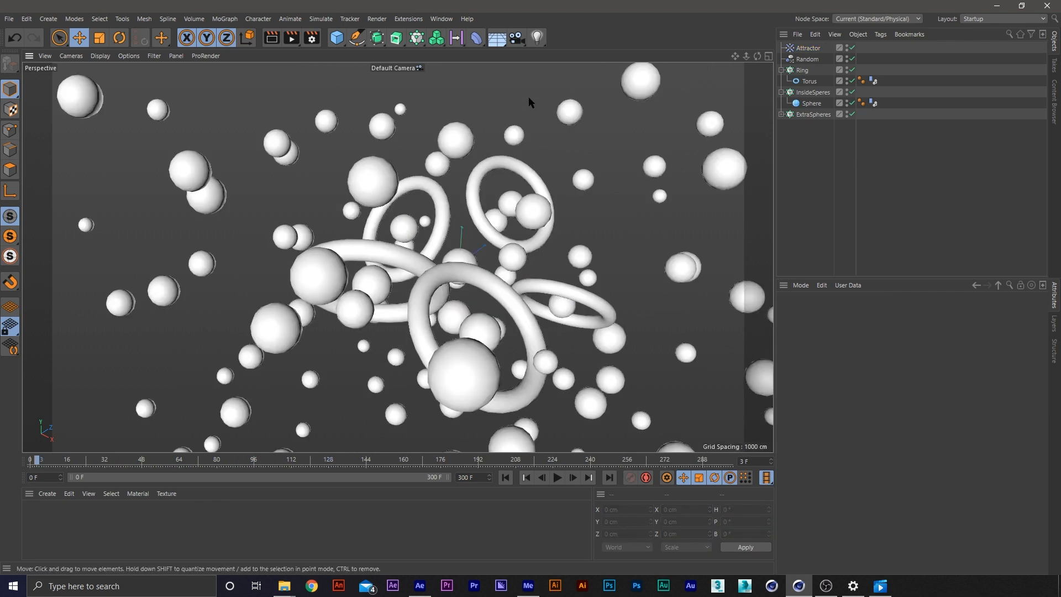
Add a camera and show the scene in a four-view layout with enlarged Perspective and Top views
{"action": "left_click", "coordinate": [517, 37]}
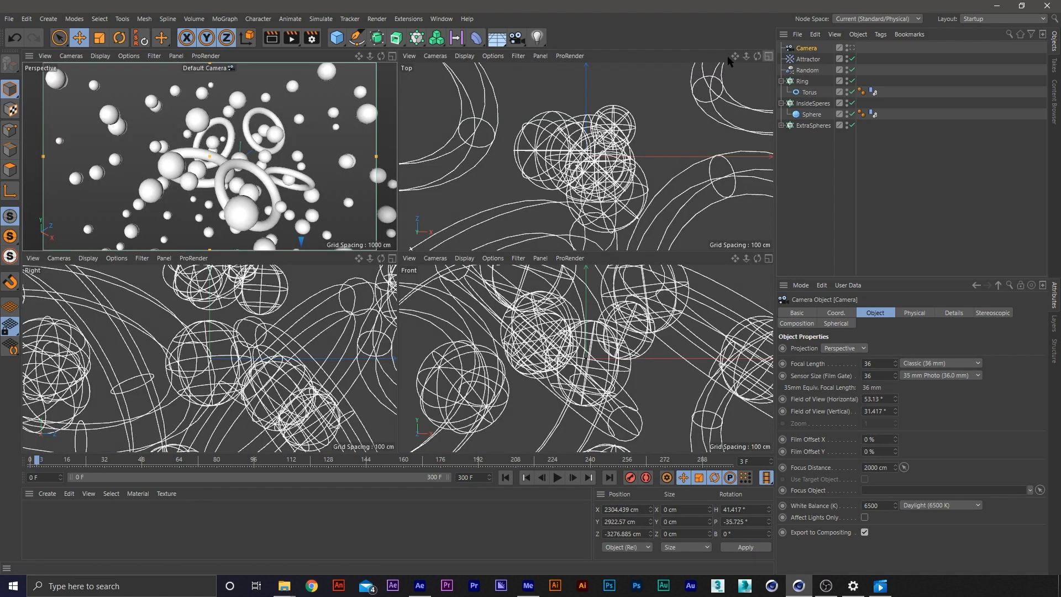
{"action": "middle_click", "coordinate": [433, 115]}
{"action": "left_click_drag", "start_coordinate": [399, 252], "coordinate": [429, 426]}
Switch the Top view to a shaded display that frames all the clones and the camera
{"action": "left_click", "coordinate": [525, 55]}
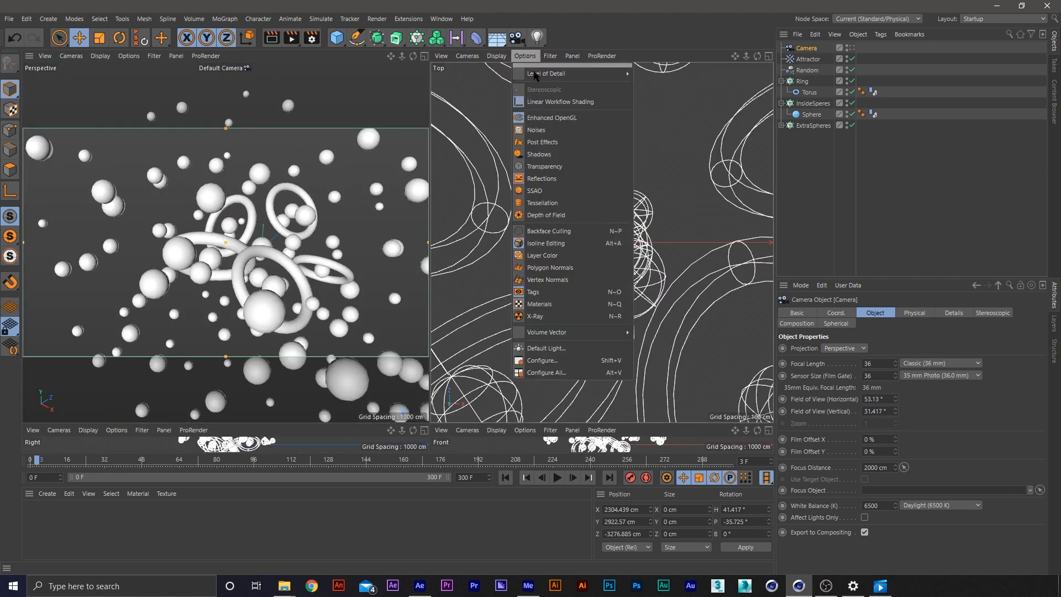
{"action": "left_click", "coordinate": [497, 56]}
{"action": "left_click", "coordinate": [496, 56]}
{"action": "left_click", "coordinate": [530, 72]}
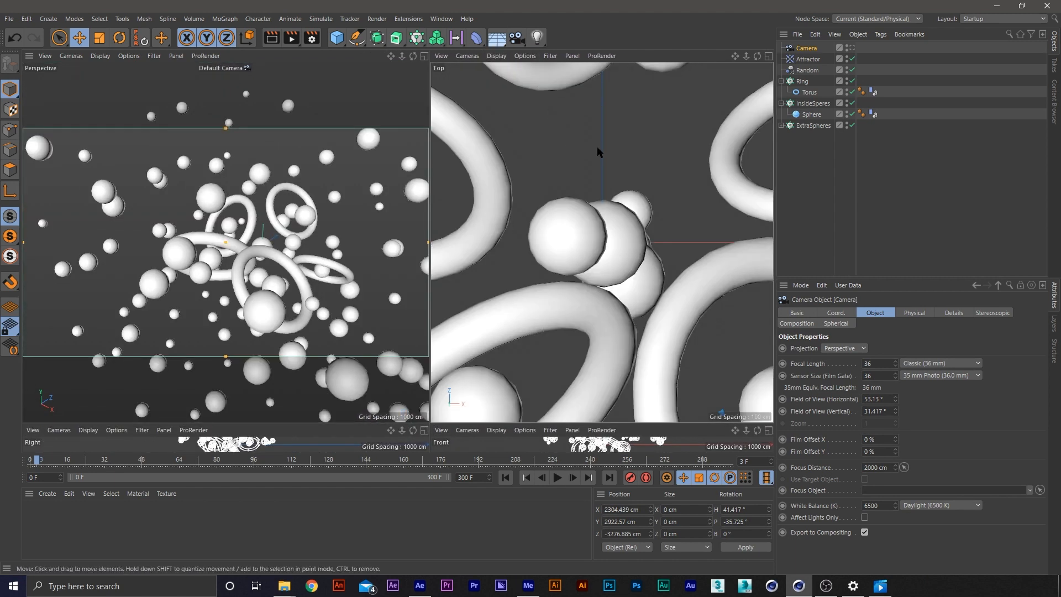
{"action": "scroll", "coordinate": [601, 177], "scroll_direction": "down", "scroll_amount": 8}
Look through the new camera in the Perspective view and set its X, Y and Z positions to 0 cm
{"action": "left_click", "coordinate": [310, 157]}
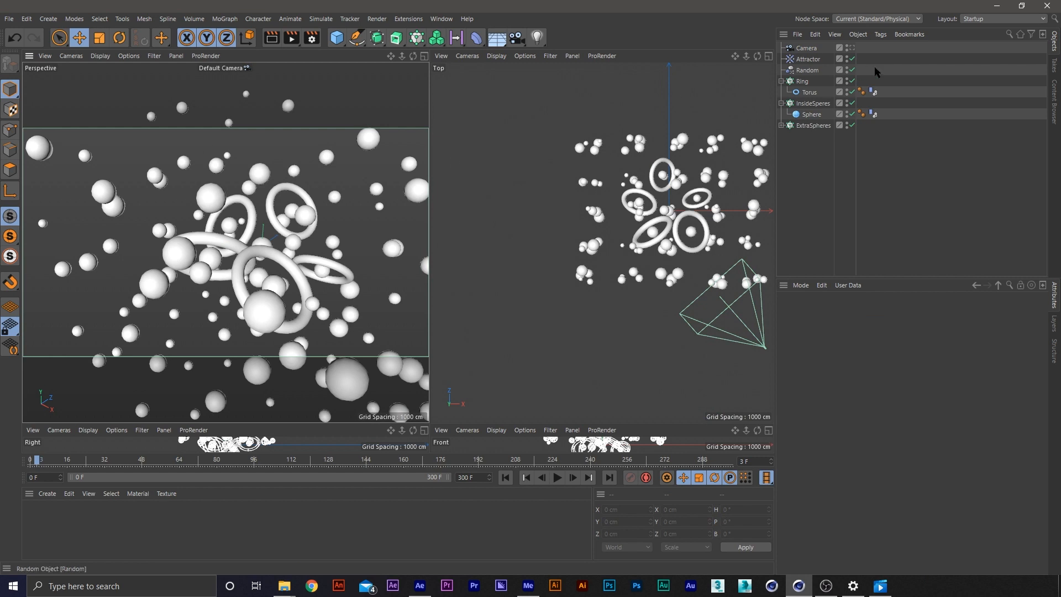
{"action": "left_click", "coordinate": [850, 48]}
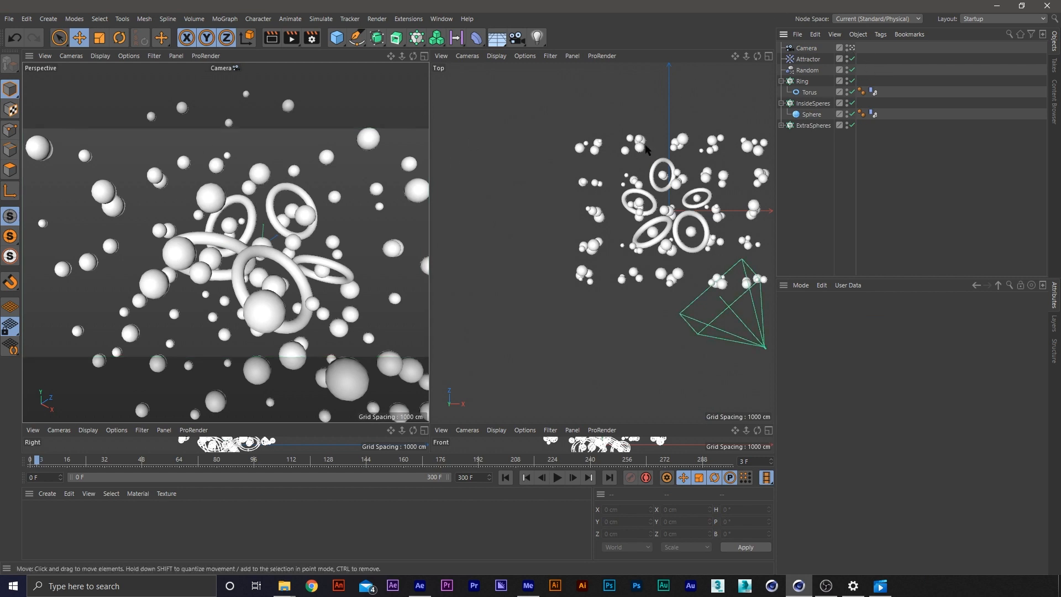
{"action": "scroll", "coordinate": [743, 236], "scroll_direction": "down", "scroll_amount": 1}
{"action": "left_click", "coordinate": [798, 49]}
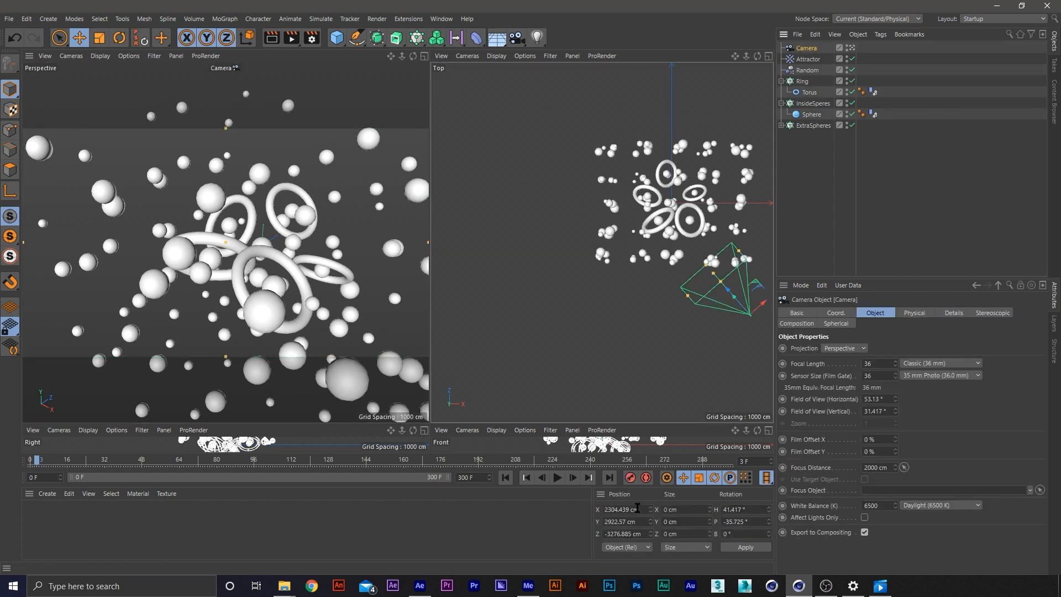
{"action": "key", "text": "Return"}
{"action": "left_click_drag", "start_coordinate": [646, 521], "coordinate": [589, 512]}
{"action": "type", "text": "0"}
{"action": "key", "text": "Return"}
{"action": "left_click_drag", "start_coordinate": [647, 534], "coordinate": [605, 533]}
{"action": "type", "text": "0"}
{"action": "key", "text": "Return"}
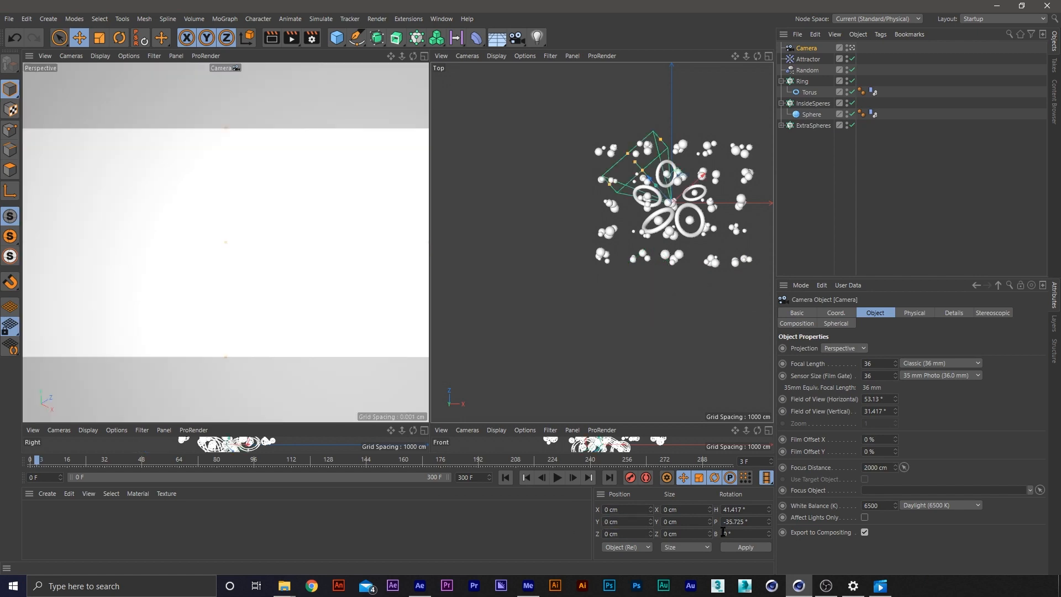
Set the camera's H, P and B rotations to 0°
{"action": "type", "text": "0"}
{"action": "key", "text": "Return"}
{"action": "left_click_drag", "start_coordinate": [718, 506], "coordinate": [715, 522]}
{"action": "type", "text": "0"}
{"action": "key", "text": "Return"}
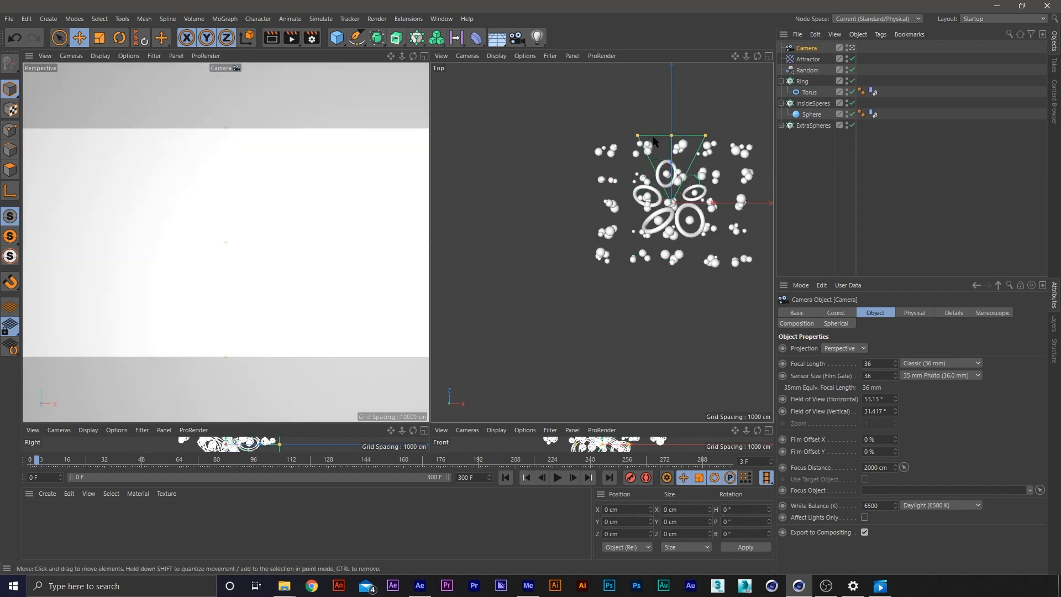
Position the camera in front of the clones at about Z -3546 cm, using frame 0 to judge the framing
{"action": "left_click_drag", "start_coordinate": [673, 166], "coordinate": [676, 328]}
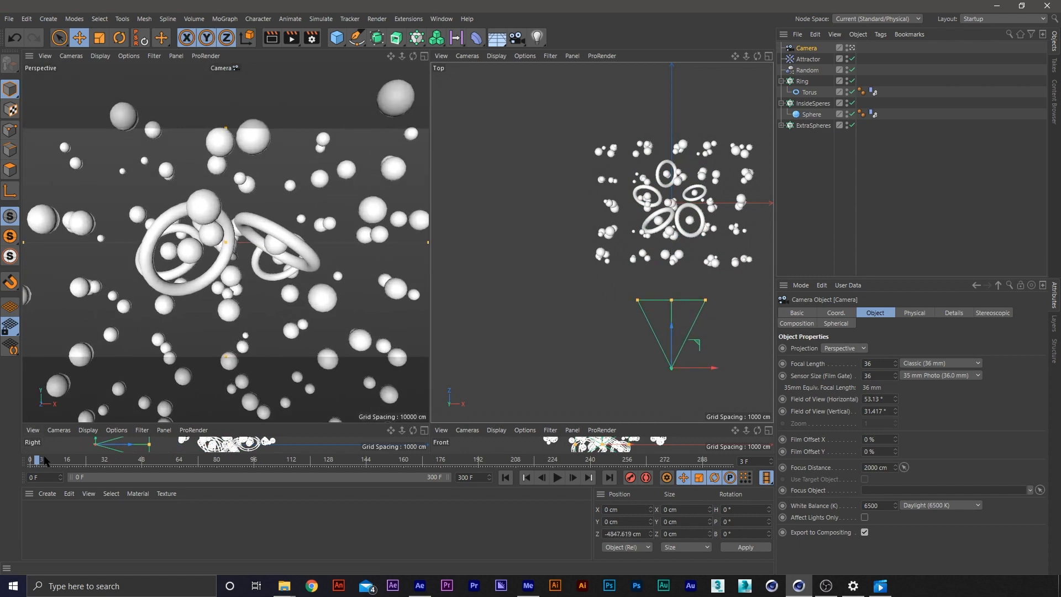
{"action": "left_click", "coordinate": [25, 464]}
{"action": "mouse_move", "coordinate": [25, 464]}
{"action": "left_mouse_down"}
{"action": "mouse_move", "coordinate": [67, 463]}
{"action": "mouse_move", "coordinate": [25, 463]}
{"action": "left_mouse_up"}
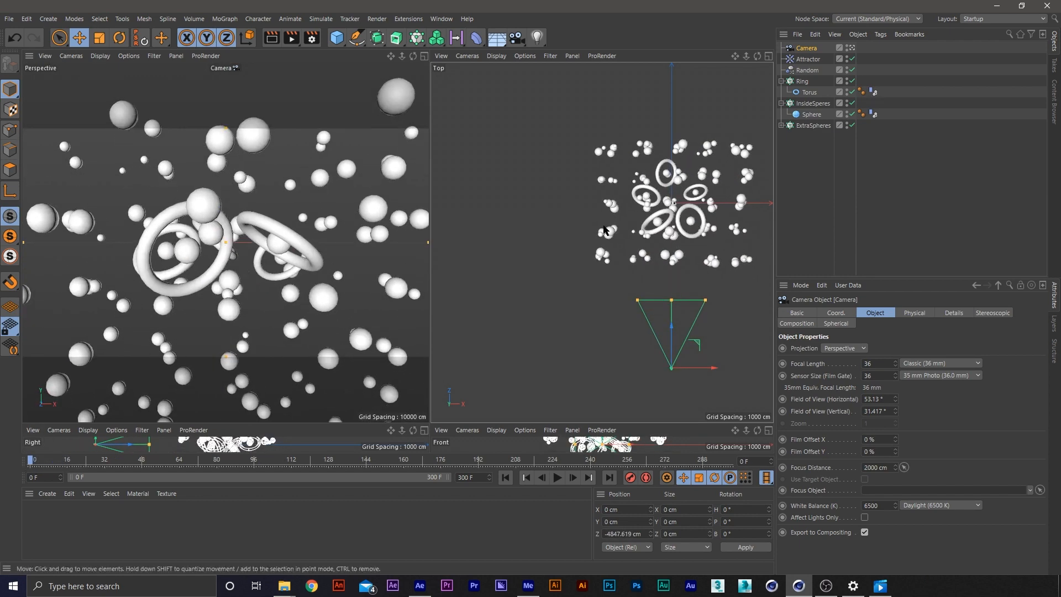
{"action": "left_click_drag", "start_coordinate": [683, 342], "coordinate": [683, 298]}
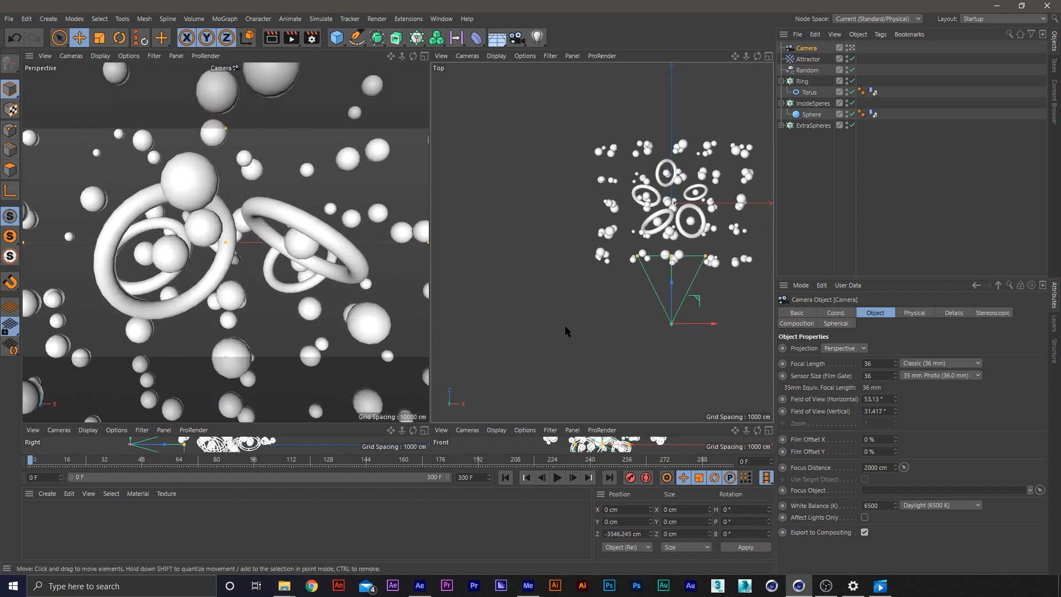
Keyframe the camera at frame 96, and again at frame 117 with it pulled back to about Z -4783 cm
{"action": "left_click_drag", "start_coordinate": [67, 458], "coordinate": [255, 471]}
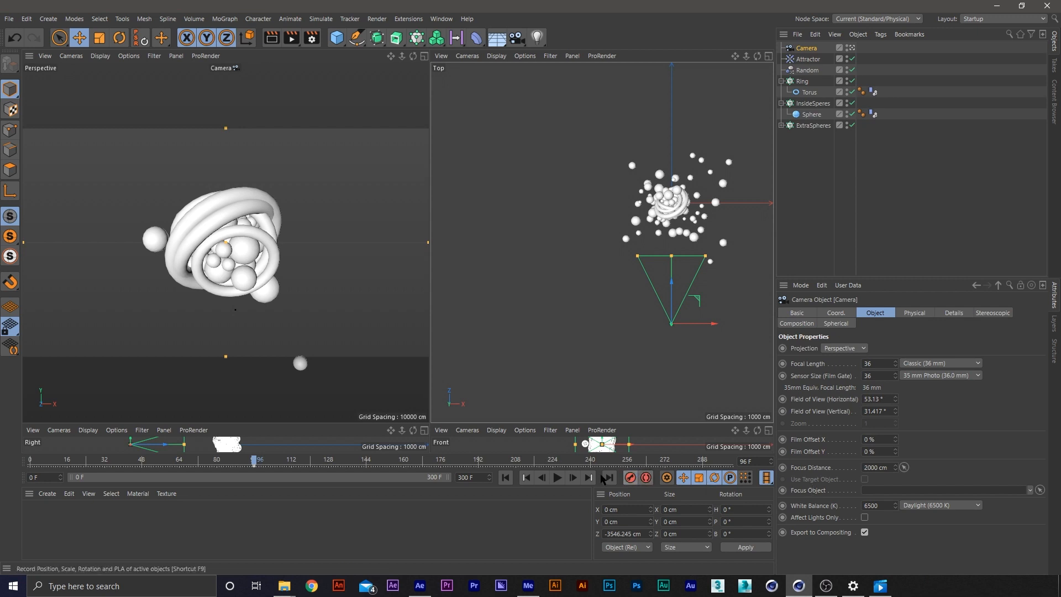
{"action": "left_click_drag", "start_coordinate": [256, 470], "coordinate": [303, 468]}
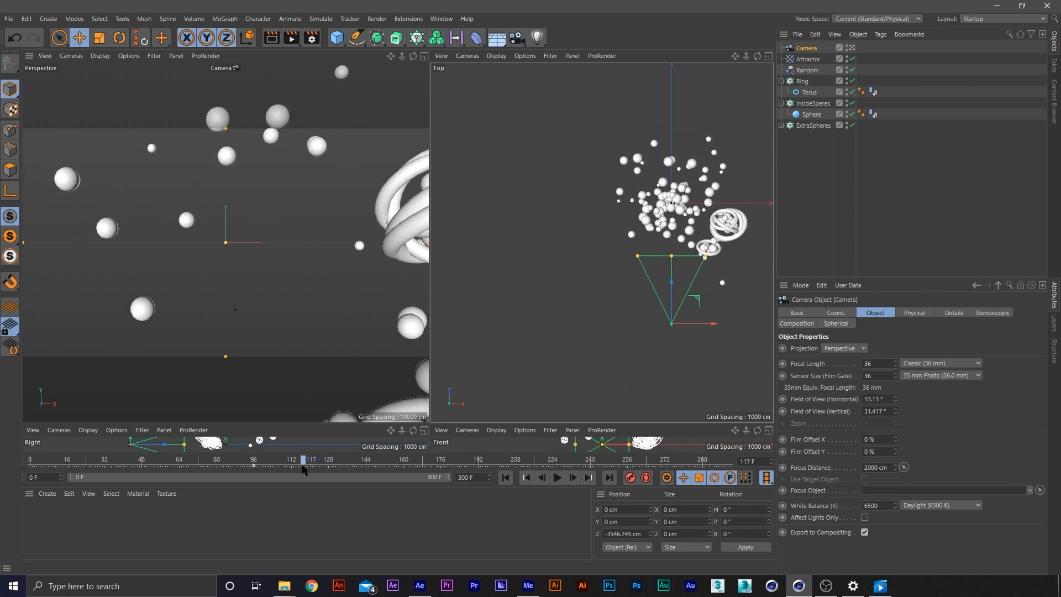
{"action": "left_click_drag", "start_coordinate": [671, 303], "coordinate": [671, 344]}
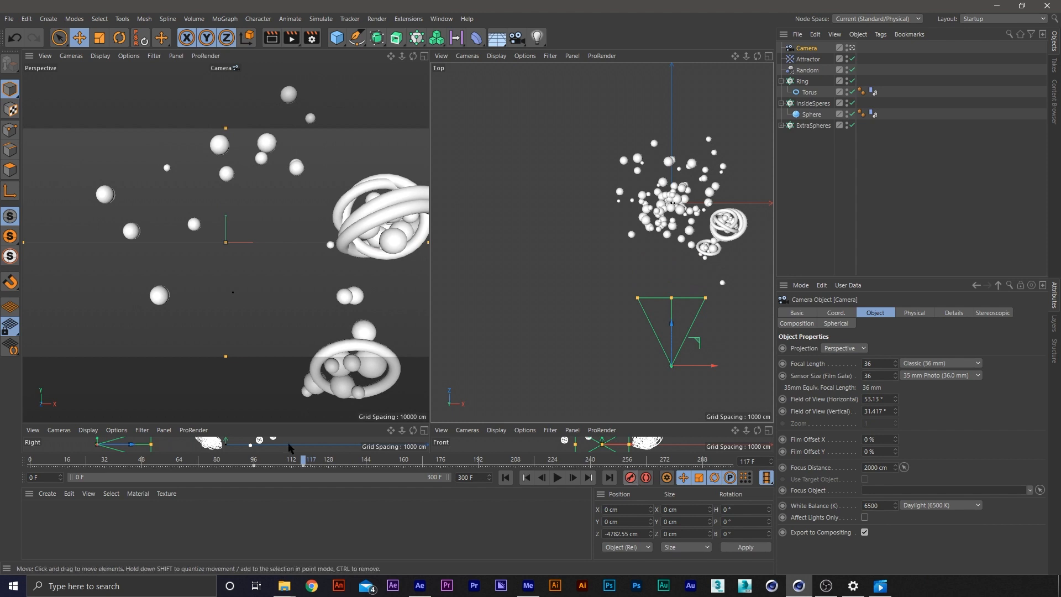
{"action": "left_click", "coordinate": [305, 467]}
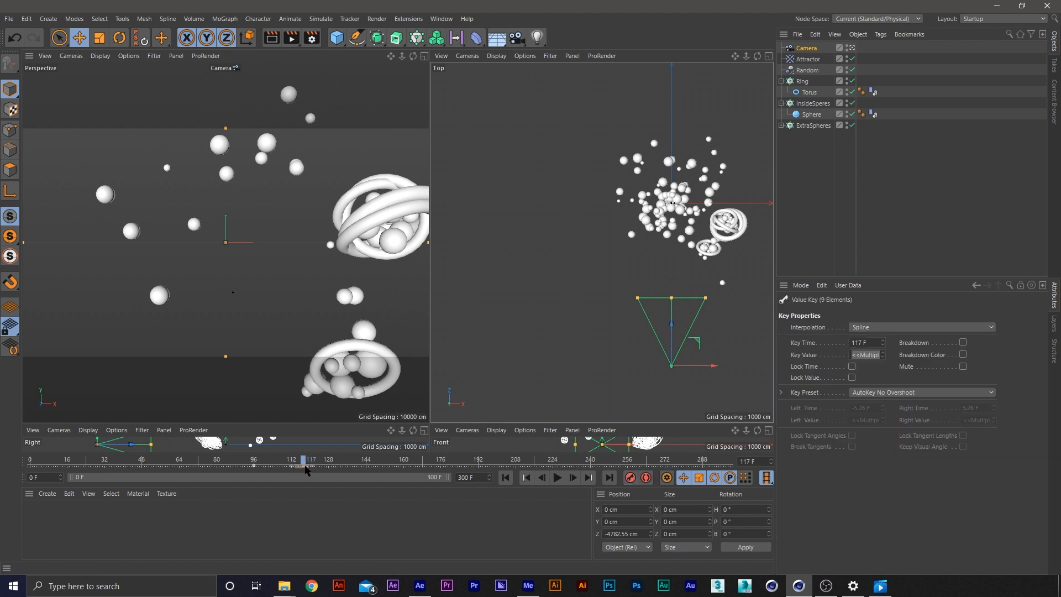
Open the F-Curve timeline and delete all of the camera's animation tracks except Position Z
{"action": "left_click", "coordinate": [442, 18]}
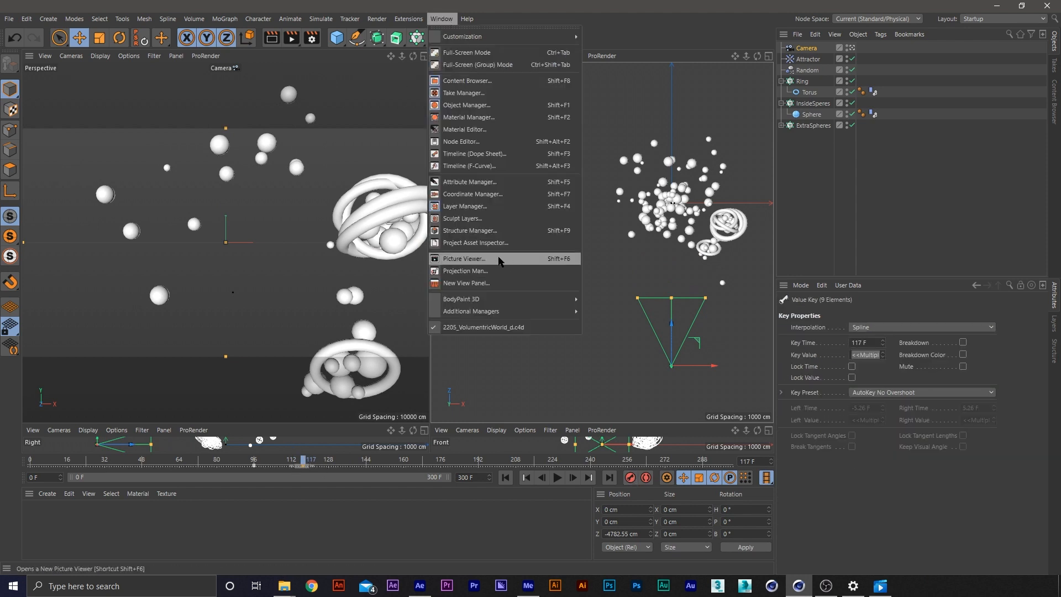
{"action": "left_click", "coordinate": [469, 166]}
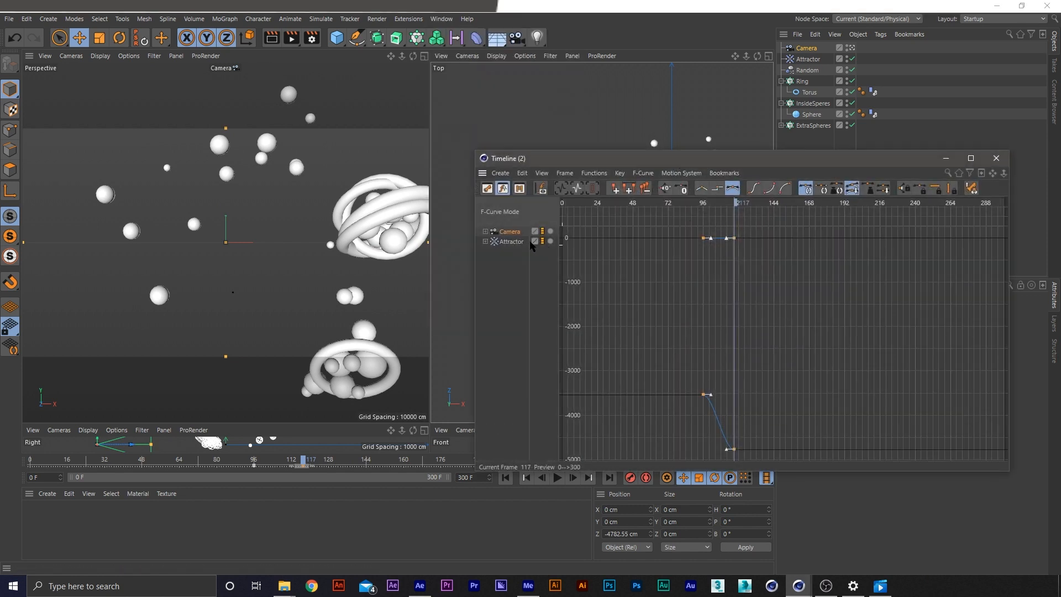
{"action": "left_click", "coordinate": [485, 233]}
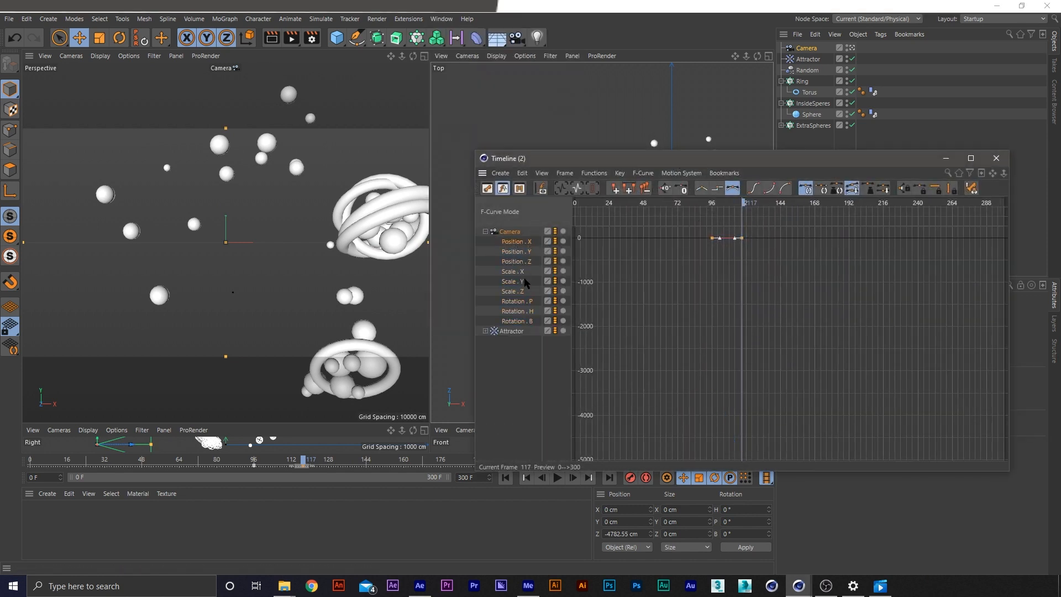
{"action": "left_click", "coordinate": [515, 263]}
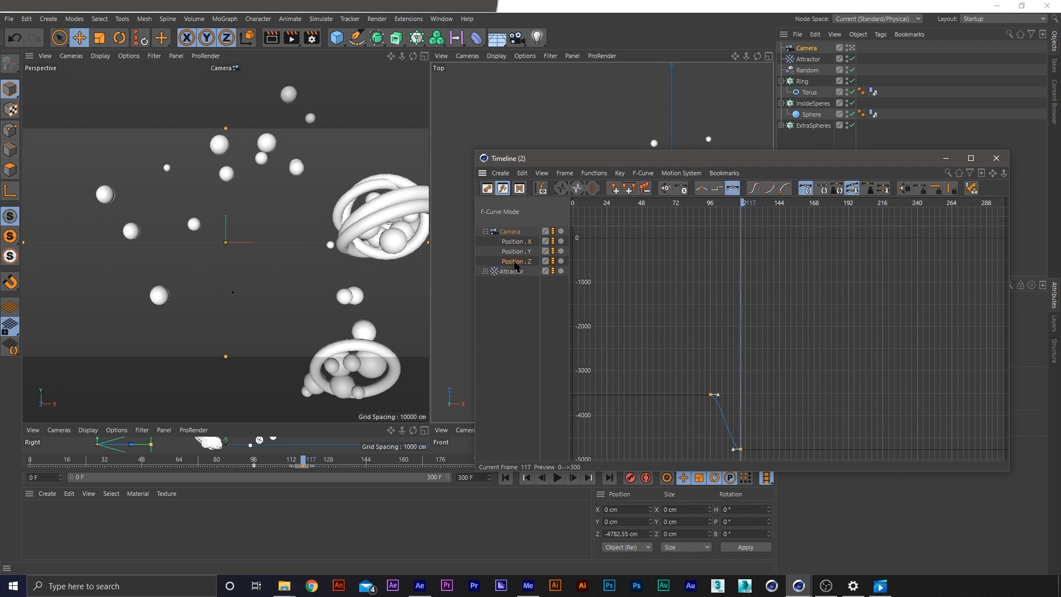
{"action": "left_click", "coordinate": [514, 252]}
{"action": "key", "text": "Delete"}
{"action": "left_click", "coordinate": [517, 245]}
{"action": "key", "text": "Delete"}
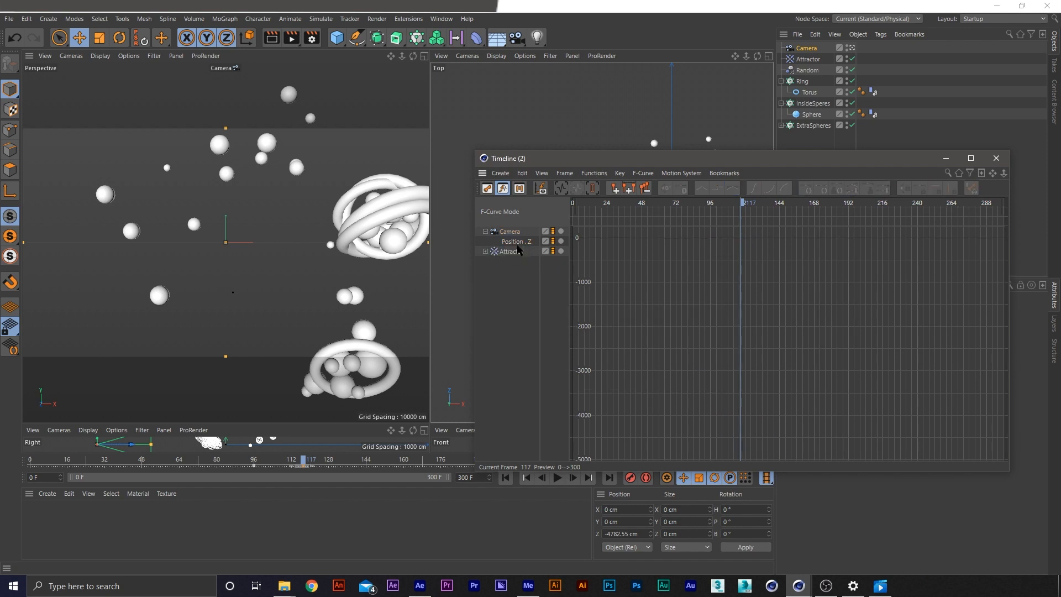
Reshape the camera's Position Z curve with a long ease-out into the frame 117 key and preview the pull-back
{"action": "left_click", "coordinate": [517, 243]}
{"action": "left_click", "coordinate": [710, 394]}
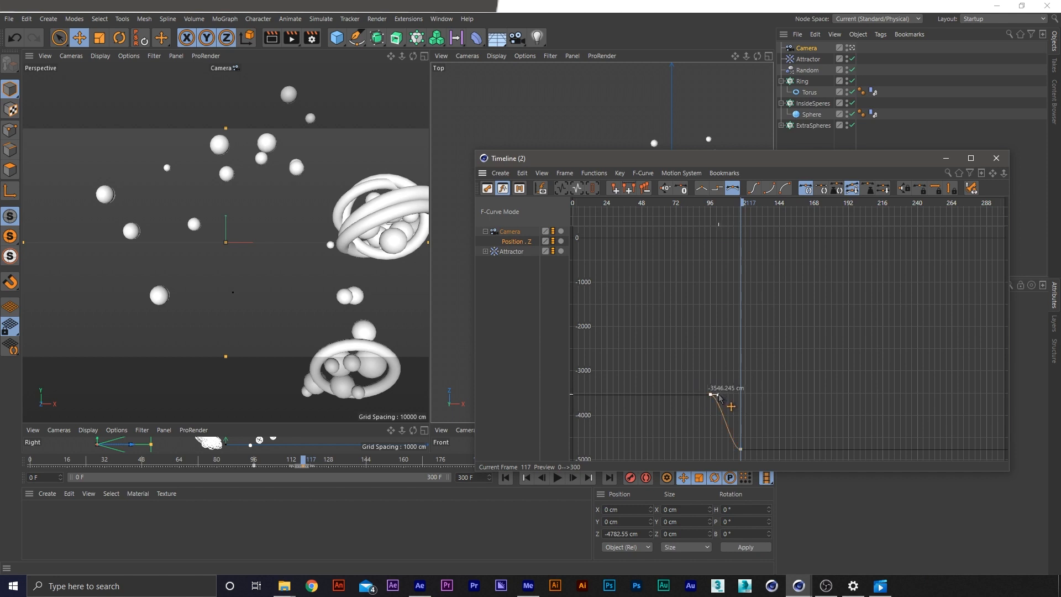
{"action": "key", "text": "ctrl+z"}
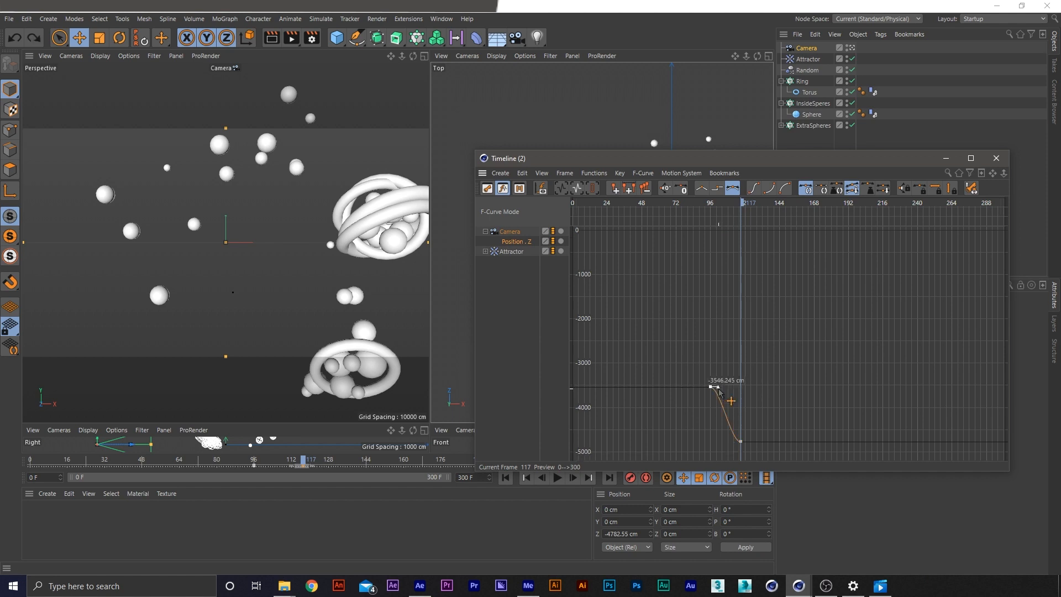
{"action": "left_click_drag", "start_coordinate": [761, 430], "coordinate": [713, 447]}
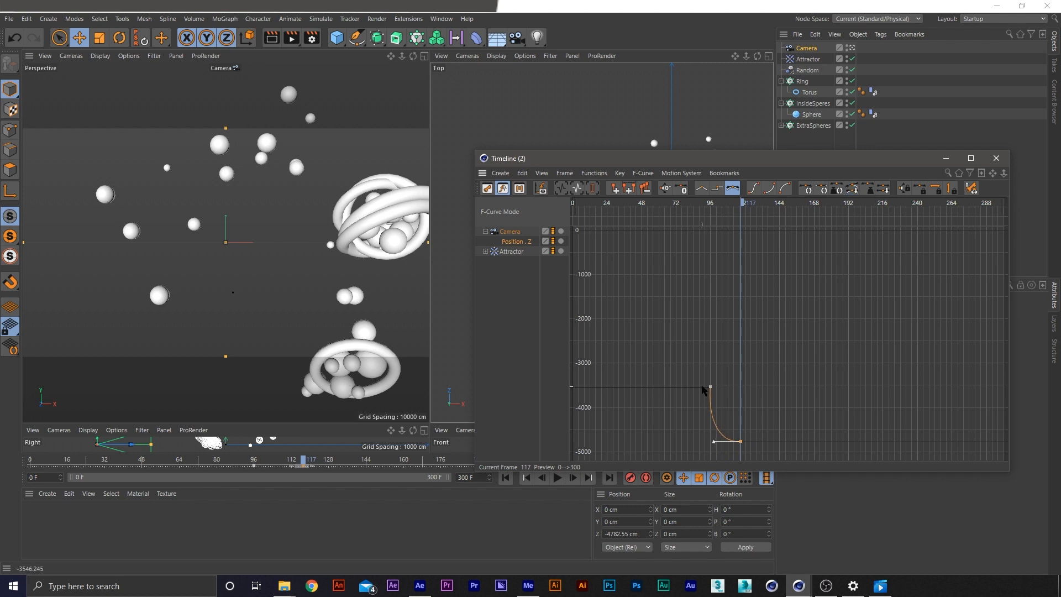
{"action": "middle_click_drag", "start_coordinate": [743, 453], "coordinate": [752, 368], "text": "alt"}
{"action": "right_click_drag", "start_coordinate": [752, 366], "coordinate": [735, 308], "text": "alt"}
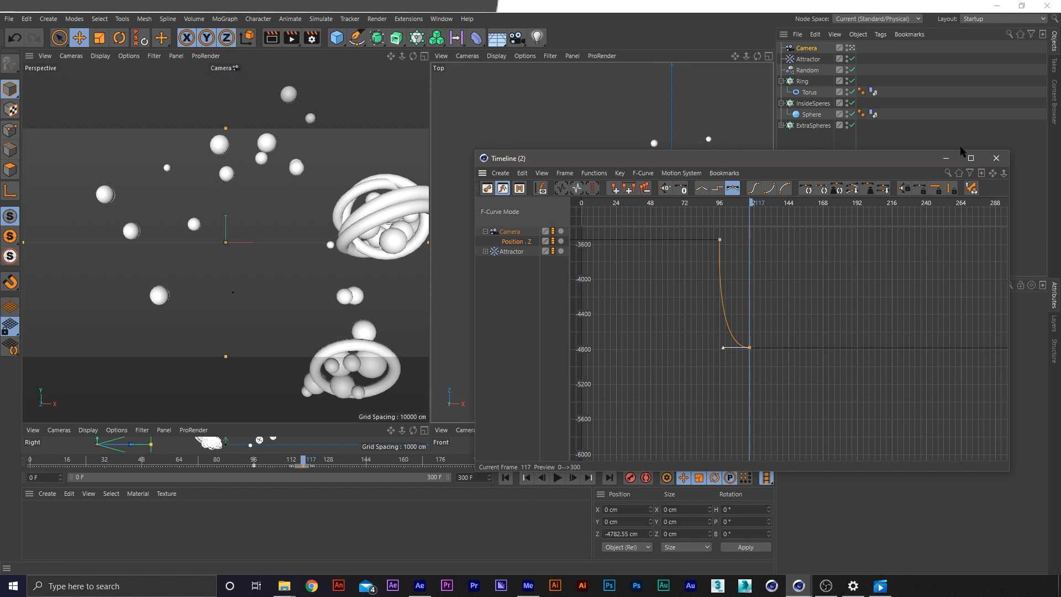
{"action": "left_click_drag", "start_coordinate": [962, 153], "coordinate": [754, 504]}
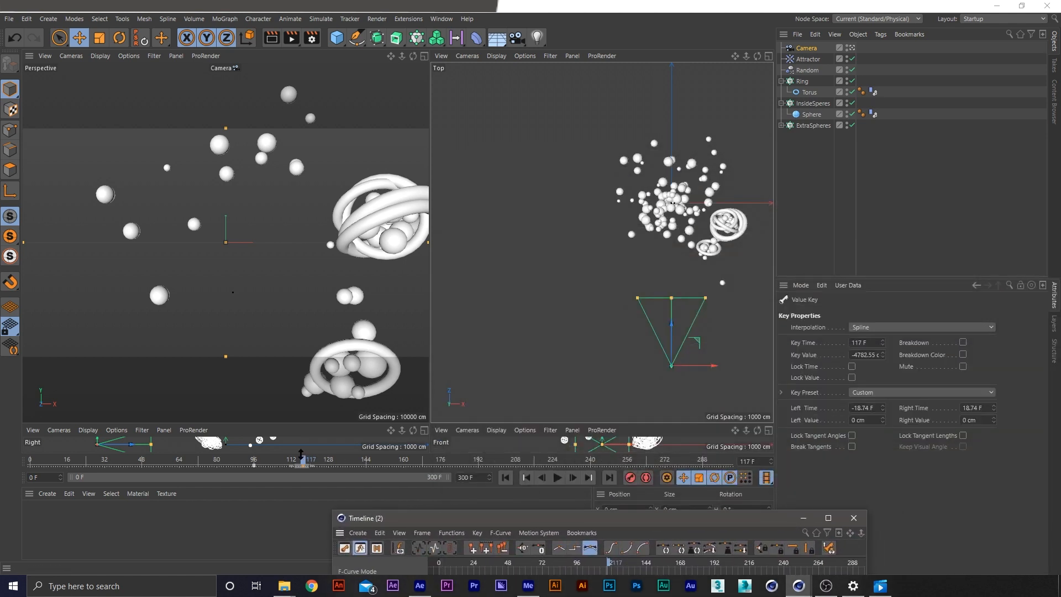
{"action": "left_click_drag", "start_coordinate": [302, 454], "coordinate": [245, 459]}
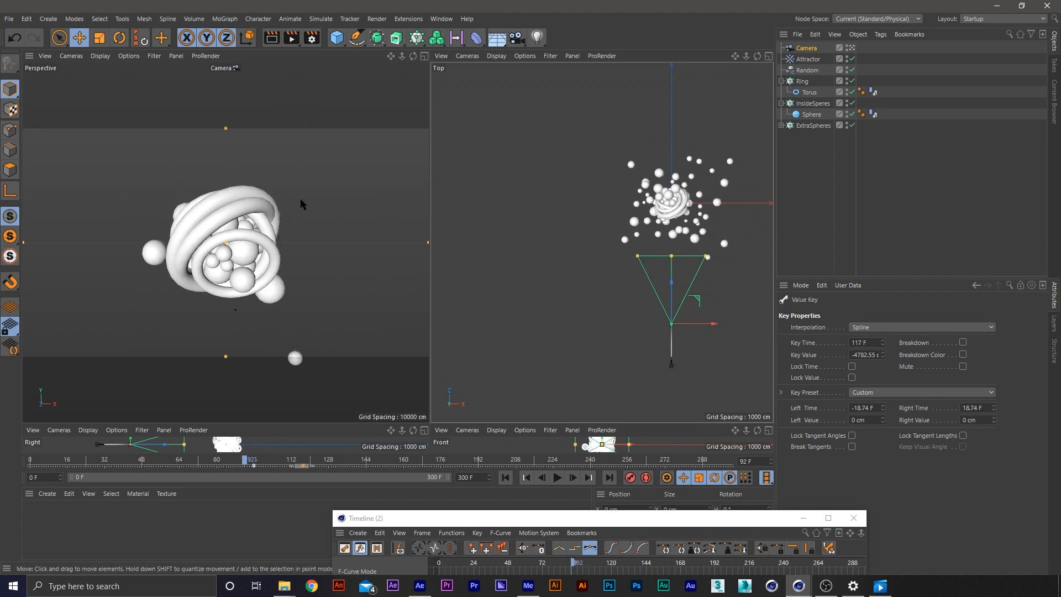
{"action": "key", "text": "F8"}
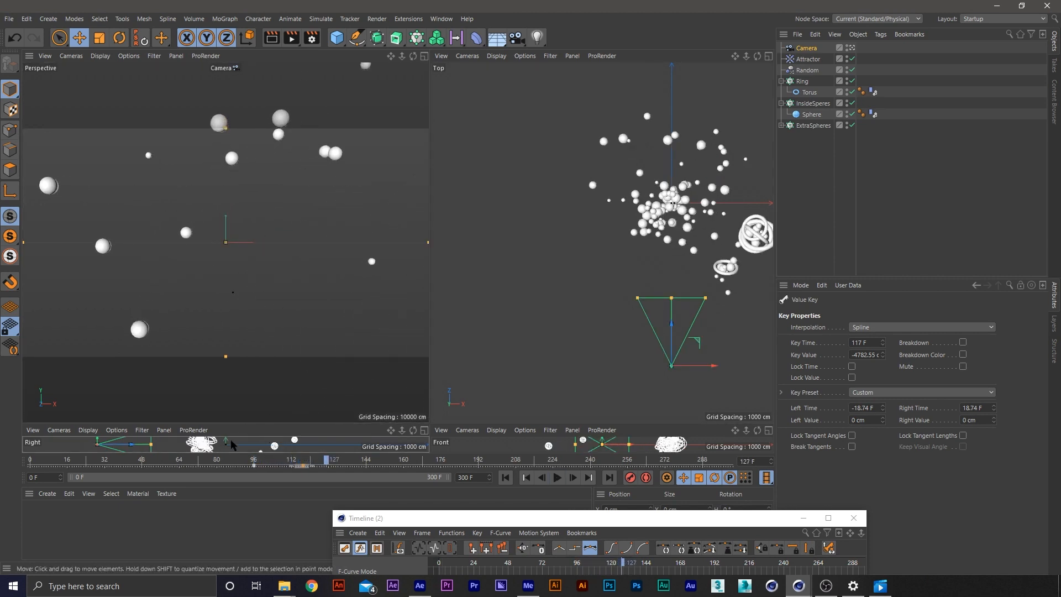
{"action": "left_click_drag", "start_coordinate": [251, 459], "coordinate": [278, 467]}
Apply Ease Ease interpolation to the Position Z key at frame 96, check the motion and close the F-Curve timeline
{"action": "left_click_drag", "start_coordinate": [606, 170], "coordinate": [616, 146]}
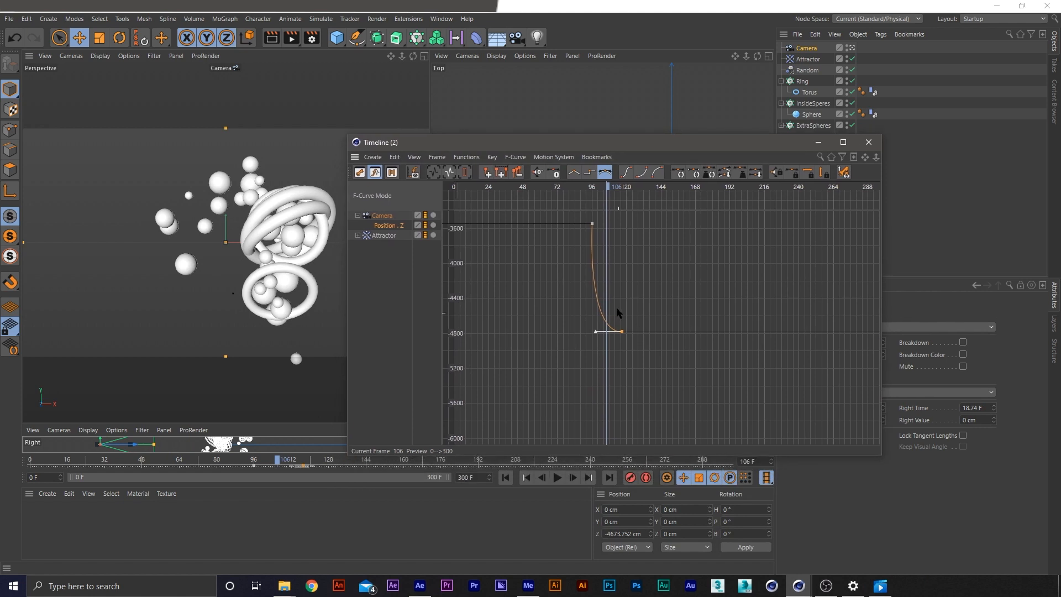
{"action": "left_click", "coordinate": [592, 223]}
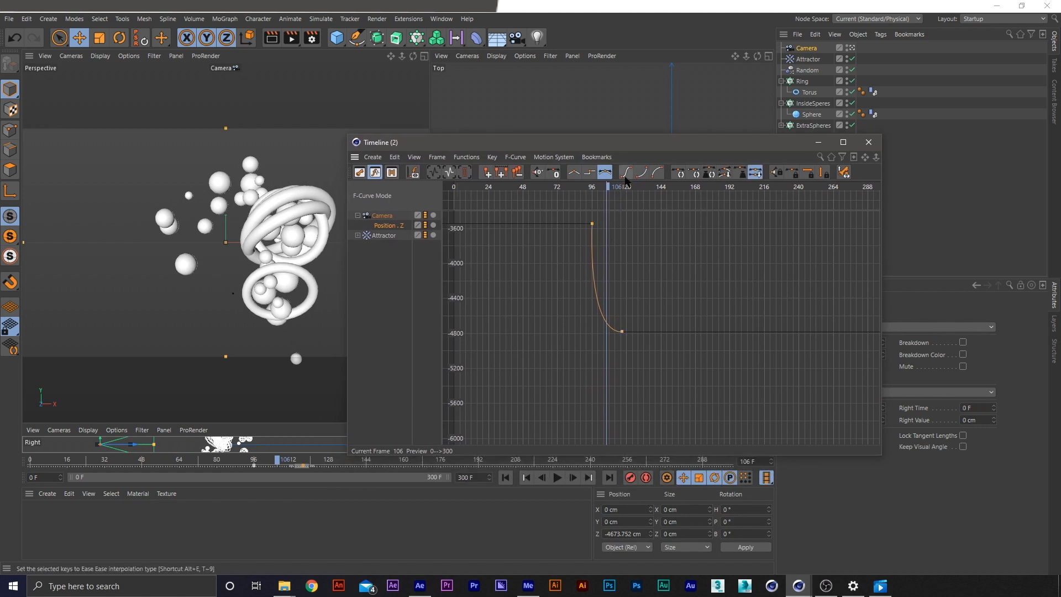
{"action": "left_click", "coordinate": [625, 172]}
{"action": "left_click_drag", "start_coordinate": [581, 142], "coordinate": [652, 353]}
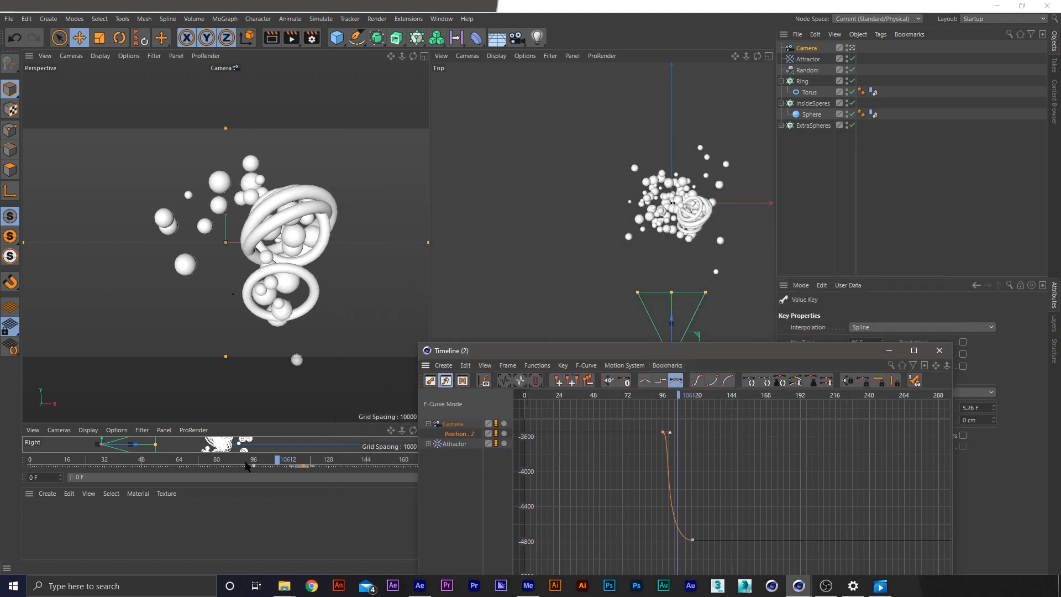
{"action": "mouse_move", "coordinate": [248, 467]}
{"action": "left_mouse_down"}
{"action": "mouse_move", "coordinate": [307, 467]}
{"action": "mouse_move", "coordinate": [261, 467]}
{"action": "left_mouse_up"}
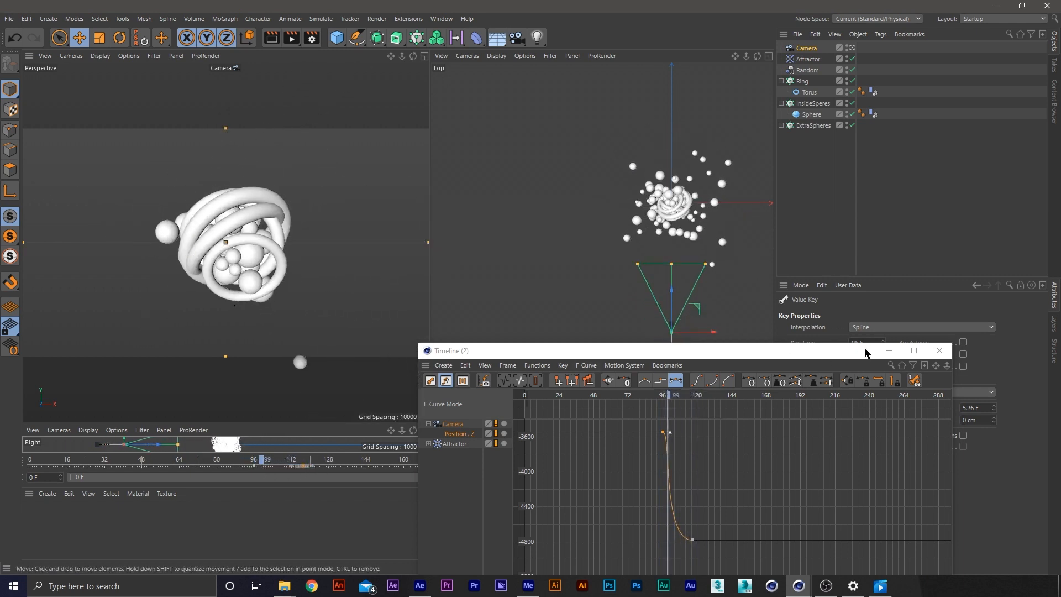
{"action": "left_click_drag", "start_coordinate": [862, 350], "coordinate": [773, 141]}
{"action": "left_click", "coordinate": [857, 144]}
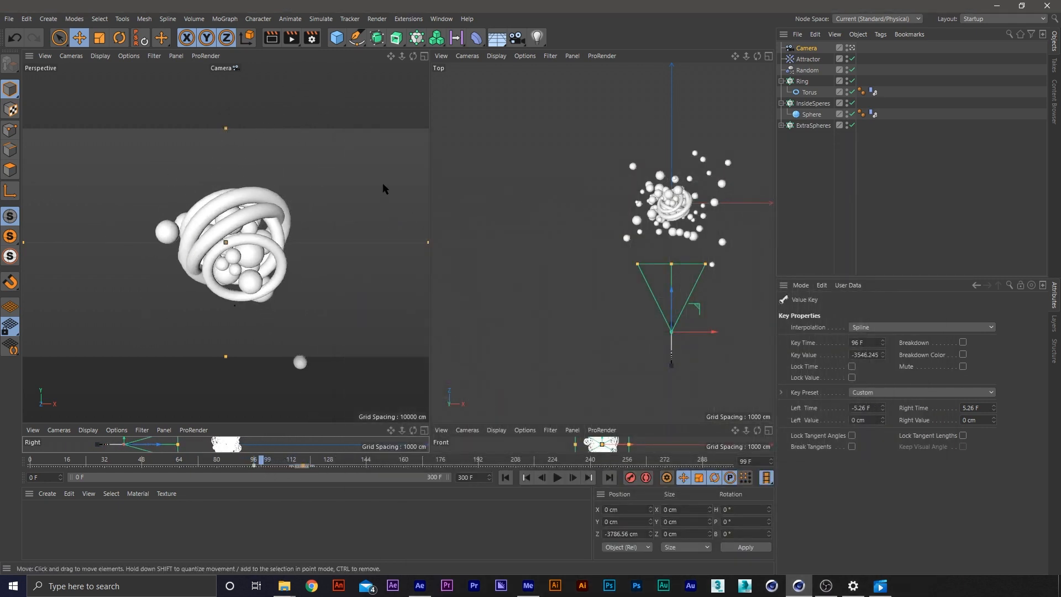
Enlarge the Top view and switch it to a Perspective view that frames the camera and the rings
{"action": "left_click", "coordinate": [529, 185]}
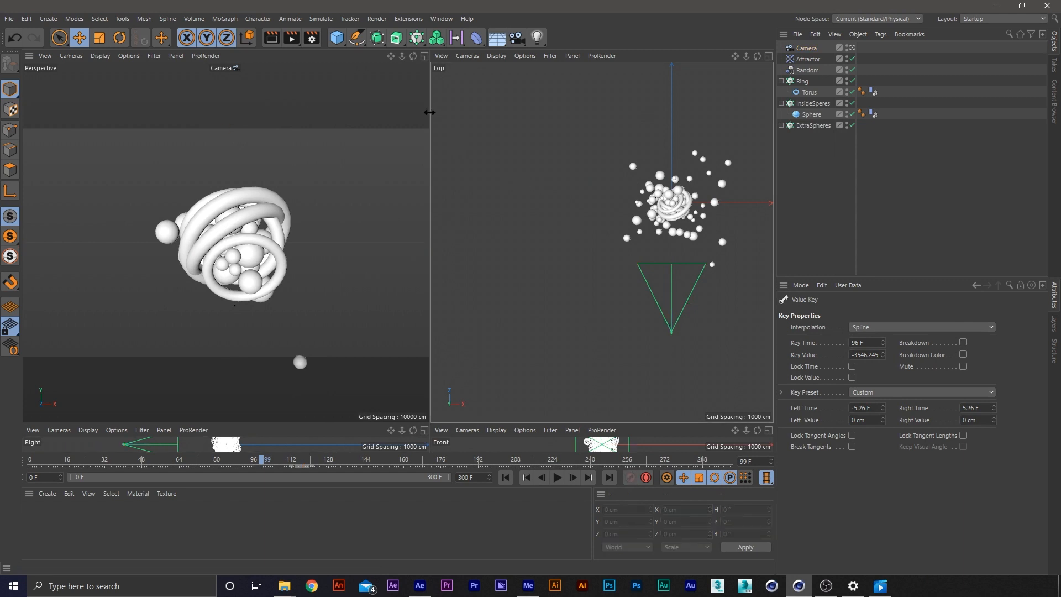
{"action": "left_click_drag", "start_coordinate": [429, 111], "coordinate": [402, 113]}
{"action": "scroll", "coordinate": [627, 263], "scroll_direction": "up", "scroll_amount": 5}
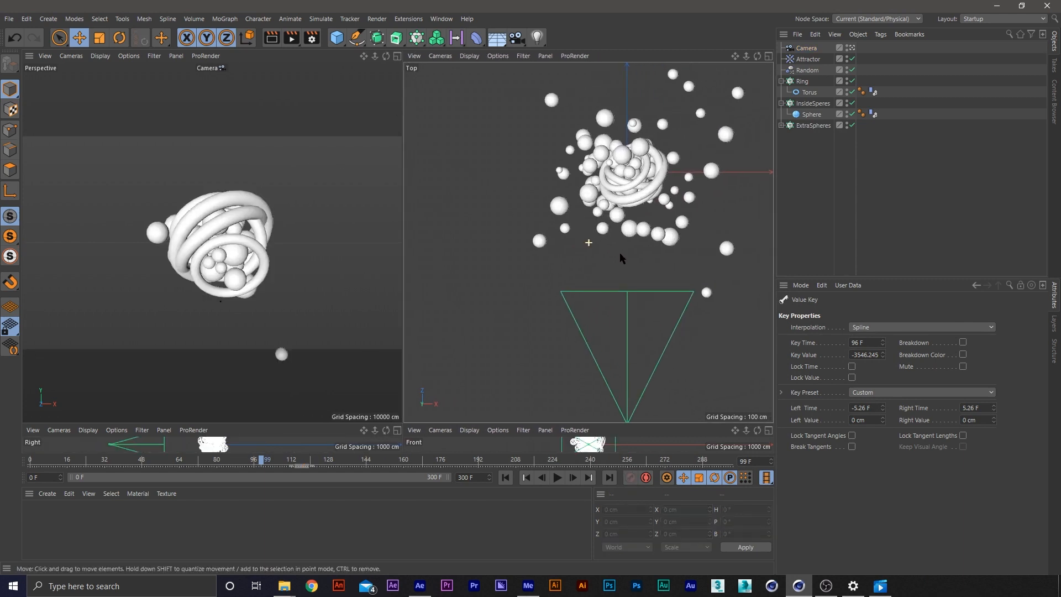
{"action": "left_click", "coordinate": [469, 56]}
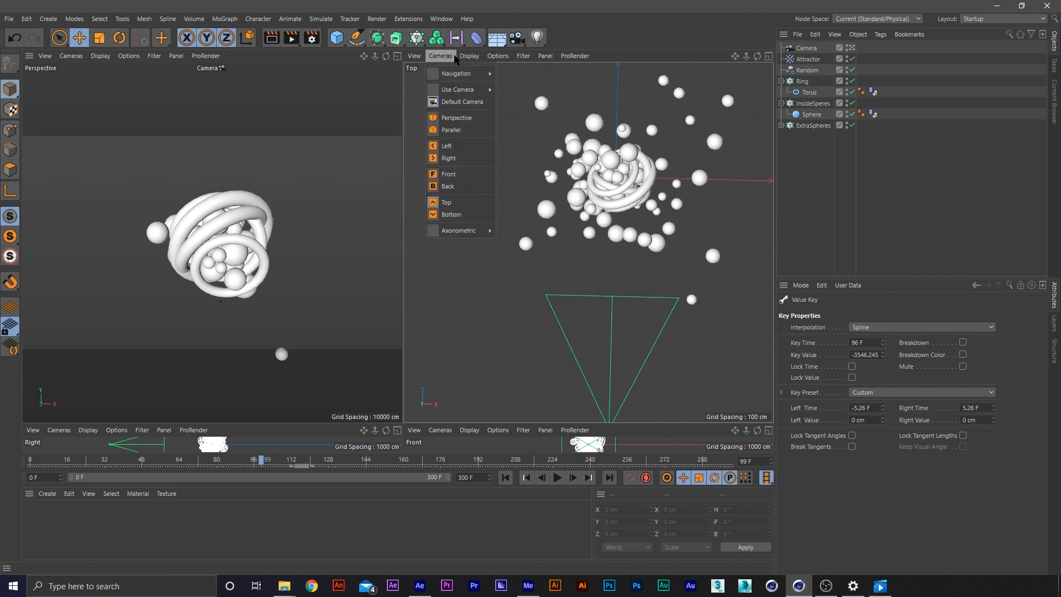
{"action": "mouse_move", "coordinate": [459, 75]}
{"action": "left_click", "coordinate": [471, 118]}
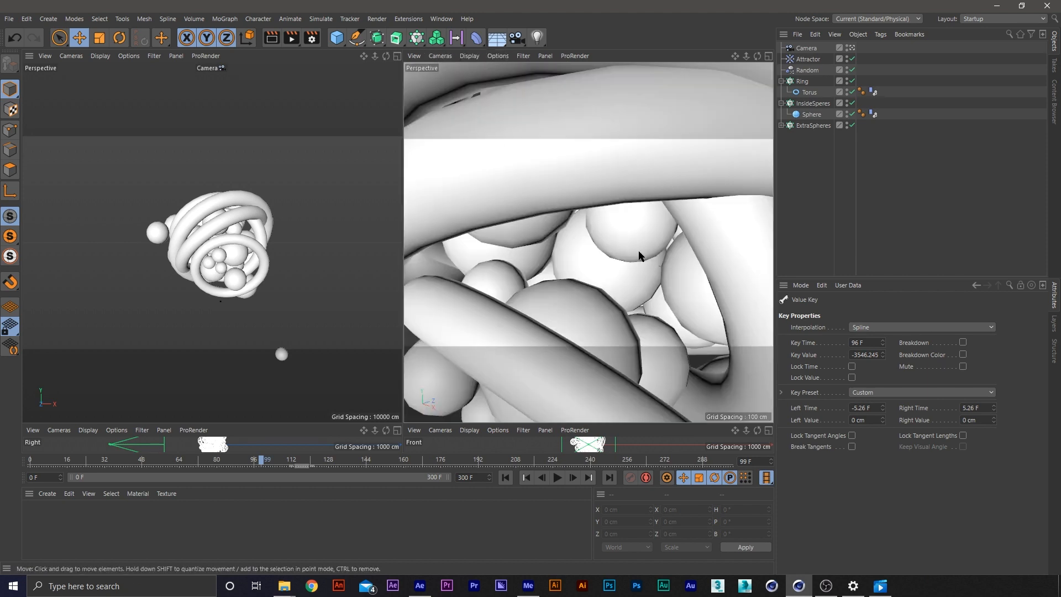
{"action": "scroll", "coordinate": [638, 256], "scroll_direction": "down", "scroll_amount": 10}
{"action": "left_click_drag", "start_coordinate": [620, 271], "coordinate": [630, 247], "text": "alt"}
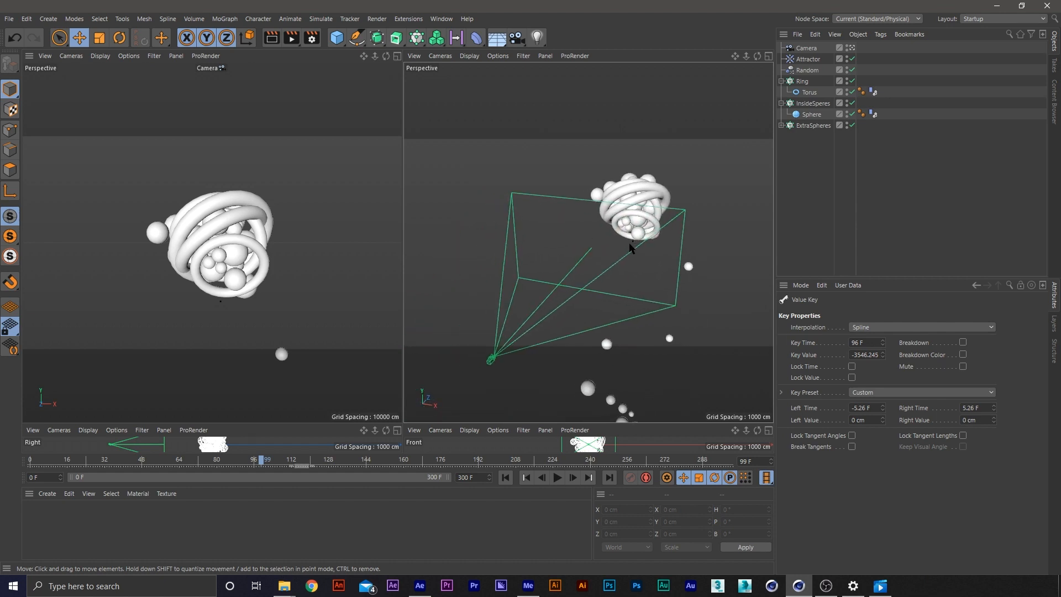
Return the animation to frame 0 and add an Omni light to the scene
{"action": "left_click_drag", "start_coordinate": [455, 462], "coordinate": [205, 464]}
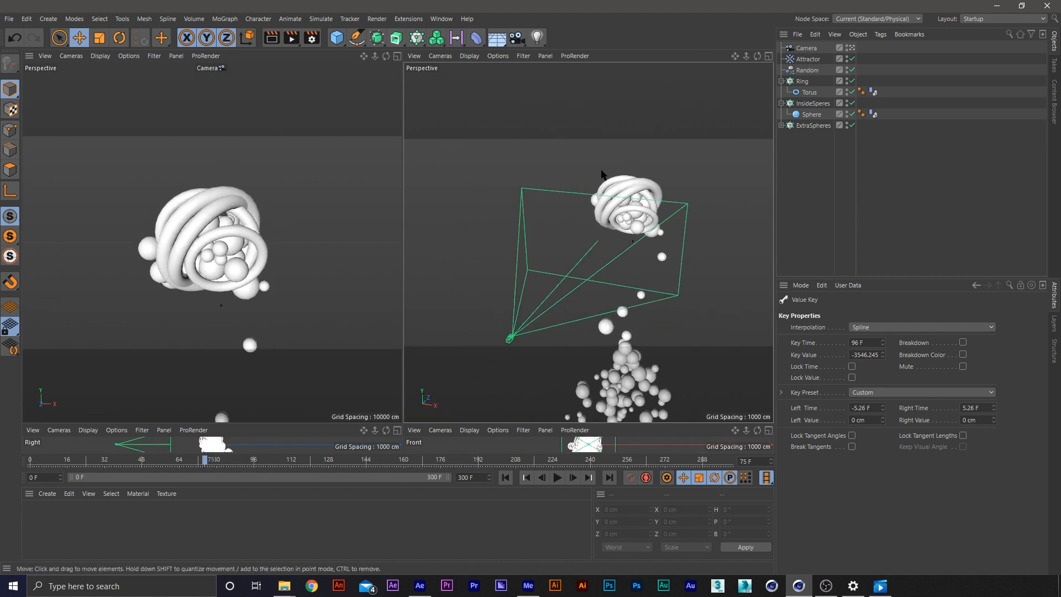
{"action": "key", "text": "shift+f"}
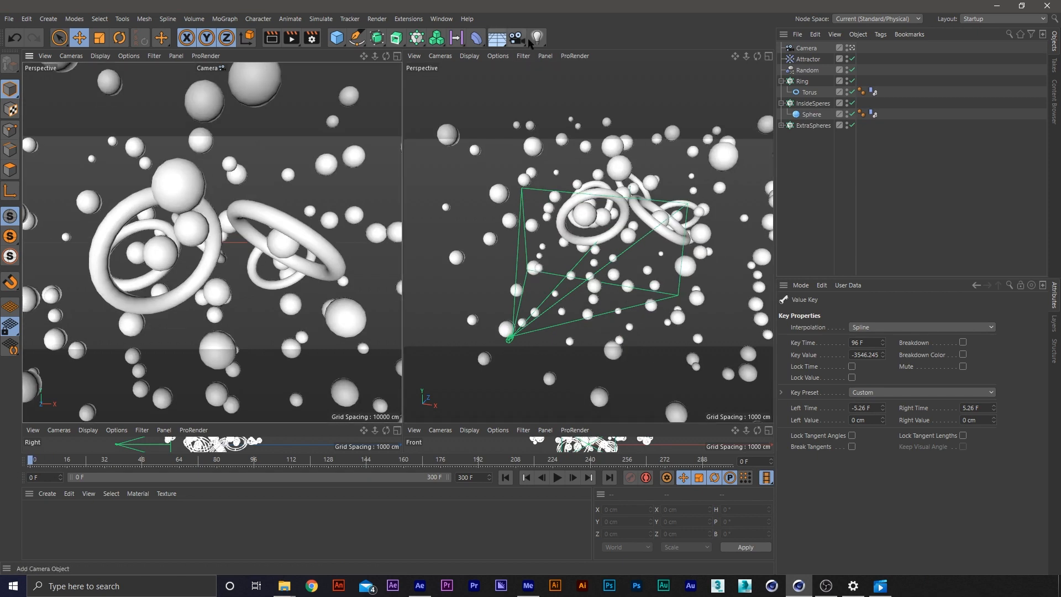
{"action": "left_click", "coordinate": [537, 37]}
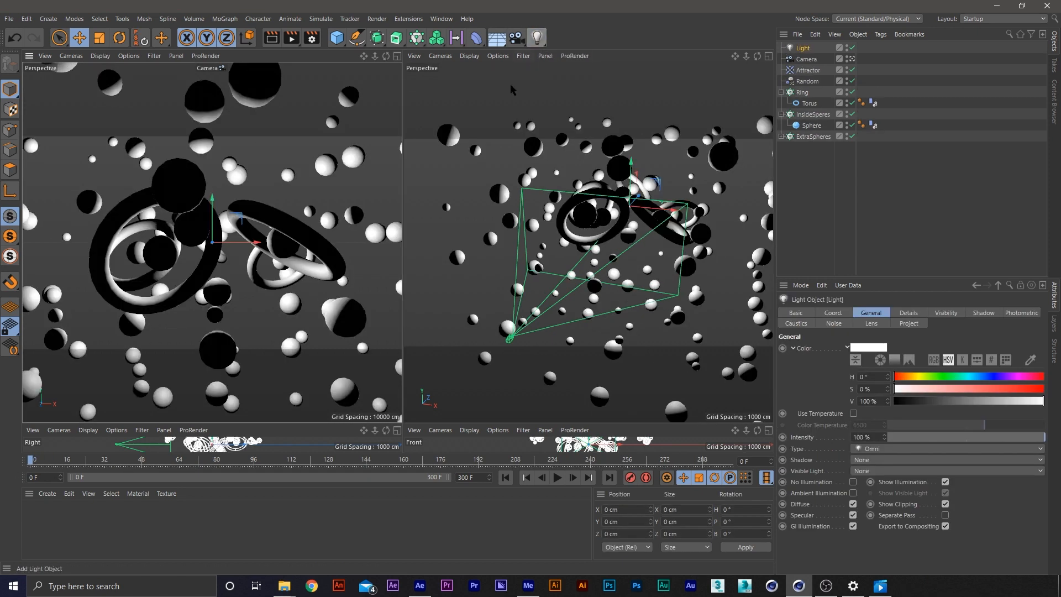
Move the light along its Z axis and set its Z position to 50 cm
{"action": "scroll", "coordinate": [581, 290], "scroll_direction": "up", "scroll_amount": 4}
{"action": "left_click_drag", "start_coordinate": [580, 290], "coordinate": [601, 250], "text": "alt"}
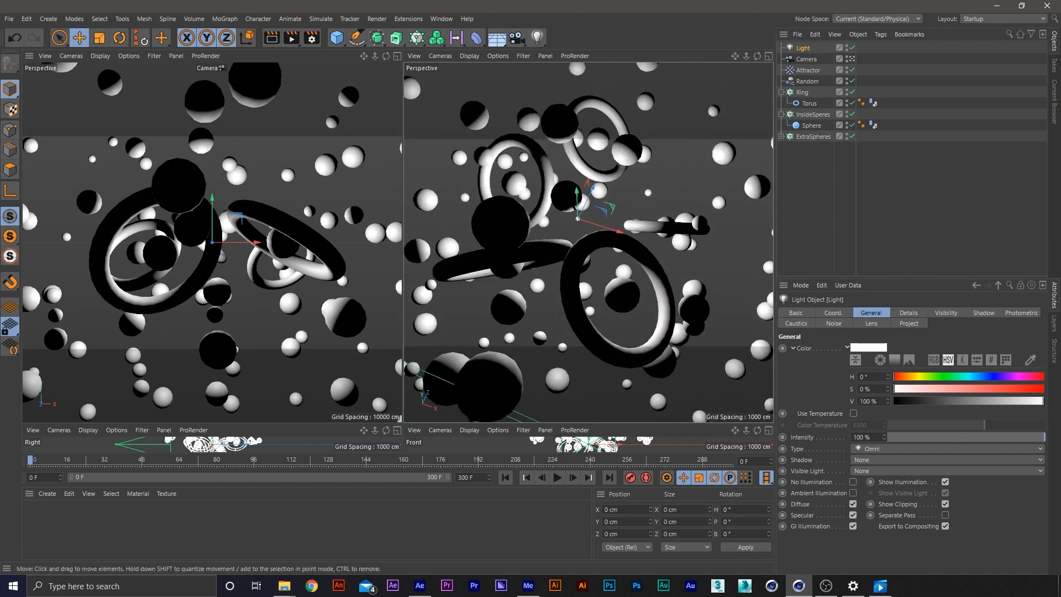
{"action": "left_click_drag", "start_coordinate": [589, 206], "coordinate": [594, 192]}
{"action": "left_click_drag", "start_coordinate": [633, 534], "coordinate": [592, 527]}
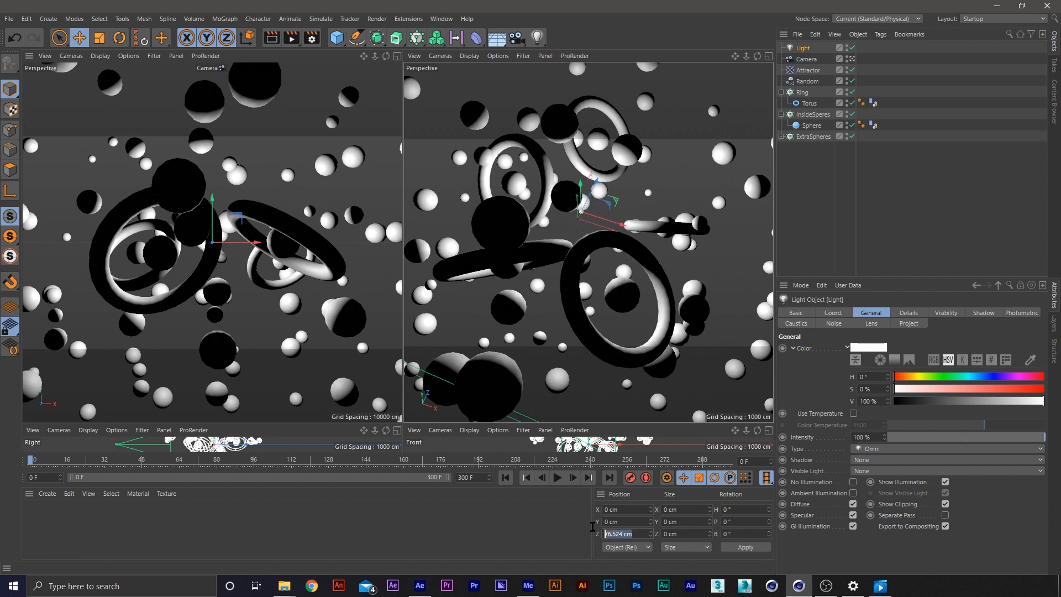
{"action": "type", "text": "50"}
{"action": "key", "text": "Return"}
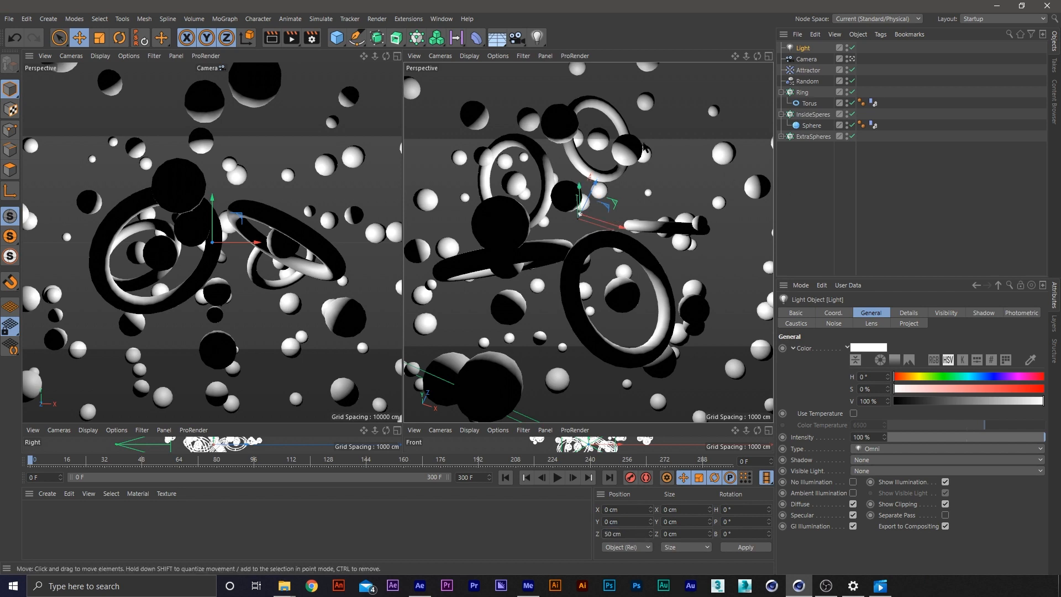
Set the light's shadow type to Area and its visible light to Volumetric
{"action": "left_click_drag", "start_coordinate": [874, 279], "coordinate": [876, 173]}
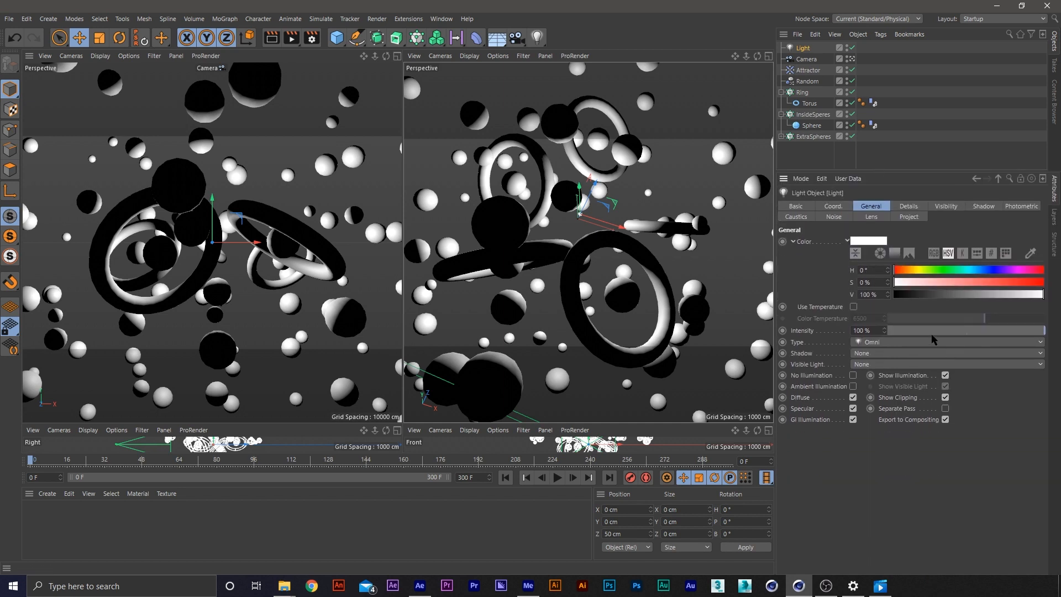
{"action": "left_click", "coordinate": [871, 353]}
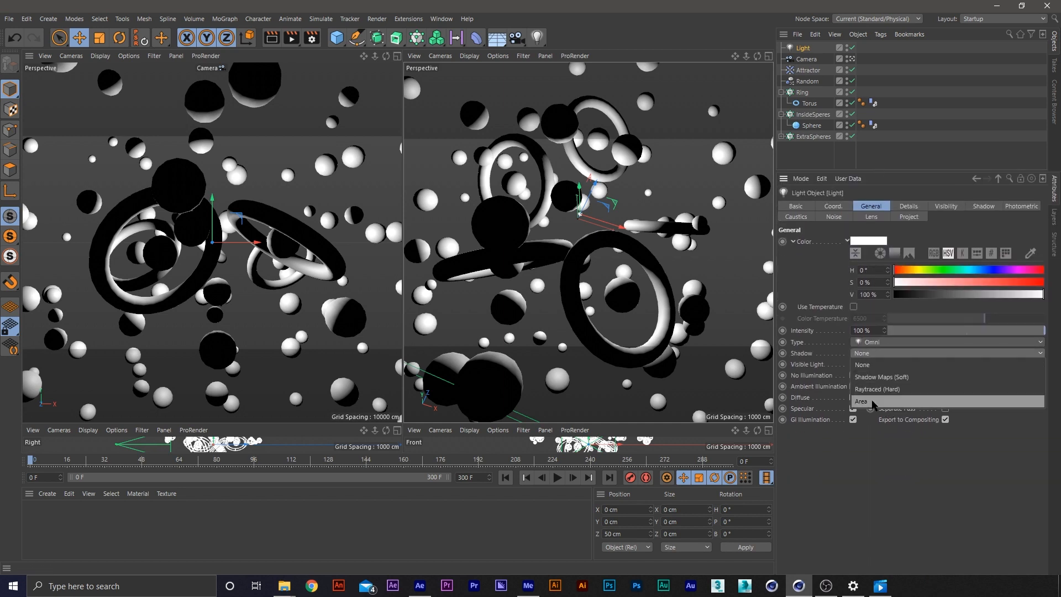
{"action": "left_click", "coordinate": [889, 407]}
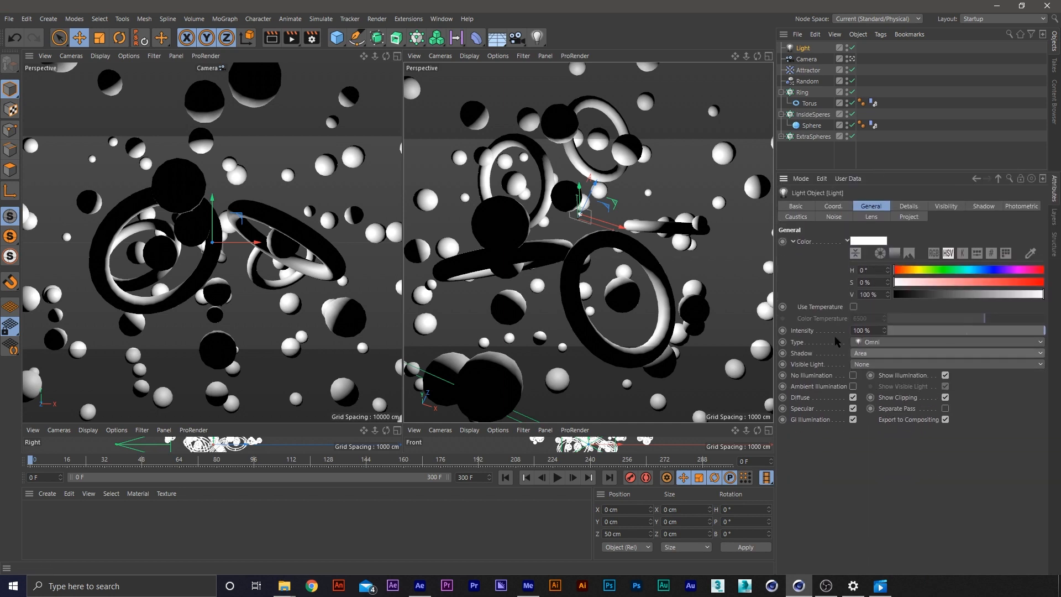
{"action": "left_click", "coordinate": [878, 365]}
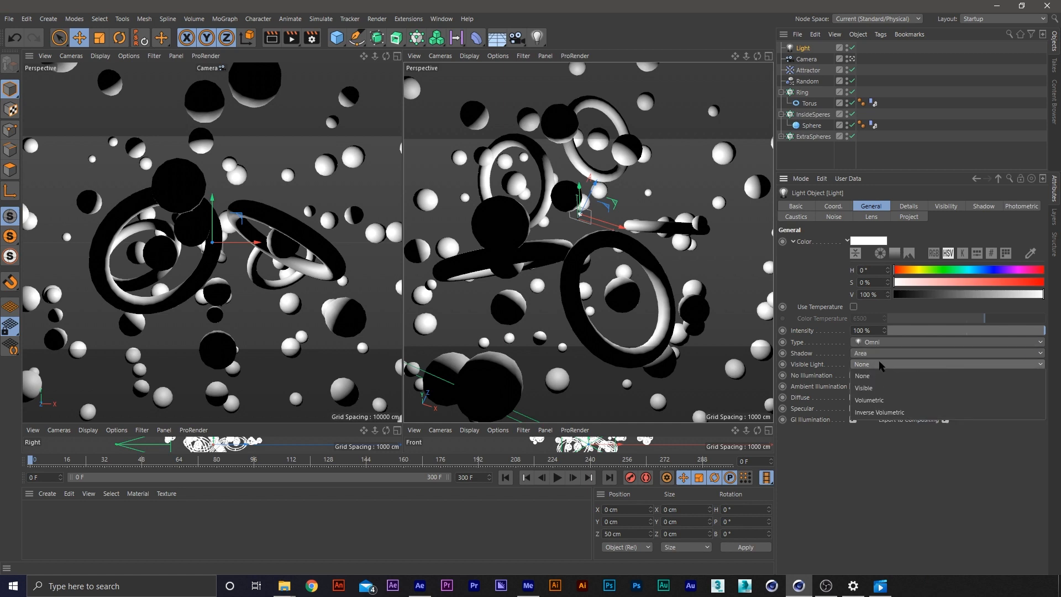
{"action": "left_click", "coordinate": [877, 400]}
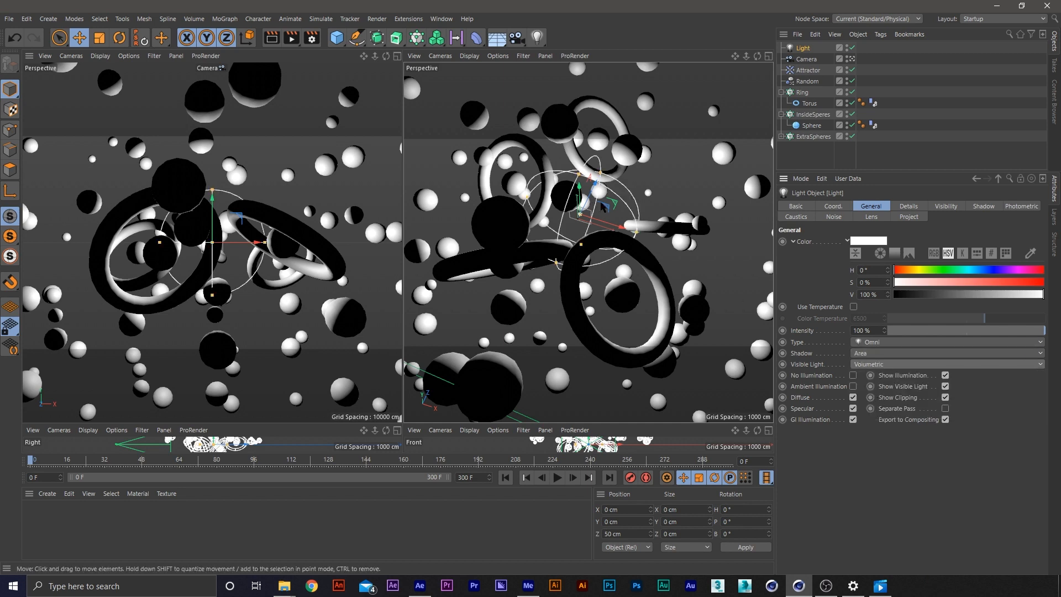
Open the light's Visibility settings
{"action": "left_click", "coordinate": [947, 207]}
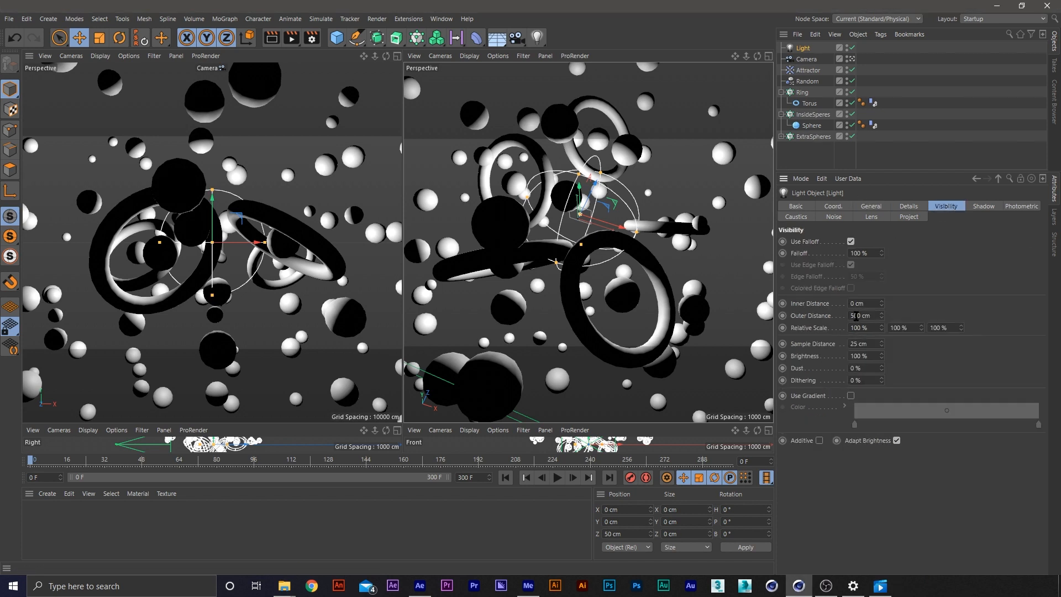
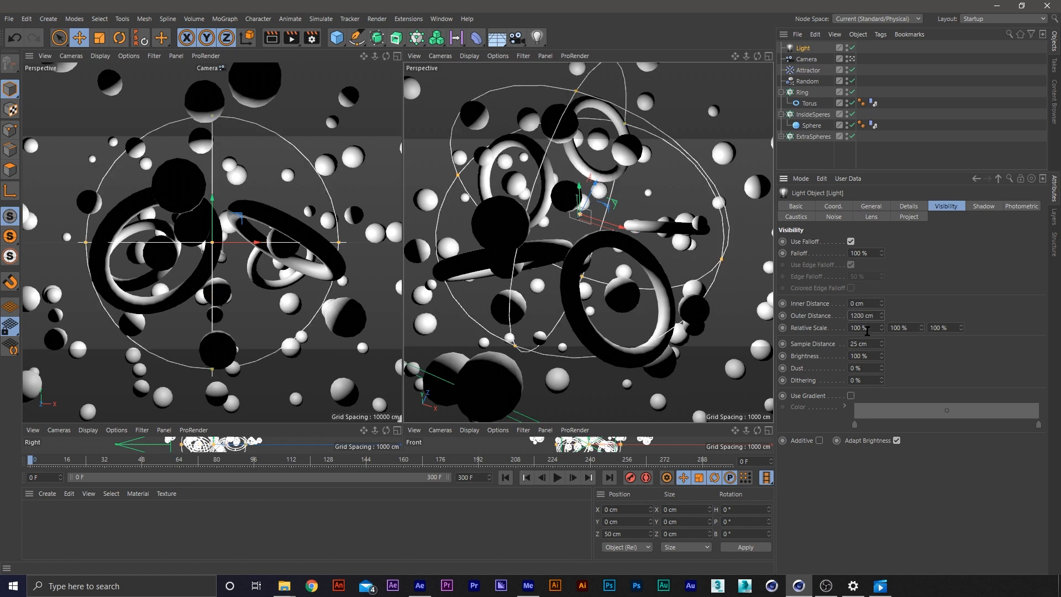
Turn on the Interactive Render Region and fit it to the camera's visible frame in the camera view
{"action": "left_click", "coordinate": [375, 194]}
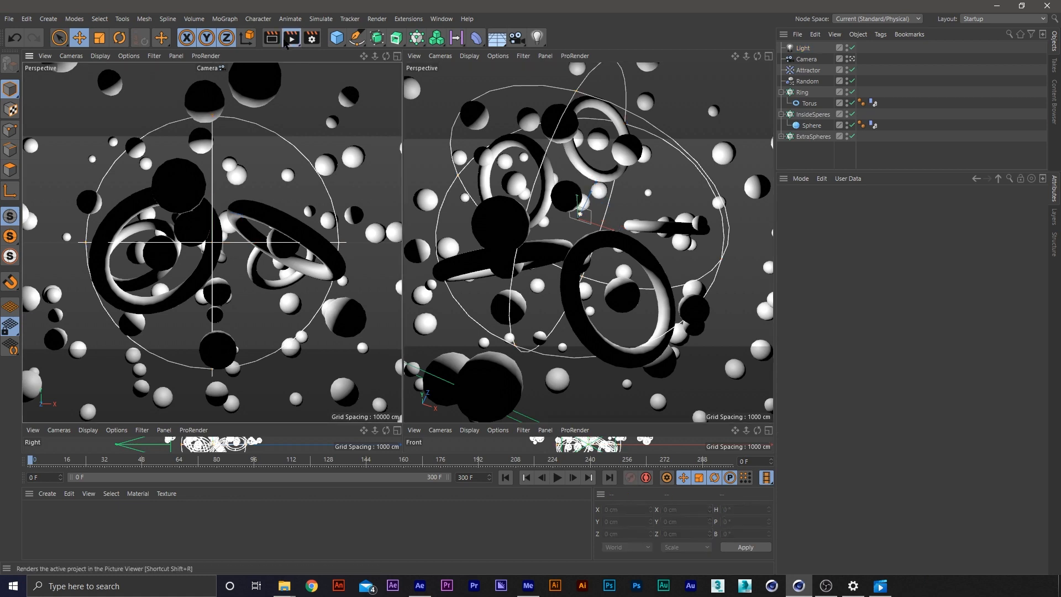
{"action": "left_click_drag", "start_coordinate": [291, 38], "coordinate": [388, 299]}
{"action": "left_click", "coordinate": [389, 299]}
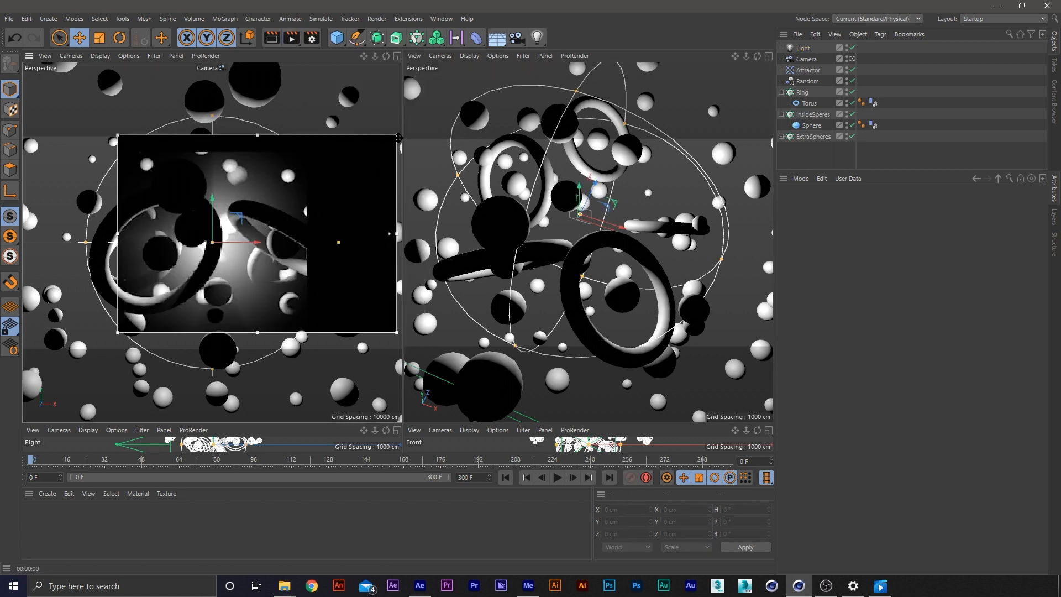
{"action": "left_click_drag", "start_coordinate": [88, 336], "coordinate": [15, 352]}
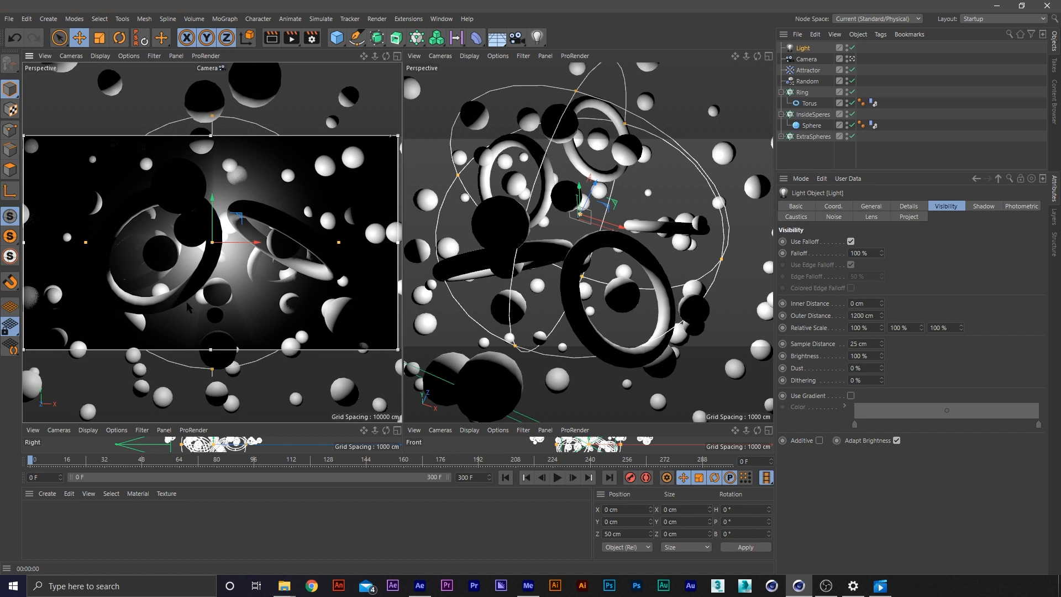
Tint the light pale blue by setting its colour to a hue of 220° and a saturation of 25%
{"action": "left_click", "coordinate": [872, 206]}
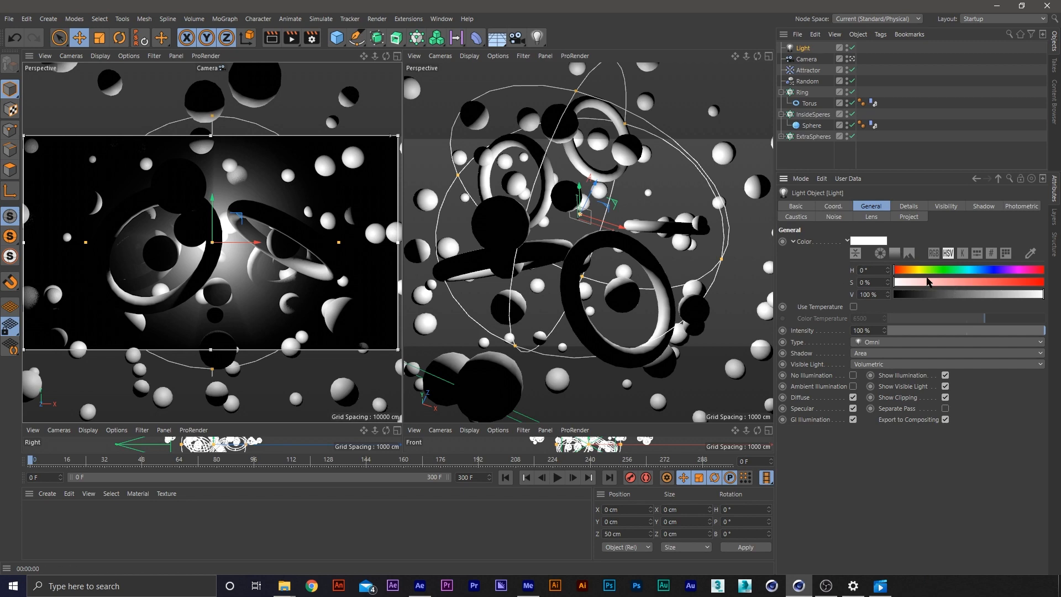
{"action": "left_click", "coordinate": [982, 270]}
{"action": "left_click", "coordinate": [985, 270]}
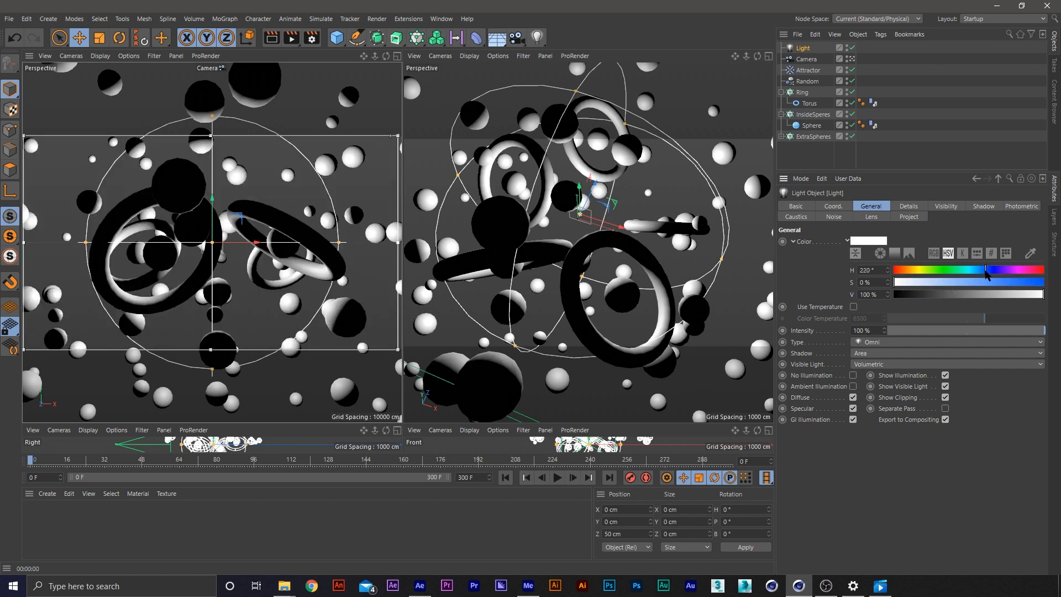
{"action": "left_click_drag", "start_coordinate": [907, 284], "coordinate": [930, 285]}
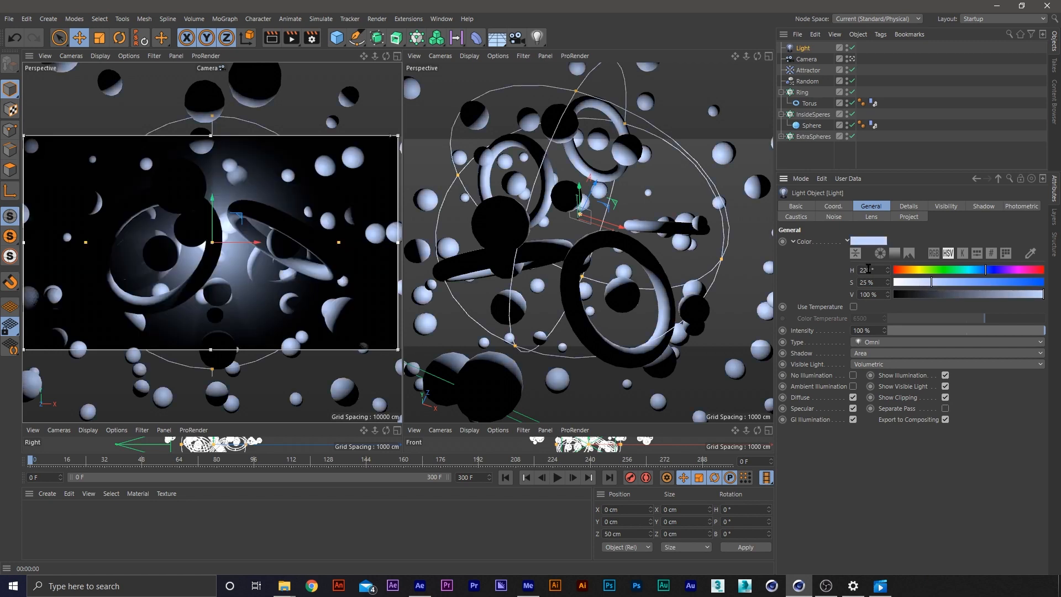
Set the light's visibility outer distance to 2200 cm and its inner distance to 250 cm
{"action": "left_click", "coordinate": [939, 206]}
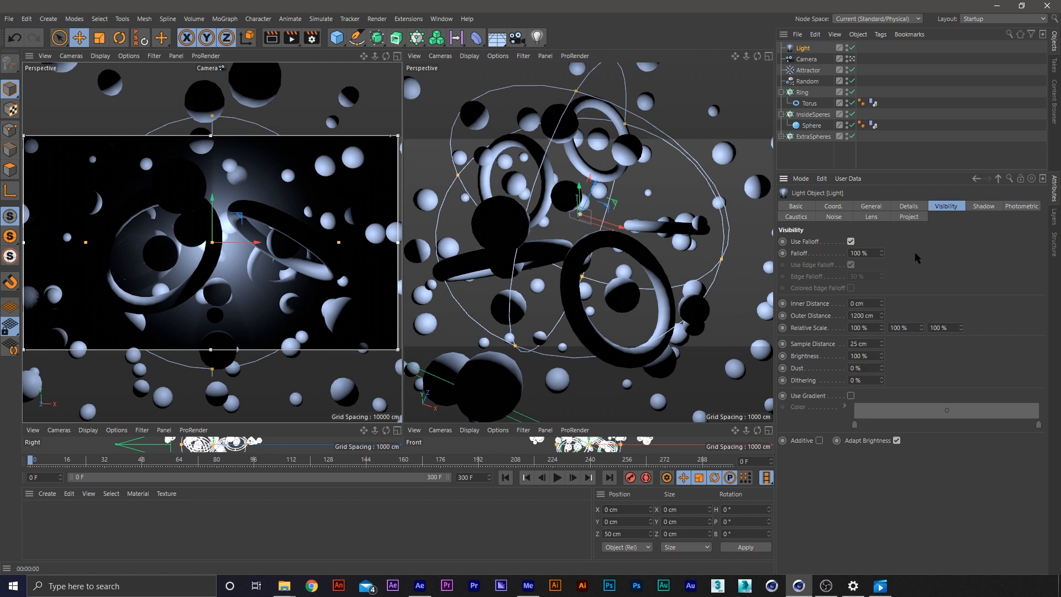
{"action": "left_click_drag", "start_coordinate": [855, 317], "coordinate": [851, 316]}
{"action": "type", "text": "2"}
{"action": "key", "text": "Return"}
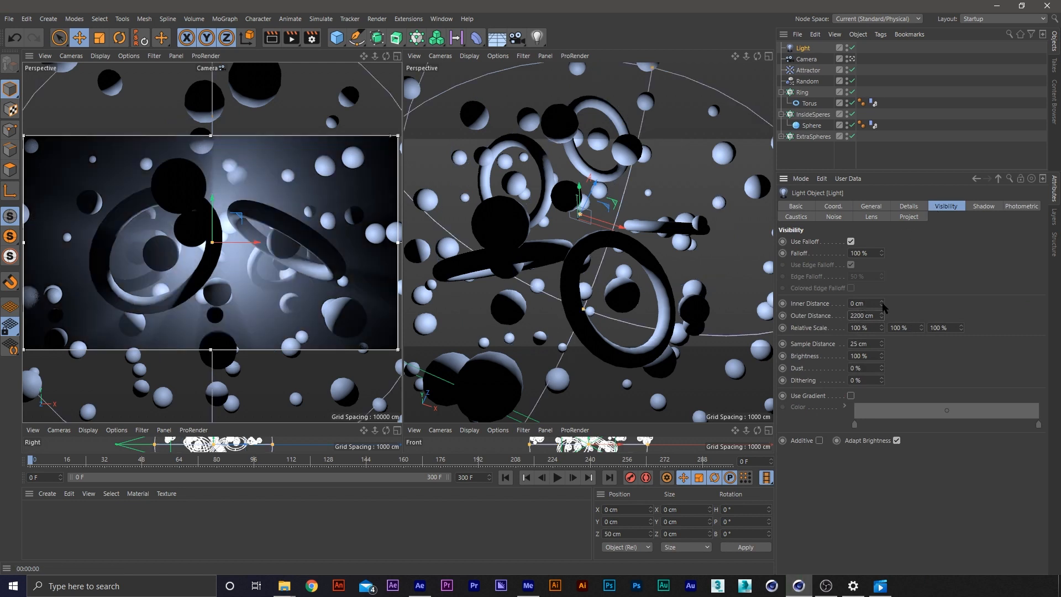
{"action": "left_click_drag", "start_coordinate": [883, 307], "coordinate": [787, 302]}
{"action": "type", "text": "250"}
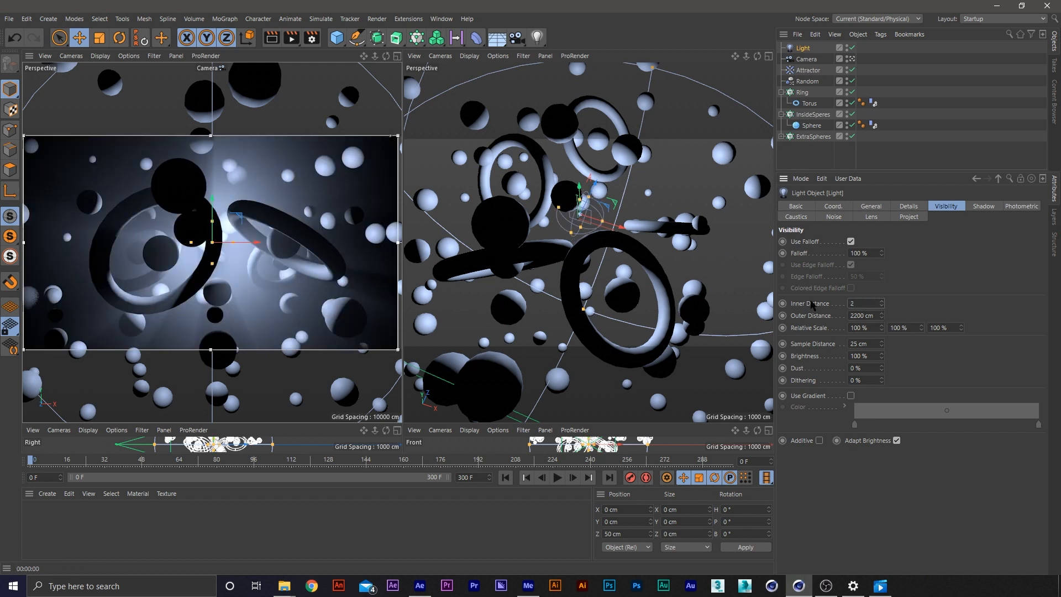
{"action": "key", "text": "Return"}
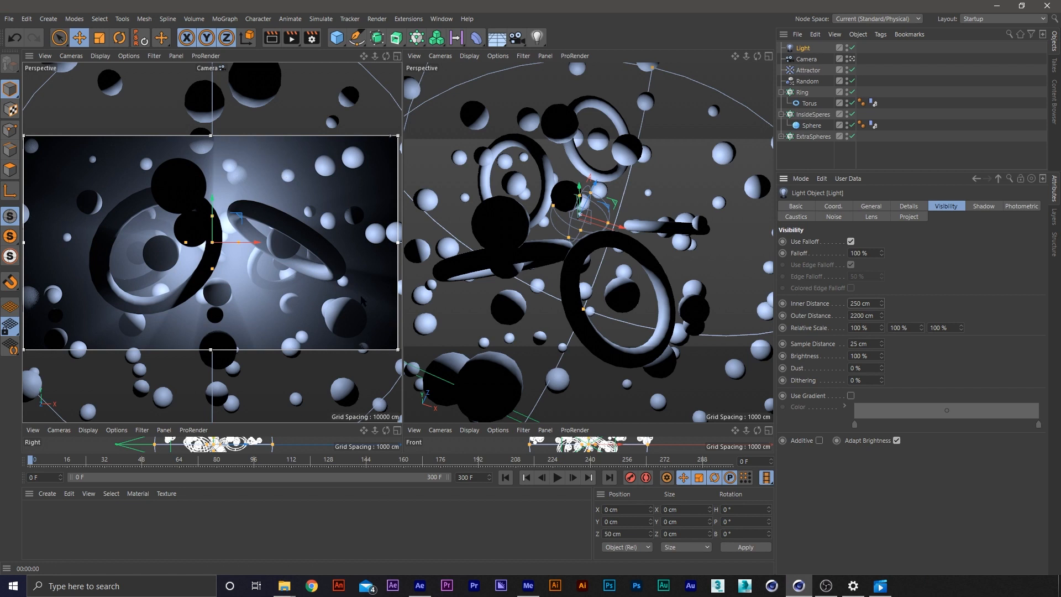
Enable the light's photometric intensity and set it to 2000 candela
{"action": "left_click", "coordinate": [871, 205]}
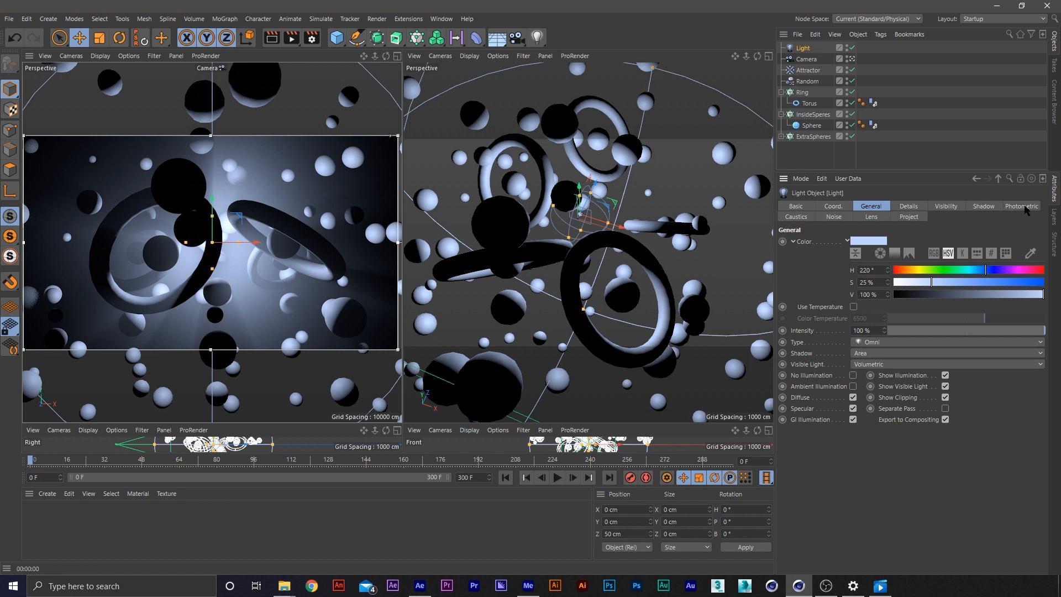
{"action": "left_click", "coordinate": [1023, 206]}
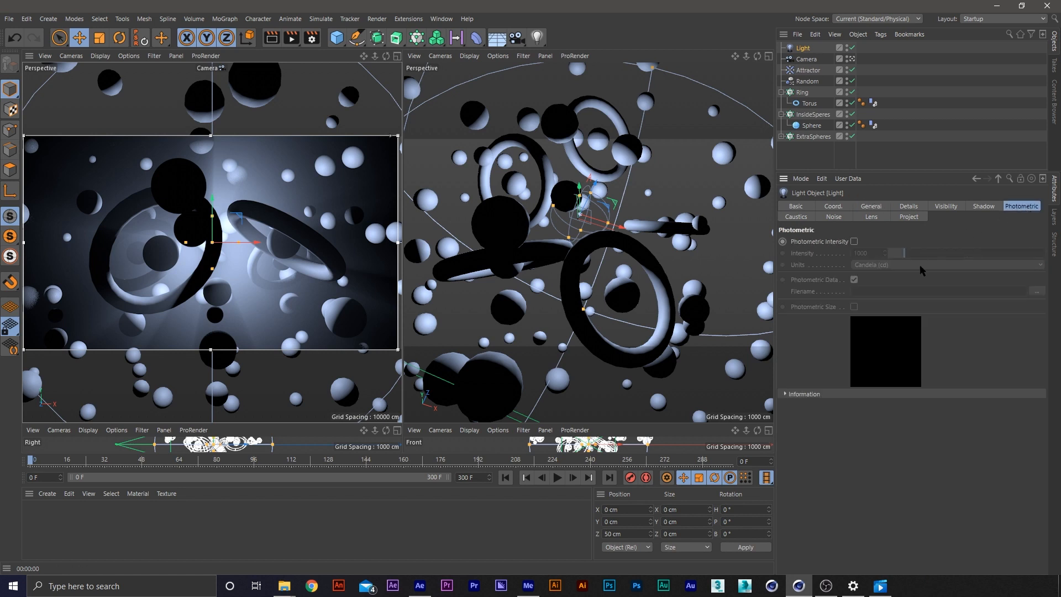
{"action": "left_click", "coordinate": [854, 242]}
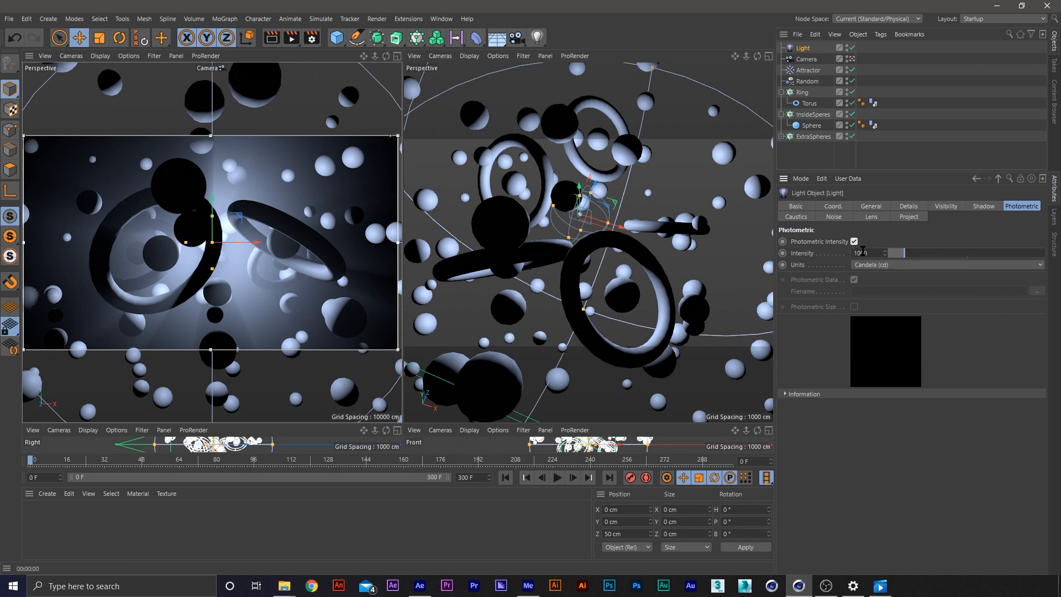
{"action": "double_click", "coordinate": [860, 252]}
{"action": "type", "text": "2000"}
{"action": "key", "text": "Return"}
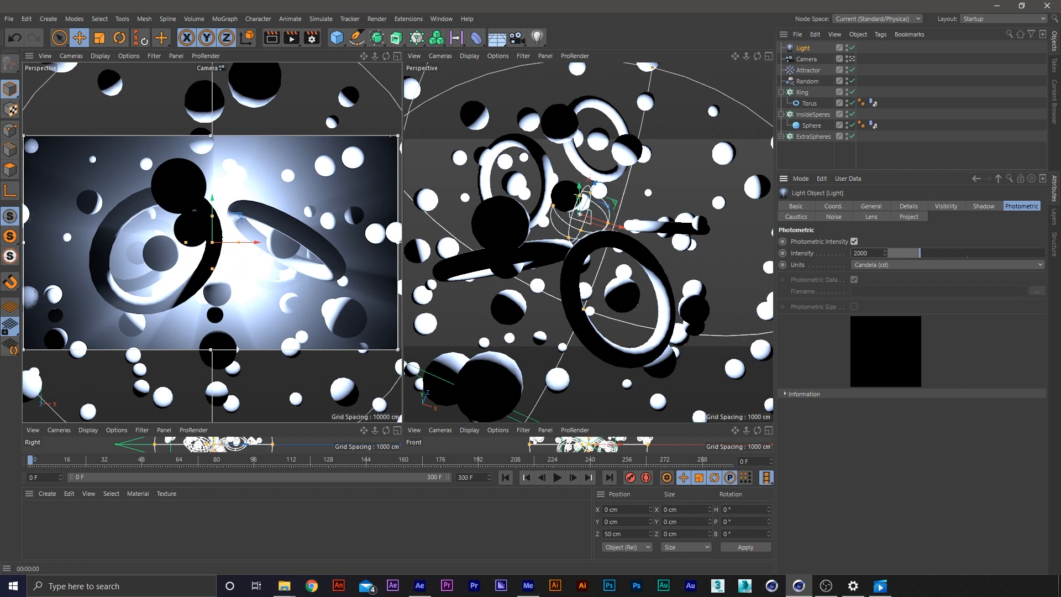
Create a new material and apply it to the Ring, InsideSperes and ExtraSpheres cloners
{"action": "left_click", "coordinate": [243, 187]}
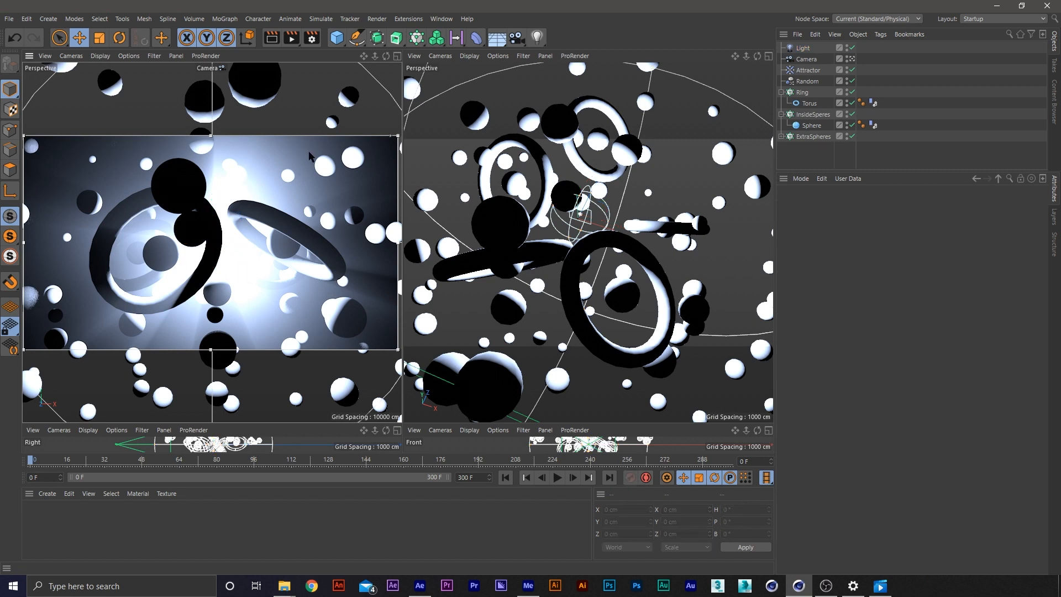
{"action": "double_click", "coordinate": [91, 522]}
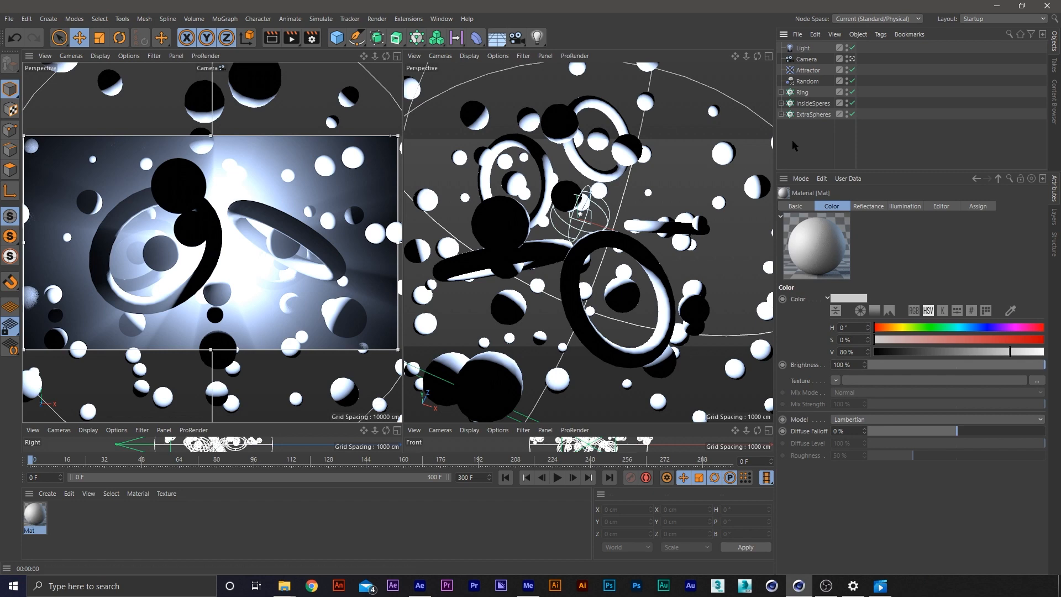
{"action": "left_click_drag", "start_coordinate": [795, 140], "coordinate": [799, 87]}
{"action": "mouse_move", "coordinate": [34, 514]}
{"action": "left_mouse_down"}
{"action": "mouse_move", "coordinate": [405, 270]}
{"action": "mouse_move", "coordinate": [860, 93]}
{"action": "mouse_move", "coordinate": [866, 114]}
{"action": "left_mouse_up"}
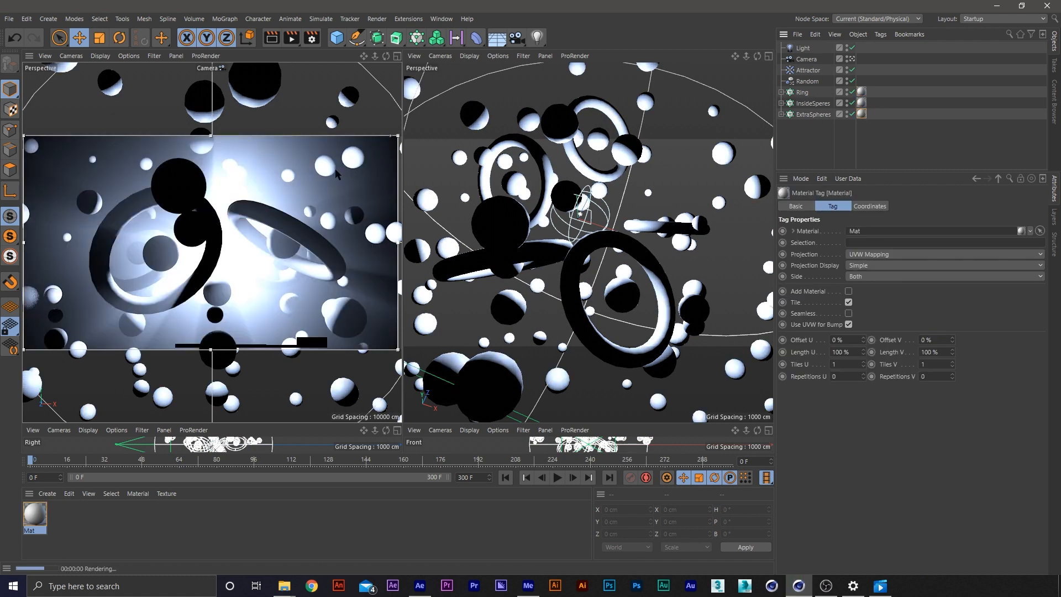
Open the new material for editing and make its colour black with a value of 0%
{"action": "double_click", "coordinate": [36, 514]}
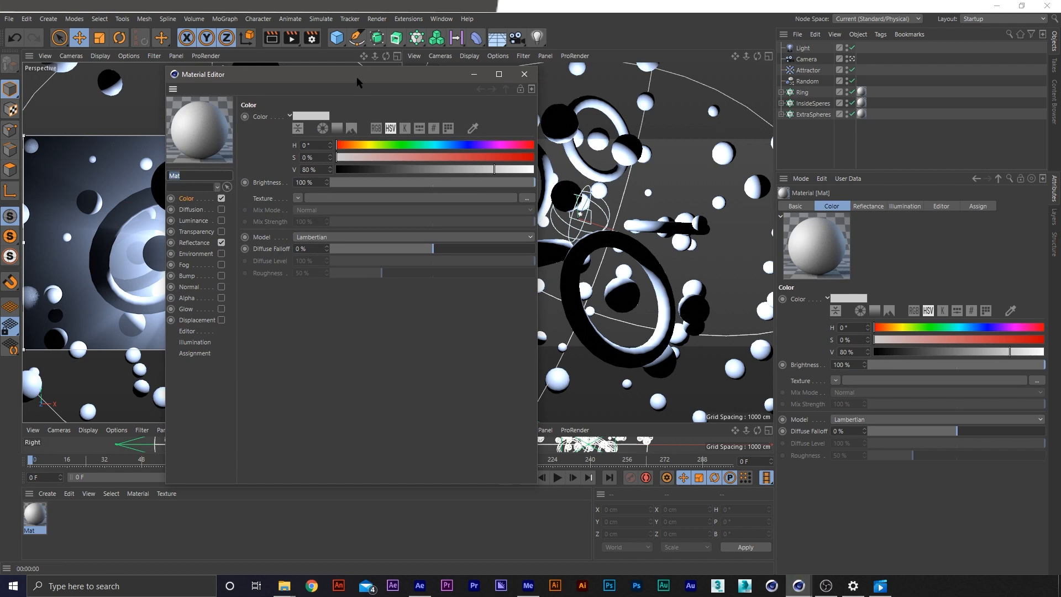
{"action": "left_click_drag", "start_coordinate": [357, 82], "coordinate": [565, 112]}
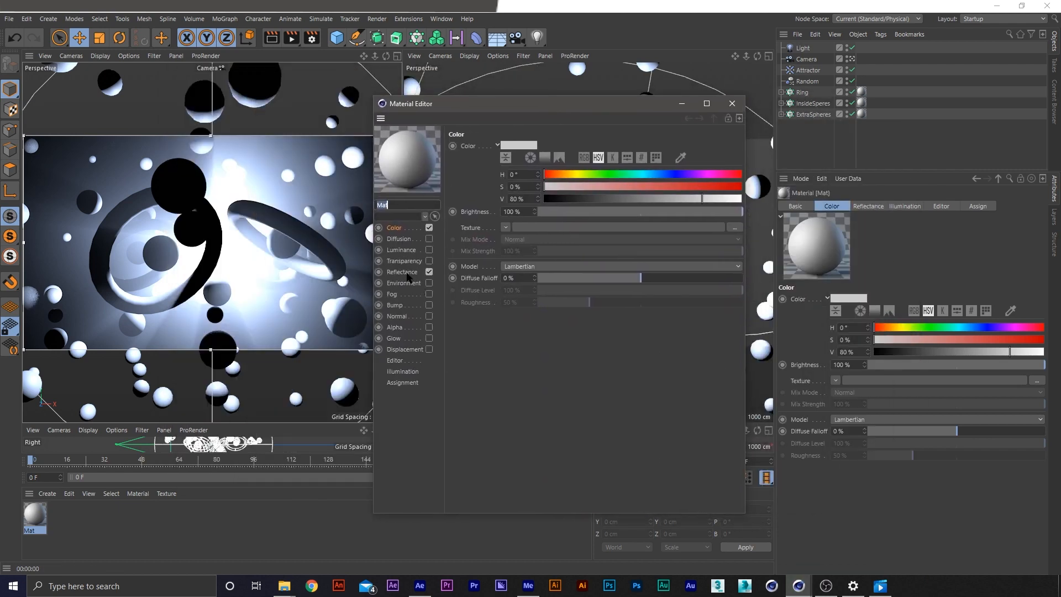
{"action": "left_click", "coordinate": [409, 230]}
{"action": "left_click_drag", "start_coordinate": [583, 200], "coordinate": [539, 200]}
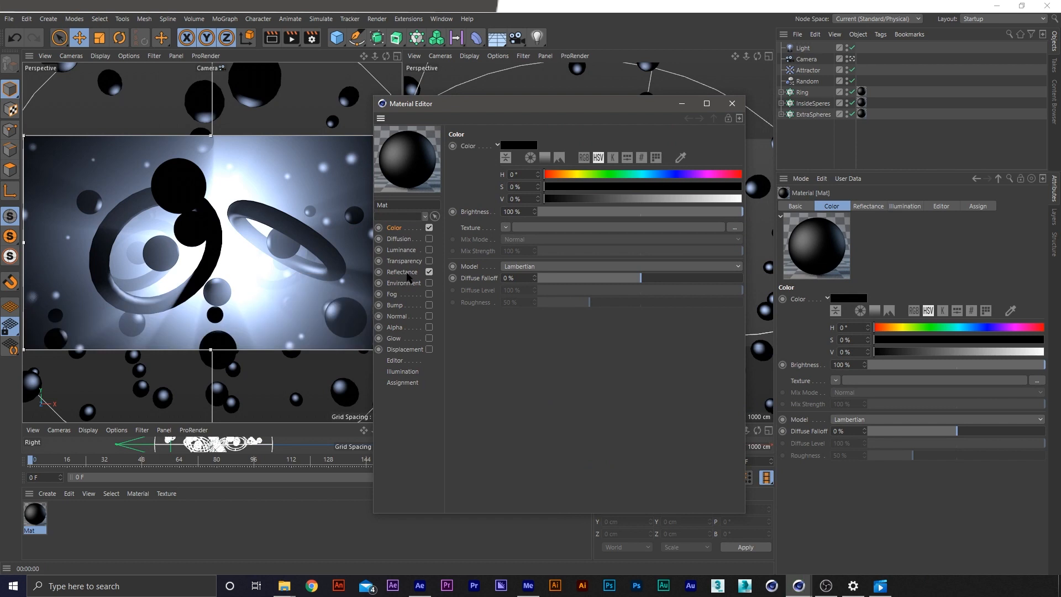
Change the material's default specular to Beckmann with 10% roughness and 100% reflection strength
{"action": "left_click", "coordinate": [403, 272]}
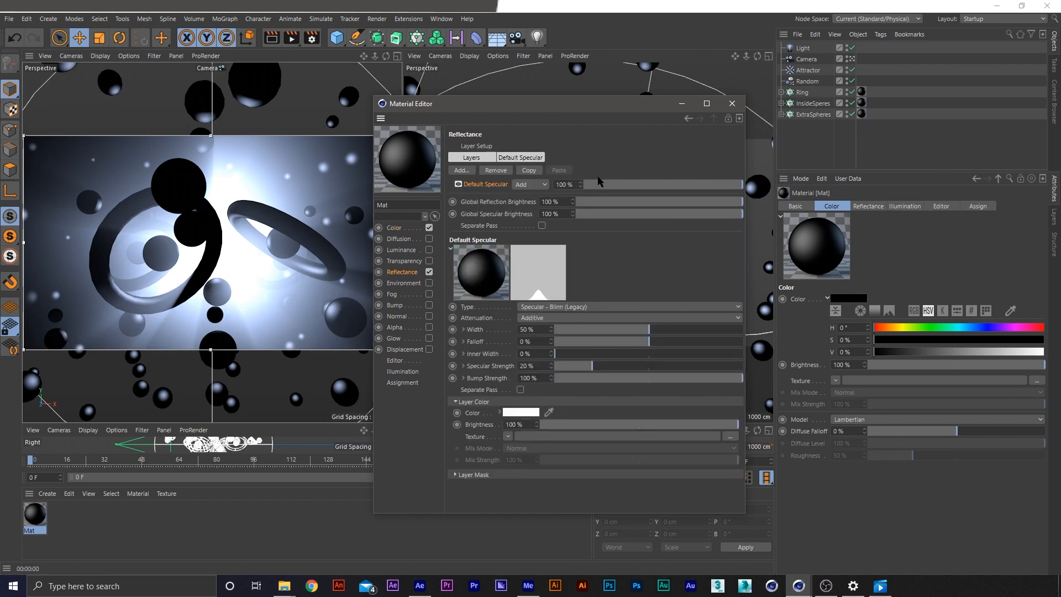
{"action": "left_click", "coordinate": [548, 307]}
{"action": "left_click", "coordinate": [565, 325]}
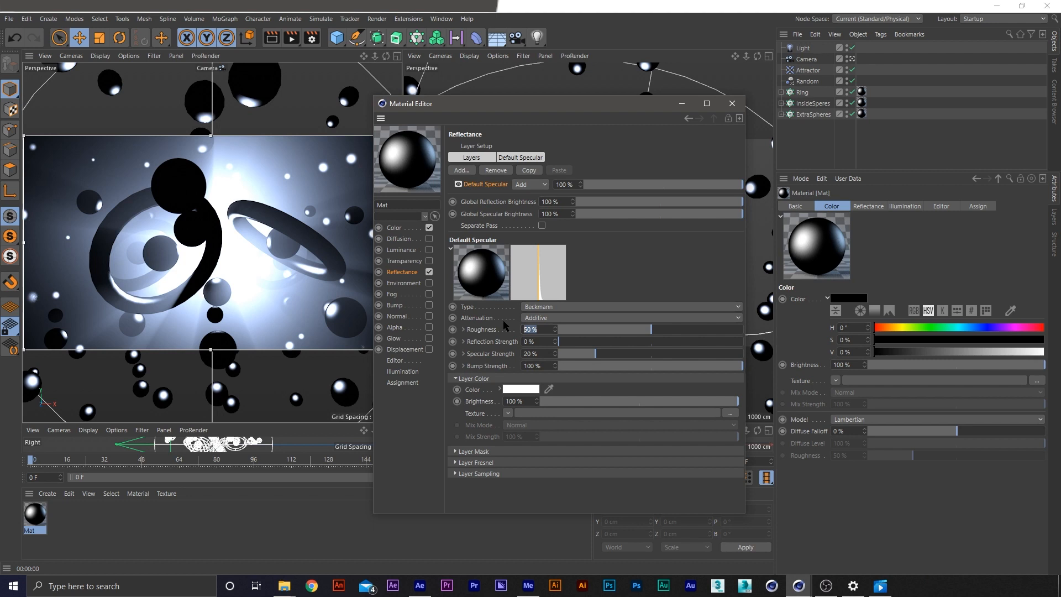
{"action": "type", "text": "10"}
{"action": "left_click", "coordinate": [544, 341]}
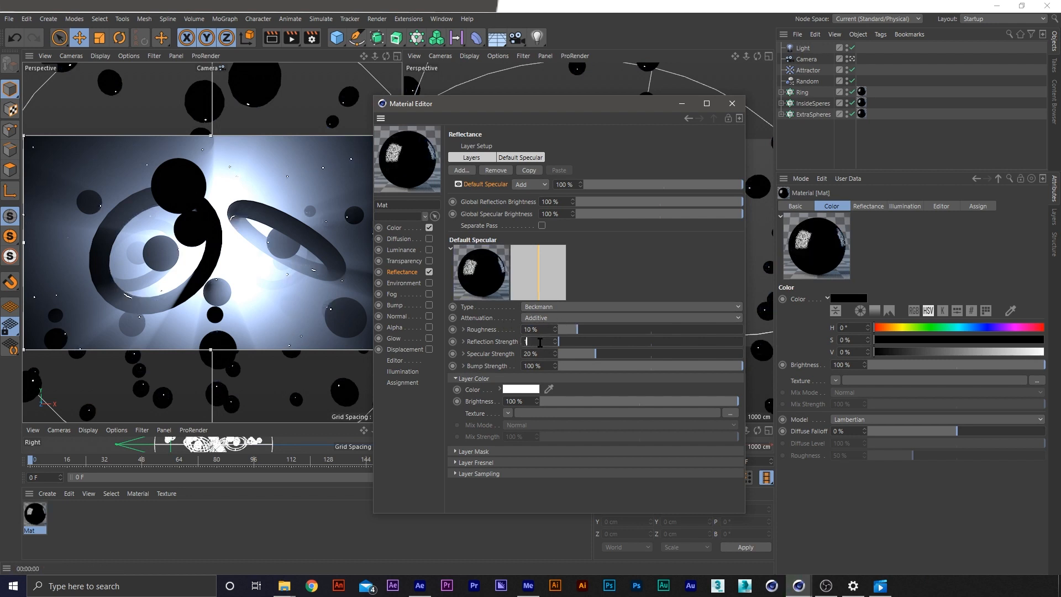
{"action": "type", "text": "100"}
{"action": "key", "text": "Return"}
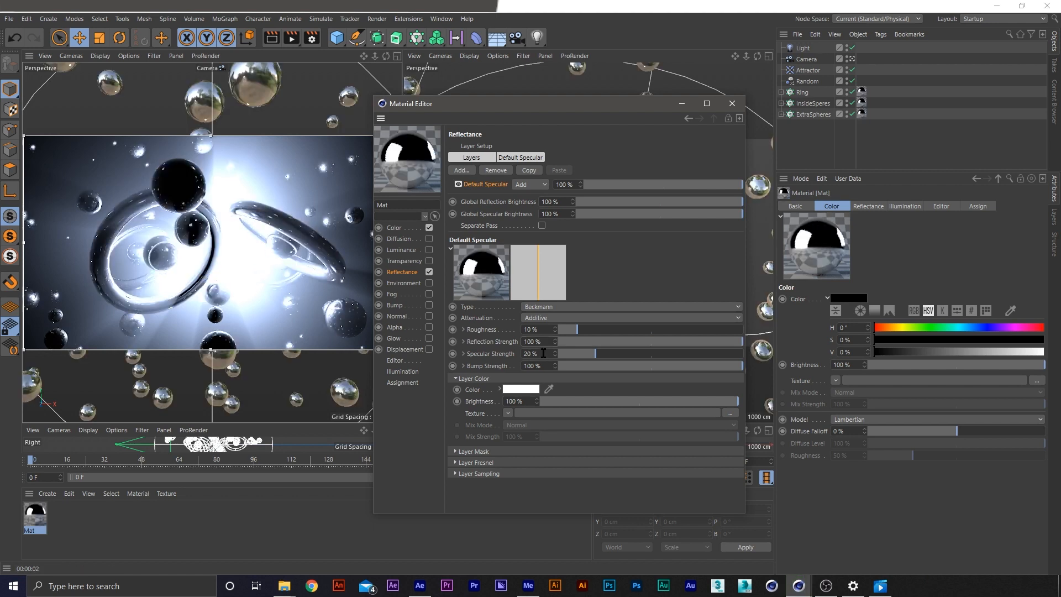
Set the reflectance layer's Fresnel to Dielectric
{"action": "left_click", "coordinate": [483, 452]}
{"action": "left_click", "coordinate": [495, 453]}
{"action": "left_click", "coordinate": [488, 467]}
{"action": "left_click", "coordinate": [524, 473]}
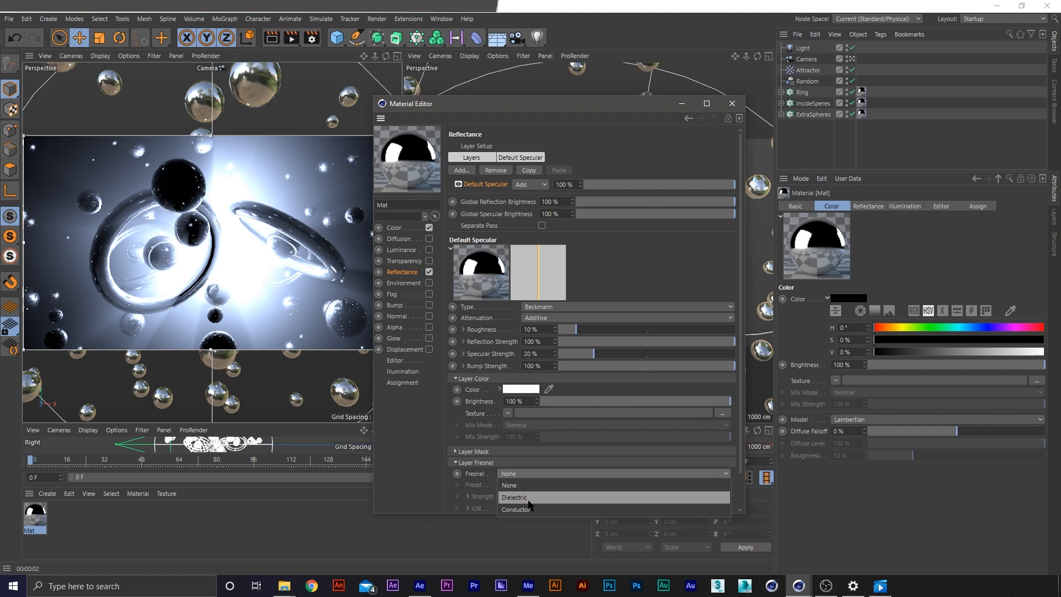
{"action": "left_click", "coordinate": [515, 498]}
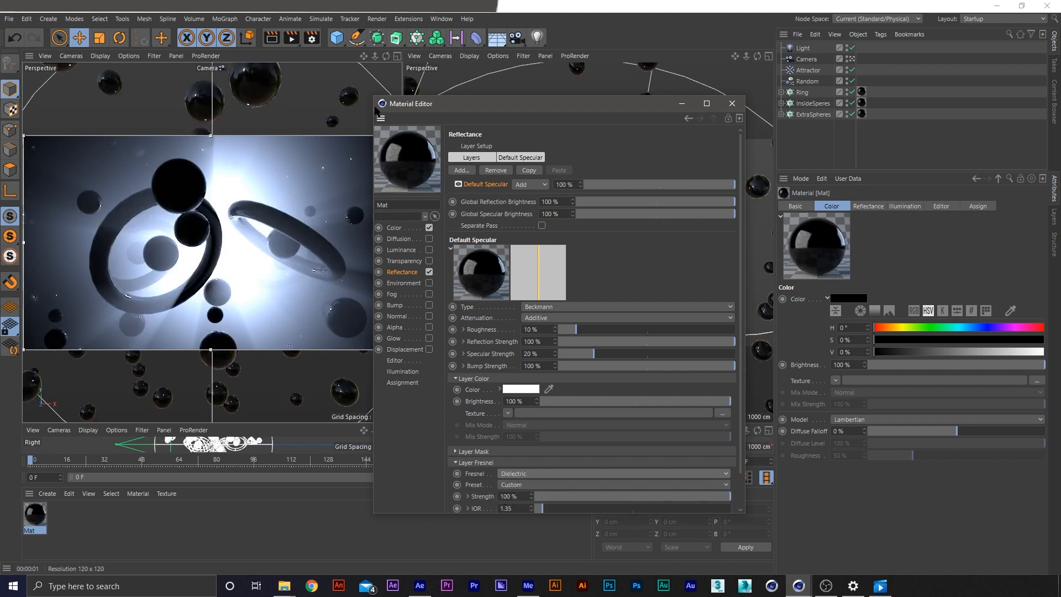
Examine the material in an enlarged camera view with a larger render region, and restore the multi-view layout and region size
{"action": "left_click", "coordinate": [397, 56]}
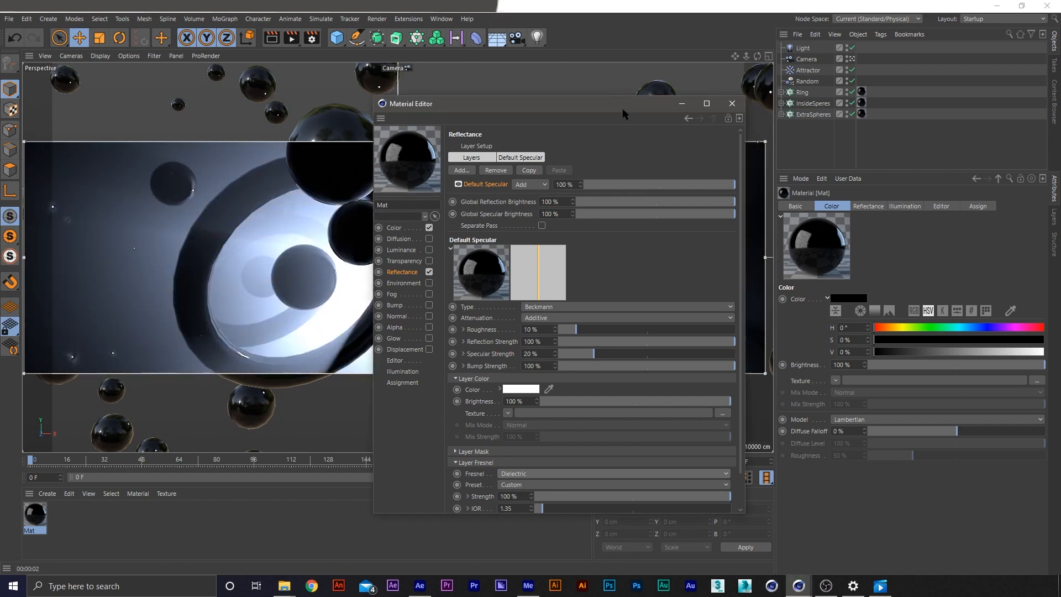
{"action": "left_click_drag", "start_coordinate": [615, 110], "coordinate": [940, 310]}
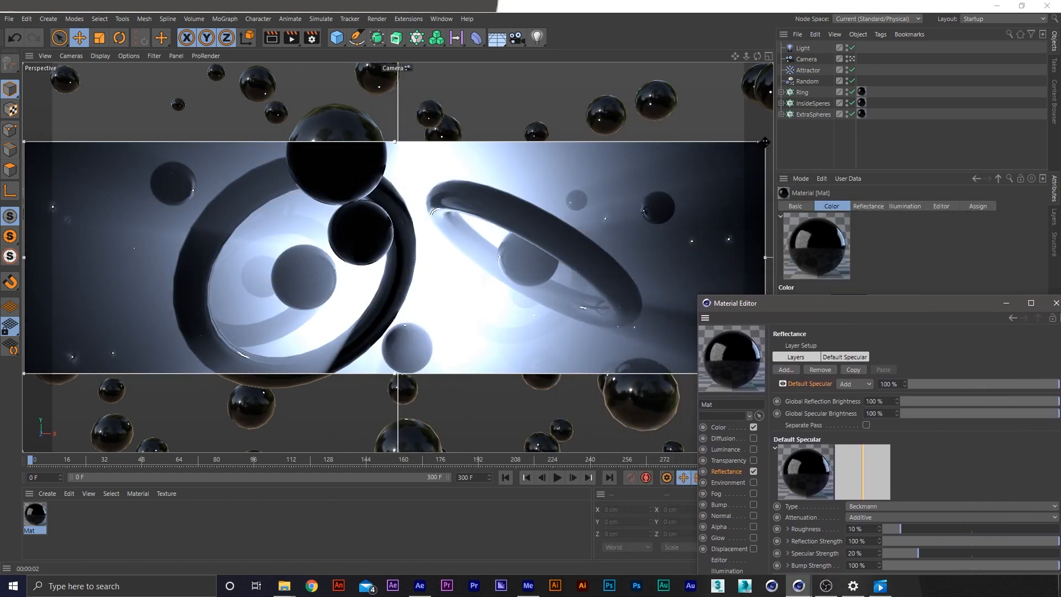
{"action": "left_click_drag", "start_coordinate": [765, 141], "coordinate": [757, 62]}
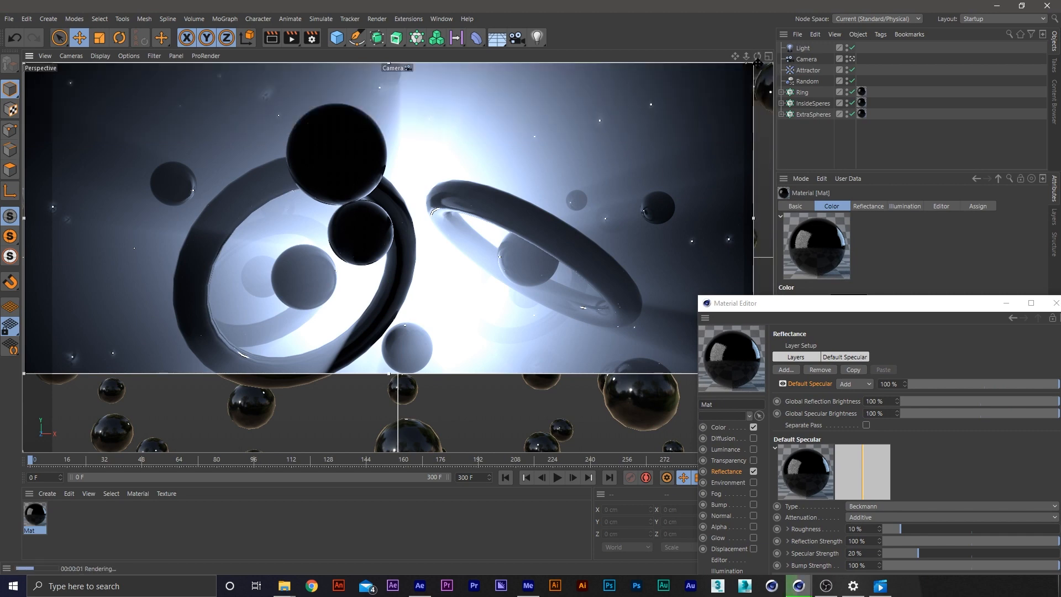
{"action": "left_click", "coordinate": [768, 56]}
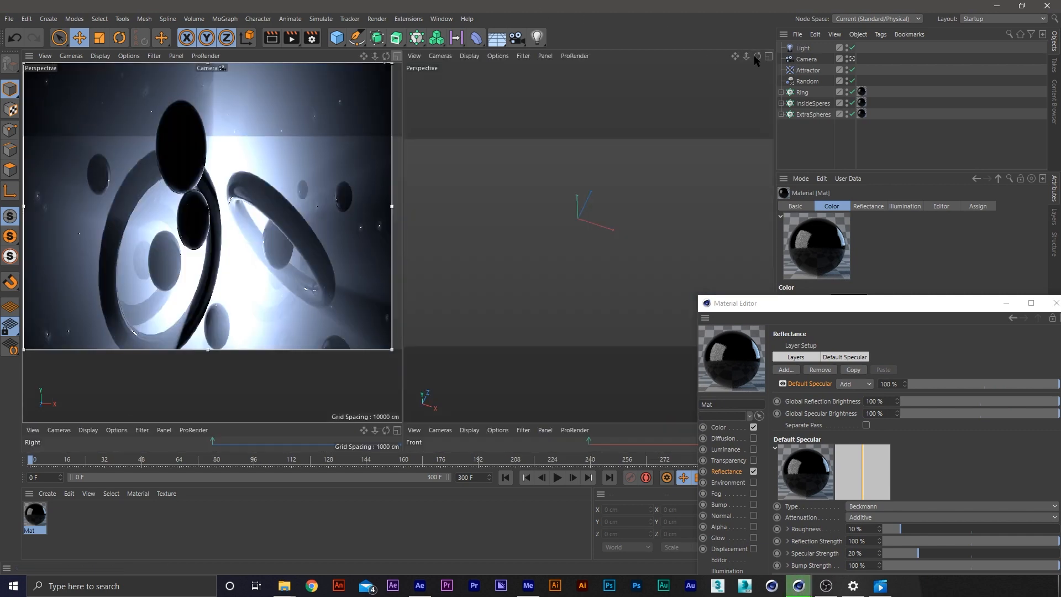
{"action": "left_click_drag", "start_coordinate": [842, 298], "coordinate": [685, 131]}
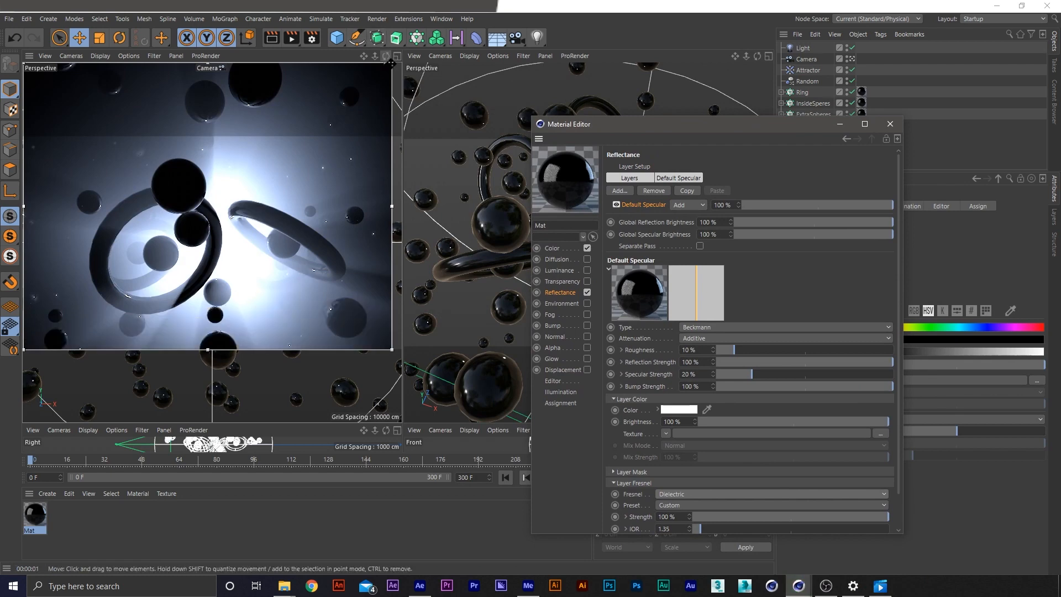
{"action": "left_click_drag", "start_coordinate": [392, 63], "coordinate": [401, 140]}
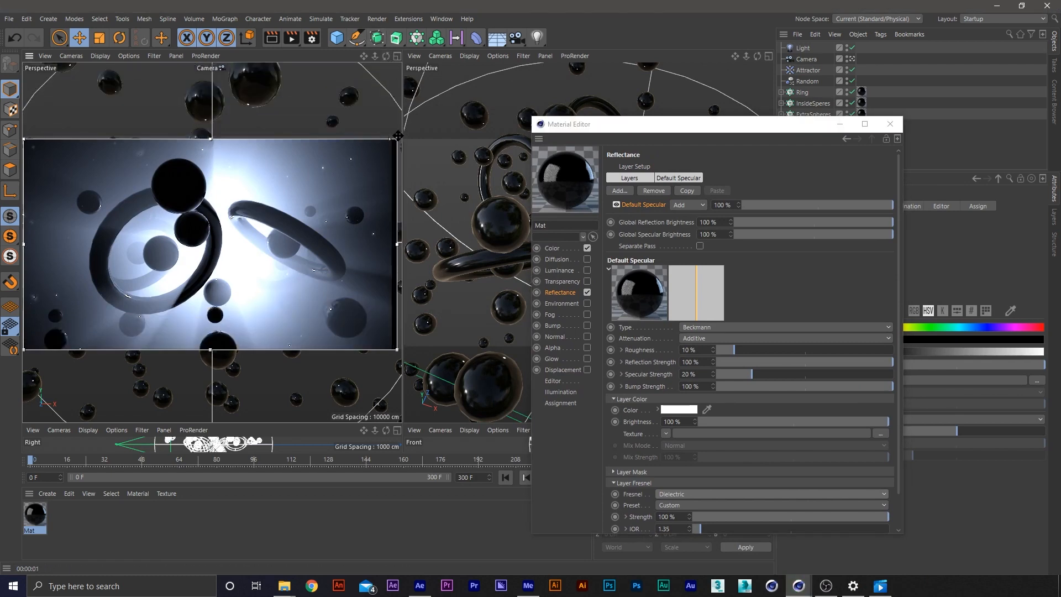
Close the material editor and turn off the Interactive Render Region
{"action": "left_click", "coordinate": [890, 123]}
{"action": "left_click", "coordinate": [313, 37]}
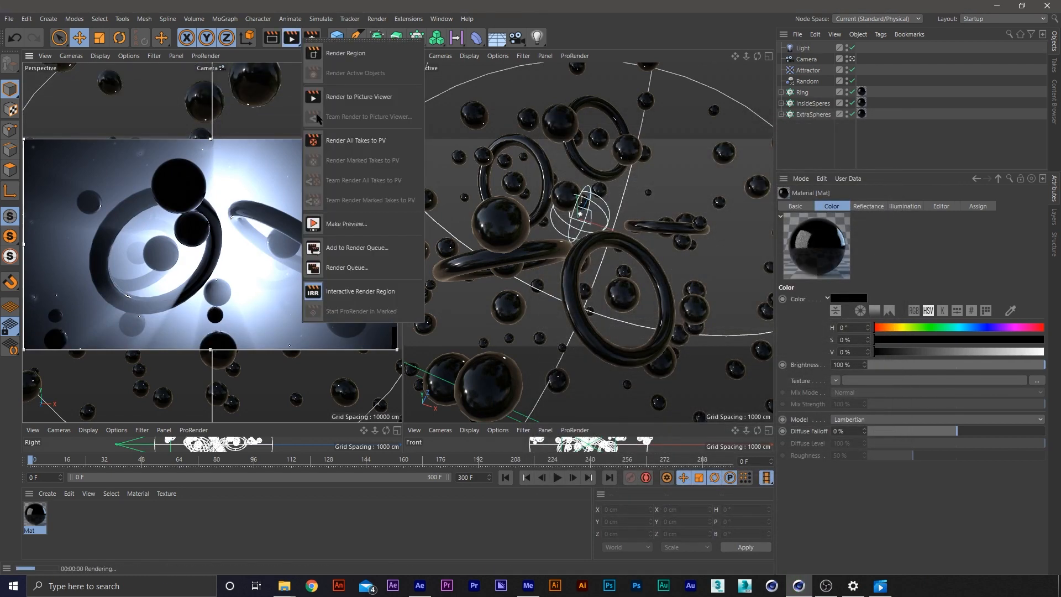
{"action": "left_click", "coordinate": [375, 293]}
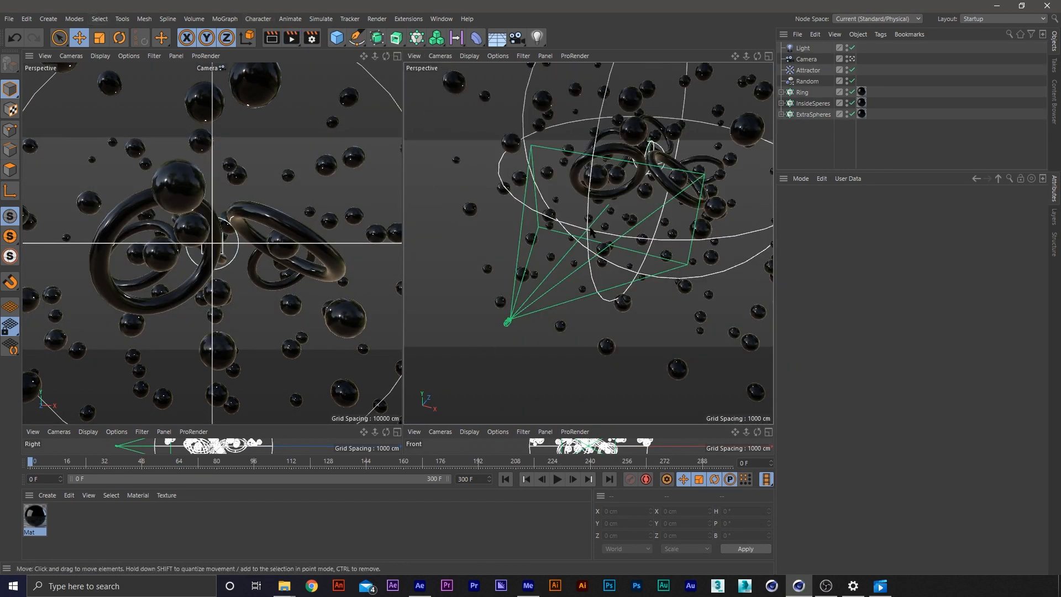
Add a null object to the scene and make the camera its child
{"action": "left_click", "coordinate": [27, 19]}
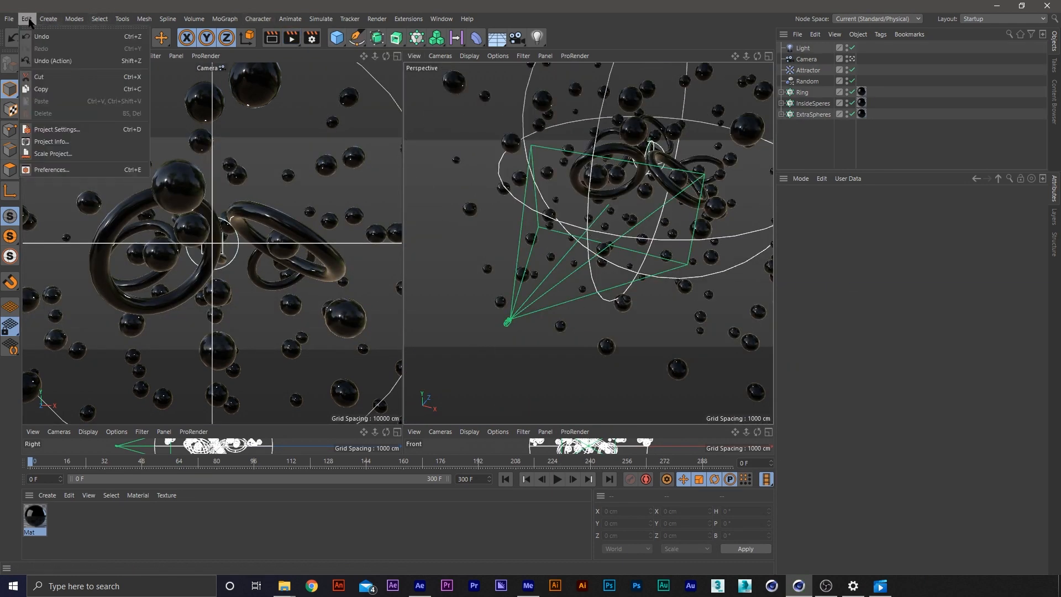
{"action": "left_click", "coordinate": [54, 37]}
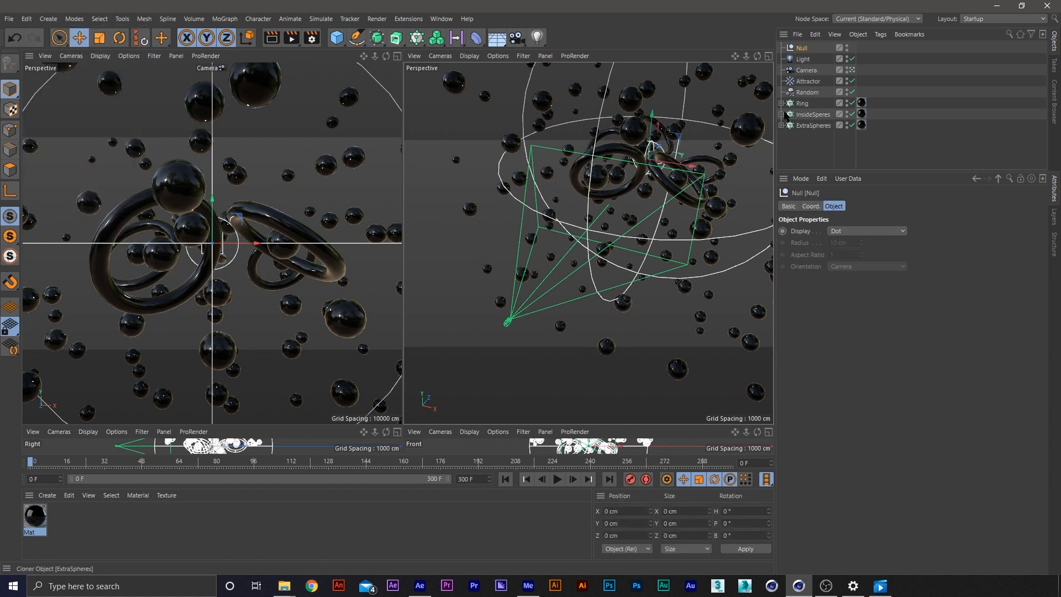
{"action": "mouse_move", "coordinate": [801, 47]}
{"action": "left_mouse_down"}
{"action": "mouse_move", "coordinate": [809, 68]}
{"action": "mouse_move", "coordinate": [806, 59]}
{"action": "left_mouse_up"}
{"action": "left_click", "coordinate": [805, 70]}
Try rotating the null in the perspective view to swing the camera, and undo the rotation
{"action": "key", "text": "r"}
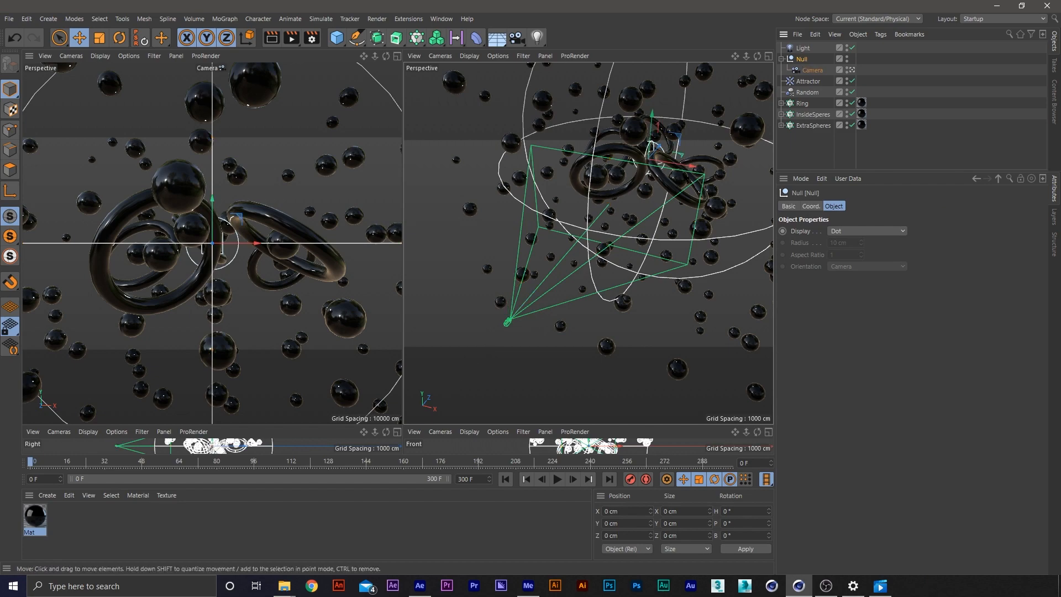
{"action": "mouse_move", "coordinate": [672, 162]}
{"action": "left_mouse_down"}
{"action": "mouse_move", "coordinate": [728, 171]}
{"action": "mouse_move", "coordinate": [615, 160]}
{"action": "mouse_move", "coordinate": [676, 162]}
{"action": "left_mouse_up"}
{"action": "key", "text": "ctrl+z"}
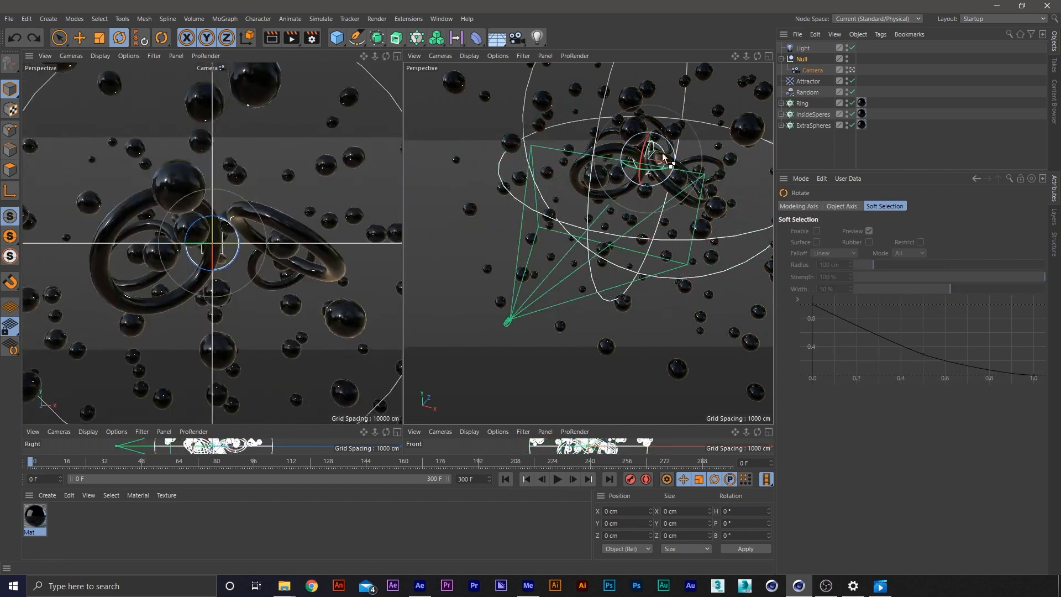
Add a Vibrate animation tag to the camera's parent null and preview the playback from the start
{"action": "left_click", "coordinate": [821, 57]}
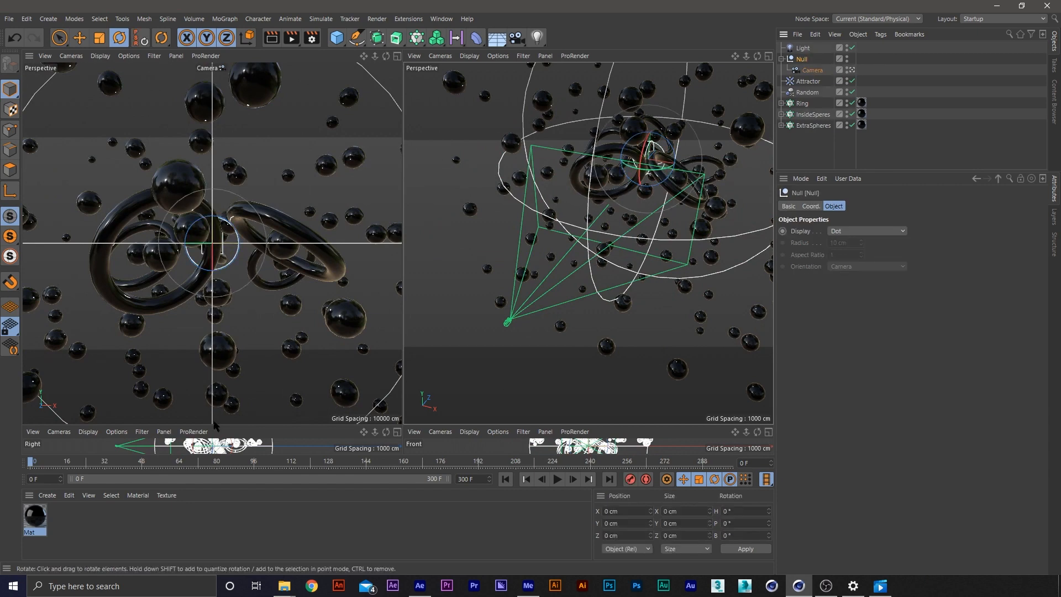
{"action": "right_click", "coordinate": [808, 61]}
{"action": "mouse_move", "coordinate": [864, 78]}
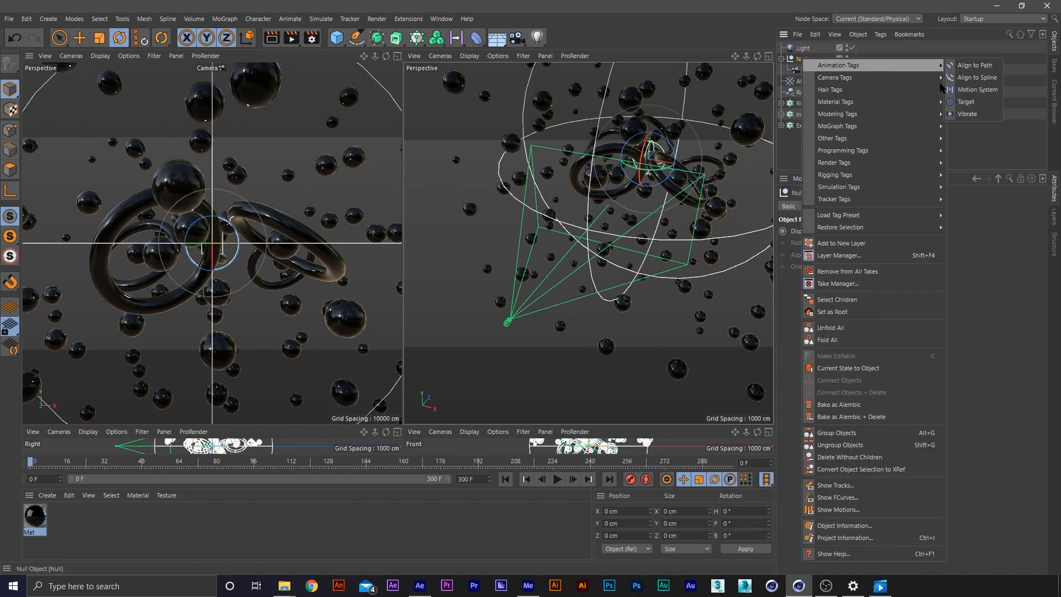
{"action": "left_click", "coordinate": [969, 116]}
{"action": "left_click", "coordinate": [876, 65]}
{"action": "left_click", "coordinate": [861, 59]}
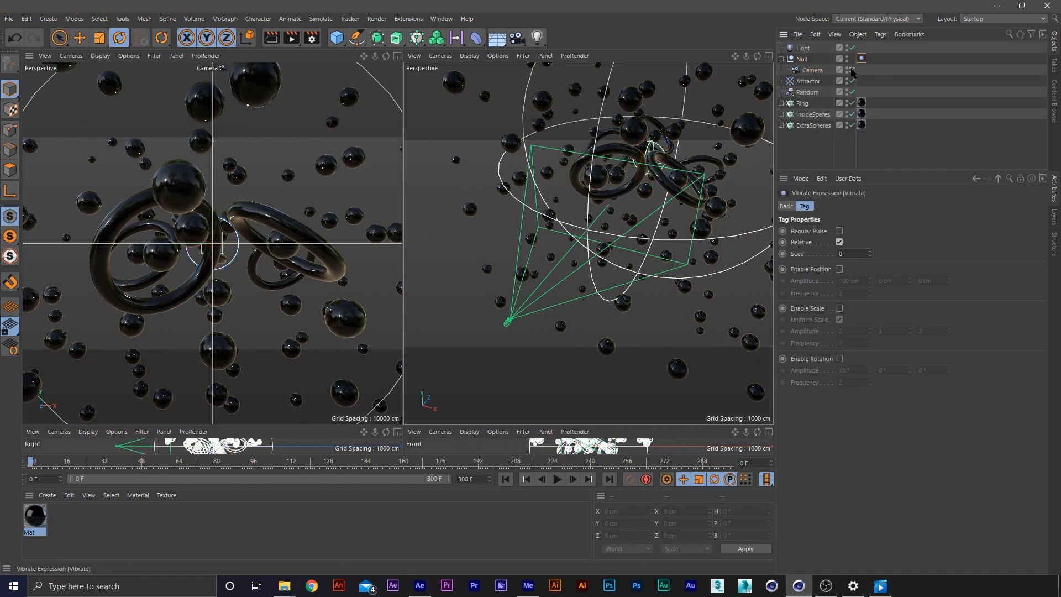
{"action": "key", "text": "F8"}
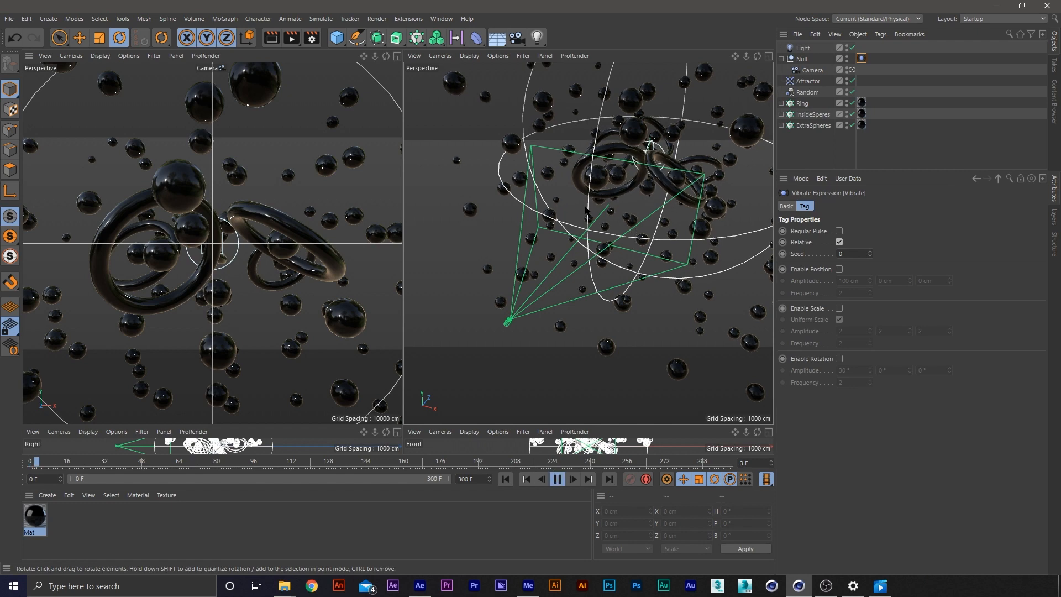
{"action": "left_click", "coordinate": [507, 480]}
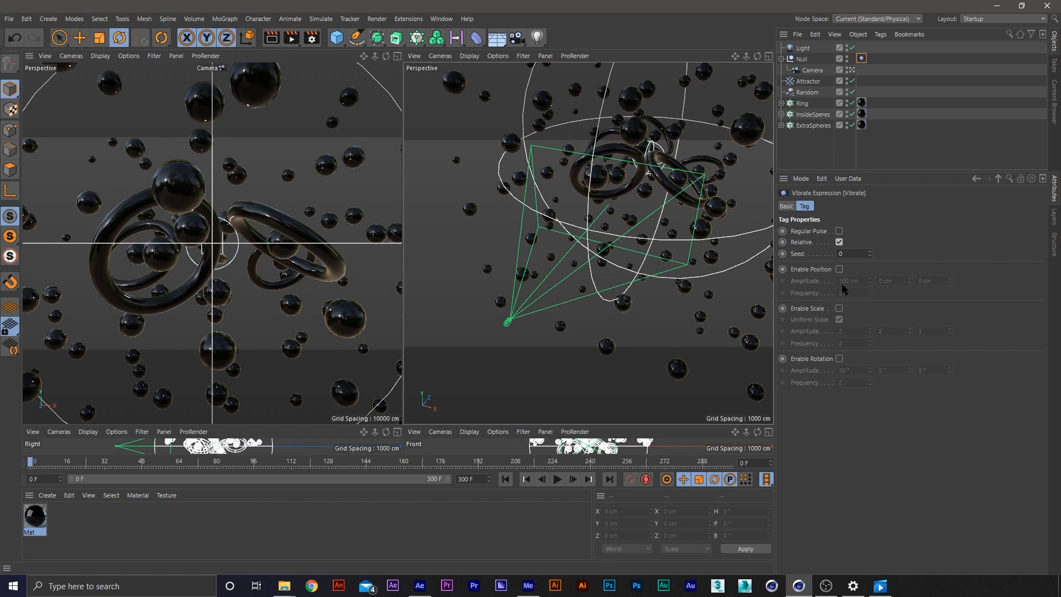
Enable rotation and position vibration in the null's Vibrate tag, checking the camera motion during playback
{"action": "left_click", "coordinate": [839, 358]}
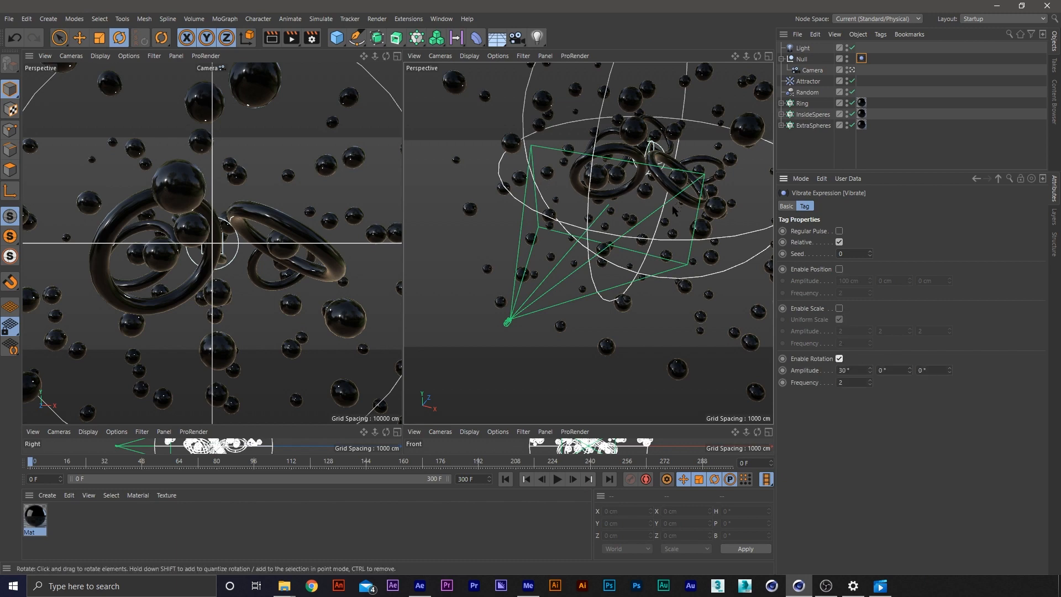
{"action": "key", "text": "F8"}
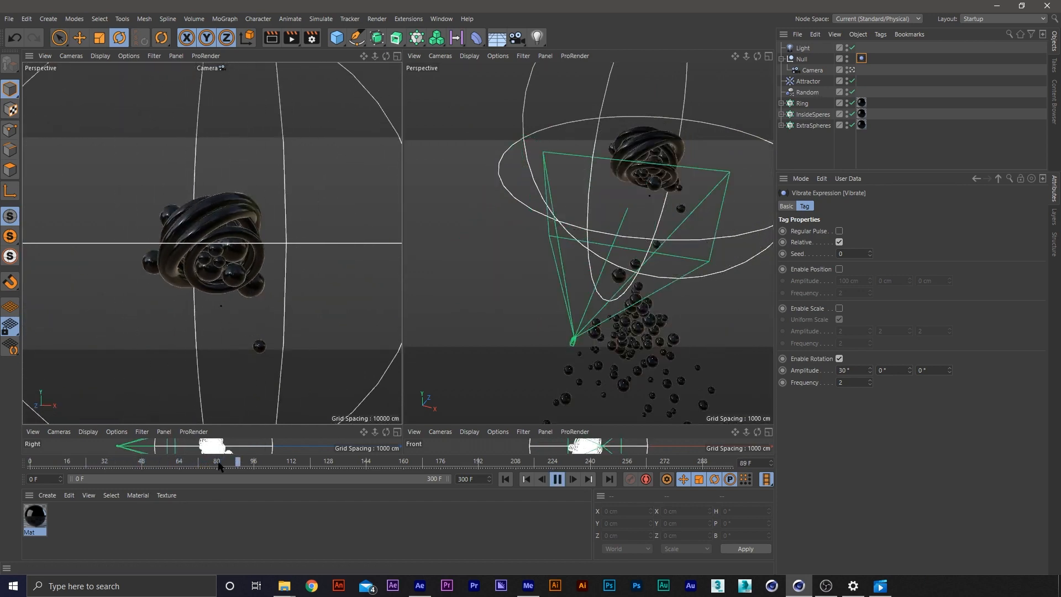
{"action": "left_click_drag", "start_coordinate": [273, 466], "coordinate": [2, 464]}
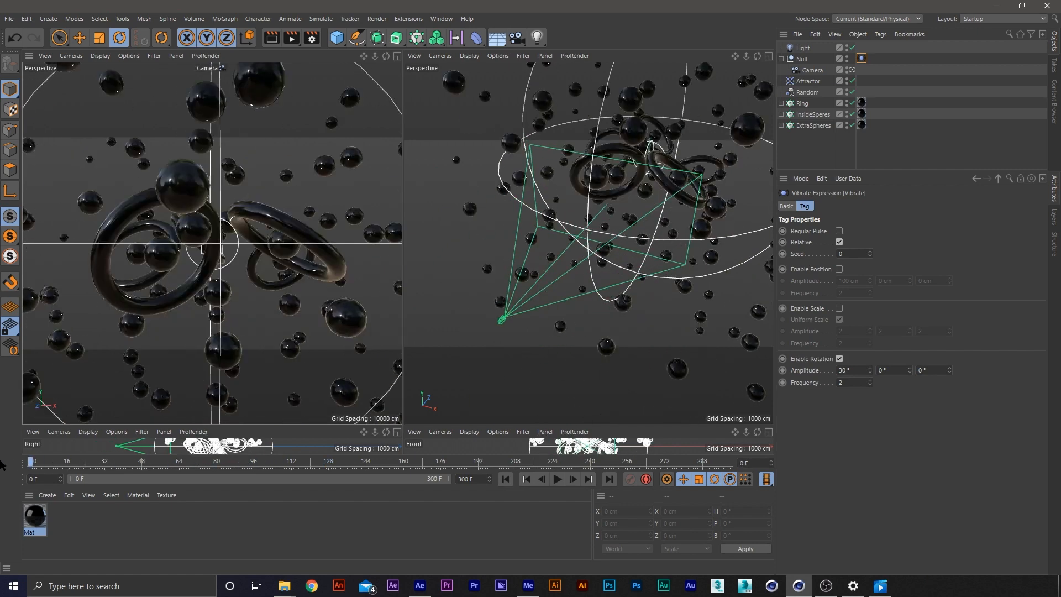
{"action": "left_click", "coordinate": [894, 63]}
{"action": "left_click", "coordinate": [862, 59]}
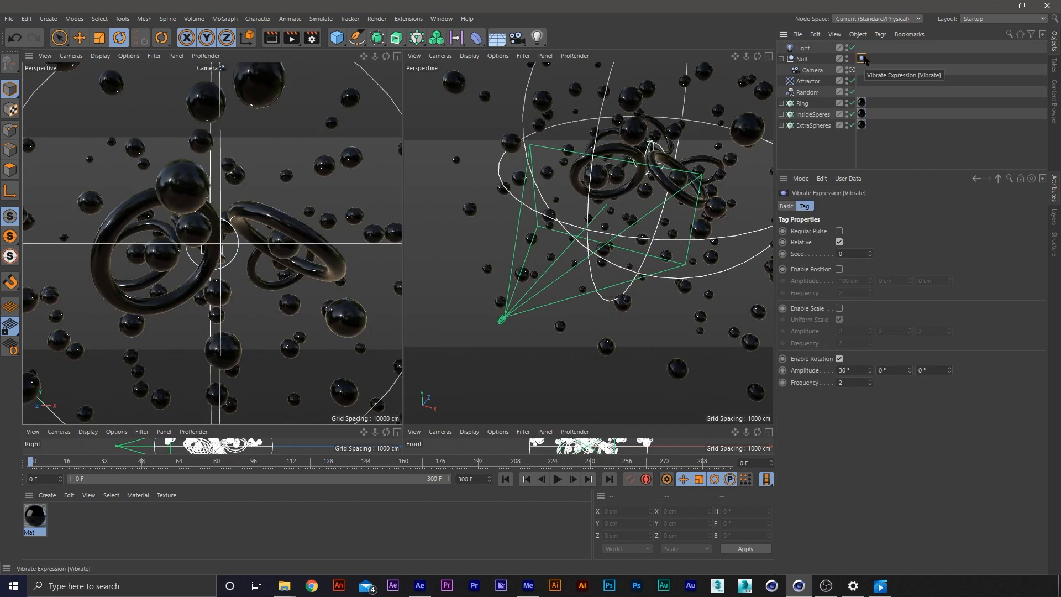
{"action": "left_click", "coordinate": [839, 269]}
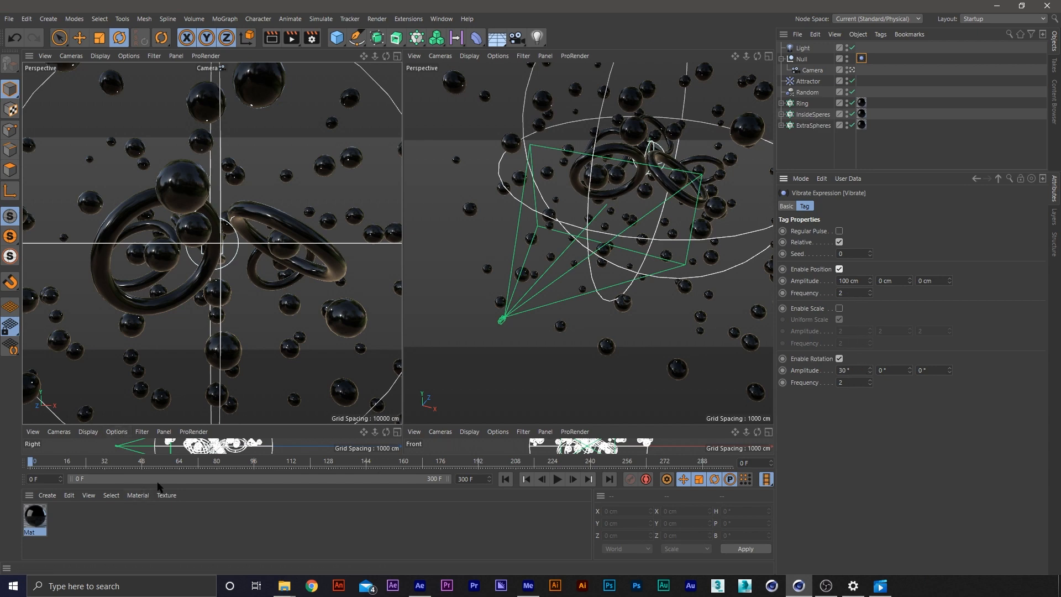
Keyframe the Vibrate tag's position and rotation amplitudes at frame 74, and set both to 0 at frame 125
{"action": "left_click_drag", "start_coordinate": [56, 463], "coordinate": [203, 472]}
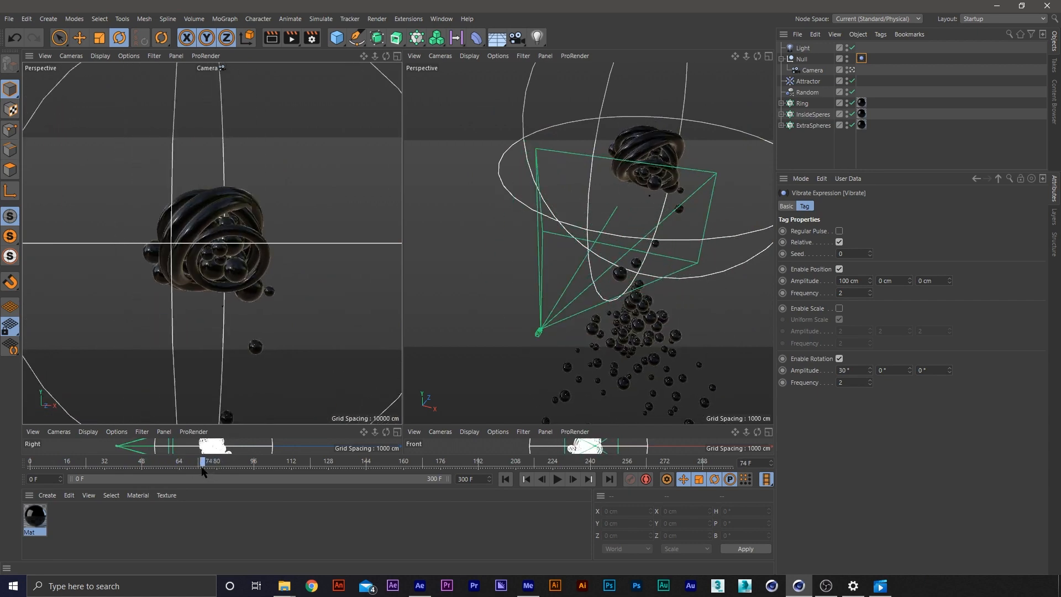
{"action": "left_click", "coordinate": [782, 280]}
{"action": "left_click_drag", "start_coordinate": [205, 465], "coordinate": [322, 478]}
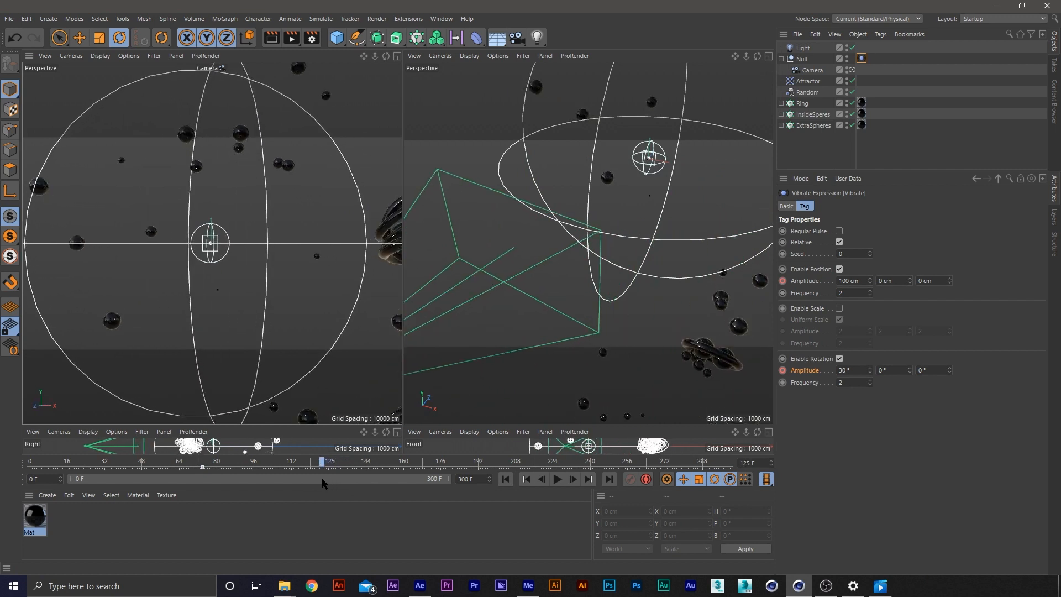
{"action": "double_click", "coordinate": [855, 280]}
{"action": "type", "text": "0"}
{"action": "left_click_drag", "start_coordinate": [856, 367], "coordinate": [827, 364]}
{"action": "type", "text": "0"}
{"action": "key", "text": "Return"}
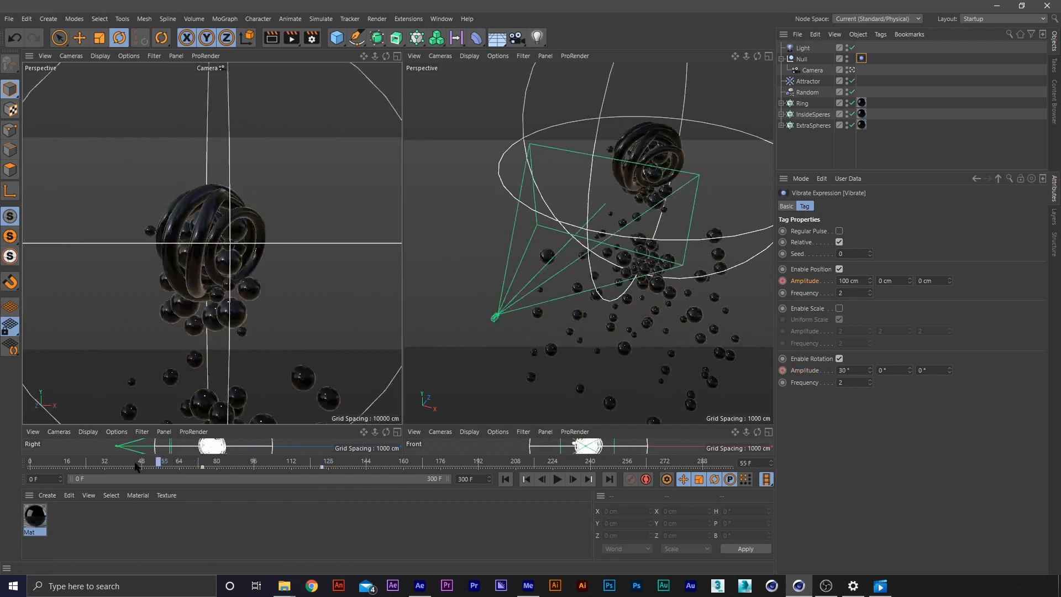
Set the Vibrate tag's amplitudes to 0 at frame 0 and keyframe them
{"action": "double_click", "coordinate": [859, 280]}
{"action": "type", "text": "0"}
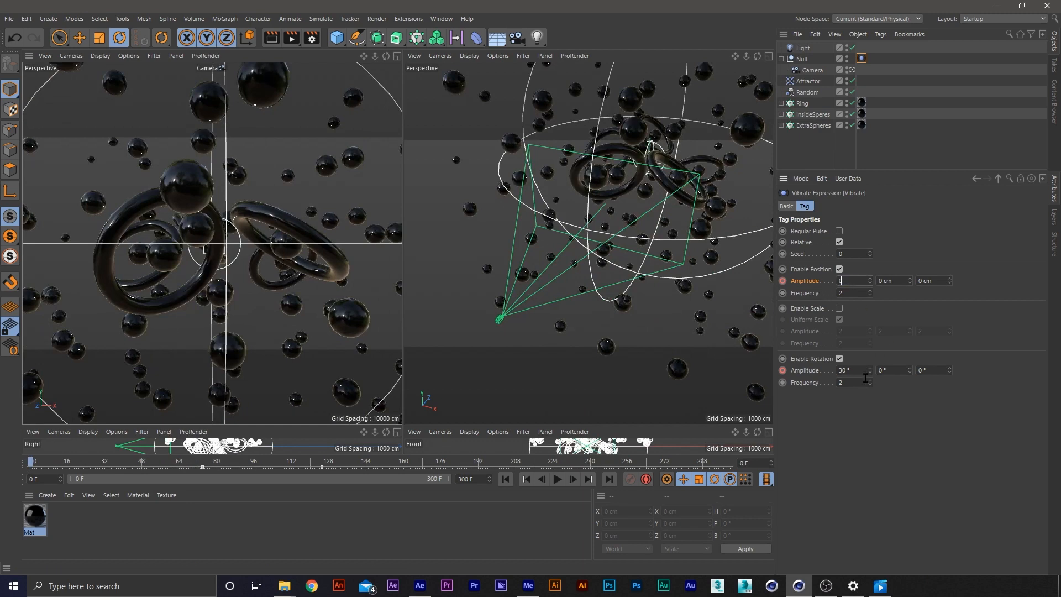
{"action": "left_click", "coordinate": [782, 281]}
Review the keyframed camera vibration by playing and scrubbing through the animation
{"action": "left_click_drag", "start_coordinate": [32, 464], "coordinate": [172, 443]}
{"action": "key", "text": "F8"}
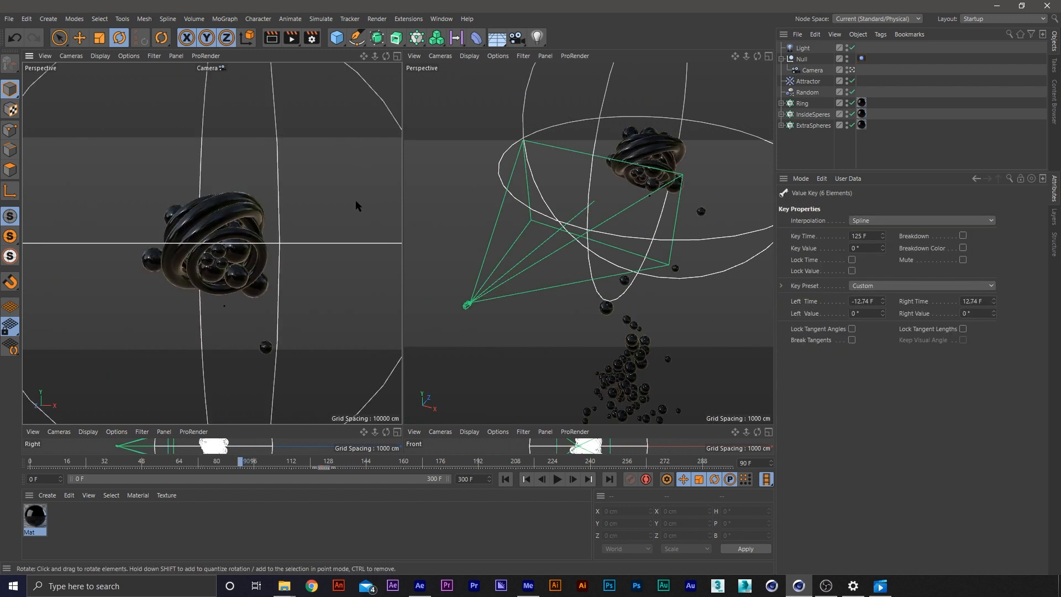
{"action": "key", "text": "F8"}
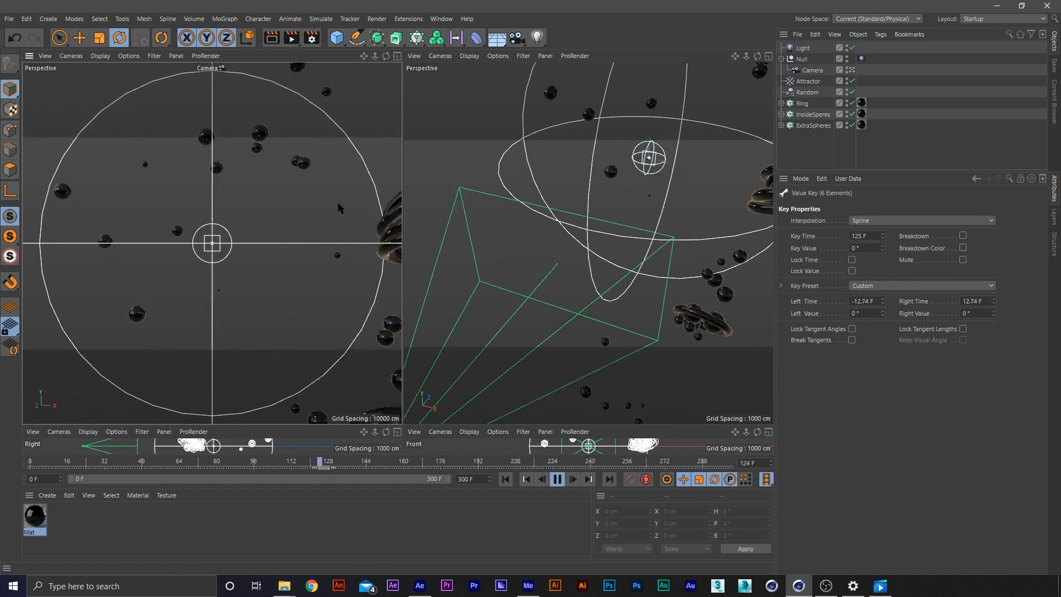
{"action": "key", "text": "F8"}
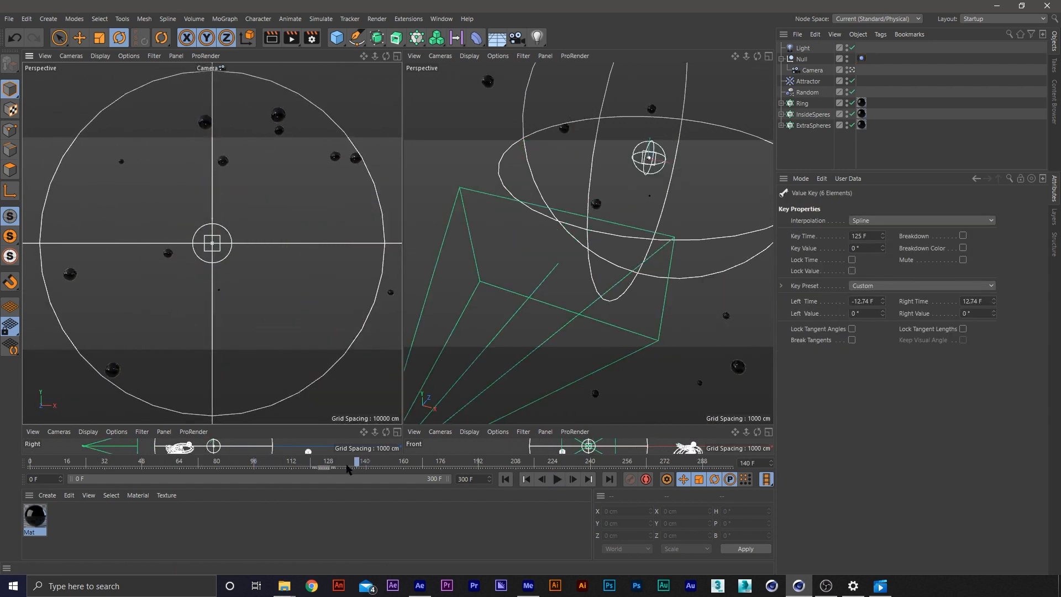
{"action": "left_click_drag", "start_coordinate": [347, 465], "coordinate": [29, 463]}
{"action": "key", "text": "F8"}
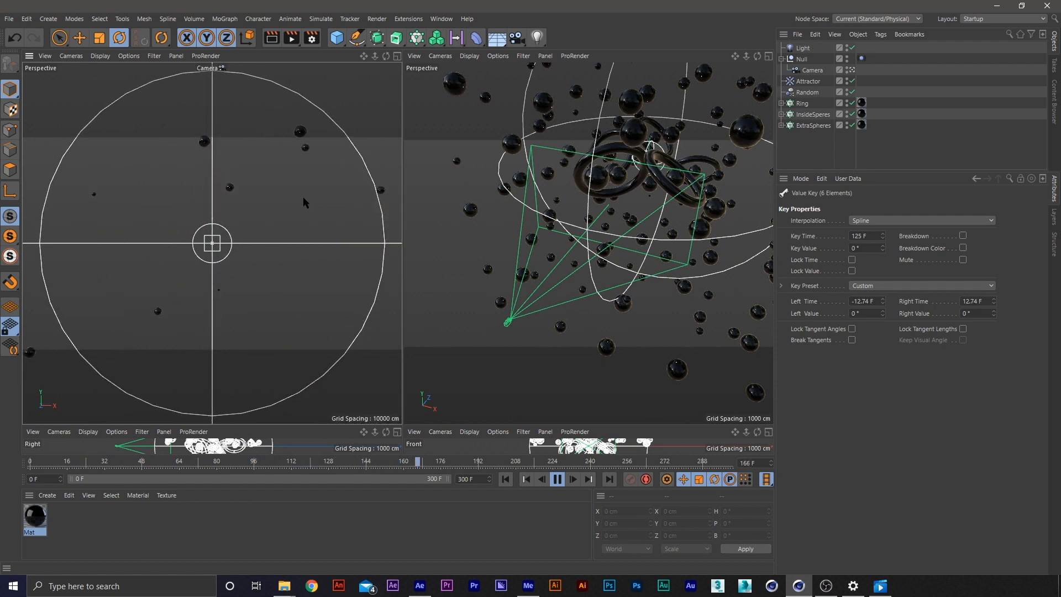
{"action": "left_click_drag", "start_coordinate": [500, 465], "coordinate": [617, 470]}
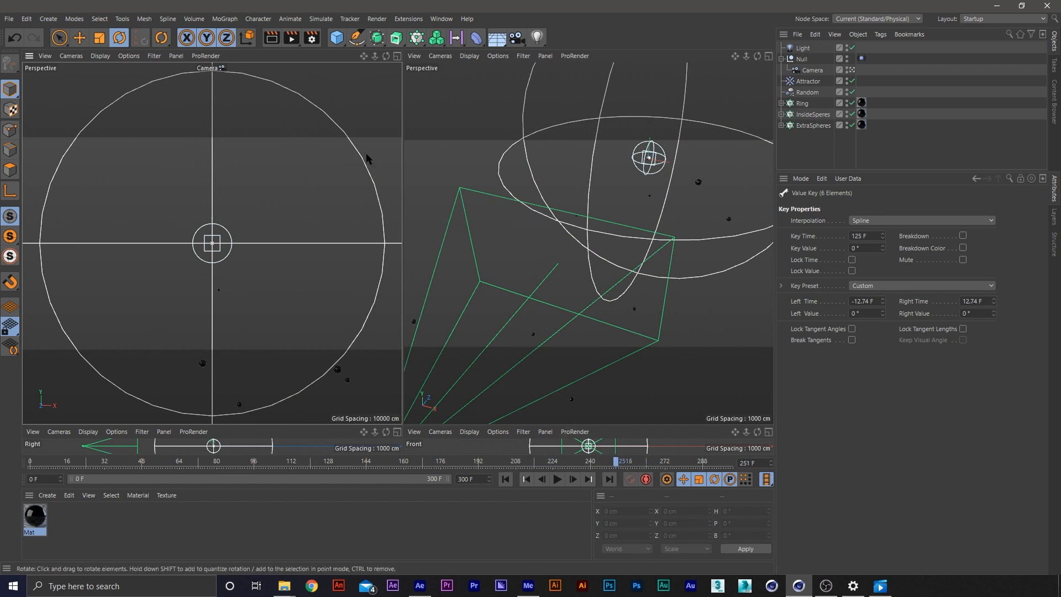
Set the render output format to PNG with an alpha channel, and close the render settings
{"action": "left_click", "coordinate": [319, 39]}
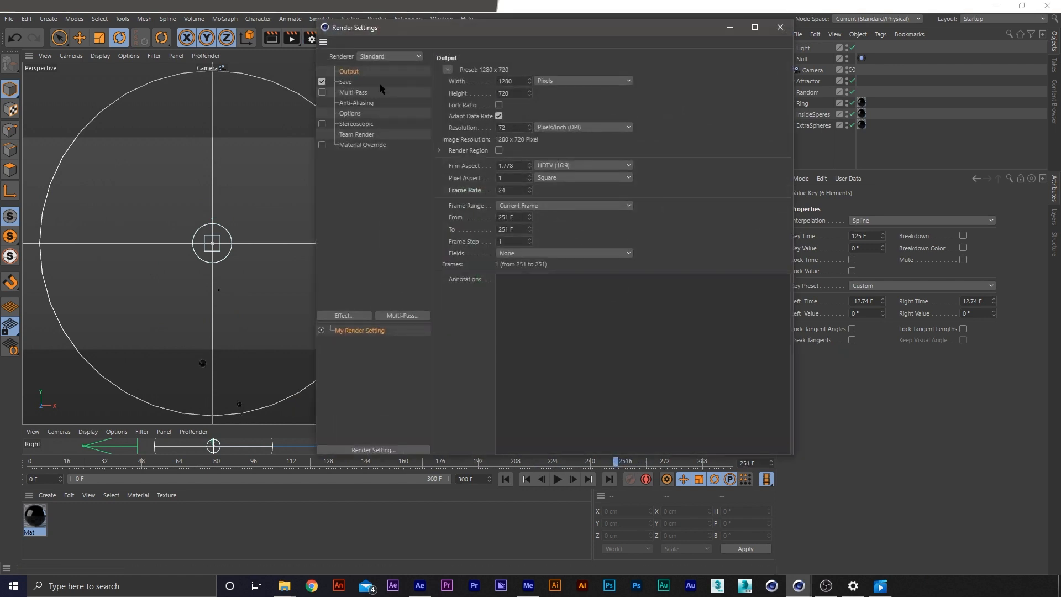
{"action": "left_click", "coordinate": [346, 82]}
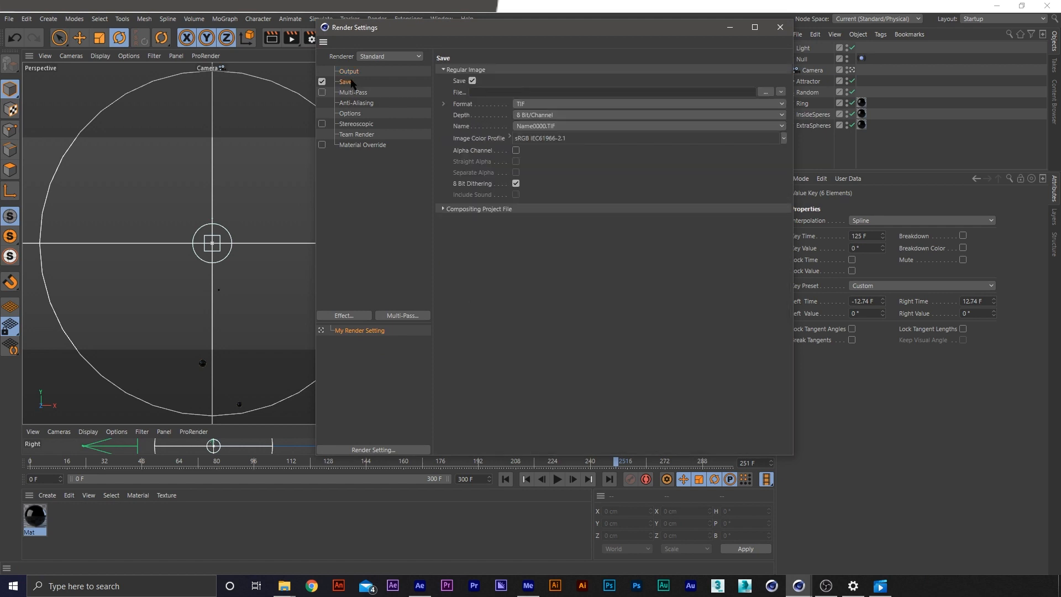
{"action": "left_click", "coordinate": [590, 100]}
{"action": "left_click", "coordinate": [543, 227]}
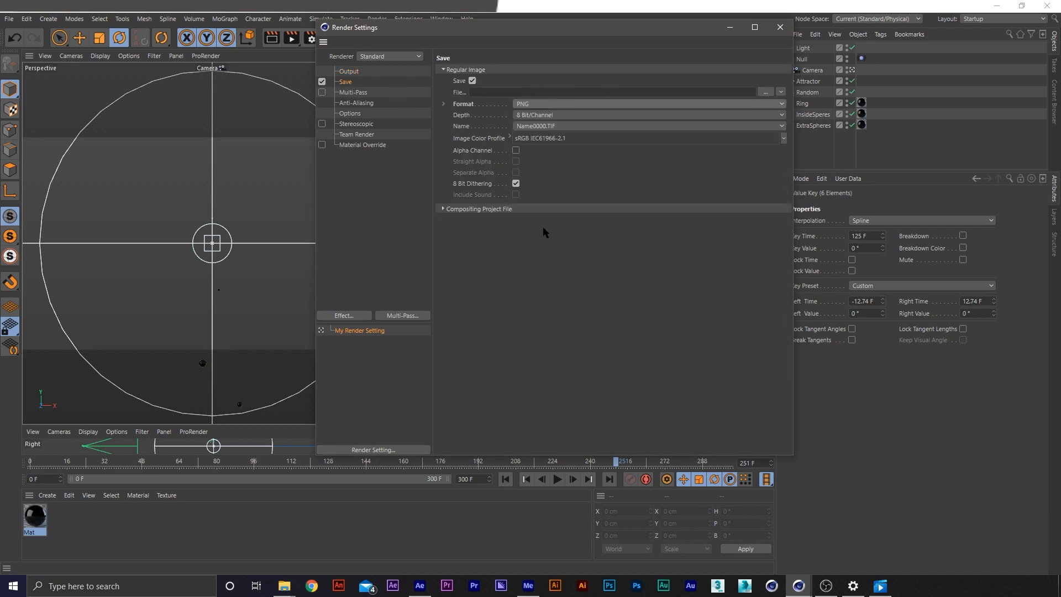
{"action": "left_click", "coordinate": [516, 150]}
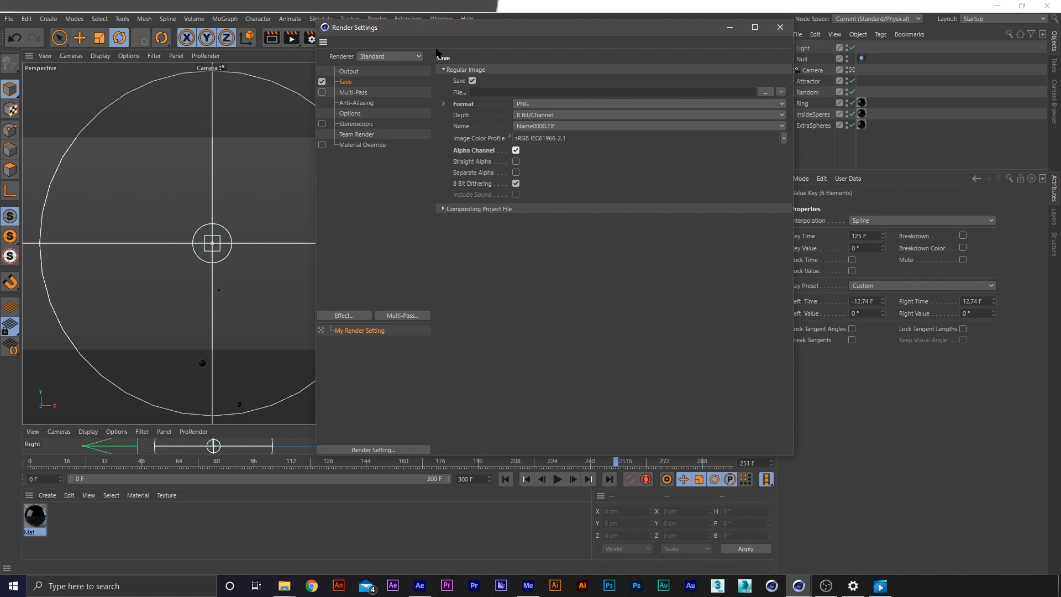
{"action": "left_click_drag", "start_coordinate": [438, 27], "coordinate": [588, 91]}
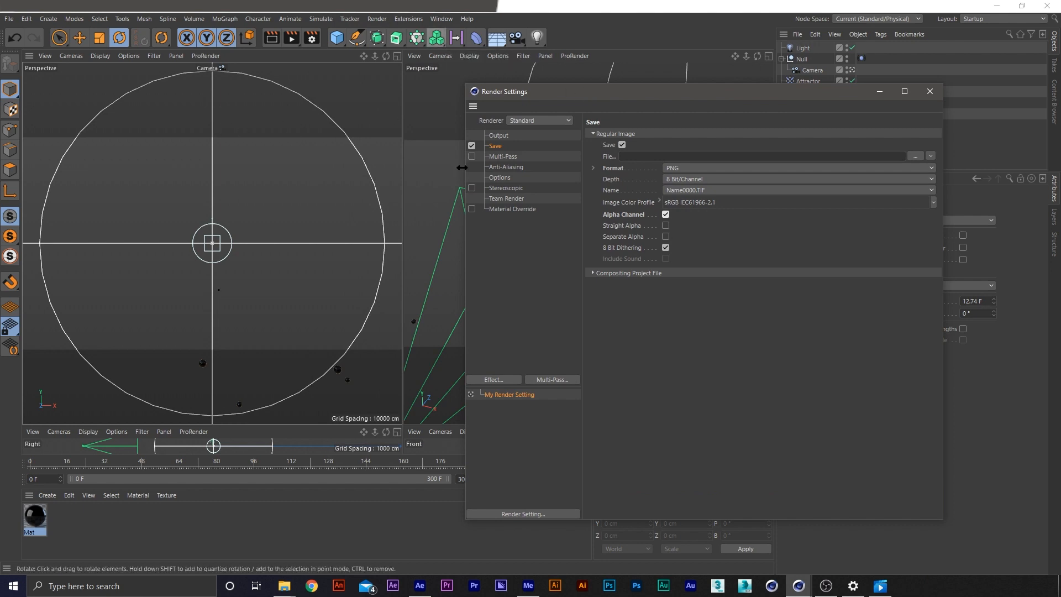
{"action": "left_click", "coordinate": [380, 145]}
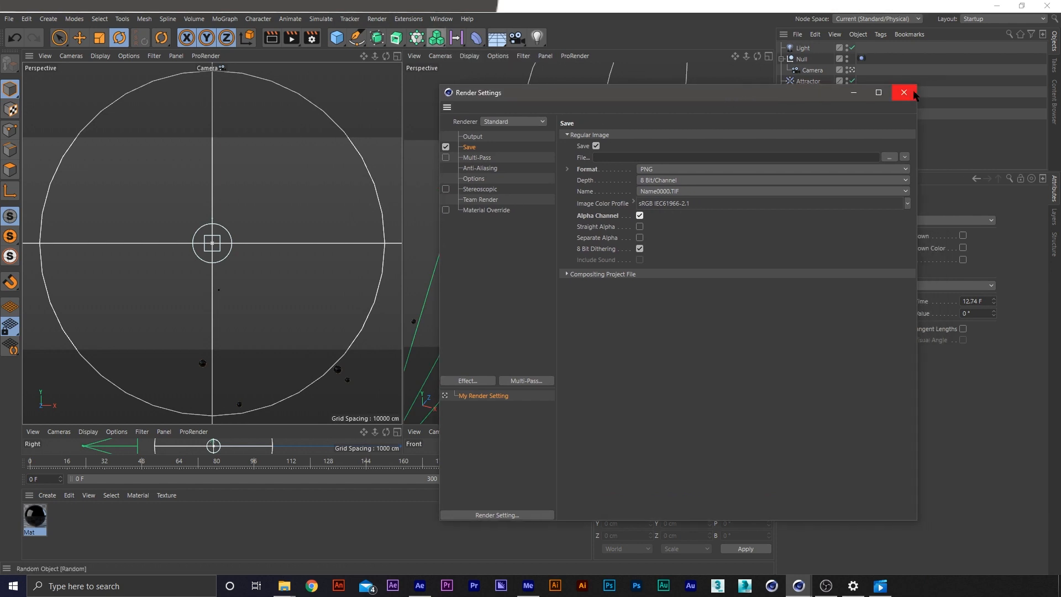
{"action": "left_click", "coordinate": [930, 91]}
{"action": "left_click_drag", "start_coordinate": [327, 462], "coordinate": [428, 461]}
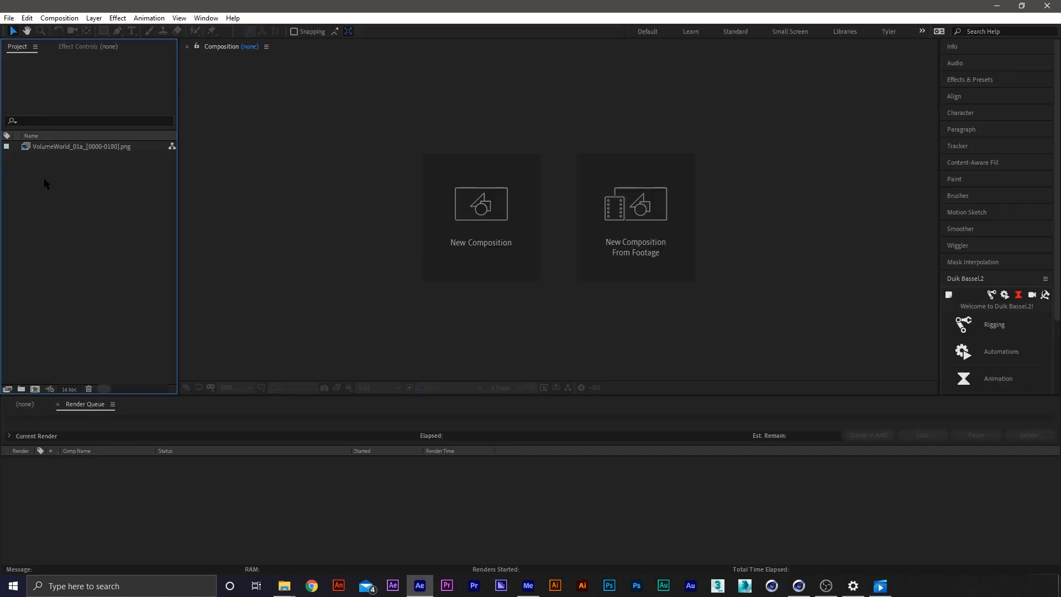
In After Effects, interpret the VolumeWorld_01a PNG sequence at 24 frames per second
{"action": "right_click", "coordinate": [36, 174]}
{"action": "mouse_move", "coordinate": [138, 228]}
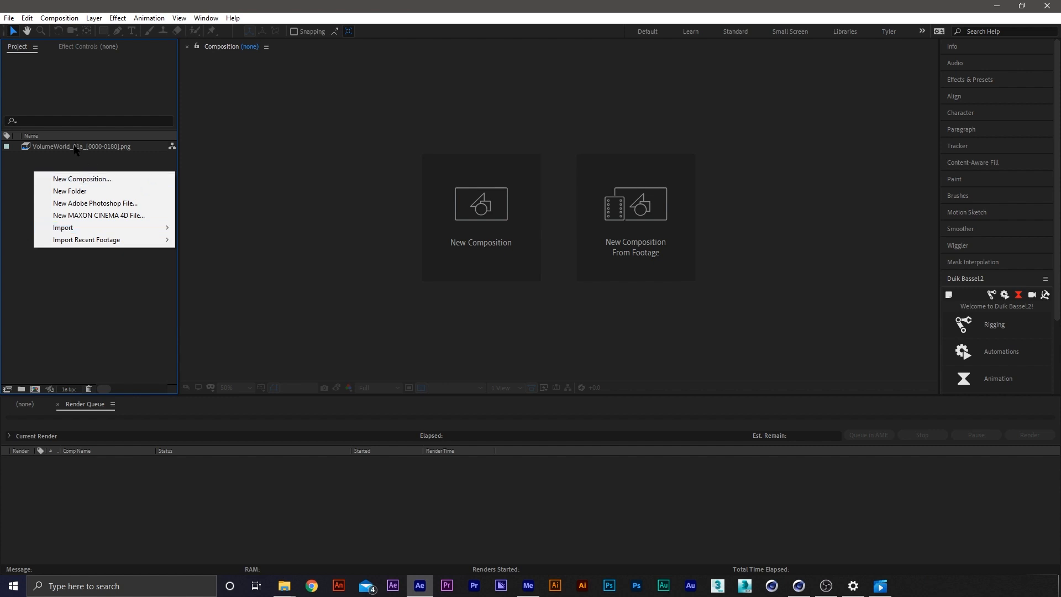
{"action": "left_click", "coordinate": [53, 147]}
{"action": "right_click", "coordinate": [45, 145]}
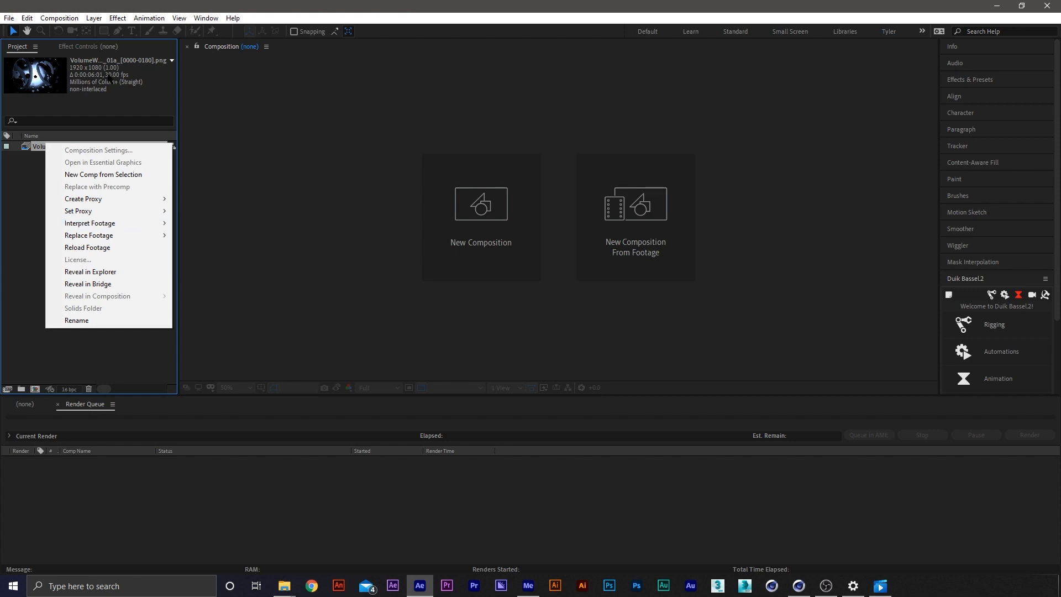
{"action": "mouse_move", "coordinate": [143, 226]}
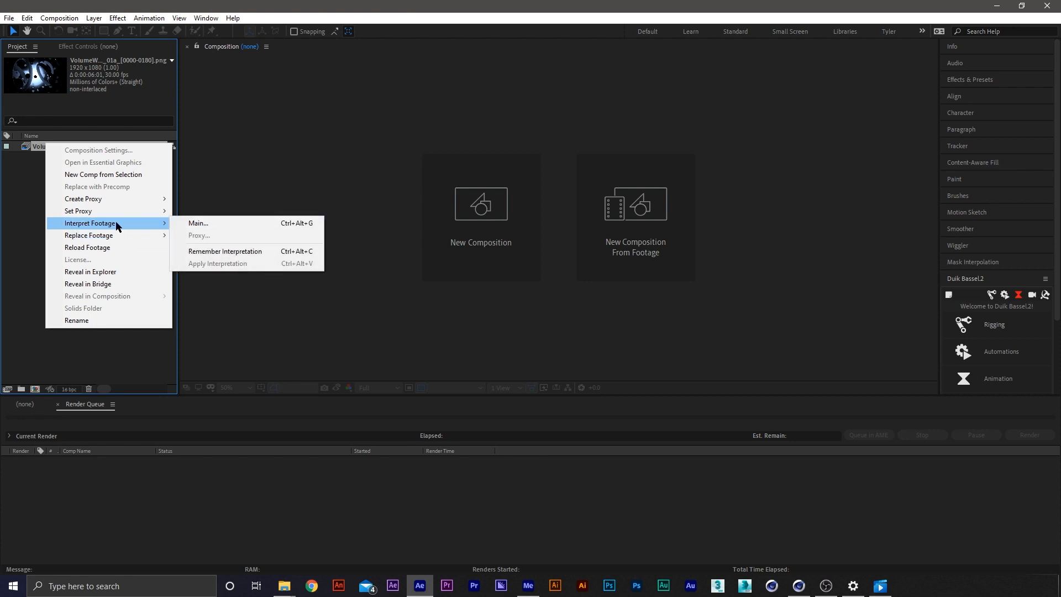
{"action": "left_click", "coordinate": [219, 224]}
{"action": "type", "text": "2"}
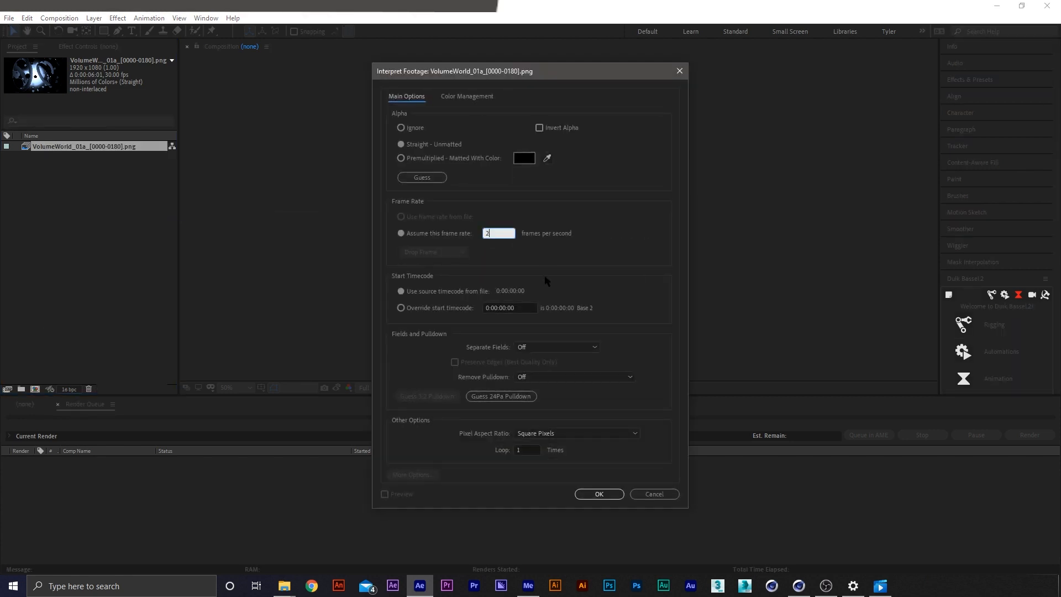
{"action": "type", "text": "4"}
{"action": "key", "text": "Return"}
Create a composition from the VolumeWorld_01a PNG sequence and scrub through its opening frames
{"action": "left_click_drag", "start_coordinate": [64, 147], "coordinate": [36, 389]}
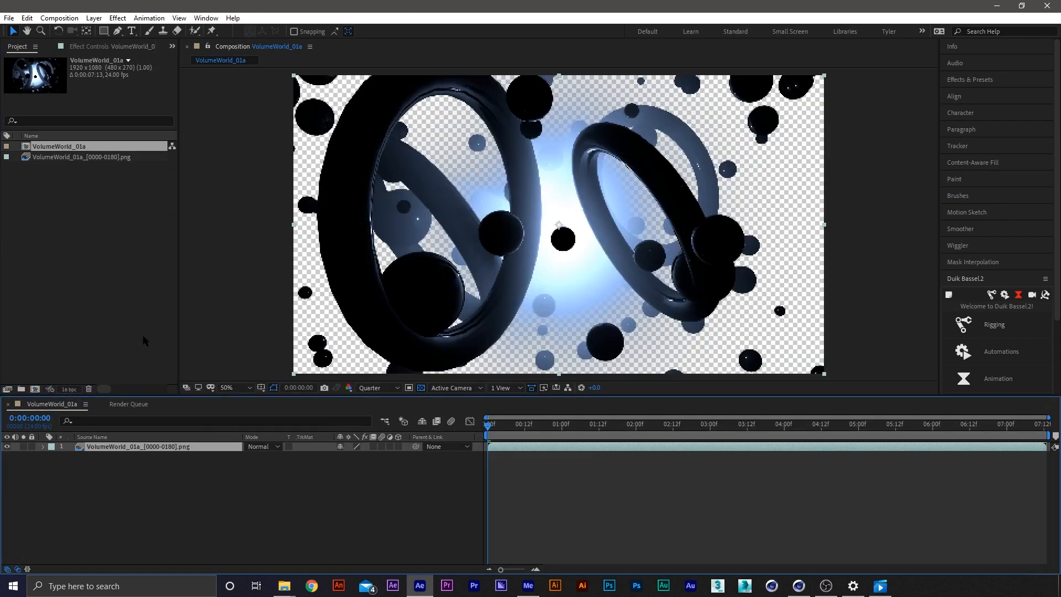
{"action": "left_click", "coordinate": [352, 531]}
{"action": "left_click_drag", "start_coordinate": [539, 428], "coordinate": [452, 425]}
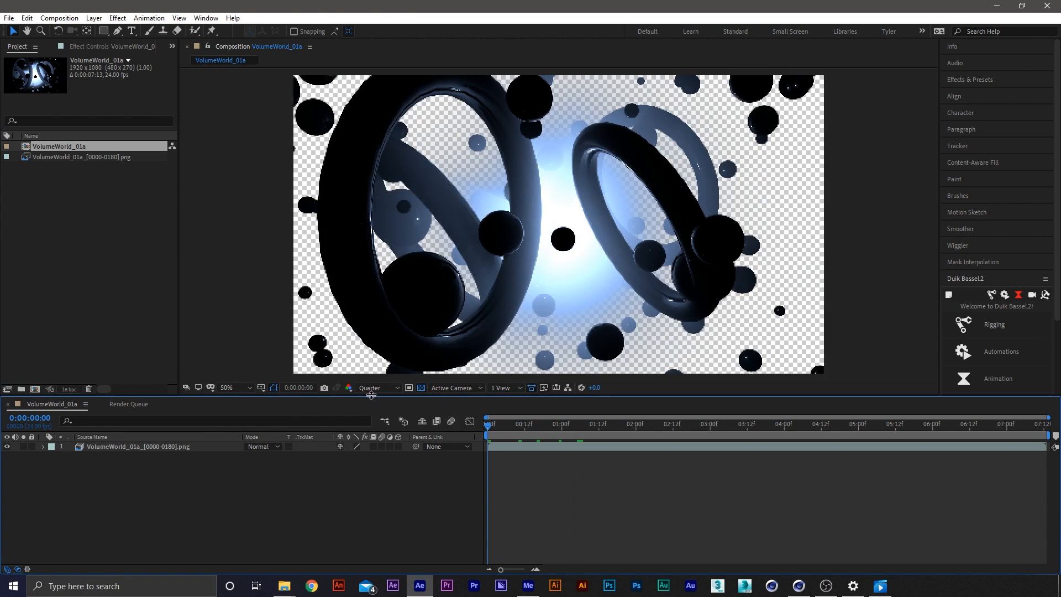
{"action": "left_click", "coordinate": [66, 219]}
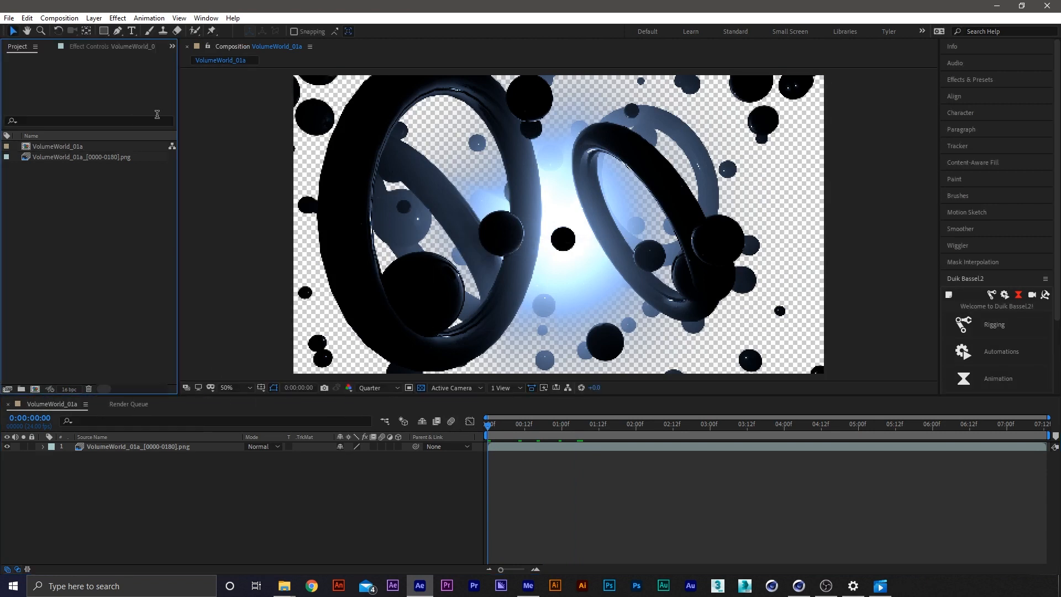
Create a full-frame black rectangle shape layer, place it beneath the VolumeWorld_01a sequence, and rename it BG
{"action": "left_click", "coordinate": [104, 31]}
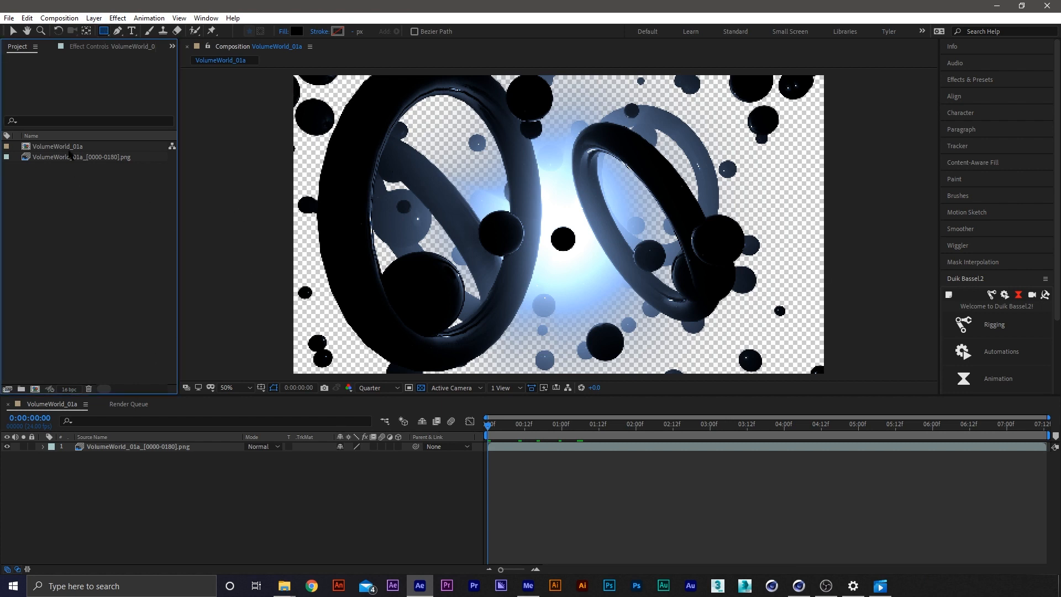
{"action": "double_click", "coordinate": [103, 31]}
{"action": "key", "text": "v"}
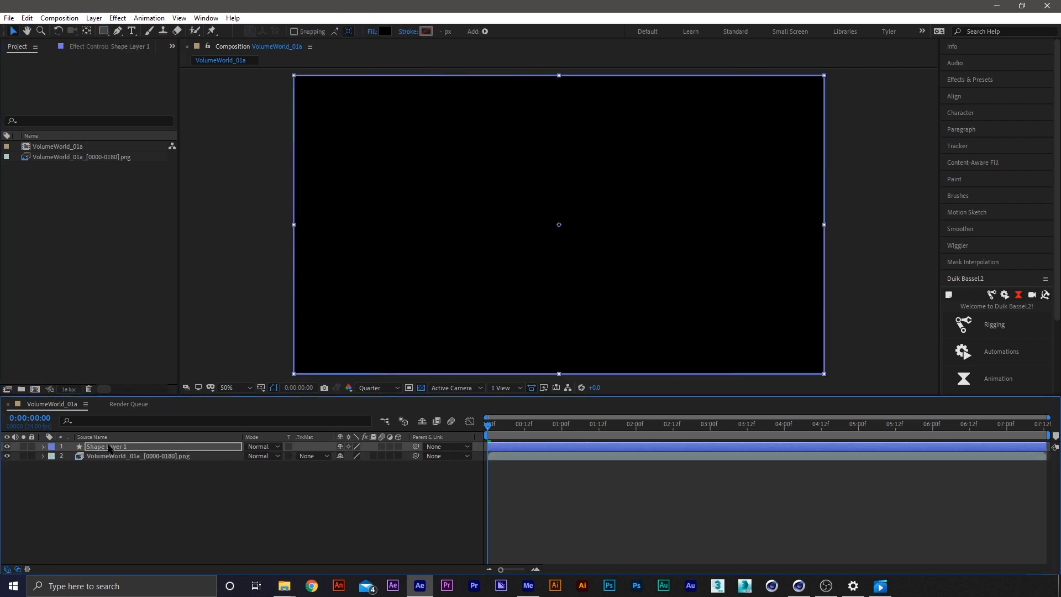
{"action": "left_click_drag", "start_coordinate": [108, 447], "coordinate": [112, 463]}
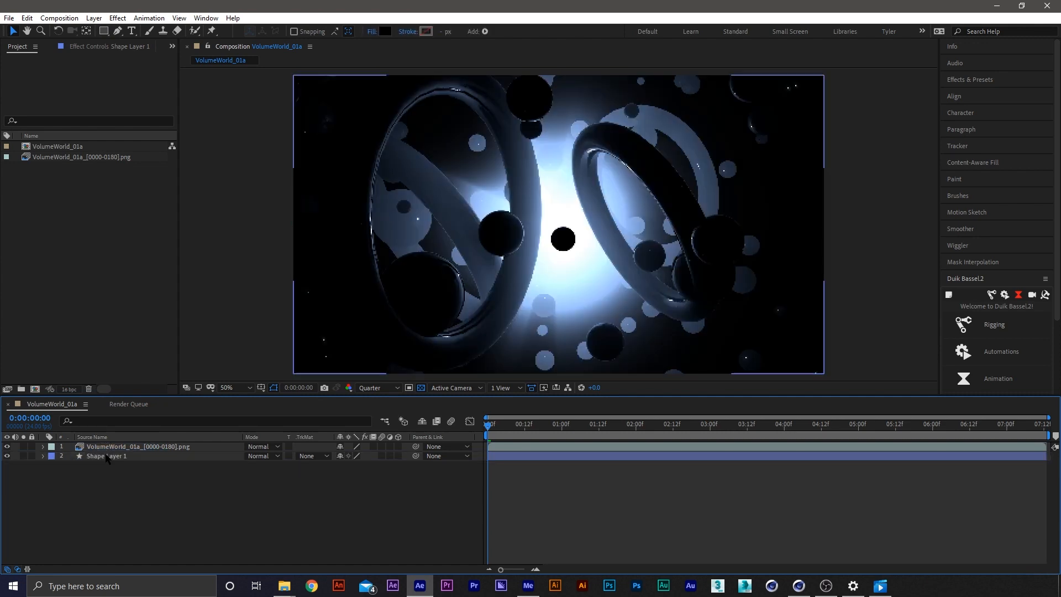
{"action": "key", "text": "Return"}
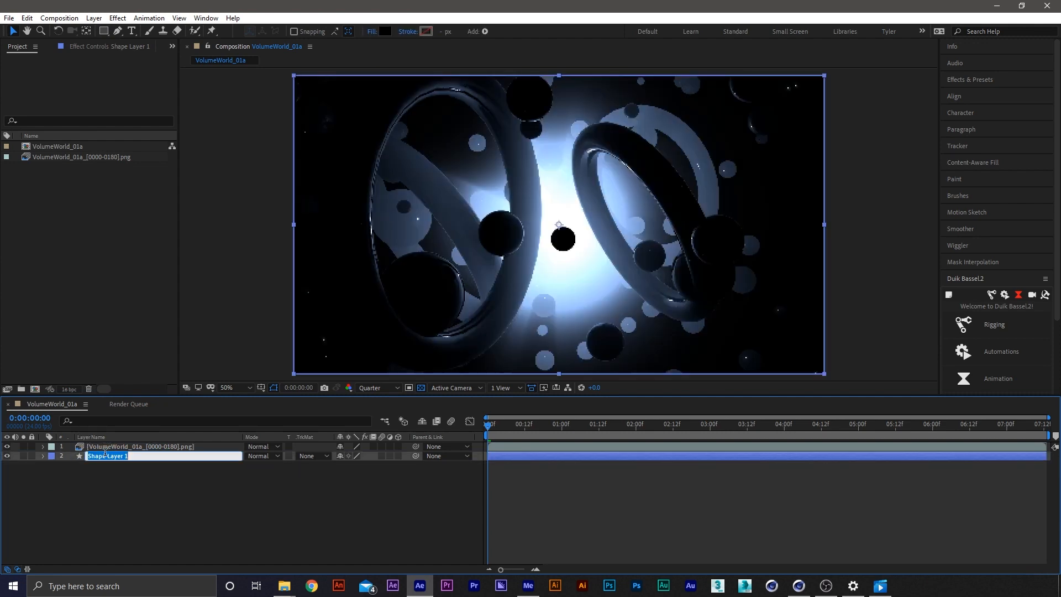
{"action": "type", "text": "BG"}
{"action": "key", "text": "Return"}
Set the composition's preview resolution to Full and deselect the BG layer
{"action": "left_click", "coordinate": [387, 387]}
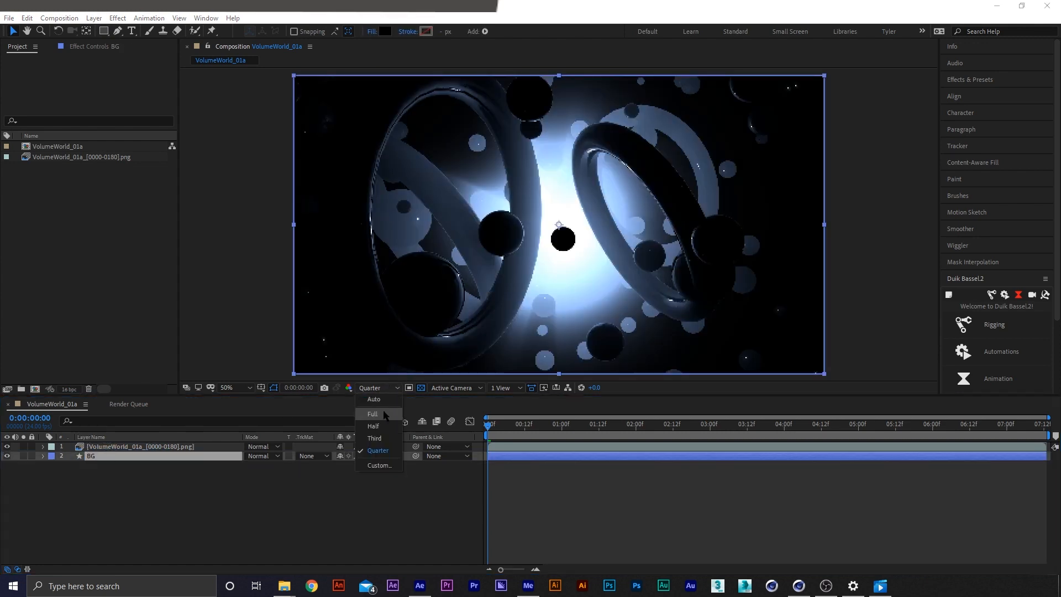
{"action": "left_click", "coordinate": [369, 399]}
{"action": "left_click", "coordinate": [379, 549]}
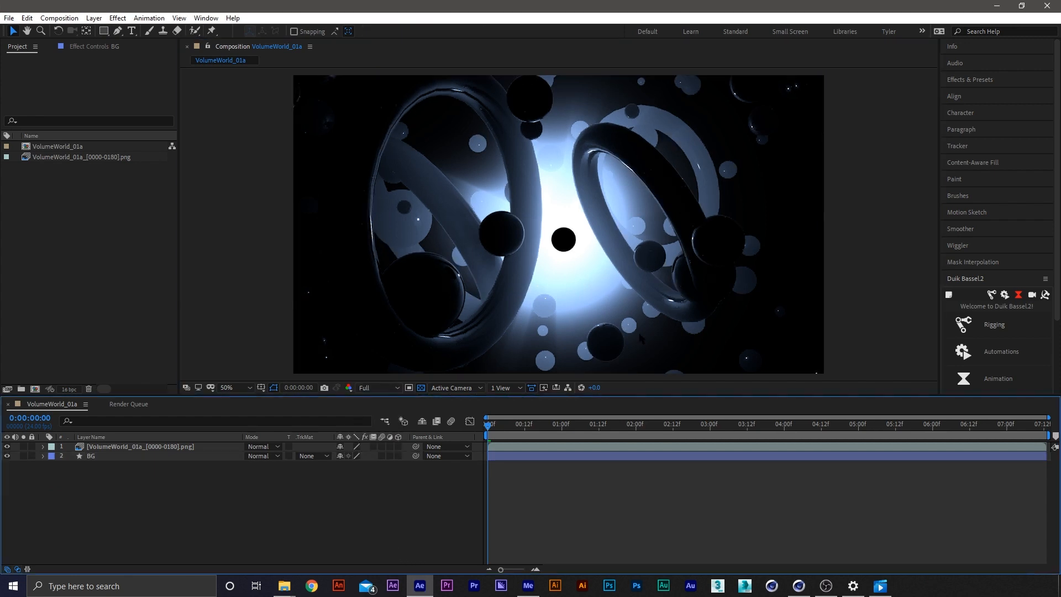
Examine the bit depth choices in the project's color settings, and close the dialog without changes
{"action": "left_click", "coordinate": [137, 196]}
{"action": "left_click", "coordinate": [70, 389]}
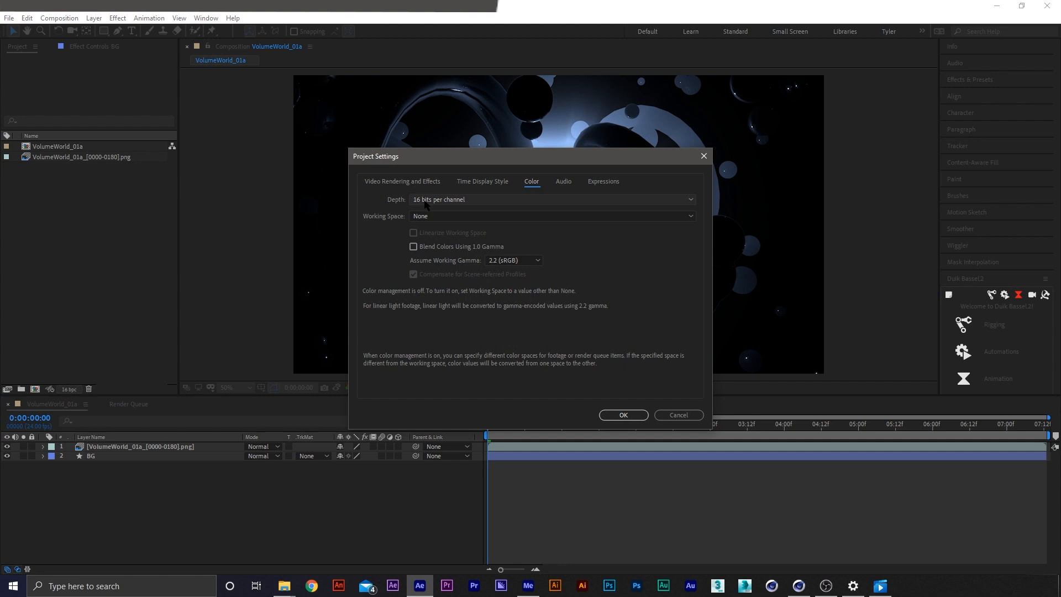
{"action": "left_click", "coordinate": [444, 202]}
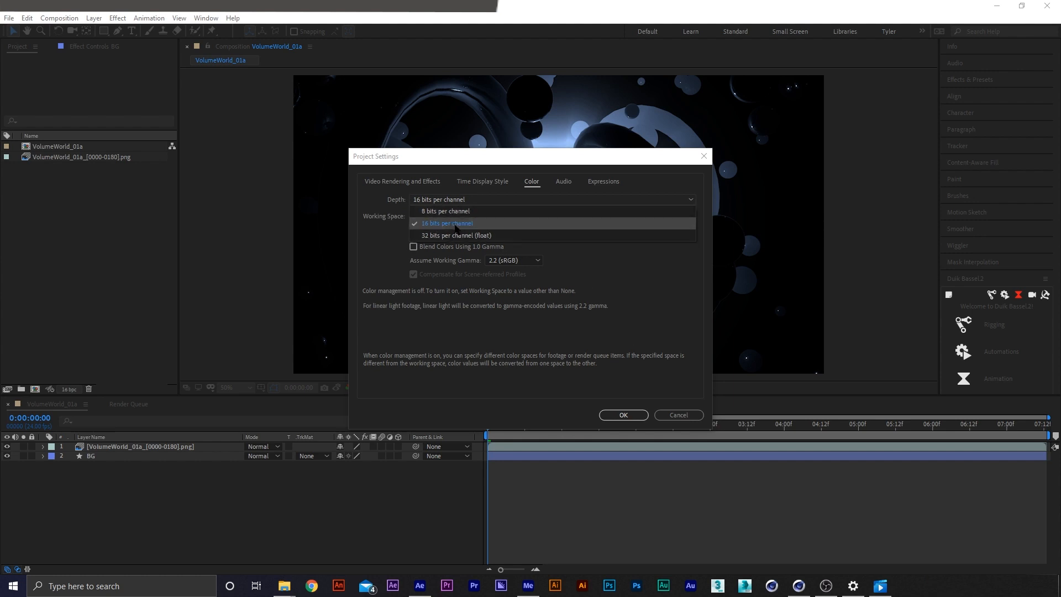
{"action": "left_click", "coordinate": [677, 415]}
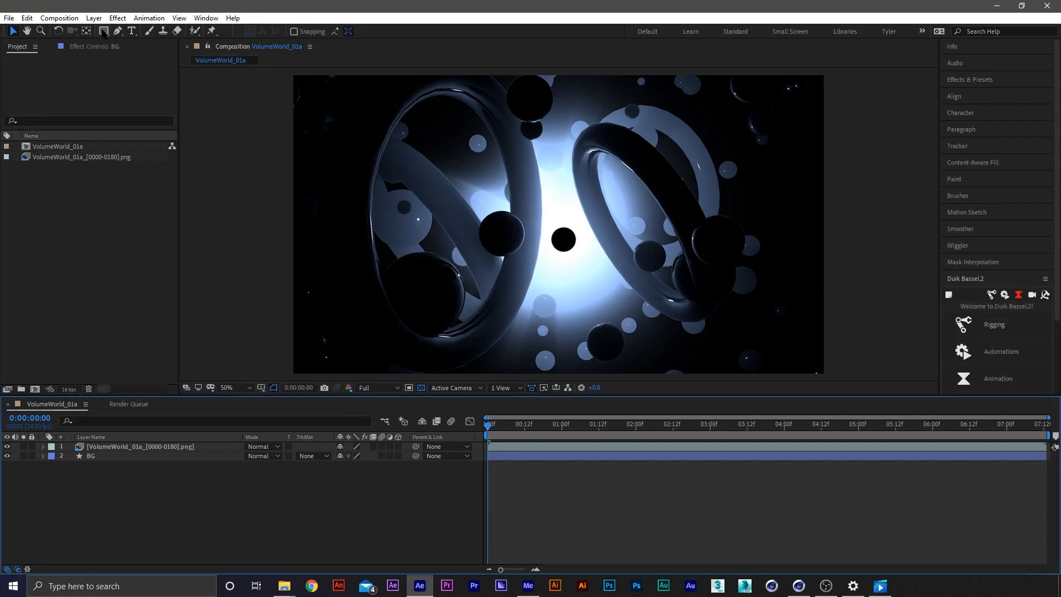
Create a second full-frame black rectangle shape layer above the sequence and name it Fade
{"action": "double_click", "coordinate": [104, 31]}
{"action": "key", "text": "u"}
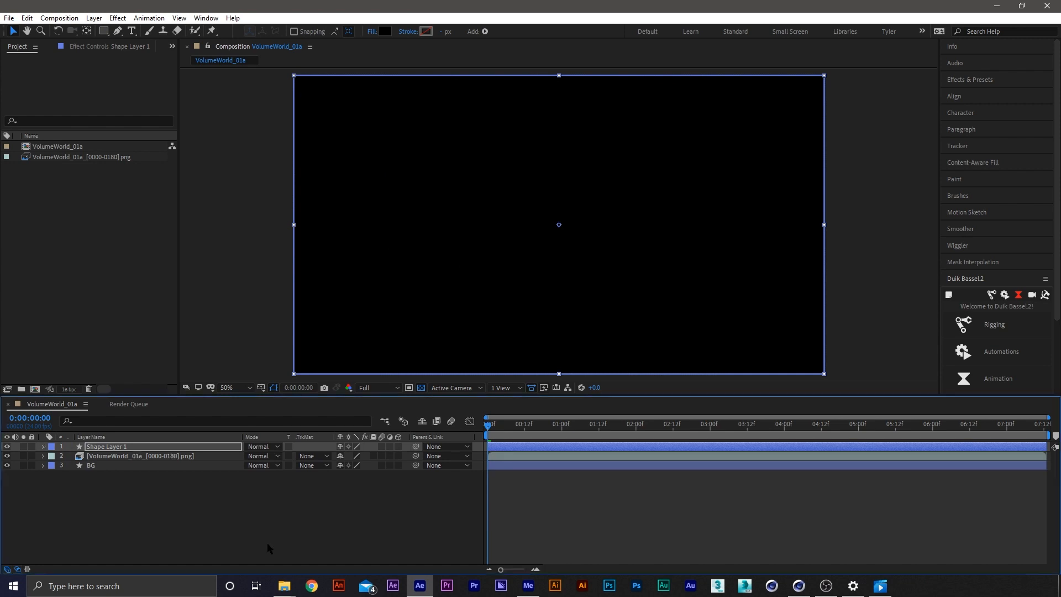
{"action": "left_click", "coordinate": [105, 480]}
{"action": "left_click", "coordinate": [113, 447]}
{"action": "key", "text": "Return"}
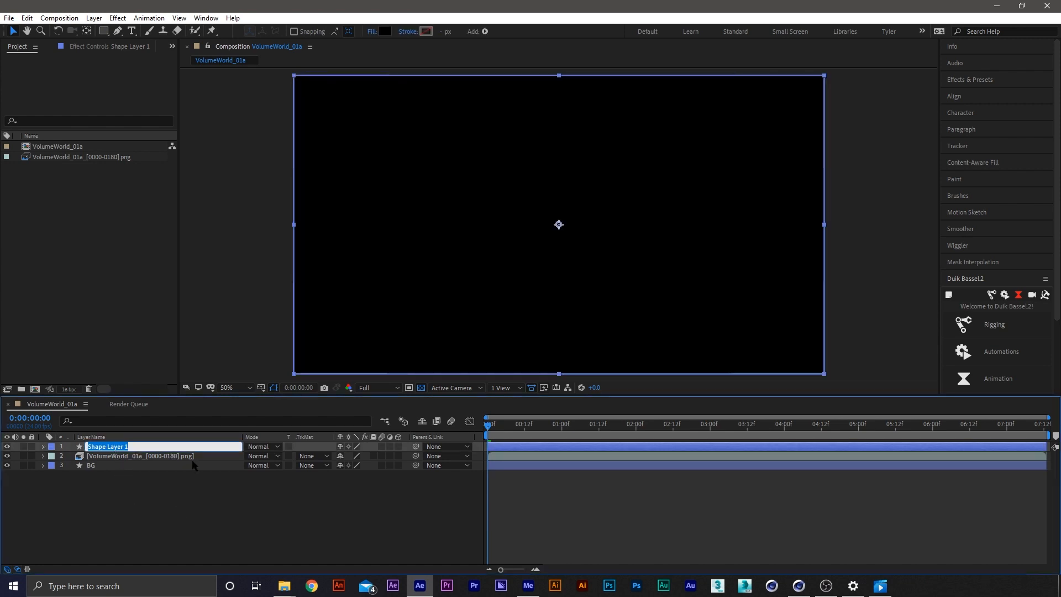
{"action": "type", "text": "Fas"}
{"action": "key", "text": "BackSpace"}
{"action": "type", "text": "de"}
{"action": "key", "text": "Return"}
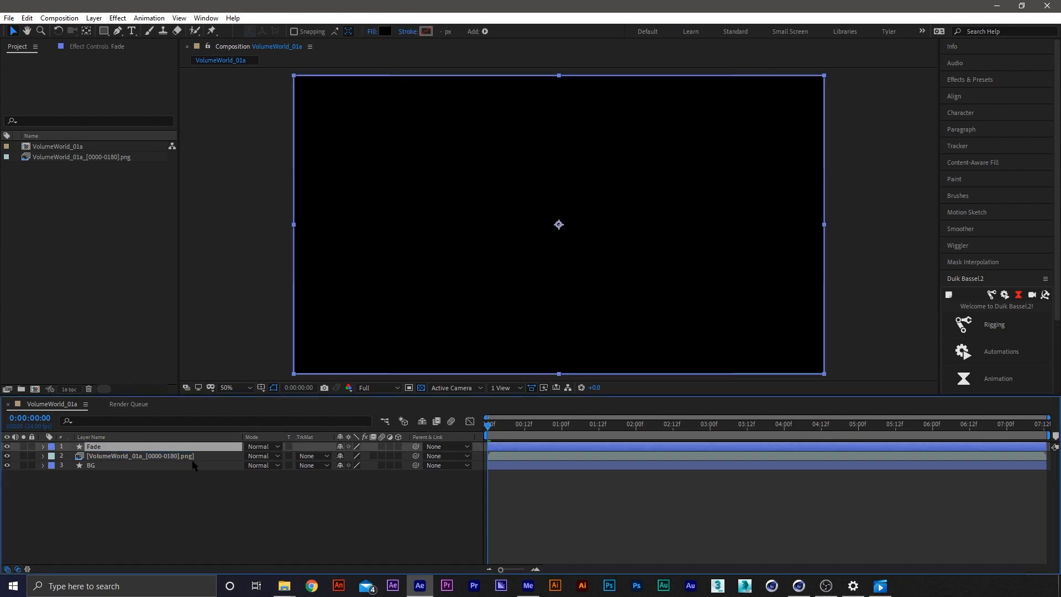
Keyframe the Fade layer's opacity from 100% at the first frame to 0% at frame 10, and trim the layer's end there
{"action": "key", "text": "t"}
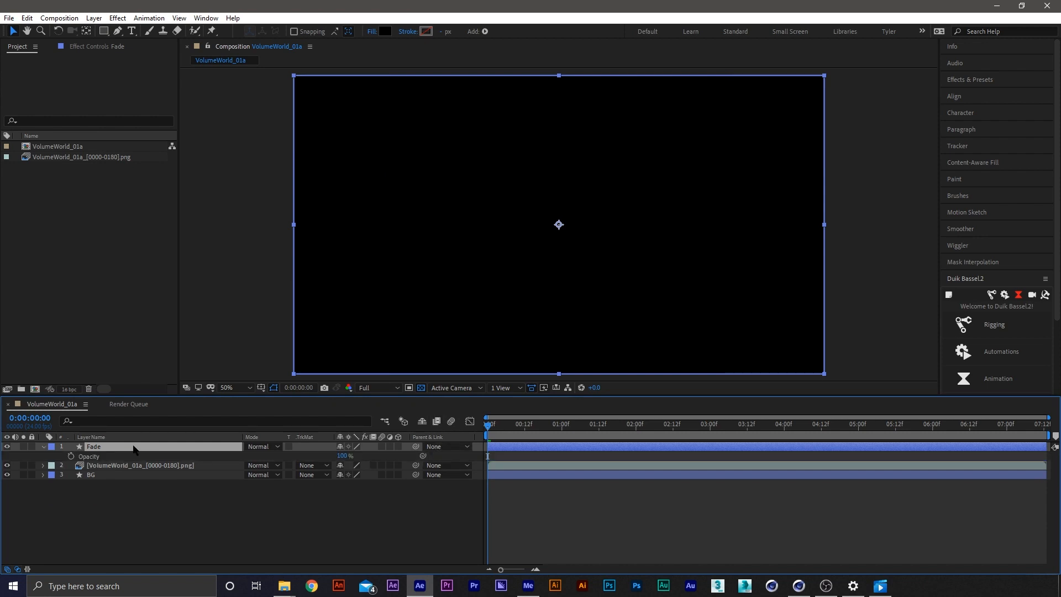
{"action": "left_click", "coordinate": [71, 456]}
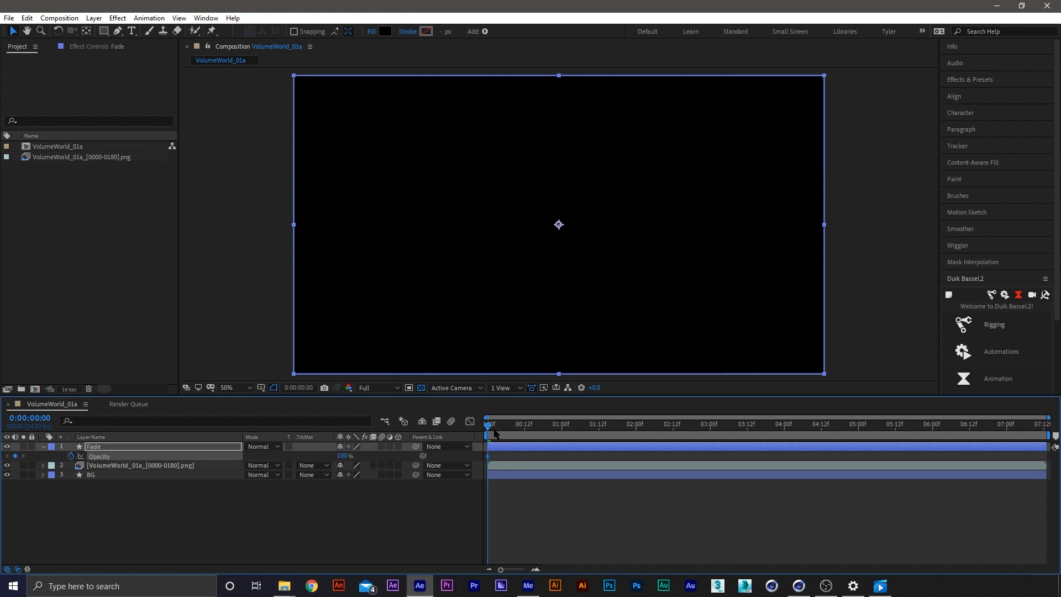
{"action": "left_click_drag", "start_coordinate": [494, 430], "coordinate": [520, 429]}
{"action": "key", "text": "alt+]"}
{"action": "left_click", "coordinate": [343, 456]}
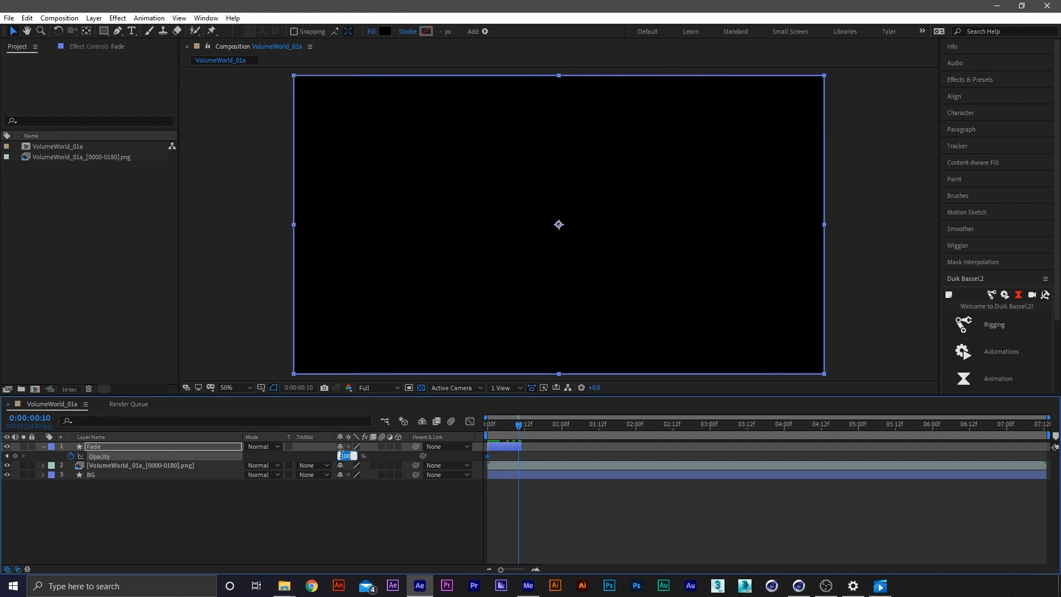
{"action": "type", "text": "0"}
{"action": "key", "text": "Return"}
Apply Easy Ease to the Fade layer's opacity keyframes and play the fade-in from the start
{"action": "right_click", "coordinate": [518, 456]}
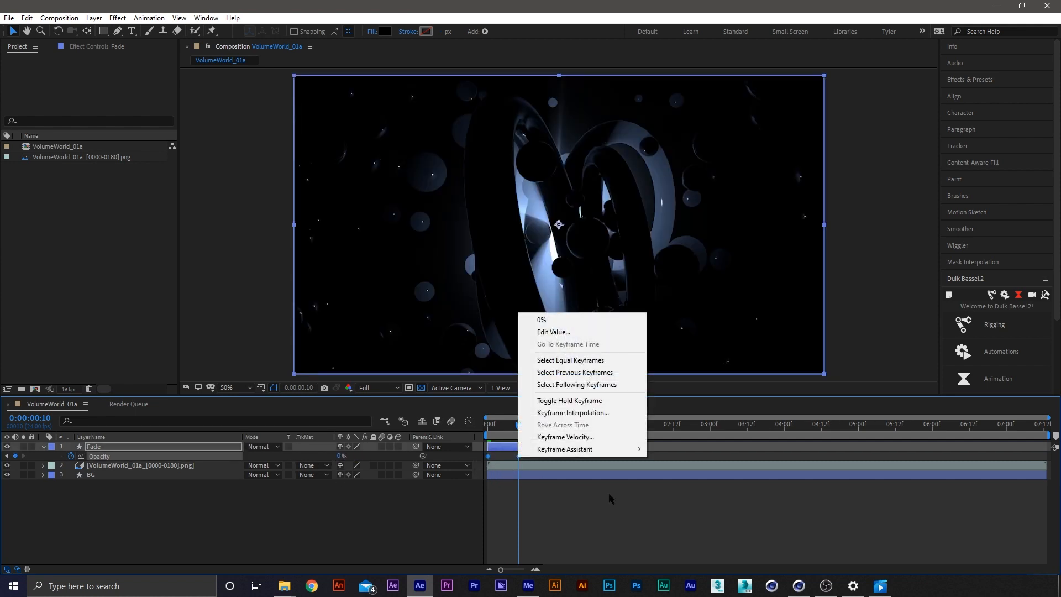
{"action": "mouse_move", "coordinate": [603, 448]}
{"action": "left_click", "coordinate": [679, 481]}
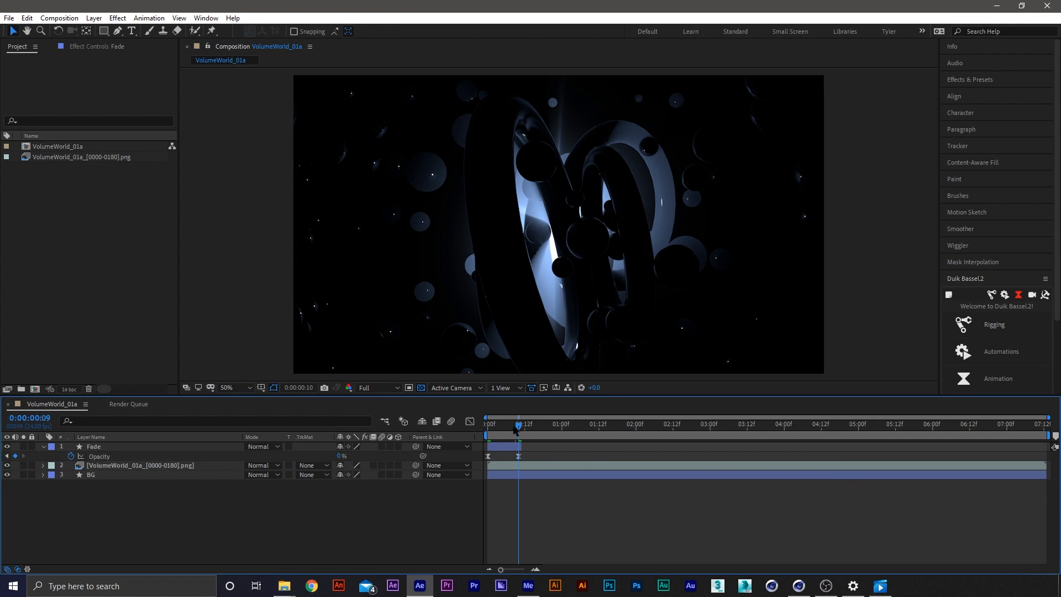
{"action": "left_click_drag", "start_coordinate": [515, 430], "coordinate": [471, 425]}
{"action": "key", "text": "space"}
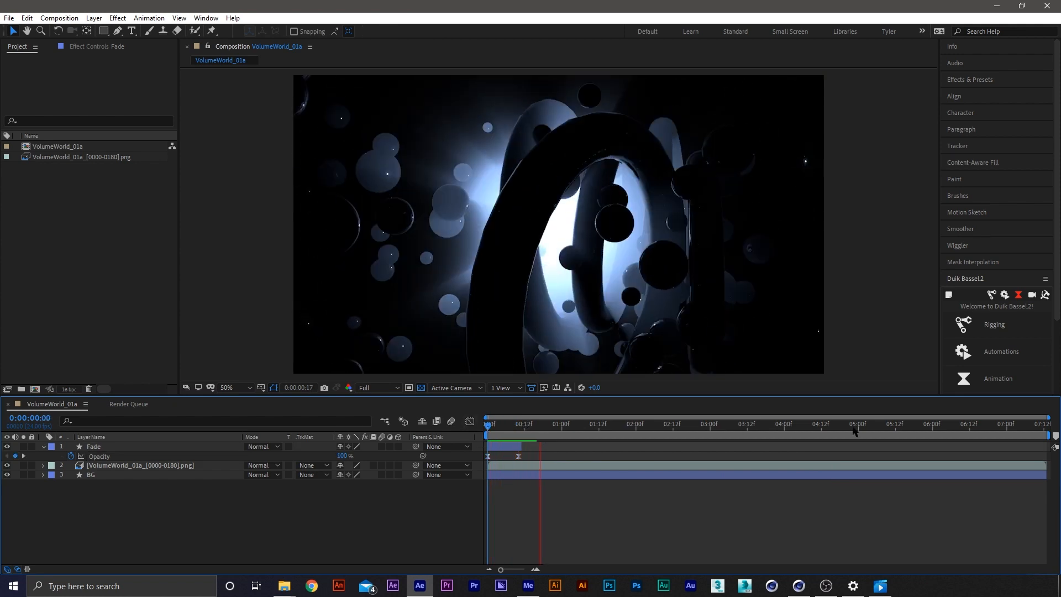
Duplicate the Fade layer and retime the copy to span from about 6:12 to the composition's end
{"action": "left_click", "coordinate": [509, 449]}
{"action": "key", "text": "ctrl+d"}
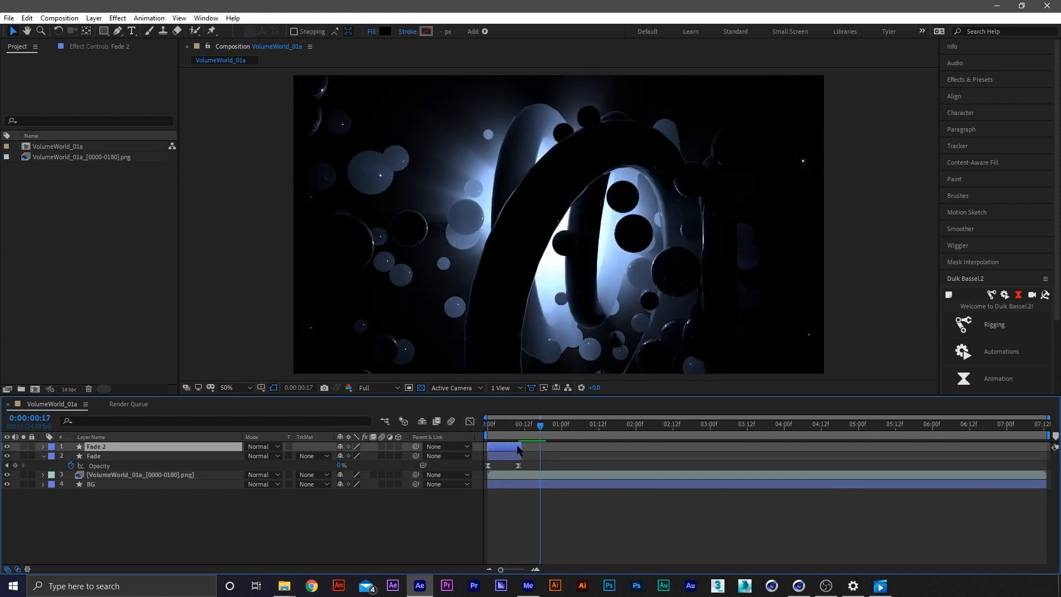
{"action": "key", "text": "u"}
{"action": "left_click_drag", "start_coordinate": [526, 445], "coordinate": [1046, 446]}
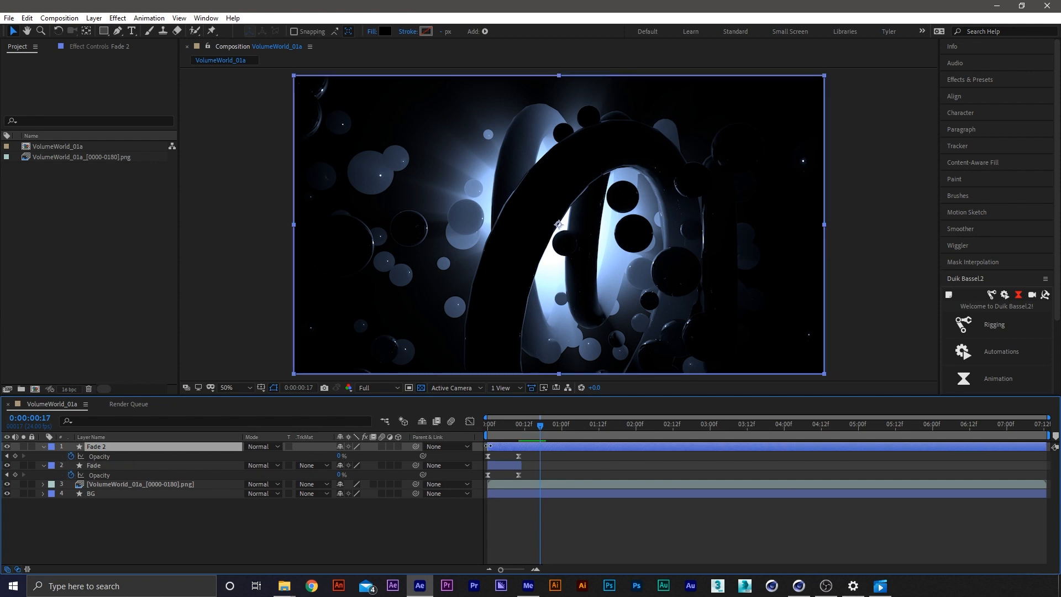
{"action": "left_click_drag", "start_coordinate": [488, 446], "coordinate": [968, 459]}
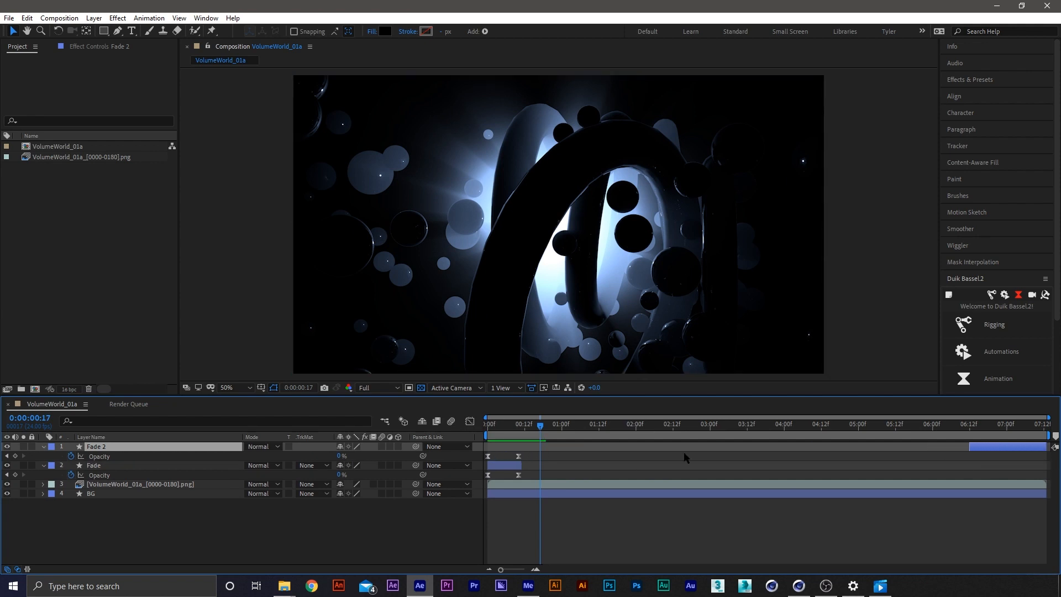
Move the Fade 2 opacity keyframes to run from 0% at about 6:12 to 100% near the end, and preview the fade-out
{"action": "left_click_drag", "start_coordinate": [549, 453], "coordinate": [1042, 462]}
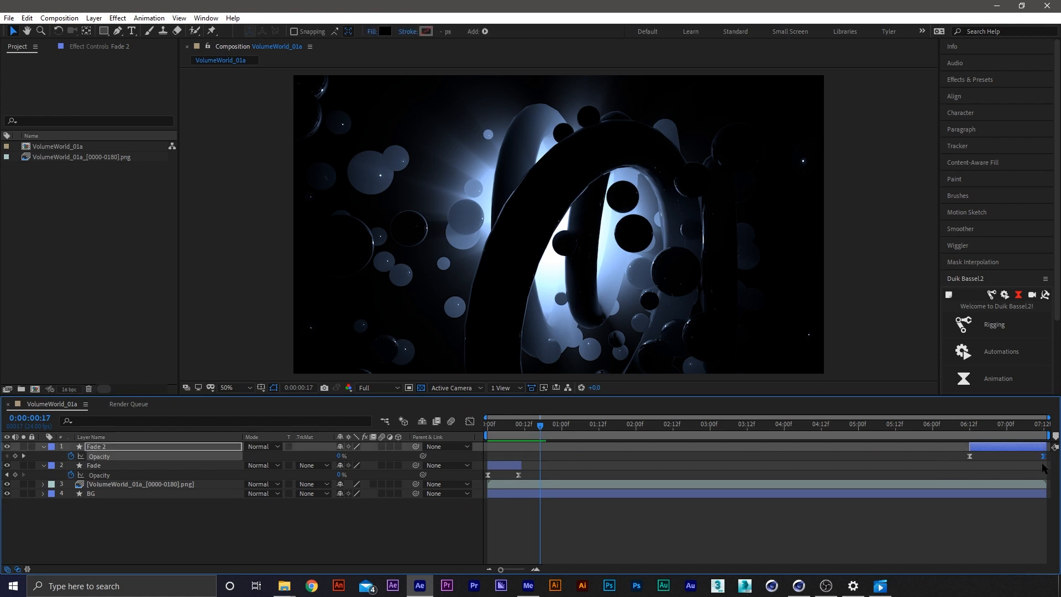
{"action": "left_click", "coordinate": [963, 425]}
{"action": "key", "text": "space"}
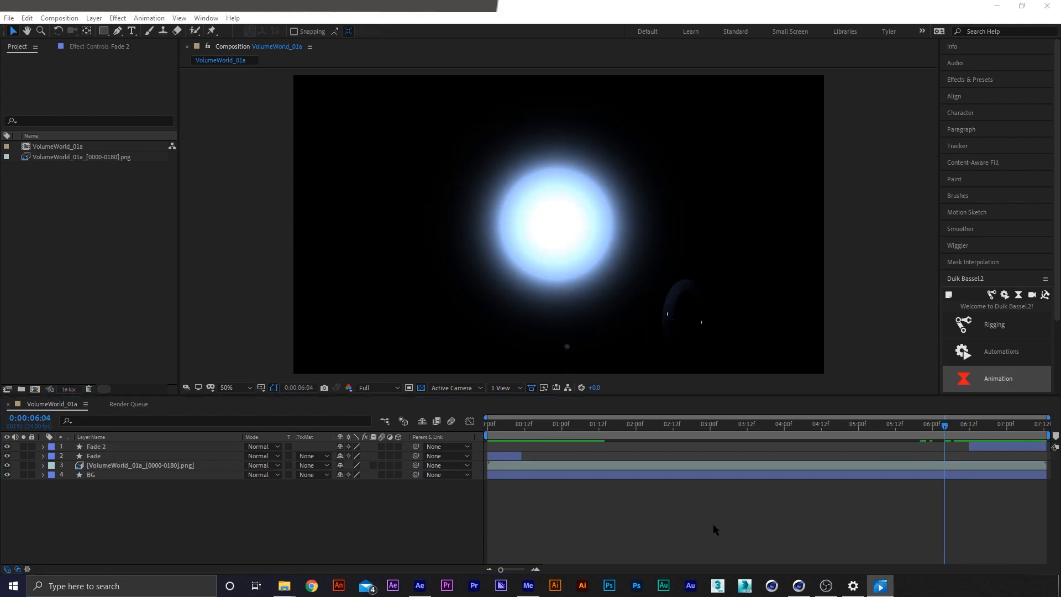
{"action": "left_click", "coordinate": [713, 529]}
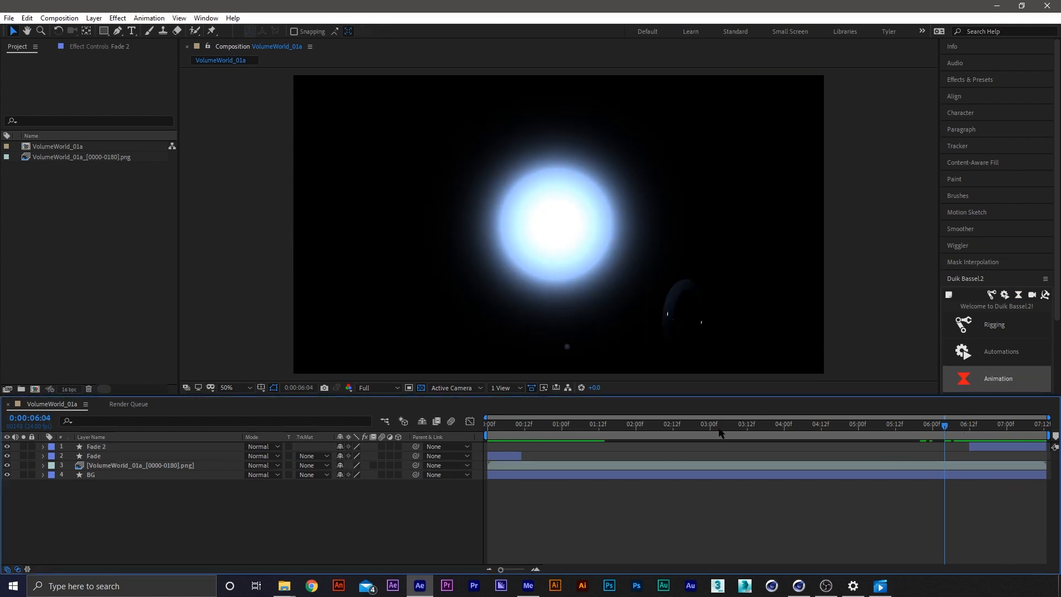
Create a full-frame rectangle shape layer on top, apply the Color Correction Exposure effect, and make it an adjustment layer
{"action": "double_click", "coordinate": [103, 31]}
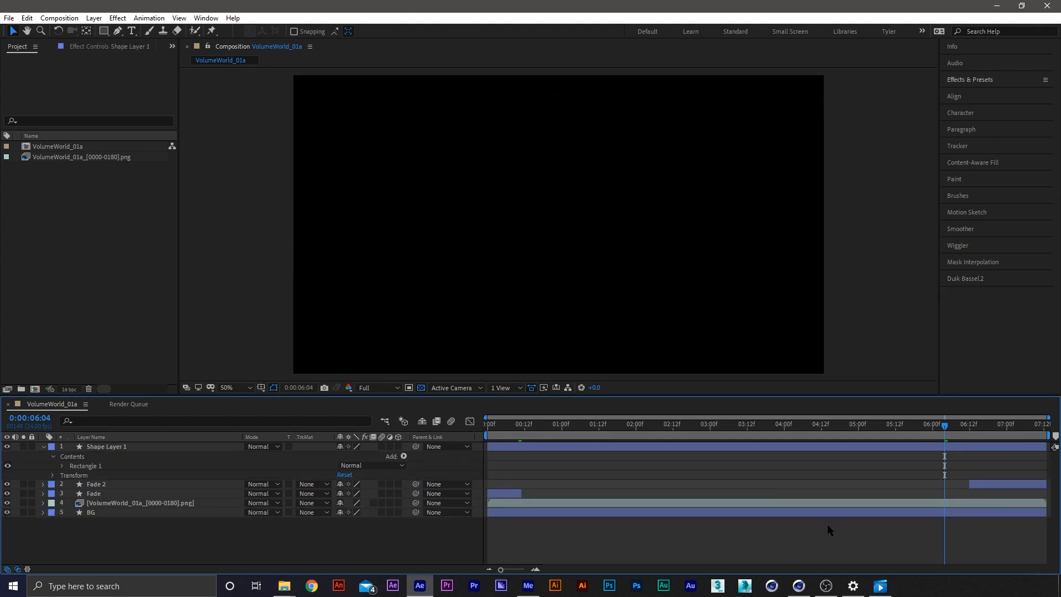
{"action": "left_click", "coordinate": [970, 79]}
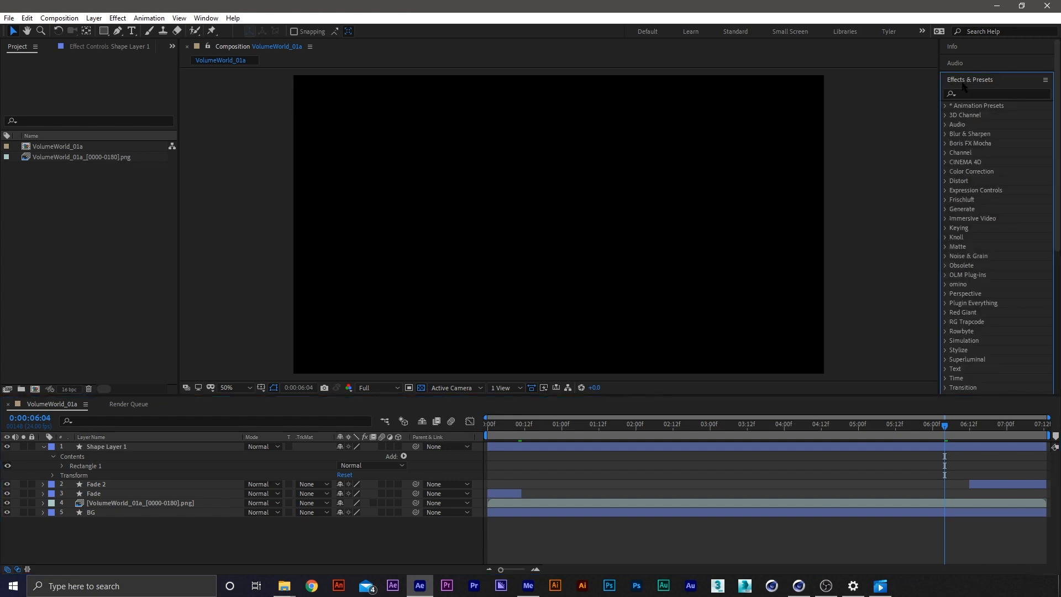
{"action": "left_click", "coordinate": [986, 94]}
{"action": "type", "text": "ex"}
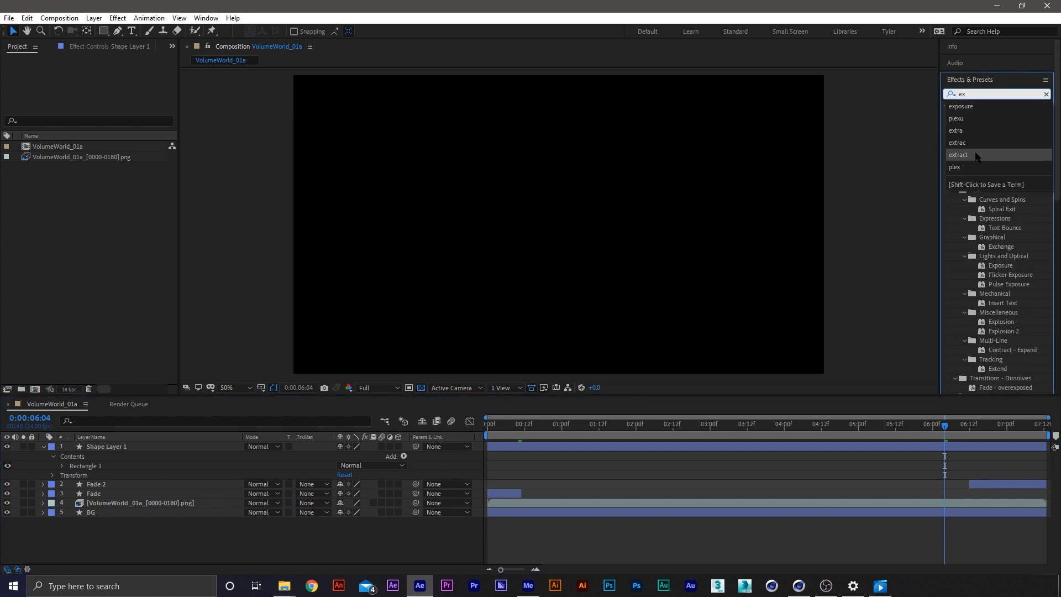
{"action": "left_click", "coordinate": [961, 106]}
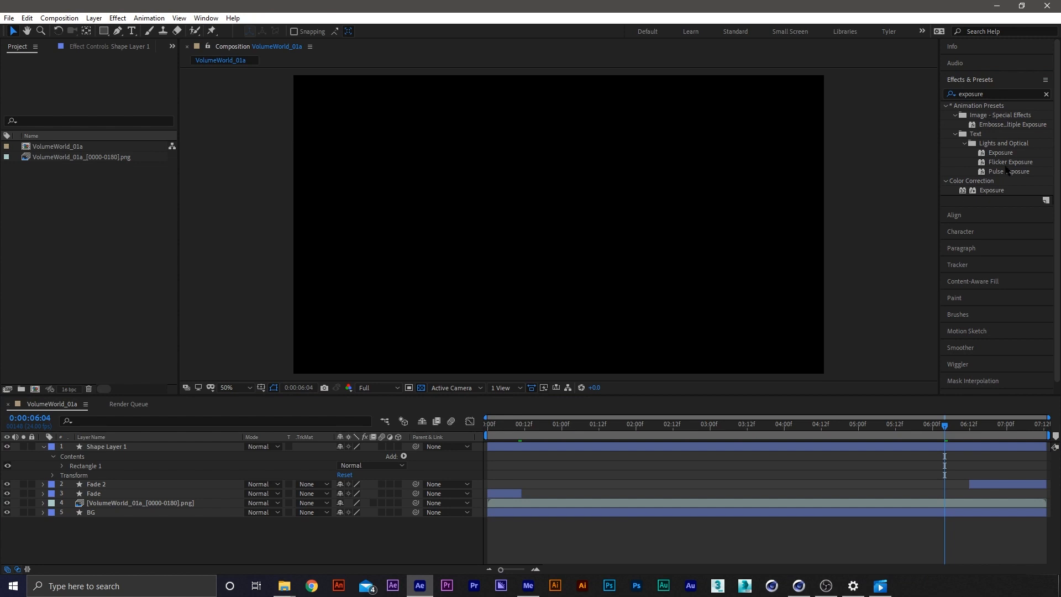
{"action": "left_click", "coordinate": [992, 190]}
{"action": "left_click", "coordinate": [952, 443]}
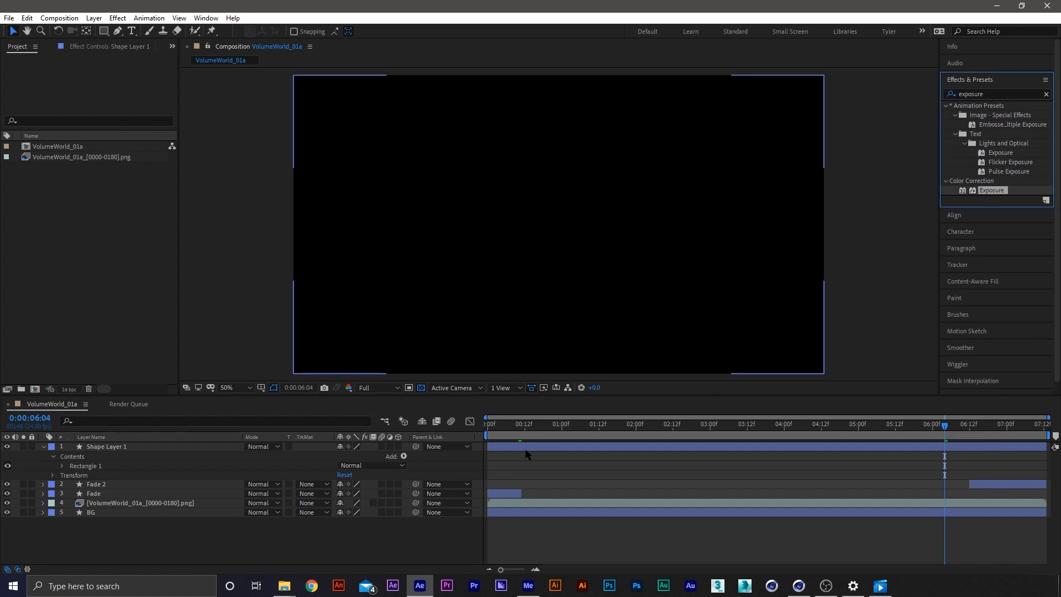
{"action": "left_click", "coordinate": [531, 449]}
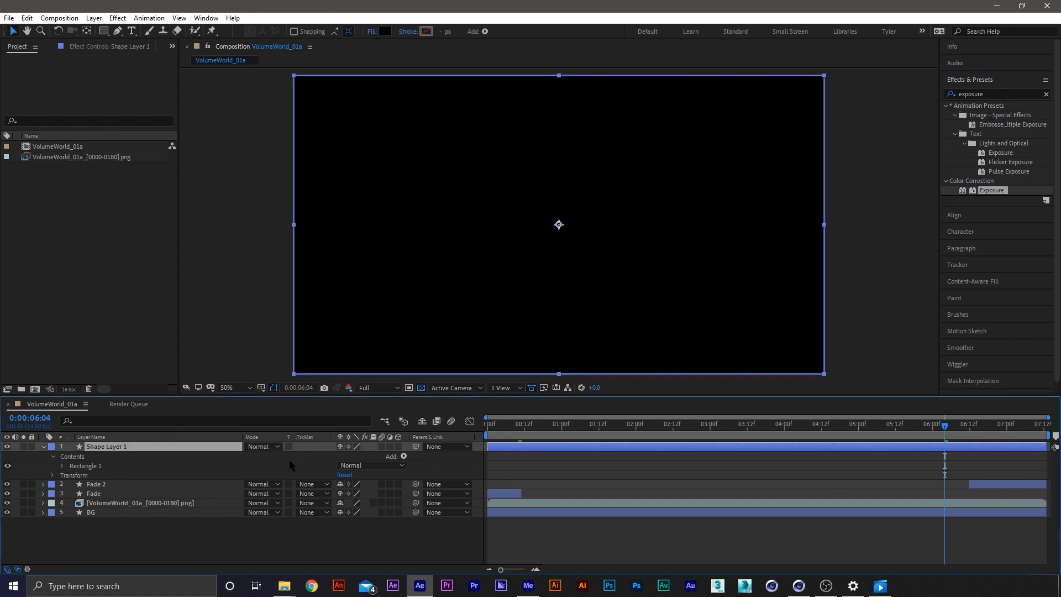
{"action": "double_click", "coordinate": [986, 192]}
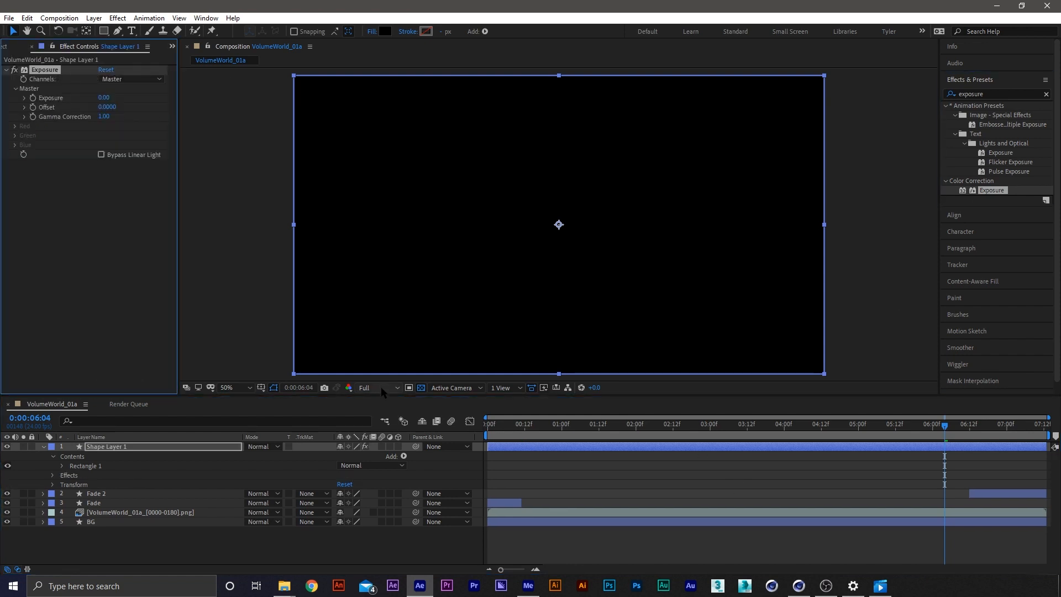
{"action": "left_click", "coordinate": [390, 447]}
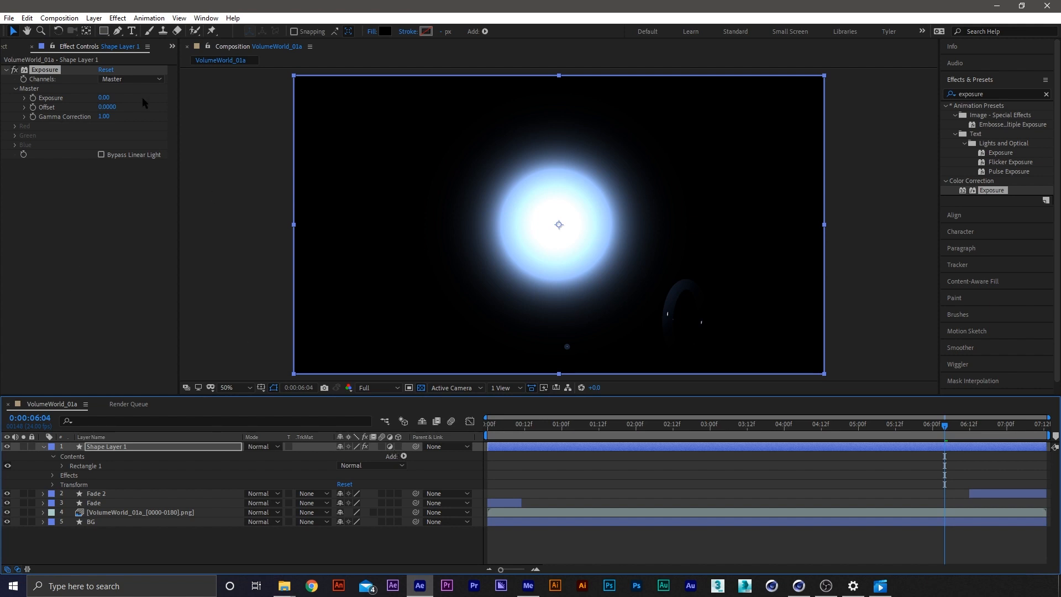
Enable Exposure keyframing on Shape Layer 1 at 6:04 and add another 0.00 Exposure keyframe at 0:10
{"action": "left_click", "coordinate": [33, 100]}
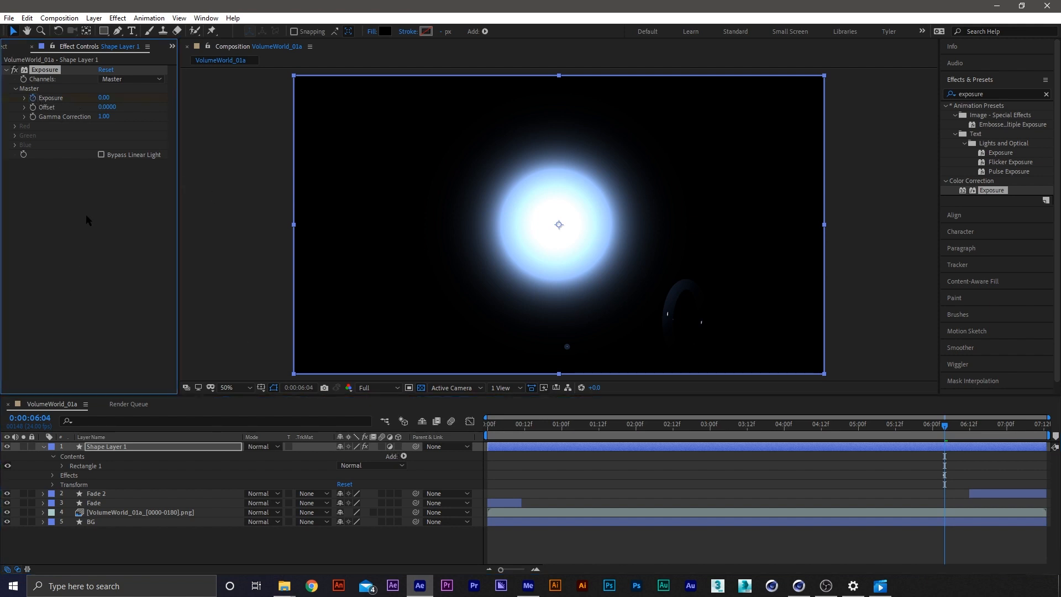
{"action": "key", "text": "u"}
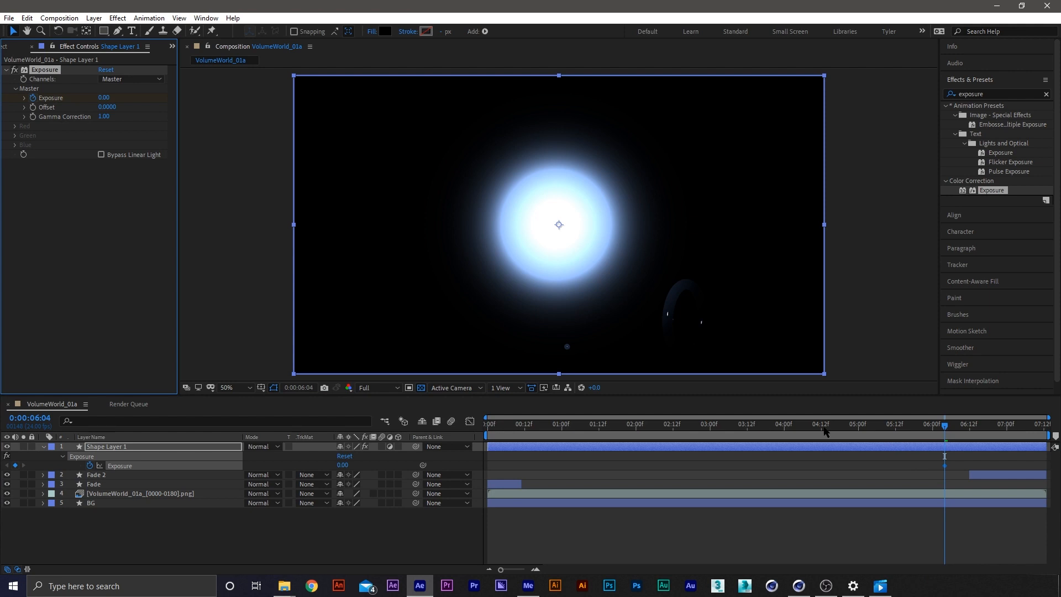
{"action": "left_click_drag", "start_coordinate": [822, 432], "coordinate": [514, 448]}
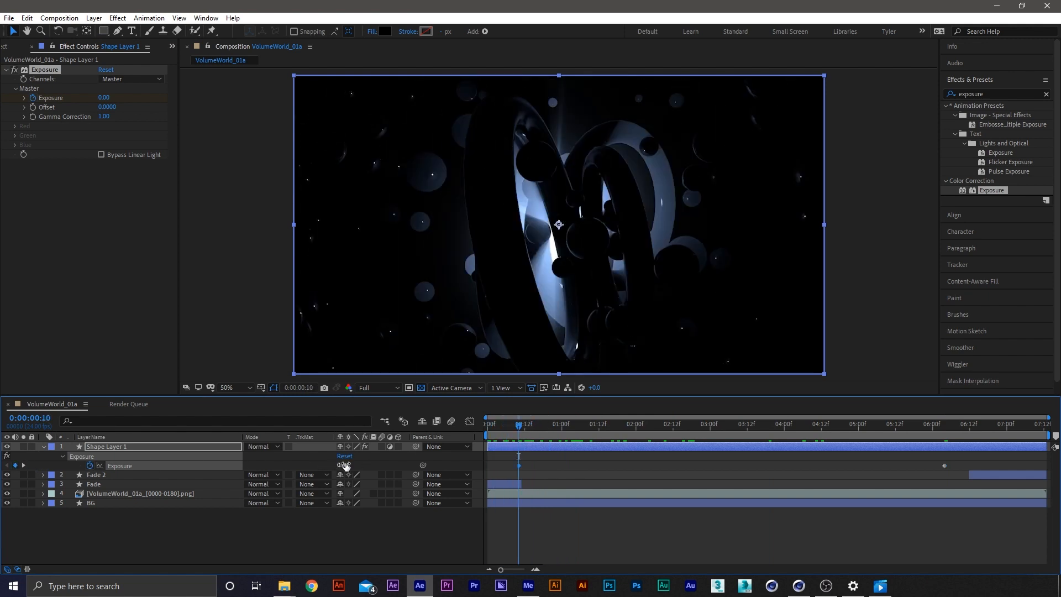
Add an Exposure keyframe with a value of 6.00 at 4:00
{"action": "left_click_drag", "start_coordinate": [843, 428], "coordinate": [785, 431]}
{"action": "left_click_drag", "start_coordinate": [105, 98], "coordinate": [339, 123]}
{"action": "left_click", "coordinate": [101, 97]}
{"action": "type", "text": "6"}
{"action": "key", "text": "Return"}
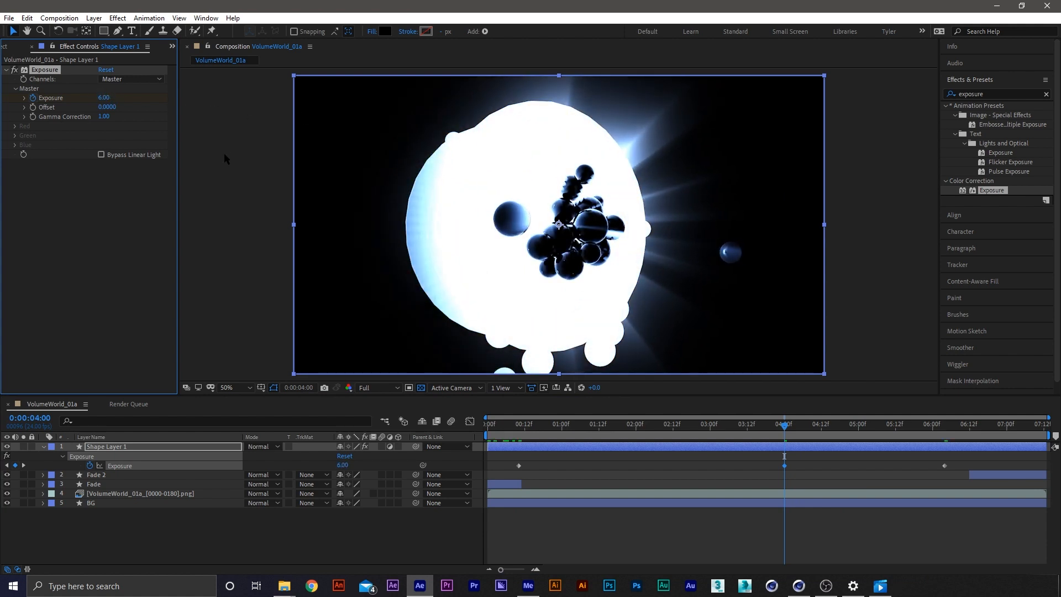
Copy the 6.00 Exposure keyframe to 4:10 and move the final Exposure keyframe to 6:00
{"action": "left_click_drag", "start_coordinate": [788, 431], "coordinate": [819, 434]}
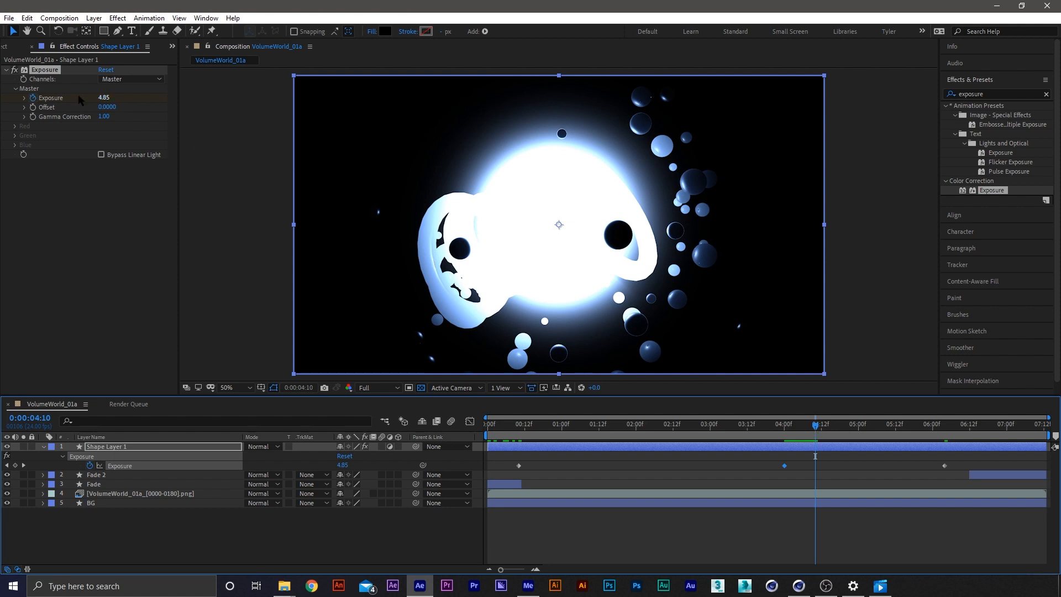
{"action": "left_click_drag", "start_coordinate": [781, 458], "coordinate": [789, 472]}
{"action": "key", "text": "ctrl+c"}
{"action": "key", "text": "ctrl+v"}
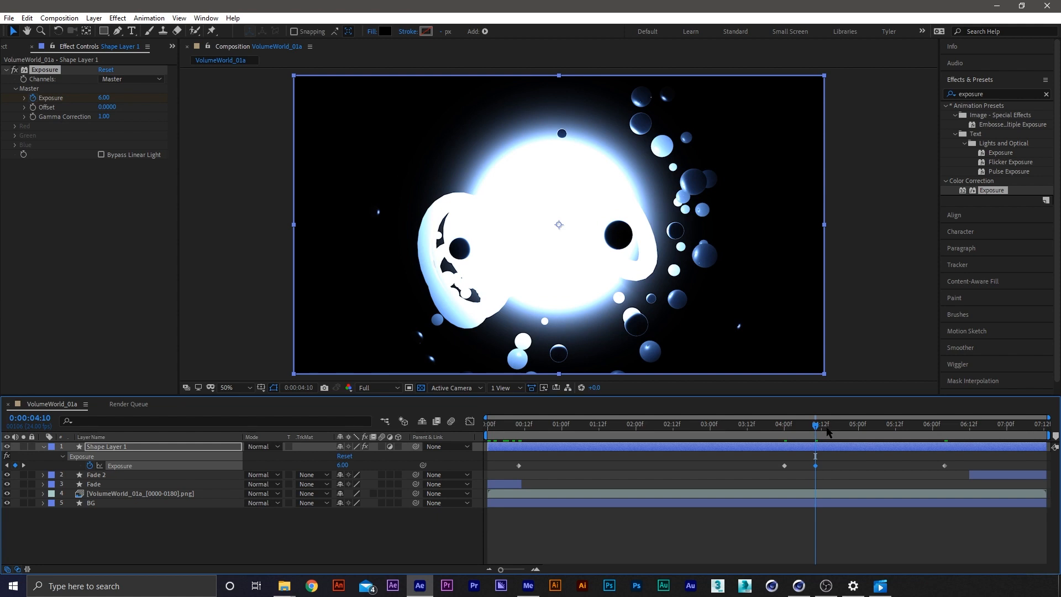
{"action": "left_click_drag", "start_coordinate": [827, 432], "coordinate": [933, 469]}
{"action": "left_click_drag", "start_coordinate": [933, 425], "coordinate": [759, 477]}
Apply Easy Ease Out to the first Exposure keyframe and set its outgoing velocity influence to 75%
{"action": "right_click", "coordinate": [519, 465]}
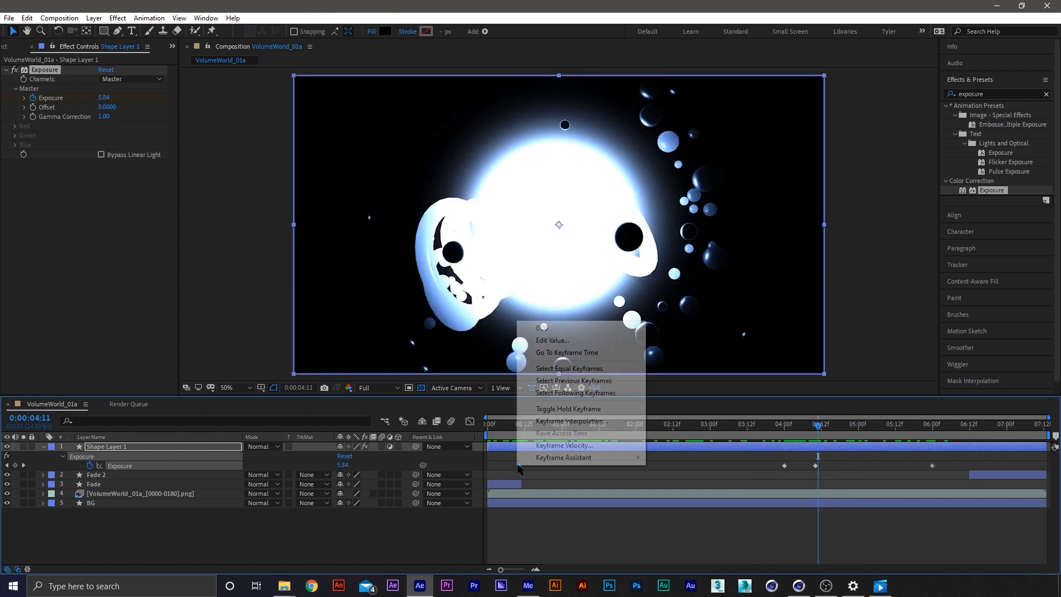
{"action": "mouse_move", "coordinate": [590, 463]}
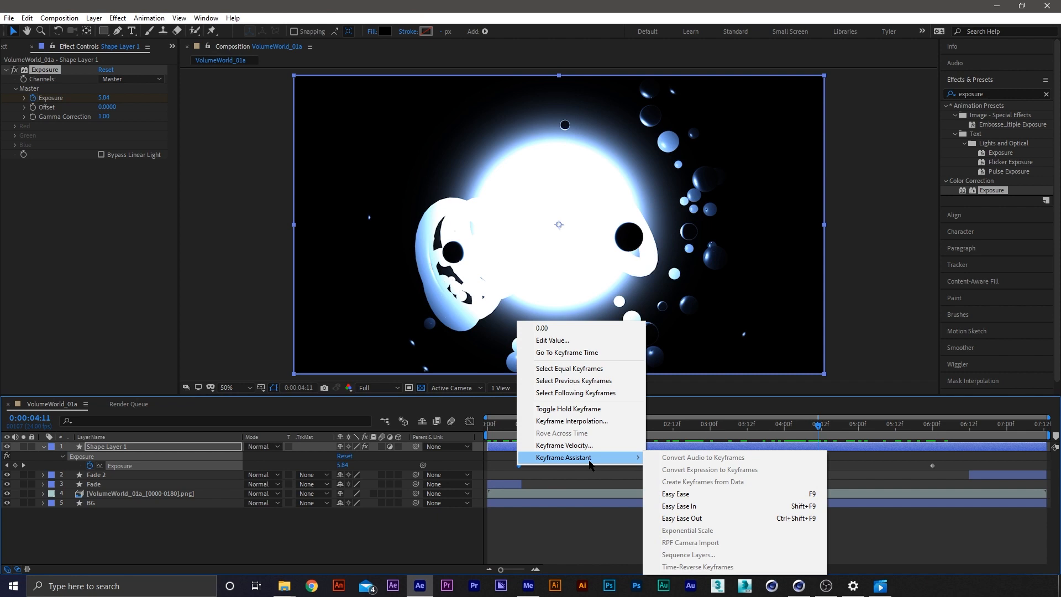
{"action": "left_click", "coordinate": [704, 519]}
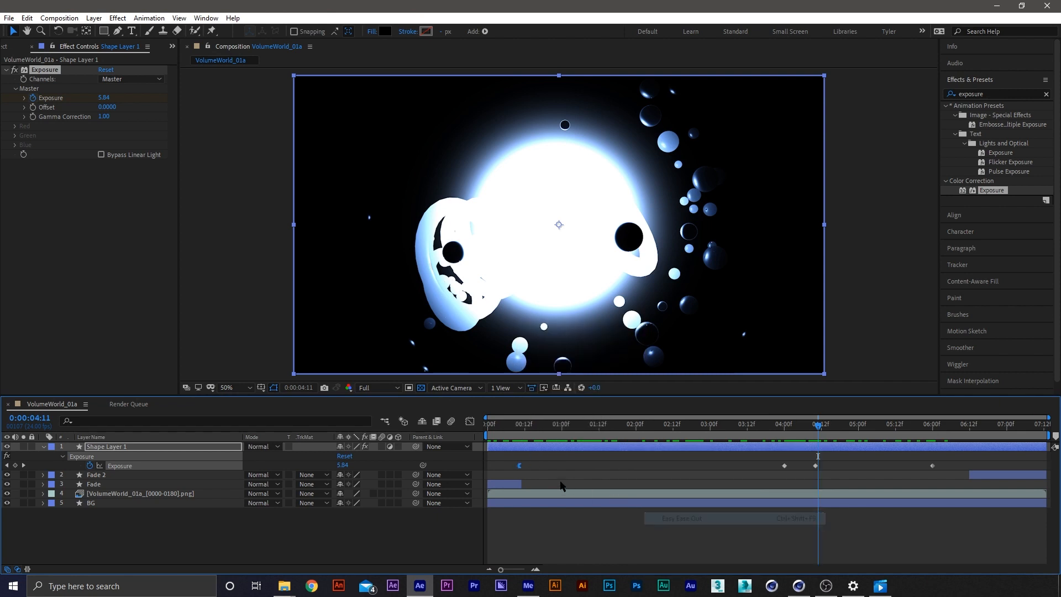
{"action": "right_click", "coordinate": [519, 465]}
{"action": "left_click", "coordinate": [586, 443]}
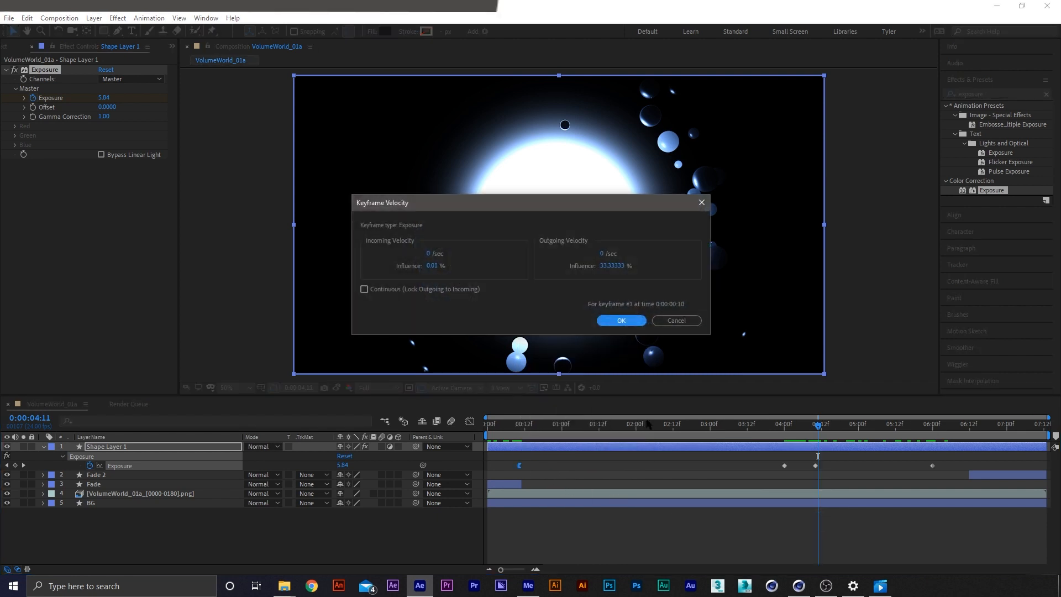
{"action": "left_click", "coordinate": [612, 266]}
{"action": "type", "text": "75"}
{"action": "key", "text": "Return"}
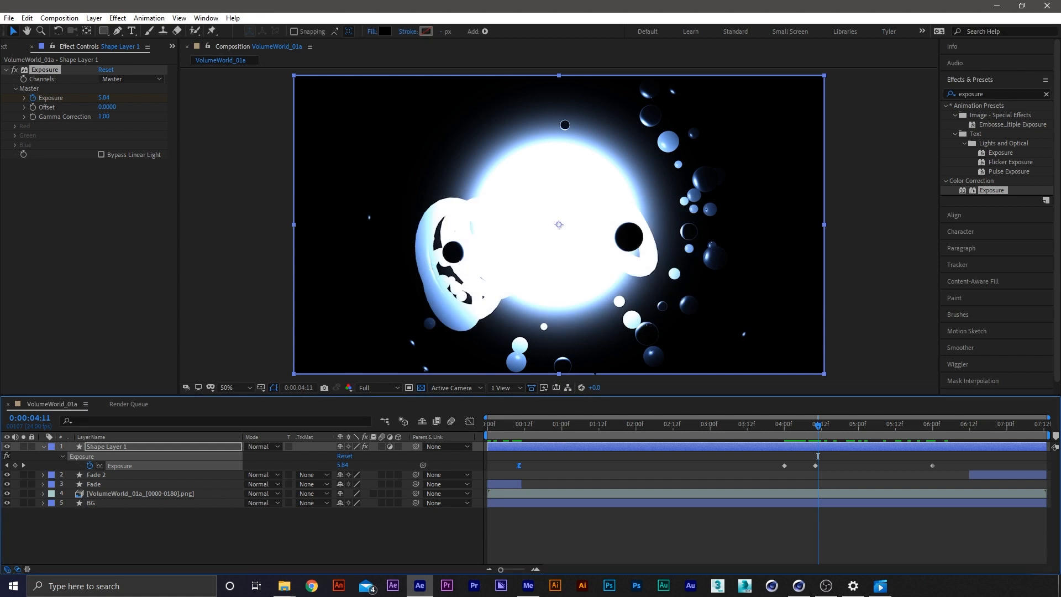
Display the Exposure value graph, apply Easy Ease In to the last keyframe, and set its incoming velocity influence to 75%
{"action": "left_click", "coordinate": [470, 421]}
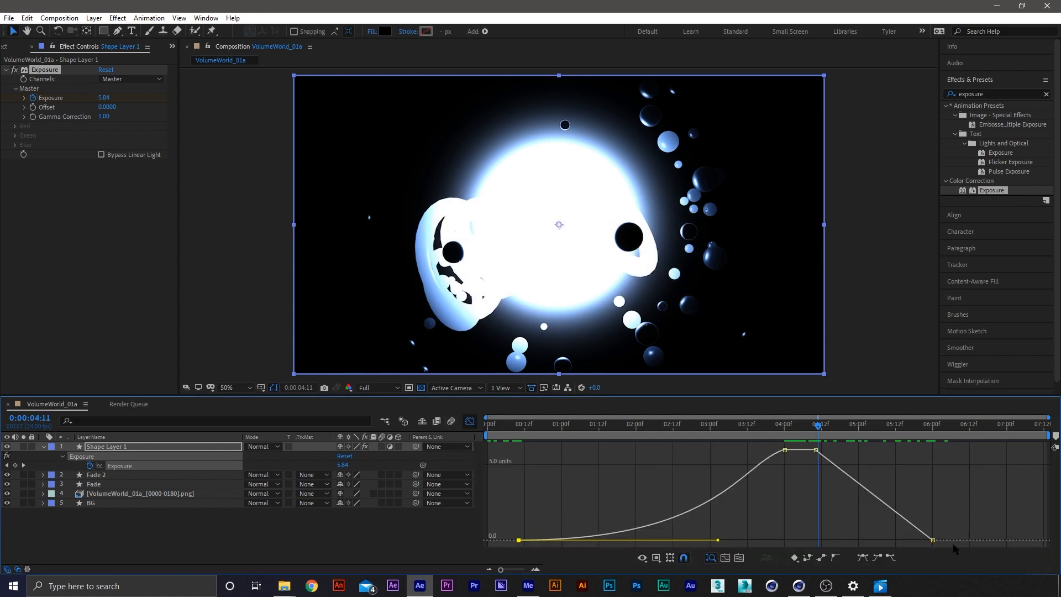
{"action": "right_click", "coordinate": [933, 540]}
{"action": "mouse_move", "coordinate": [978, 534]}
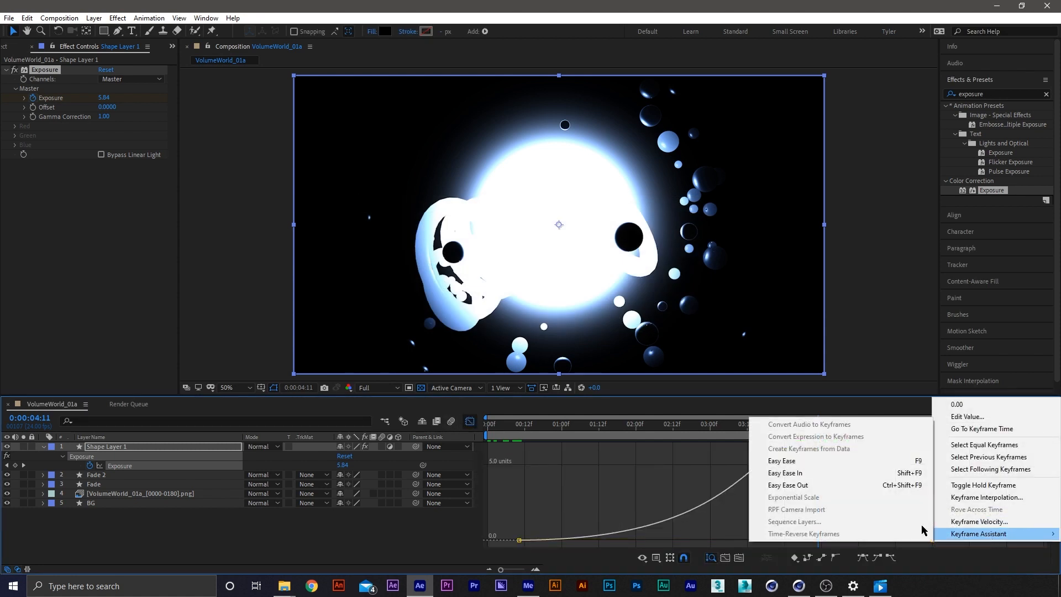
{"action": "left_click", "coordinate": [813, 473]}
{"action": "right_click", "coordinate": [933, 540]}
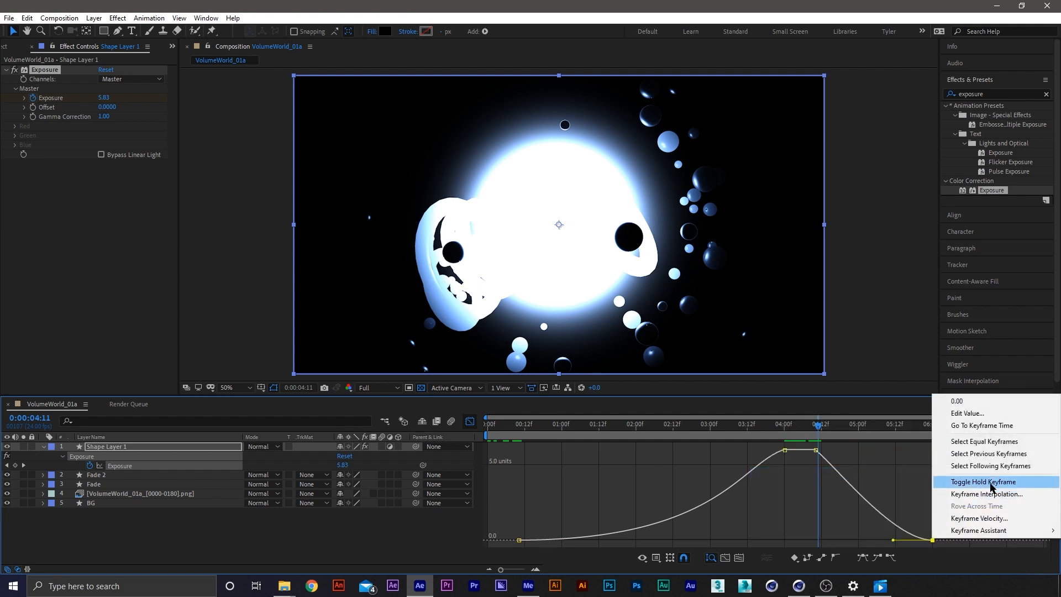
{"action": "left_click", "coordinate": [980, 518]}
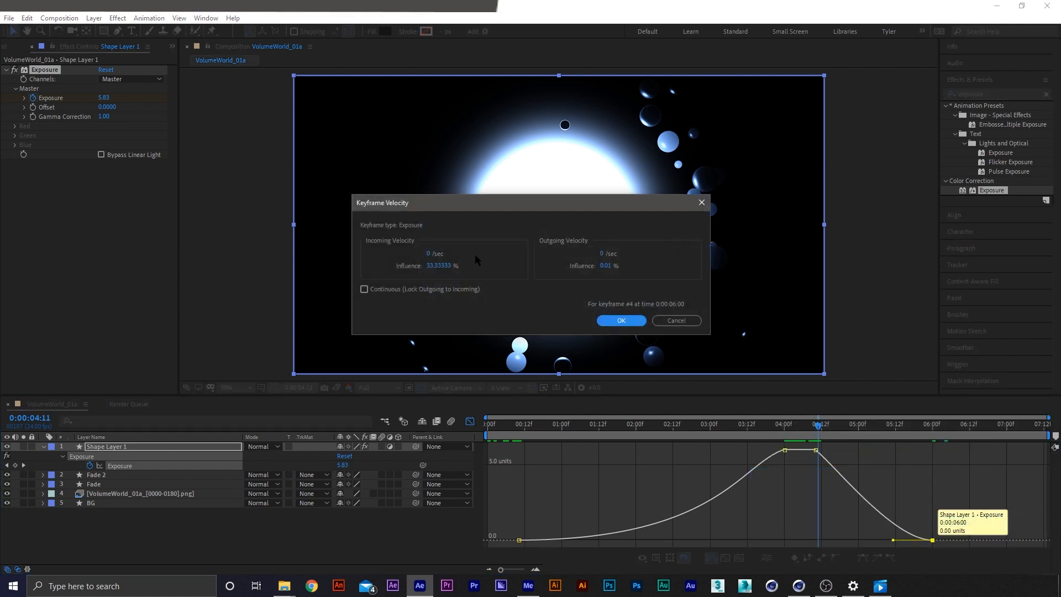
{"action": "left_click", "coordinate": [439, 266]}
{"action": "type", "text": "75"}
{"action": "key", "text": "Return"}
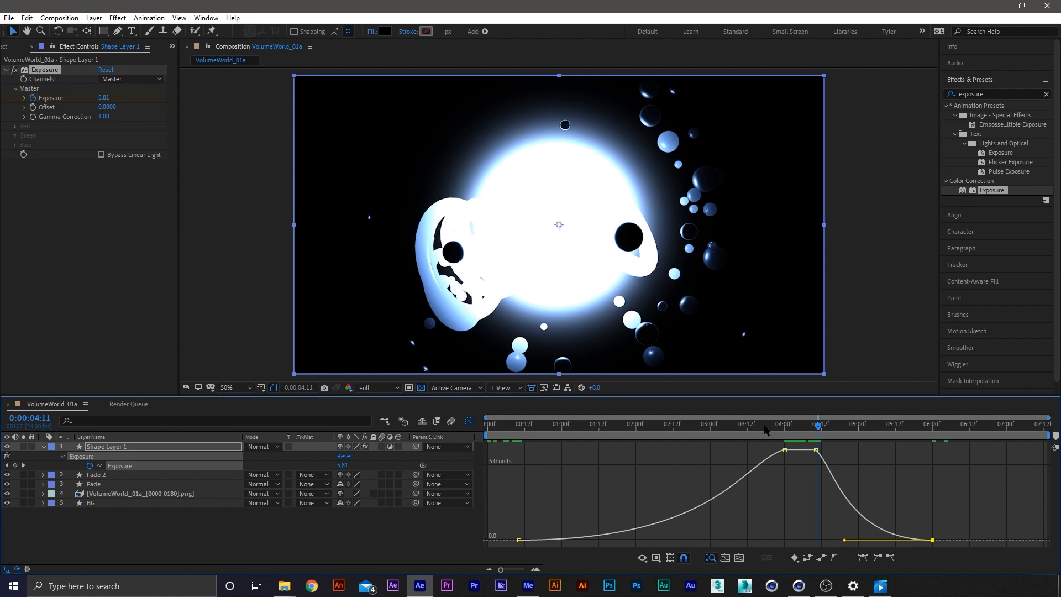
Preview the eased exposure ramp from about 3:02, then return the timeline to the layer bar view
{"action": "left_click_drag", "start_coordinate": [766, 430], "coordinate": [722, 451]}
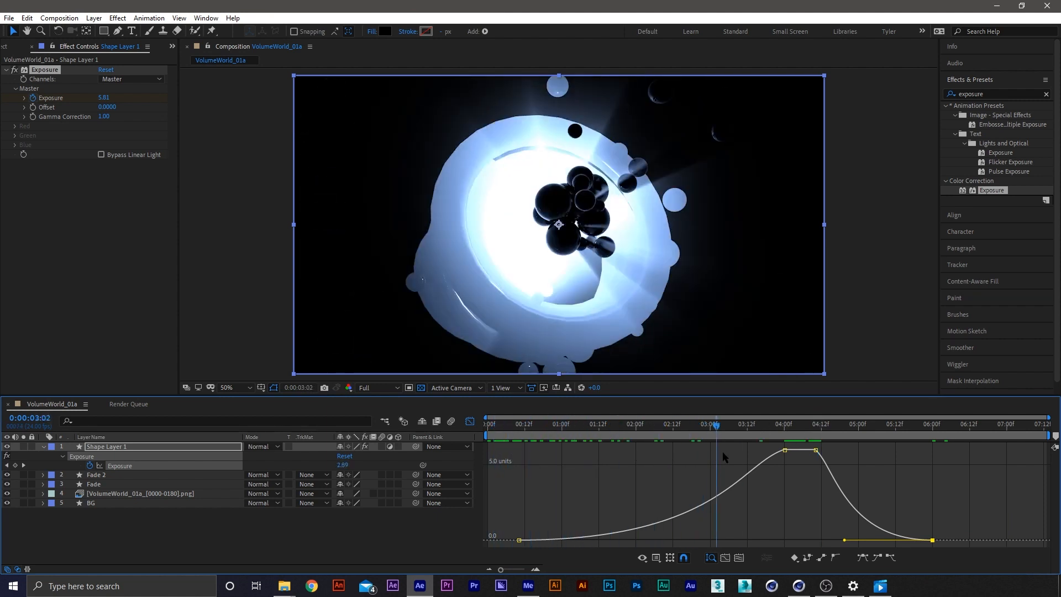
{"action": "key", "text": "space"}
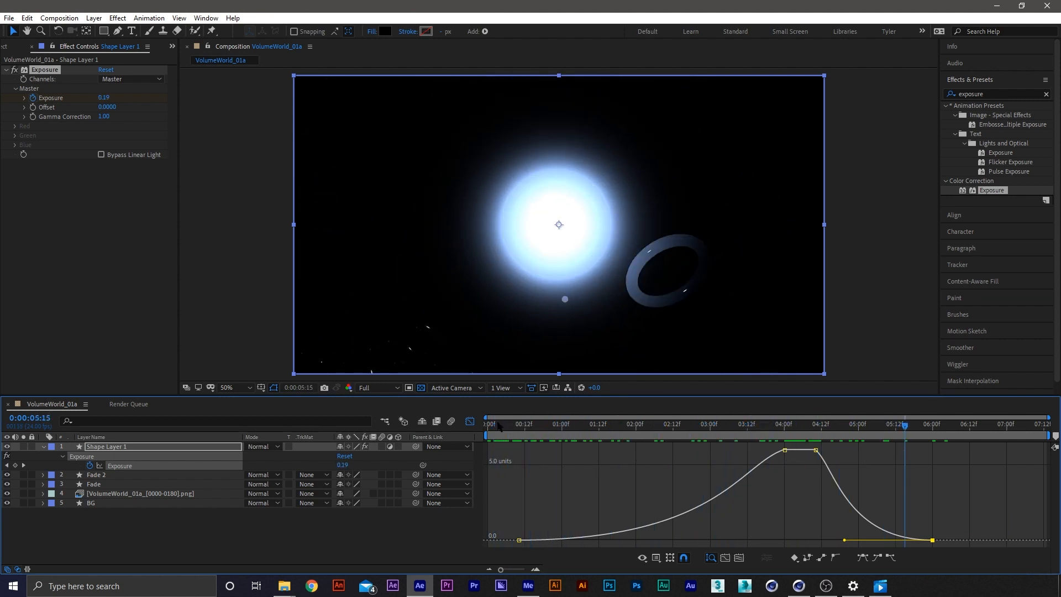
{"action": "key", "text": "shift+F3"}
Add the Levels effect below Exposure on Shape Layer 1 and enable Histogram keyframing at 4:00
{"action": "left_click", "coordinate": [779, 435]}
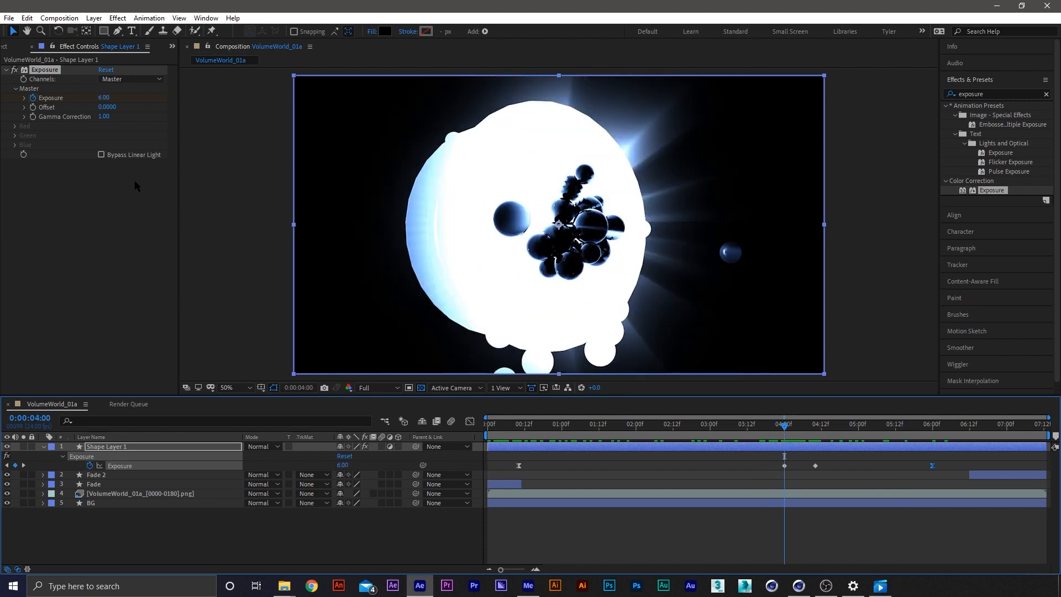
{"action": "left_click", "coordinate": [994, 93]}
{"action": "type", "text": "lev"}
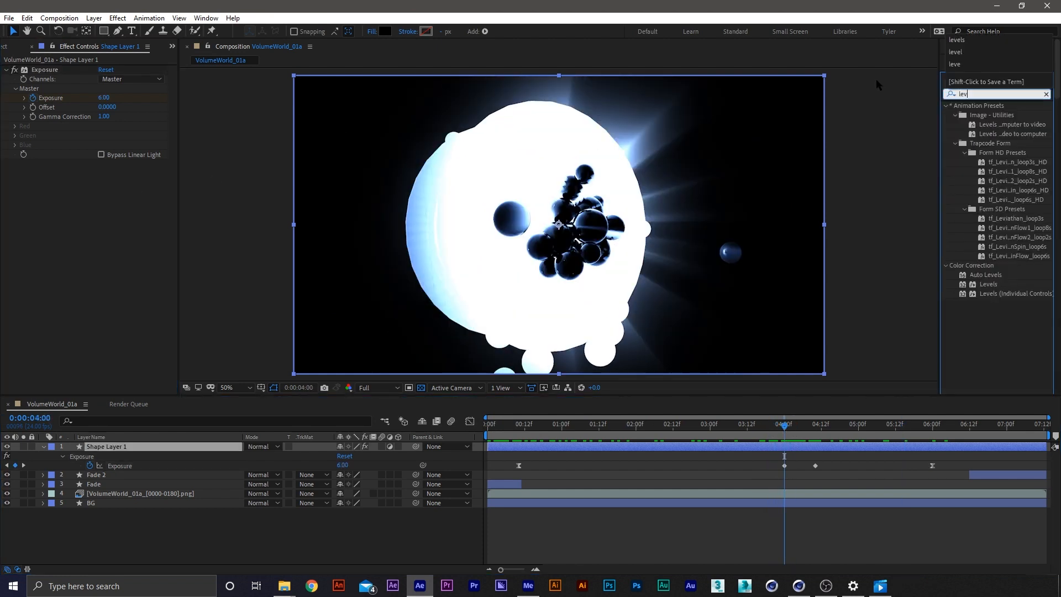
{"action": "type", "text": "e"}
{"action": "left_click", "coordinate": [988, 162]}
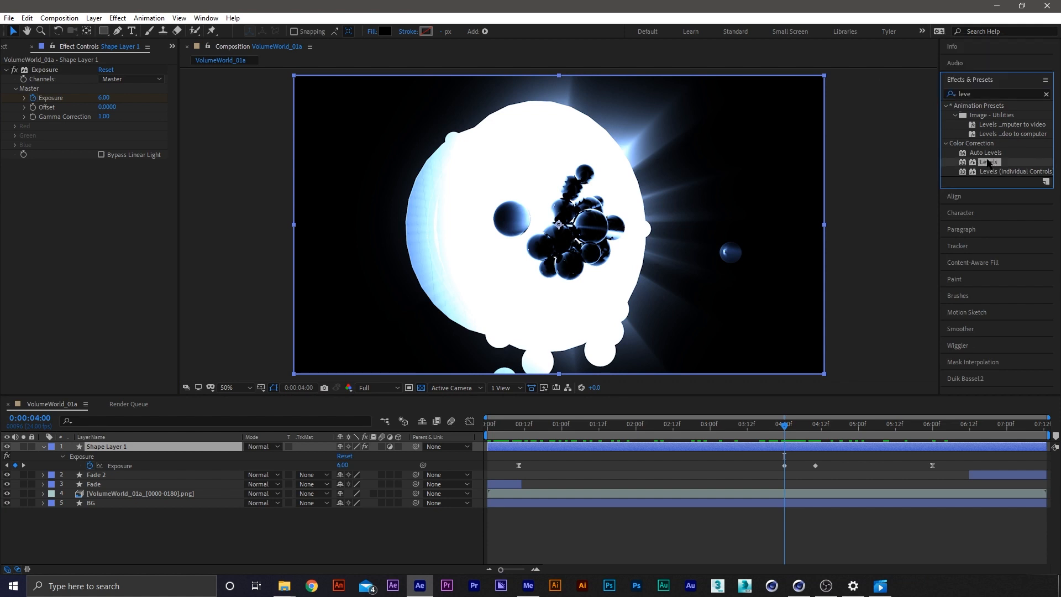
{"action": "left_click_drag", "start_coordinate": [988, 162], "coordinate": [16, 145]}
{"action": "left_click", "coordinate": [24, 182]}
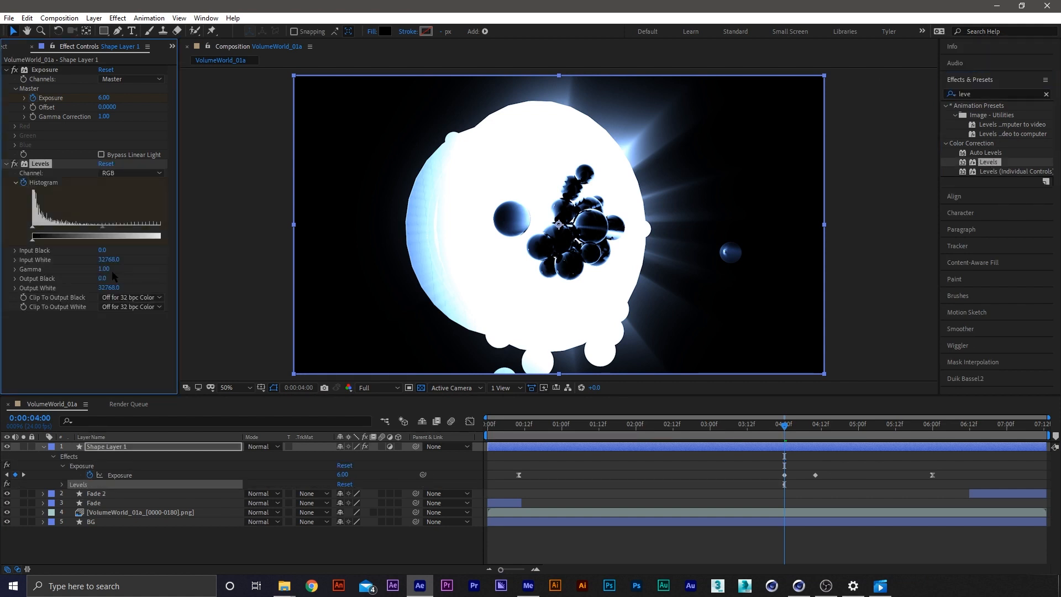
{"action": "key", "text": "u"}
{"action": "key", "text": "u"}
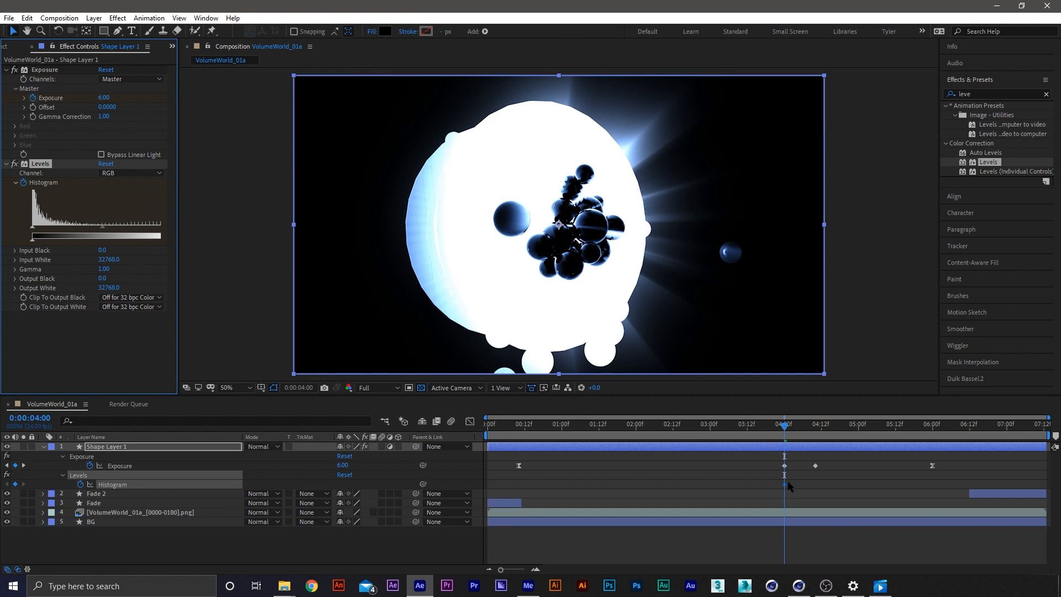
Move the Histogram keyframe to 0:10 and set the Levels Output Black to 7000 at 4:00
{"action": "left_click_drag", "start_coordinate": [784, 484], "coordinate": [503, 487]}
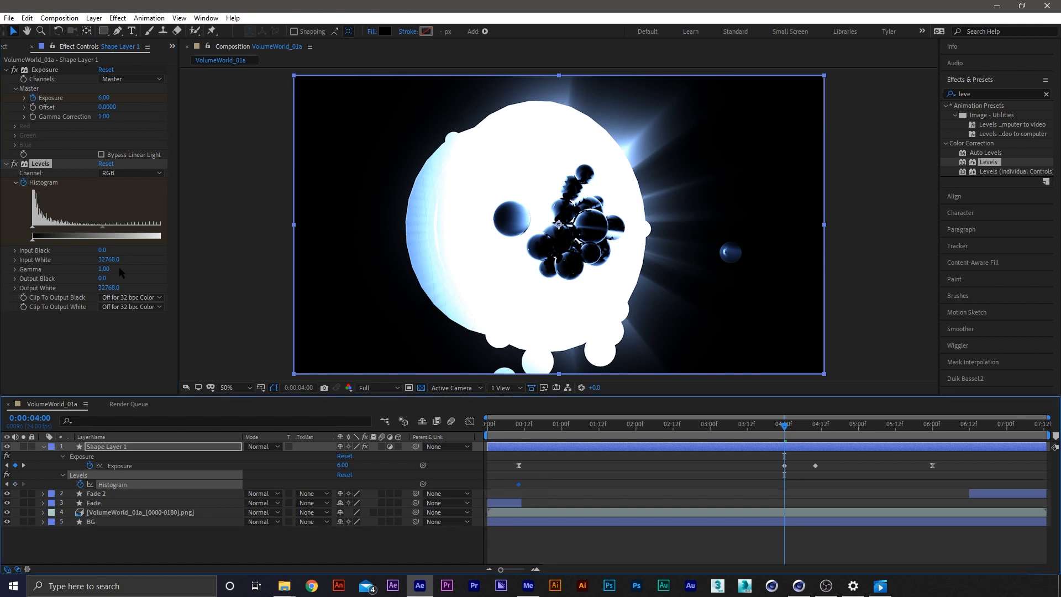
{"action": "left_click", "coordinate": [533, 484]}
{"action": "left_click", "coordinate": [519, 485]}
{"action": "left_click", "coordinate": [110, 279]}
{"action": "type", "text": "6800"}
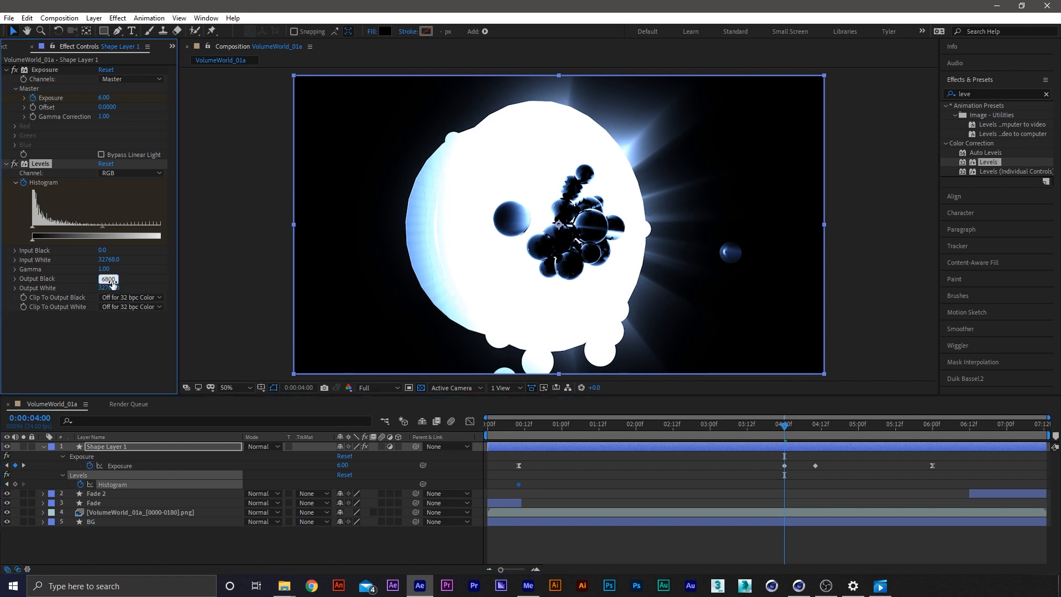
{"action": "key", "text": "Return"}
{"action": "left_click", "coordinate": [109, 279]}
{"action": "type", "text": "8"}
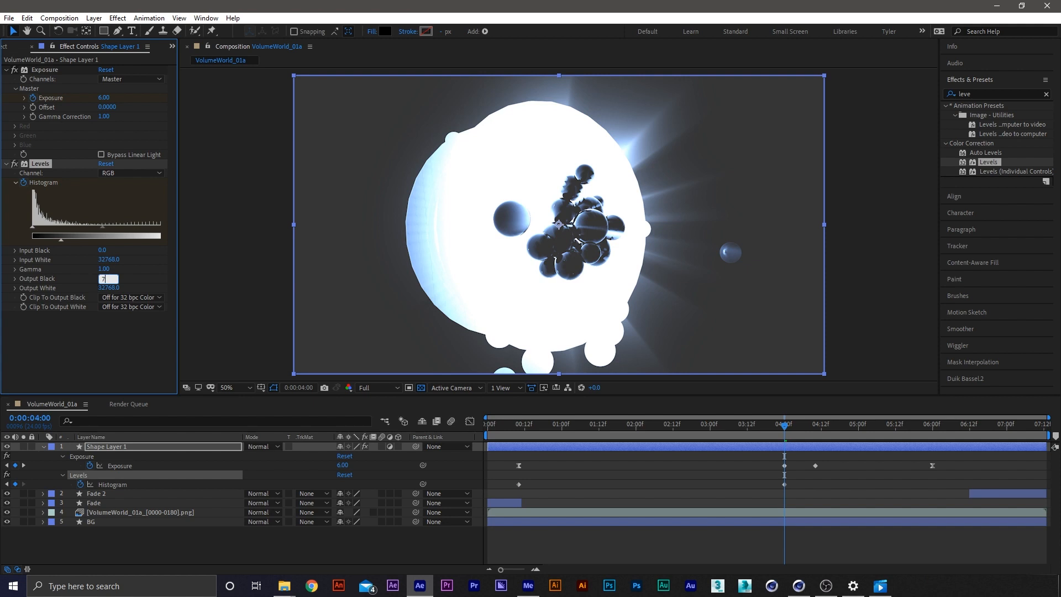
{"action": "key", "text": "Return"}
Move the 7000 Output Black keyframe to 4:10 and copy the first Histogram keyframe to 4:00
{"action": "left_click_drag", "start_coordinate": [785, 484], "coordinate": [815, 484]}
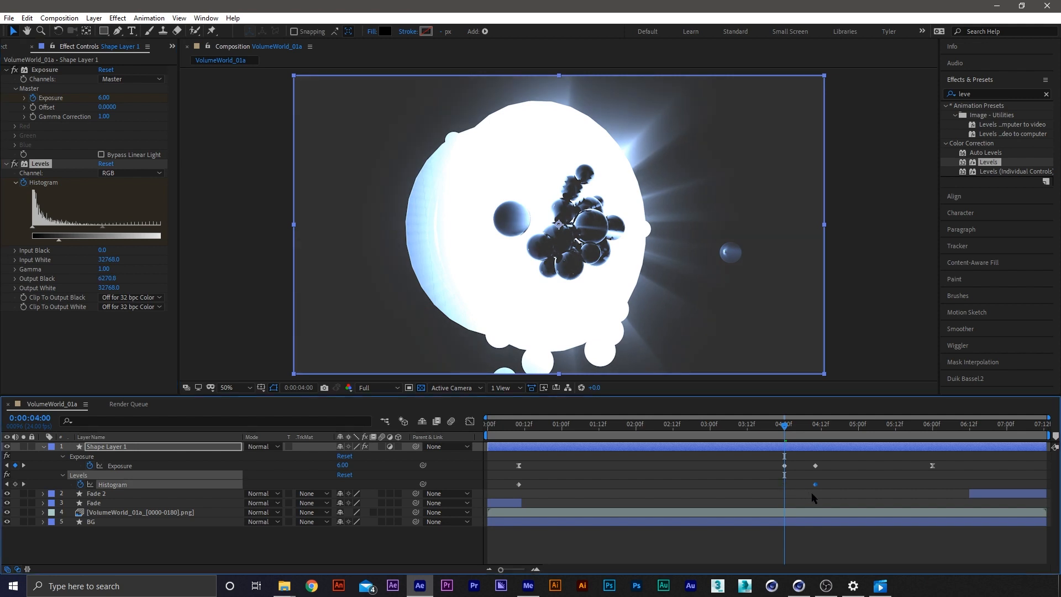
{"action": "left_click", "coordinate": [519, 484]}
{"action": "key", "text": "ctrl+c"}
{"action": "key", "text": "ctrl+v"}
{"action": "key", "text": "space"}
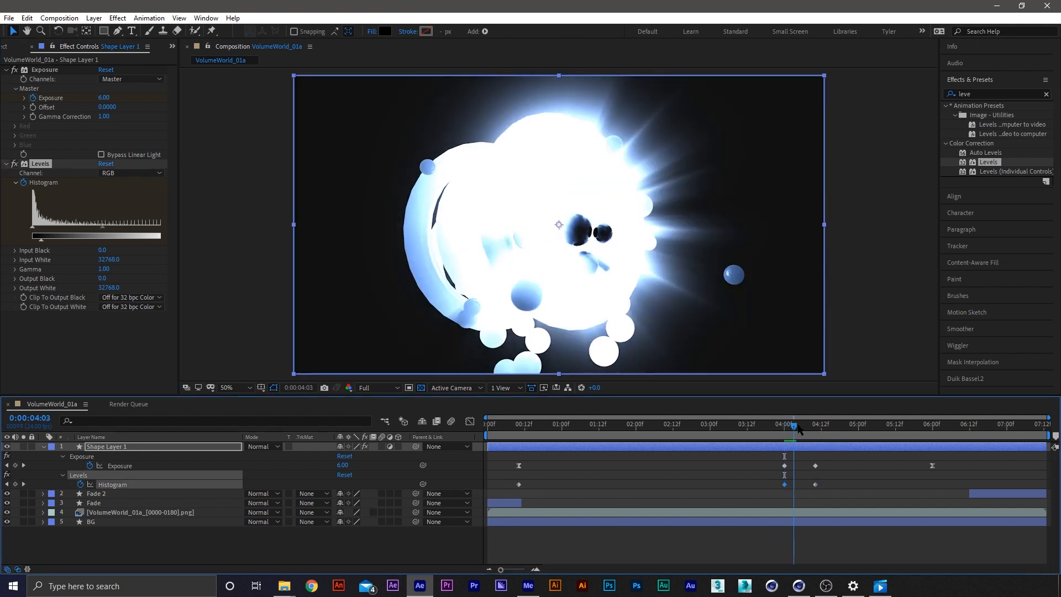
Copy the Histogram keyframe at 4:00 to 6:00 so Output Black returns to 0
{"action": "left_click_drag", "start_coordinate": [803, 432], "coordinate": [933, 441]}
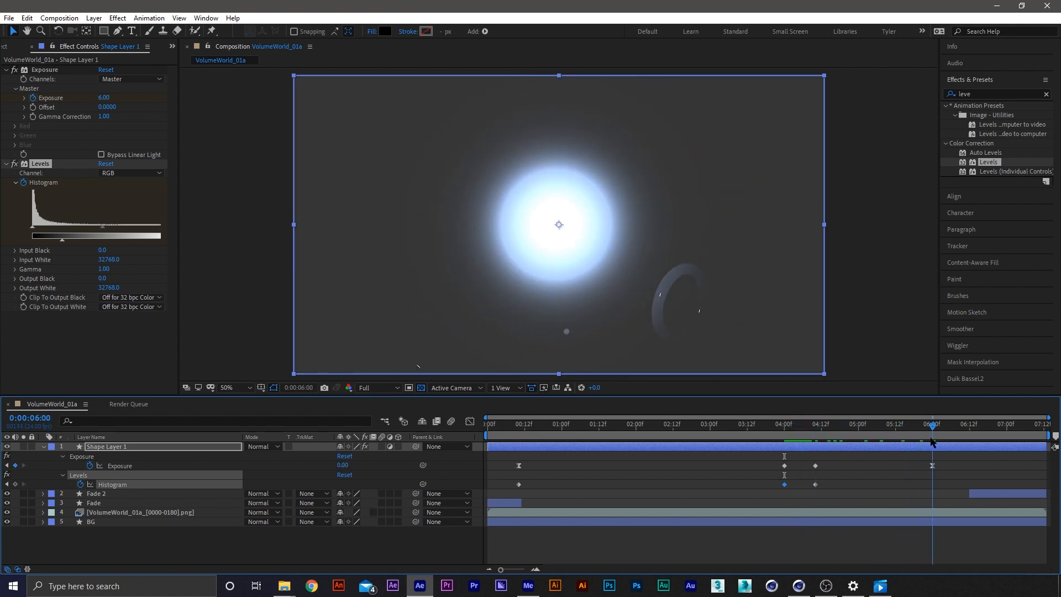
{"action": "left_click_drag", "start_coordinate": [788, 482], "coordinate": [777, 487]}
{"action": "key", "text": "ctrl+c"}
{"action": "key", "text": "ctrl+v"}
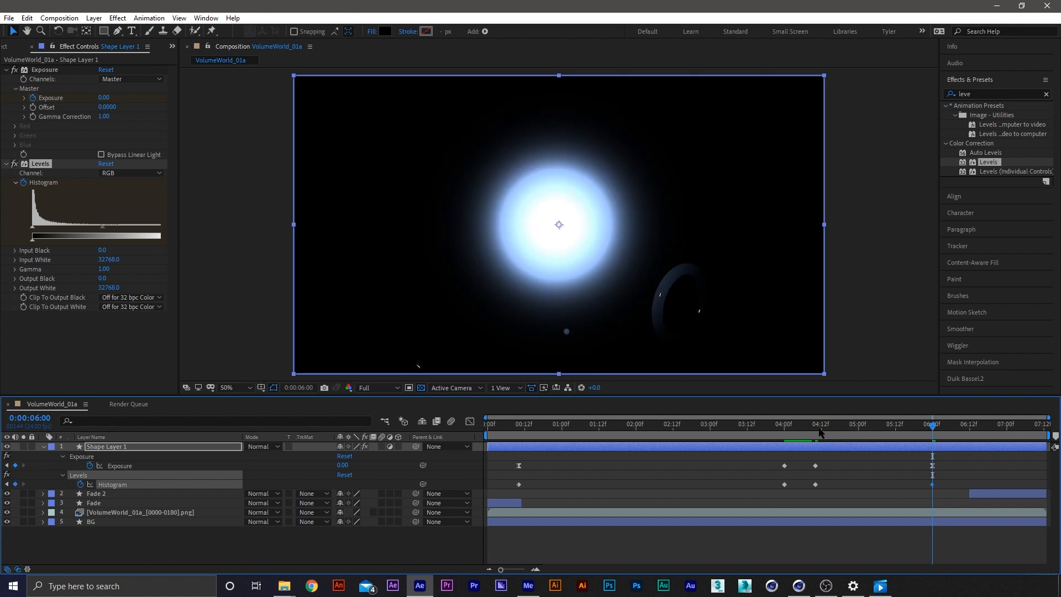
{"action": "mouse_move", "coordinate": [824, 431]}
{"action": "left_mouse_down"}
{"action": "mouse_move", "coordinate": [789, 437]}
{"action": "mouse_move", "coordinate": [813, 439]}
{"action": "left_mouse_up"}
Apply Easy Ease to the first and last Histogram keyframes with 75% incoming and outgoing influence, and scrub through the flash around 4:10
{"action": "right_click", "coordinate": [519, 484]}
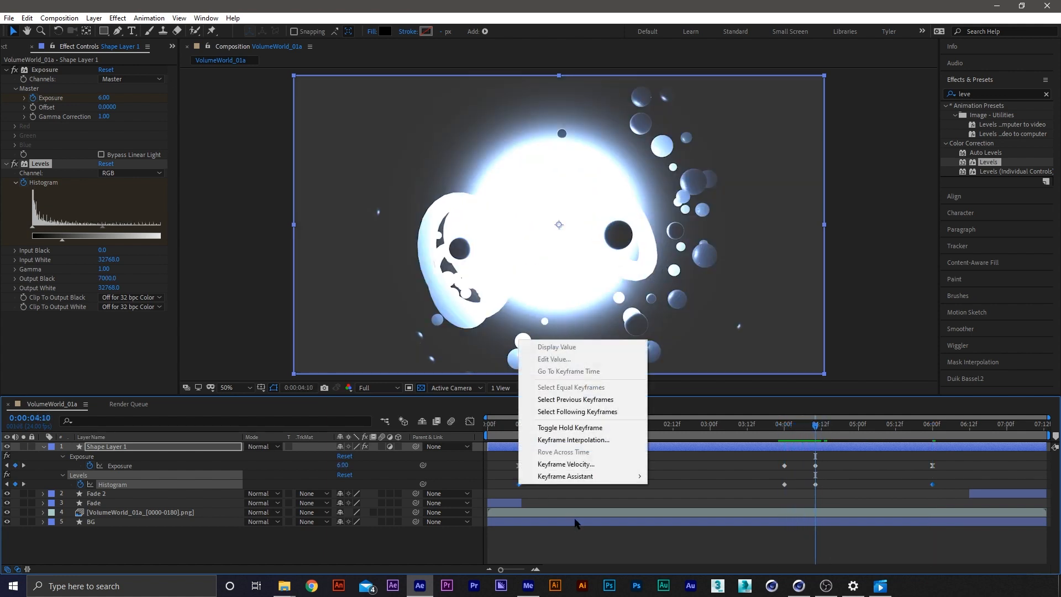
{"action": "mouse_move", "coordinate": [584, 479]}
{"action": "left_click", "coordinate": [680, 510]}
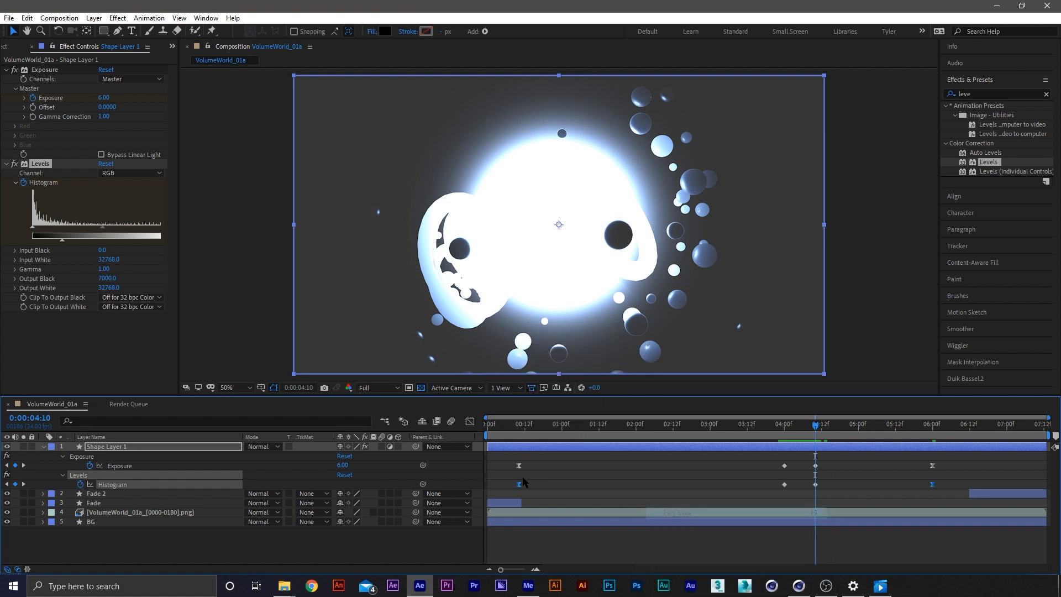
{"action": "right_click", "coordinate": [519, 485]}
{"action": "left_click", "coordinate": [564, 465]}
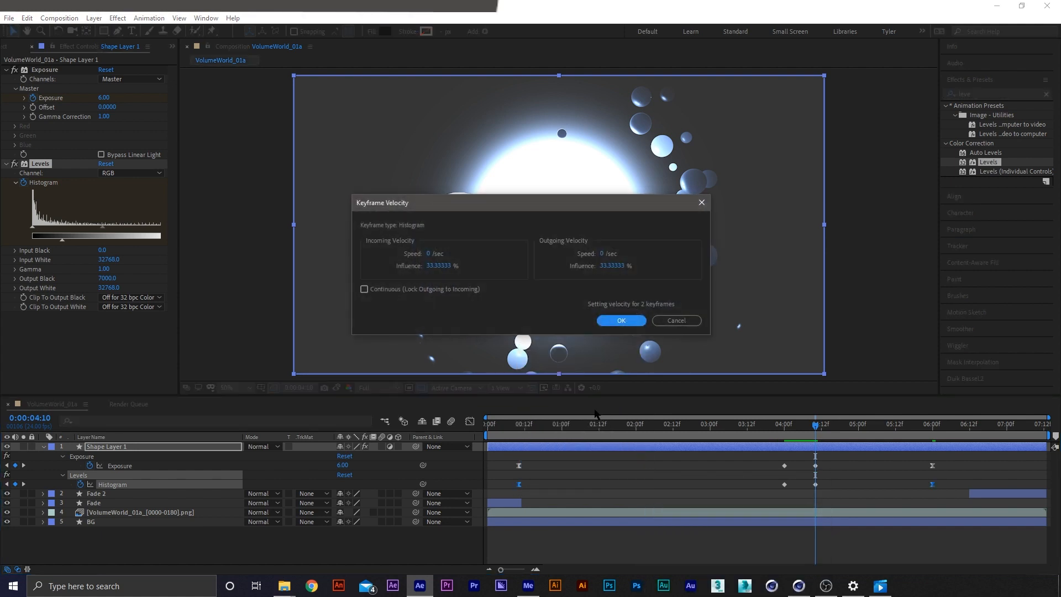
{"action": "double_click", "coordinate": [487, 264]}
{"action": "type", "text": "75"}
{"action": "left_click", "coordinate": [604, 267]}
{"action": "type", "text": "75"}
{"action": "left_click", "coordinate": [635, 320]}
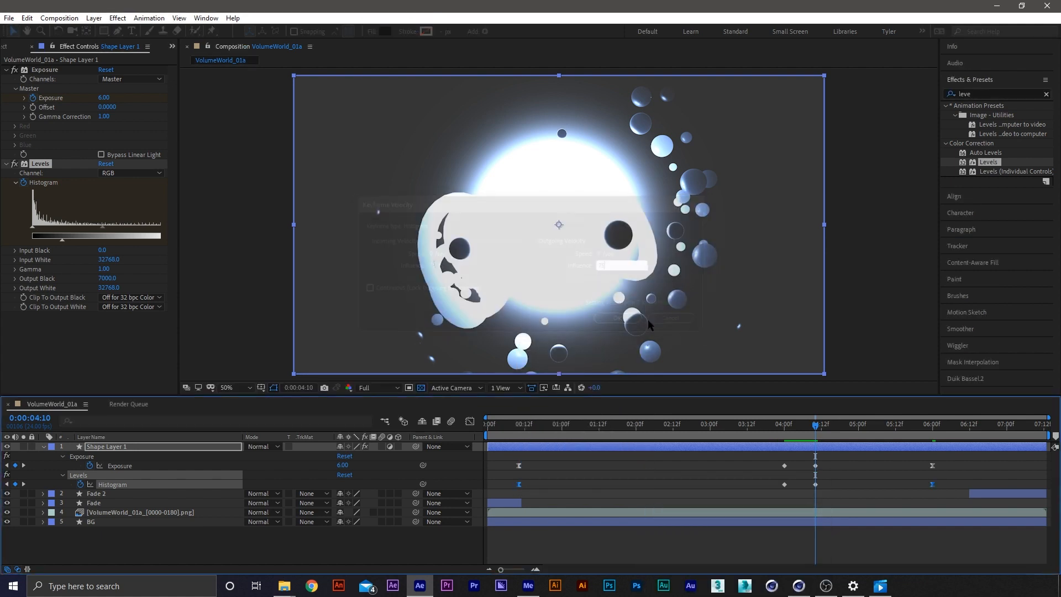
{"action": "mouse_move", "coordinate": [798, 426]}
{"action": "left_mouse_down"}
{"action": "mouse_move", "coordinate": [766, 426]}
{"action": "mouse_move", "coordinate": [810, 430]}
{"action": "left_mouse_up"}
{"action": "left_click", "coordinate": [825, 474]}
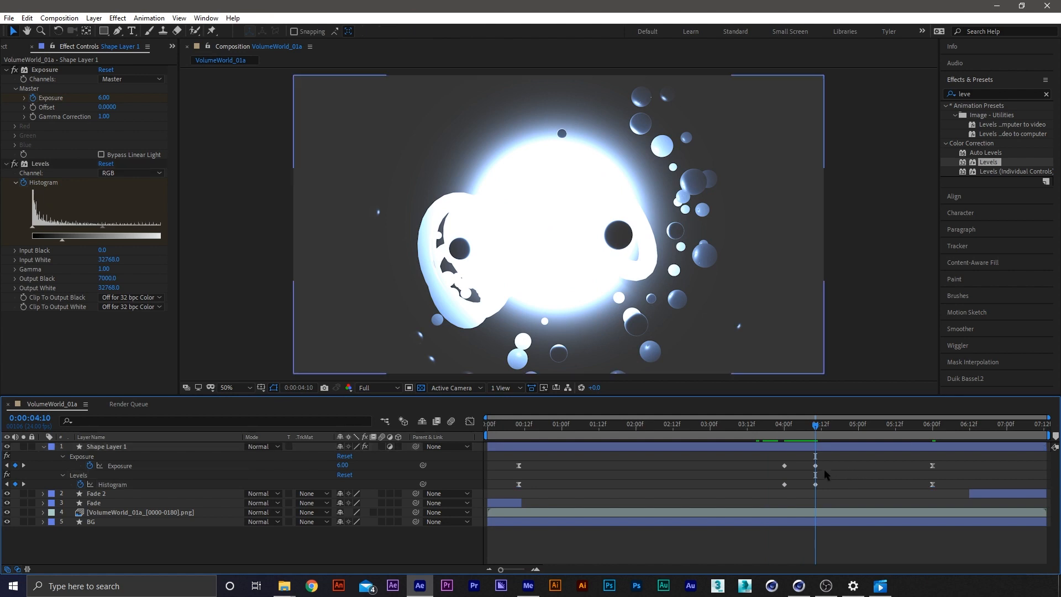
Try raising Exposure to 7.42 and the Levels Output Black to about 22738 on the keyframes at 4:10
{"action": "left_click", "coordinate": [815, 466]}
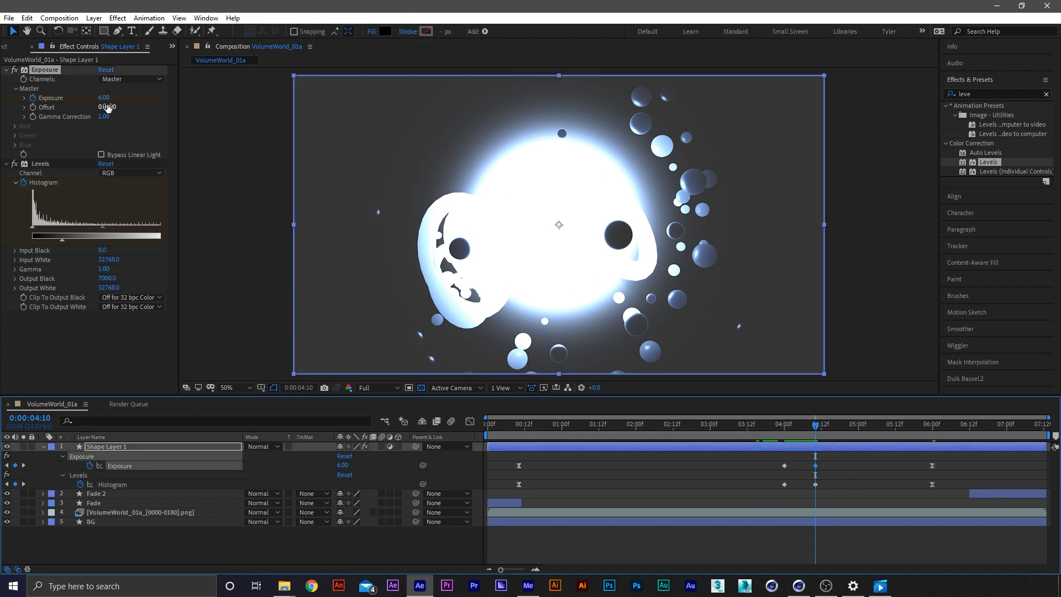
{"action": "mouse_move", "coordinate": [117, 107]}
{"action": "left_mouse_down"}
{"action": "mouse_move", "coordinate": [150, 108]}
{"action": "mouse_move", "coordinate": [110, 101]}
{"action": "left_mouse_up"}
{"action": "key", "text": "ctrl+z"}
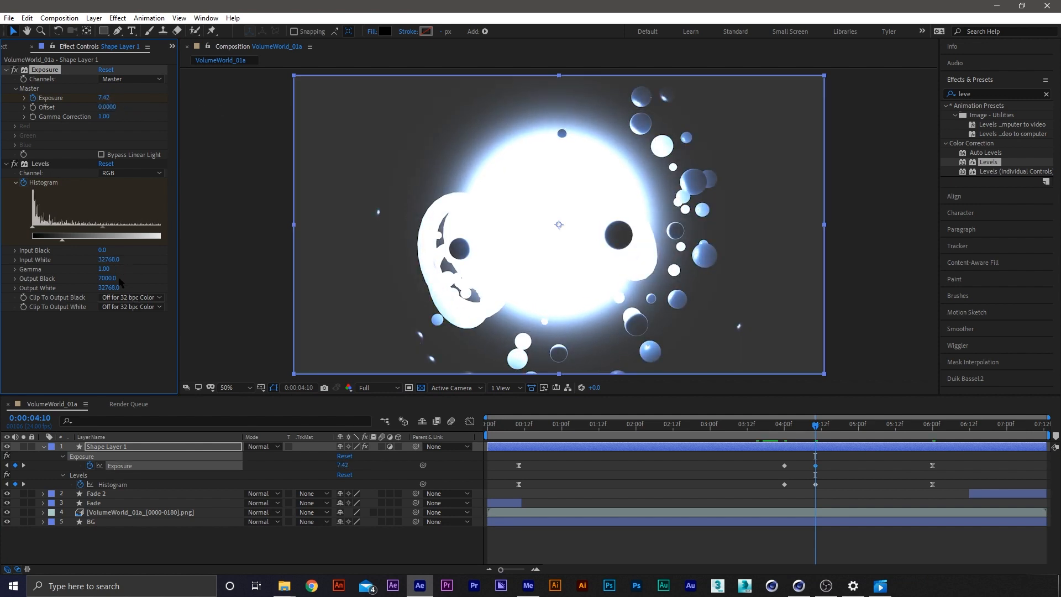
{"action": "left_click_drag", "start_coordinate": [115, 284], "coordinate": [136, 283]}
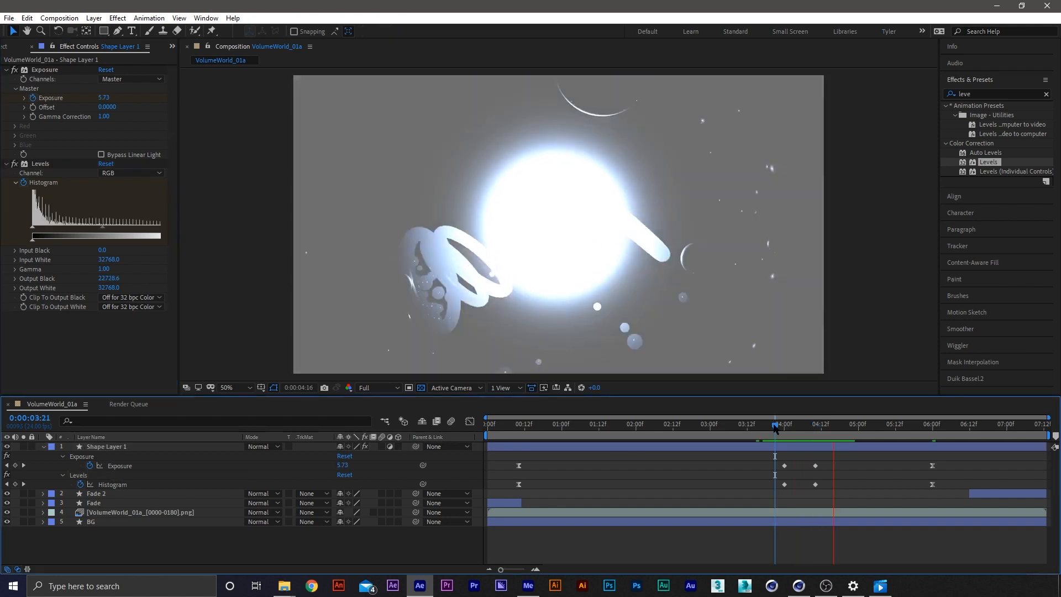
Go to 4:00, collapse the Shape Layer 1 effect properties and rename that adjustment layer to CC
{"action": "mouse_move", "coordinate": [774, 426]}
{"action": "left_mouse_down"}
{"action": "mouse_move", "coordinate": [837, 430]}
{"action": "mouse_move", "coordinate": [786, 429]}
{"action": "left_mouse_up"}
{"action": "key", "text": "e"}
{"action": "key", "text": "e"}
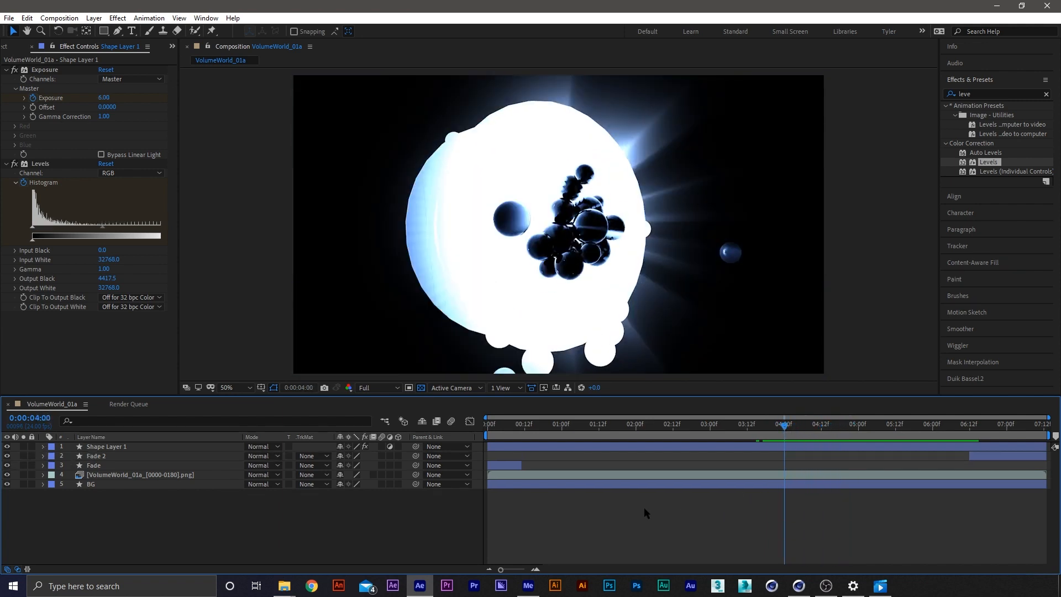
{"action": "key", "text": "e"}
{"action": "key", "text": "e"}
{"action": "left_click", "coordinate": [127, 446]}
{"action": "key", "text": "Return"}
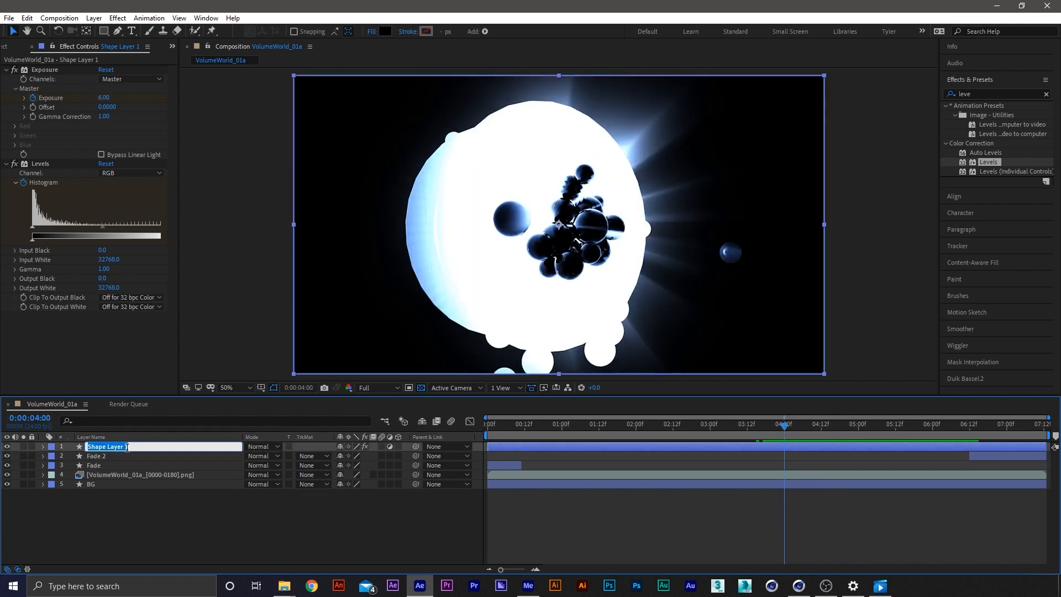
{"action": "key", "text": "Return"}
{"action": "left_click", "coordinate": [173, 524]}
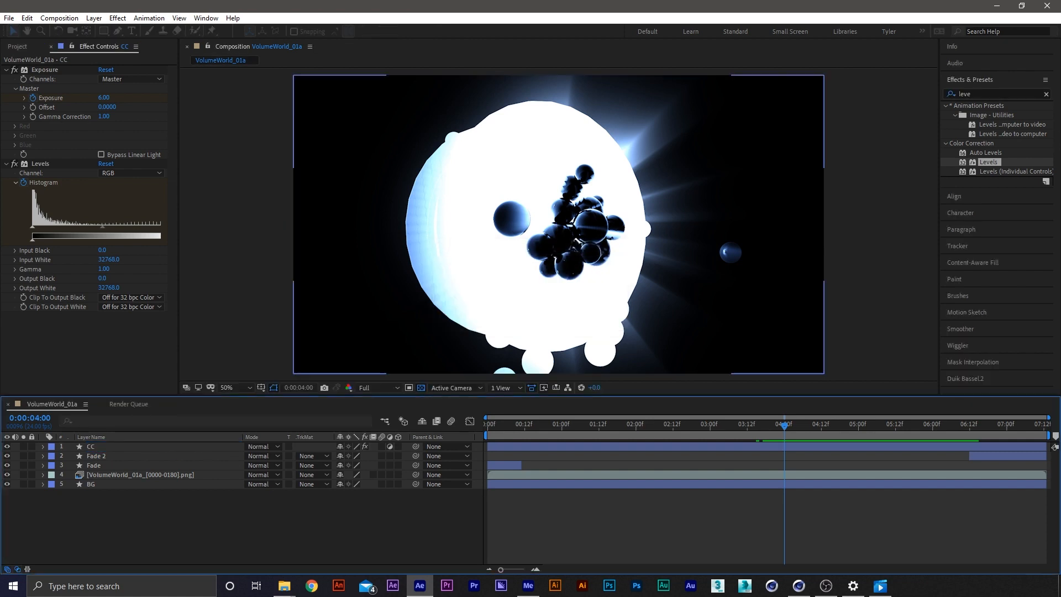
{"action": "double_click", "coordinate": [103, 31]}
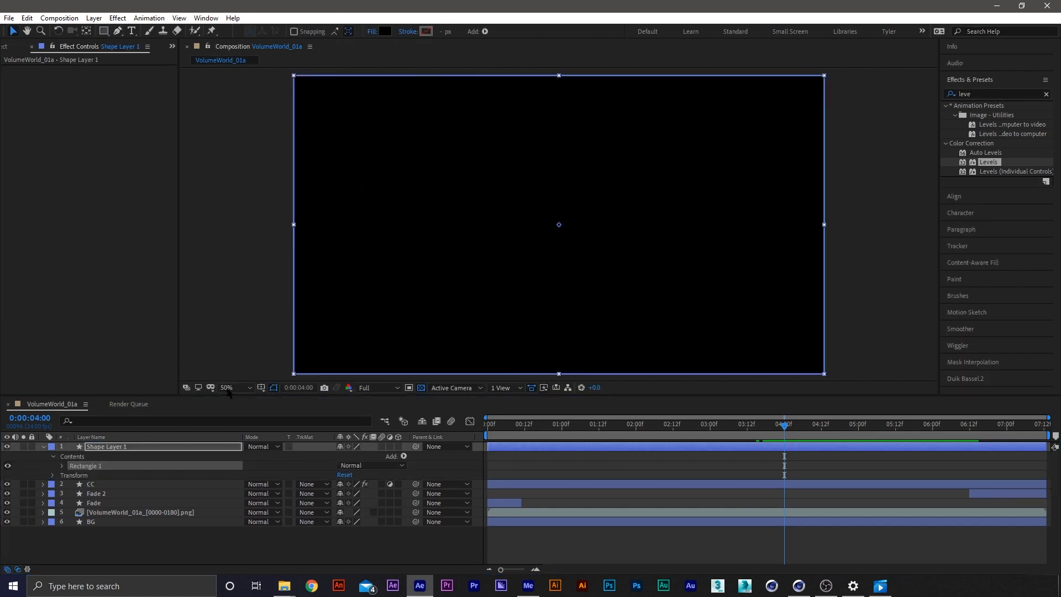
{"action": "key", "text": "u"}
{"action": "left_click", "coordinate": [154, 536]}
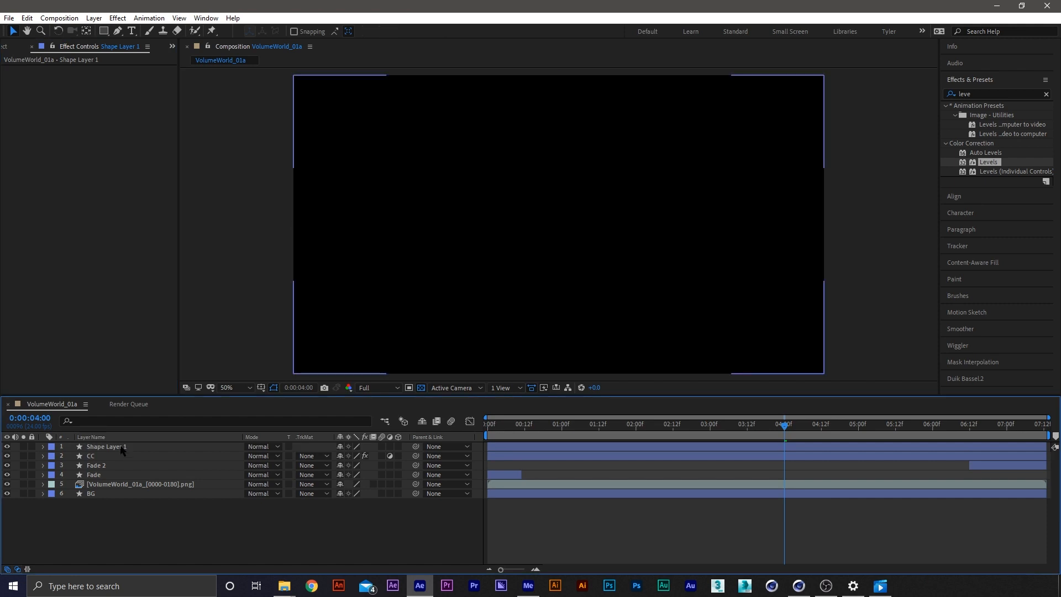
{"action": "left_click", "coordinate": [122, 449]}
{"action": "key", "text": "Return"}
{"action": "left_click", "coordinate": [153, 514]}
{"action": "left_click", "coordinate": [128, 449]}
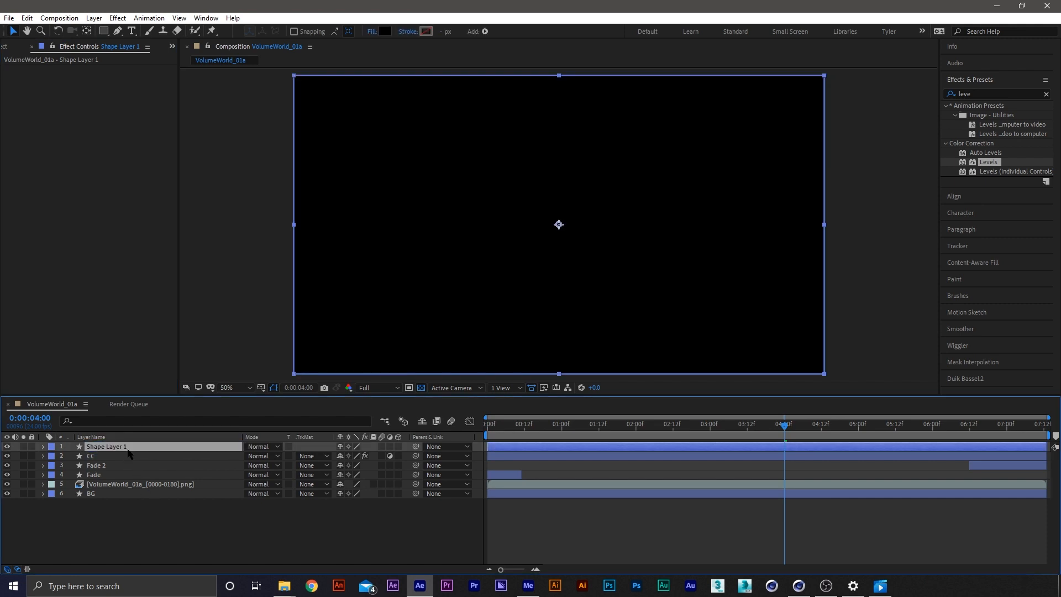
{"action": "key", "text": "Delete"}
Save the project and briefly solo the VolumeWorld_01a image sequence layer to view it without the other layers
{"action": "left_click", "coordinate": [141, 473]}
{"action": "key", "text": "ctrl+s"}
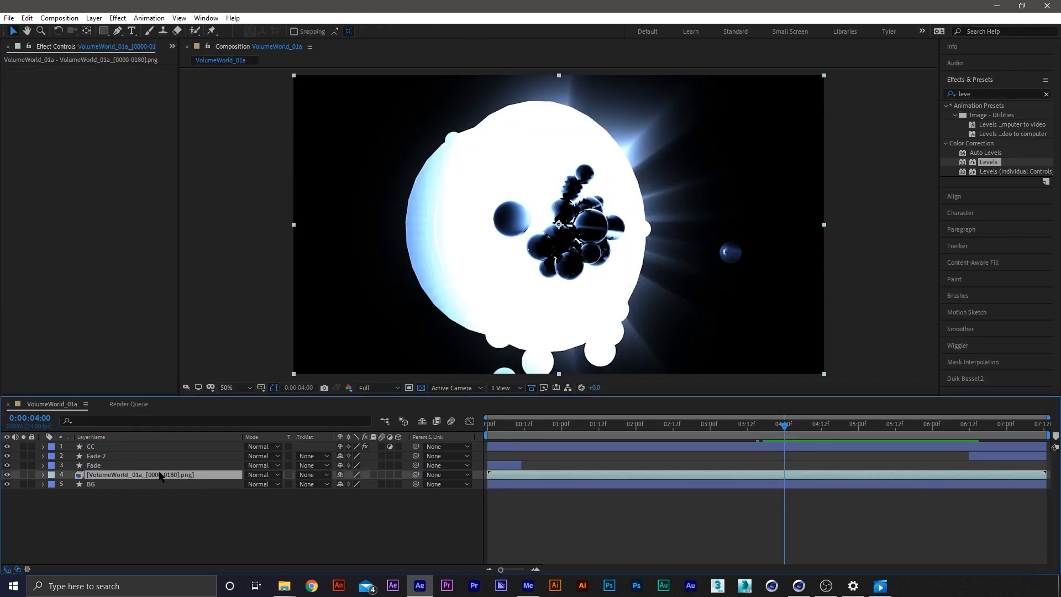
{"action": "left_click", "coordinate": [24, 475]}
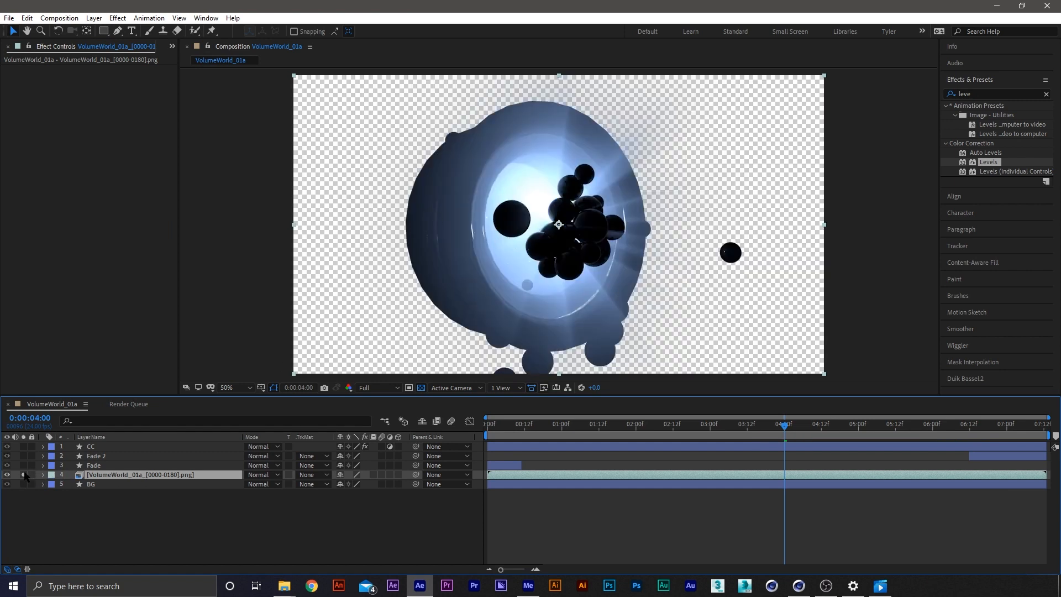
{"action": "left_click", "coordinate": [24, 475]}
Apply the CC Lens effect to the image sequence layer and set a Size keyframe of 500 at 4:00
{"action": "left_click", "coordinate": [965, 94]}
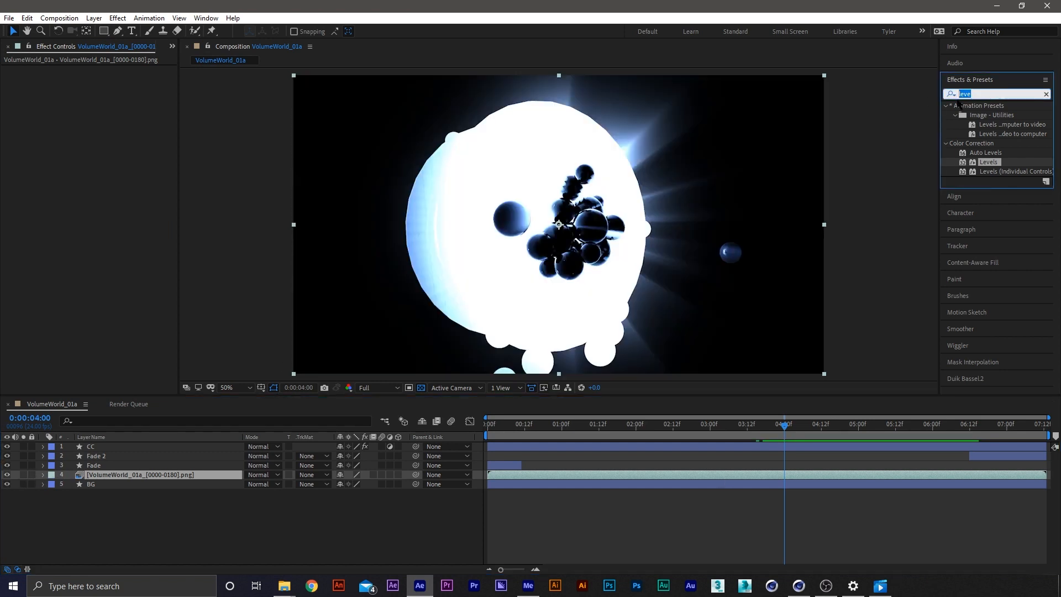
{"action": "type", "text": "cc len"}
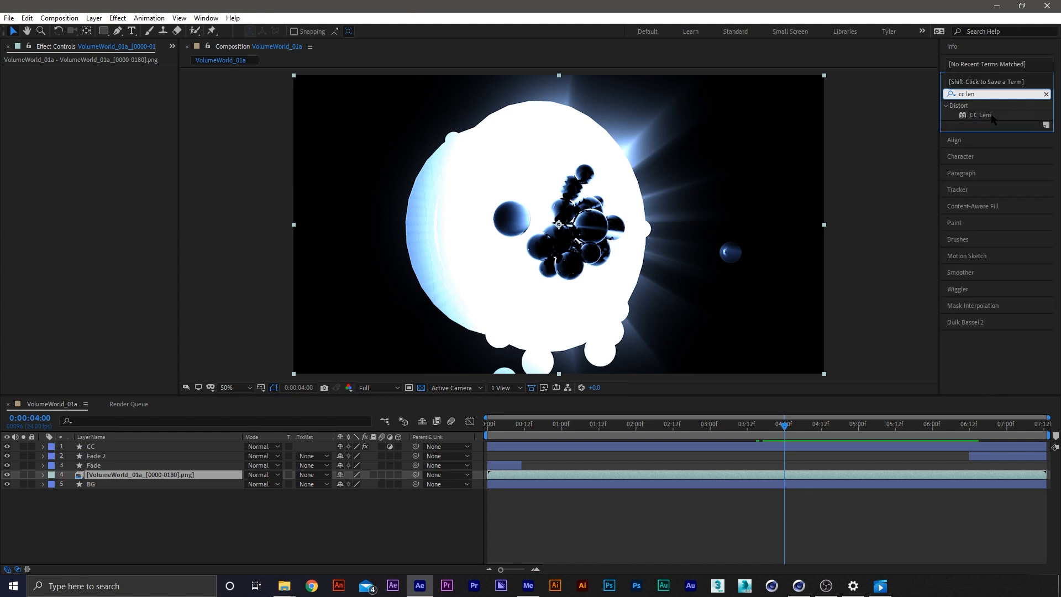
{"action": "double_click", "coordinate": [981, 115]}
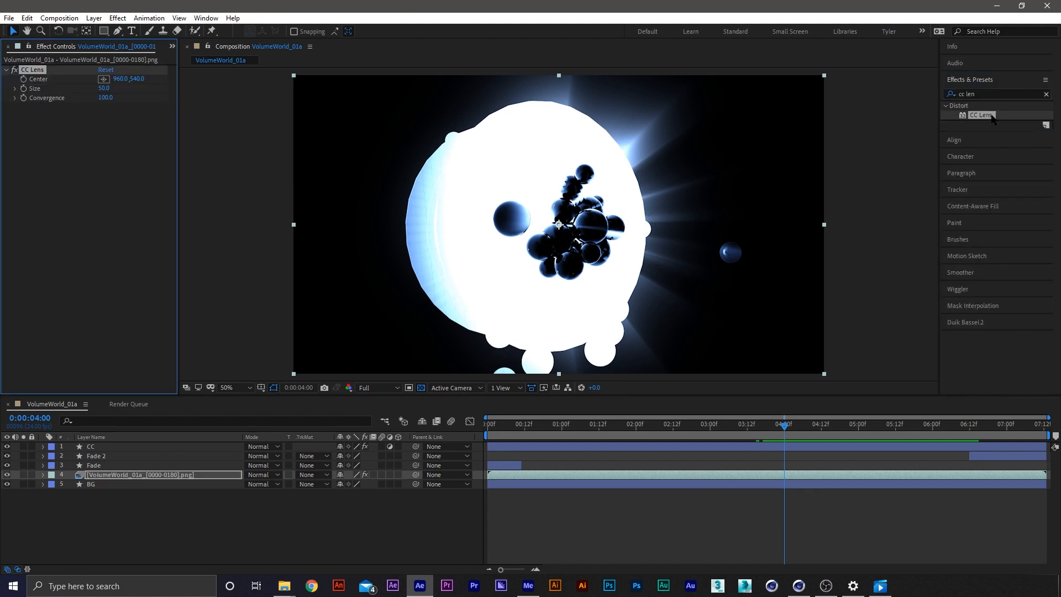
{"action": "left_click_drag", "start_coordinate": [107, 93], "coordinate": [33, 98]}
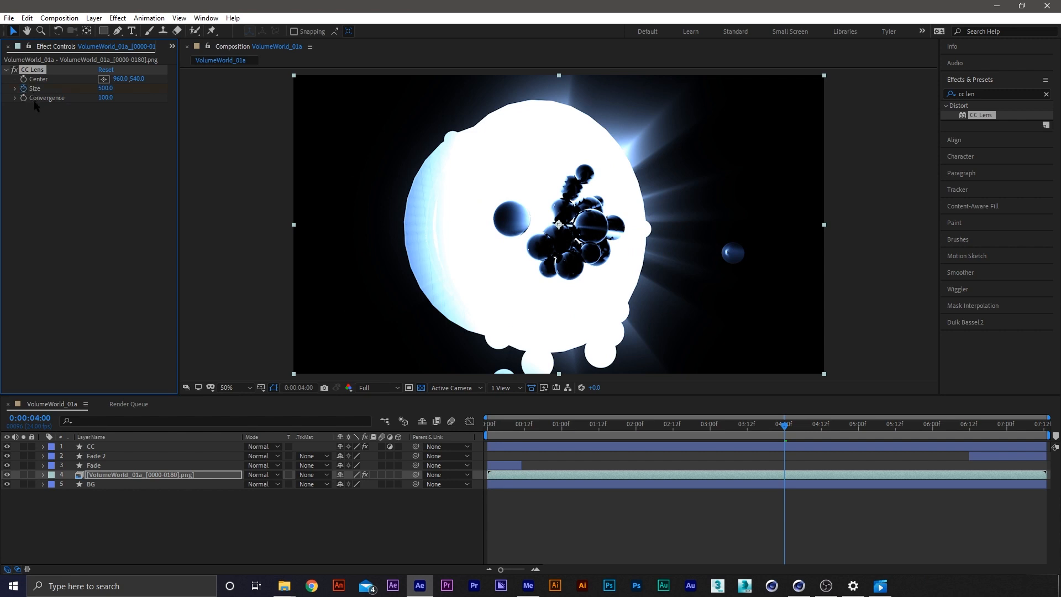
Move the CC Lens Size keyframe to about 3:04 and add further Size keyframes at 3:22 and 4:01
{"action": "key", "text": "u"}
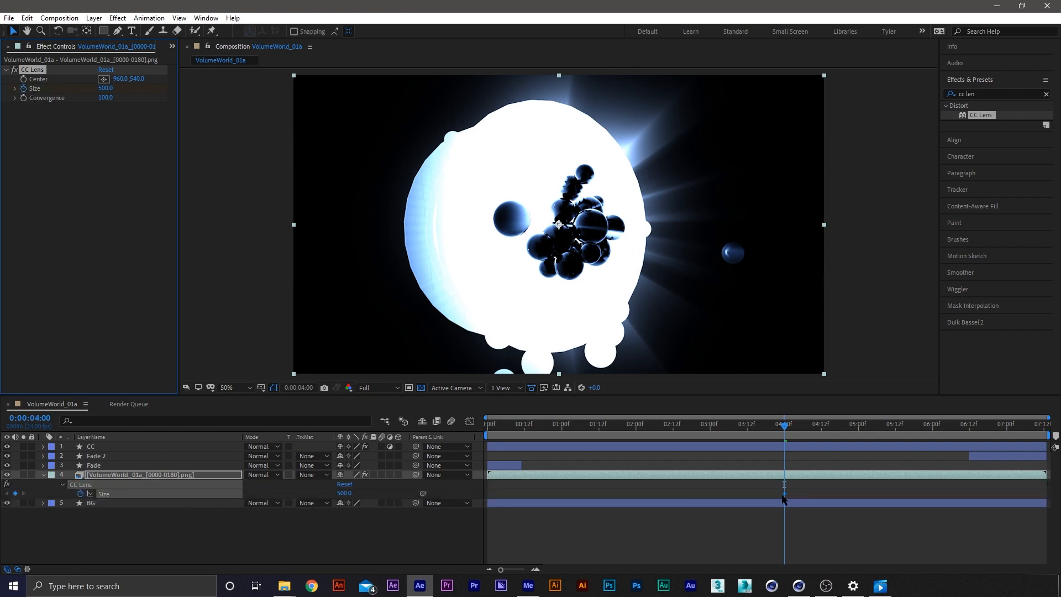
{"action": "left_click_drag", "start_coordinate": [784, 493], "coordinate": [725, 493]}
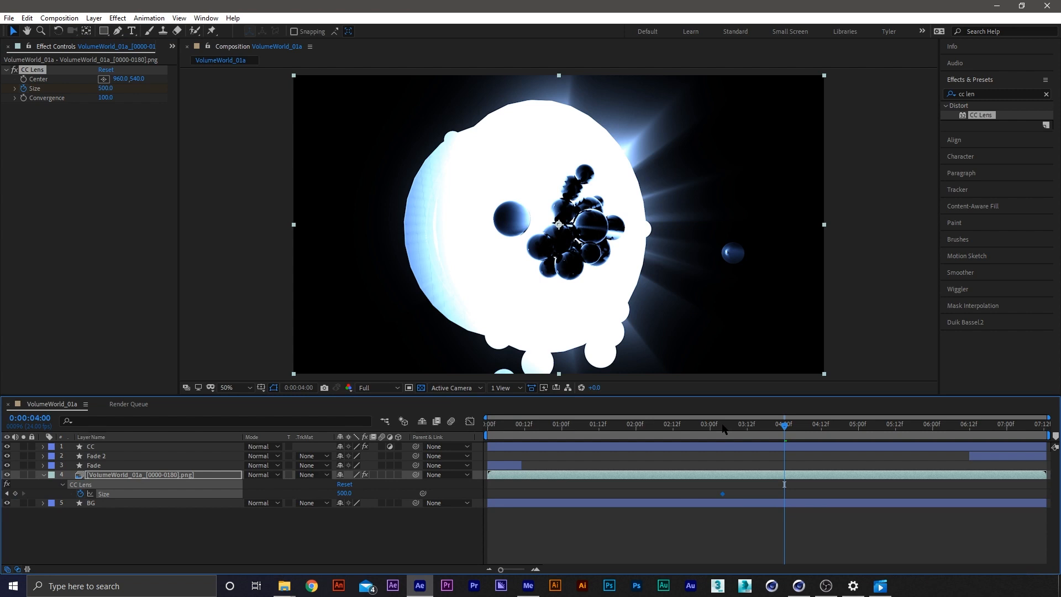
{"action": "left_click_drag", "start_coordinate": [724, 429], "coordinate": [776, 424]}
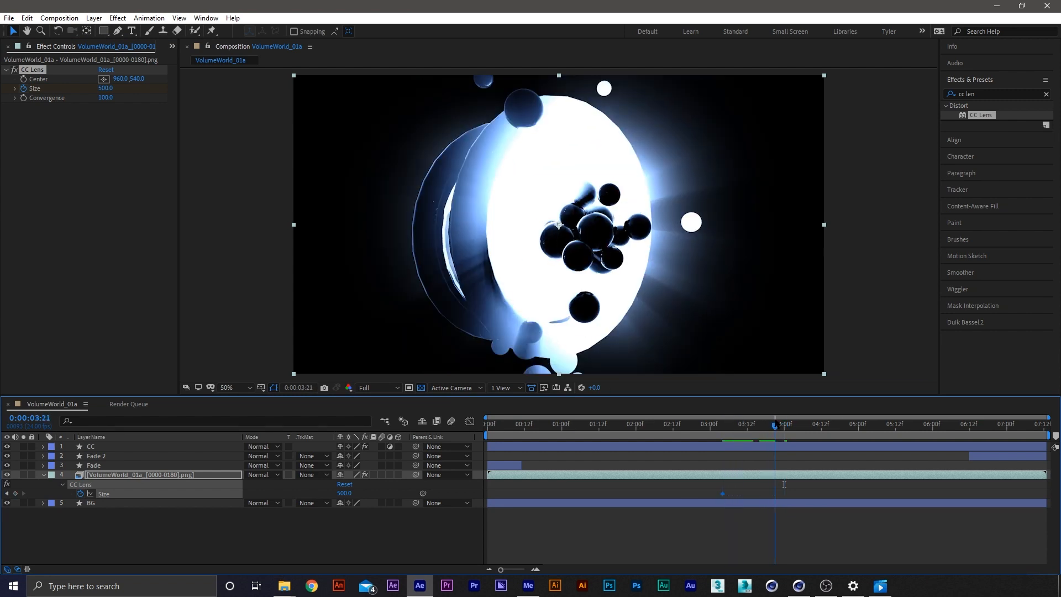
{"action": "key", "text": "Page_Down"}
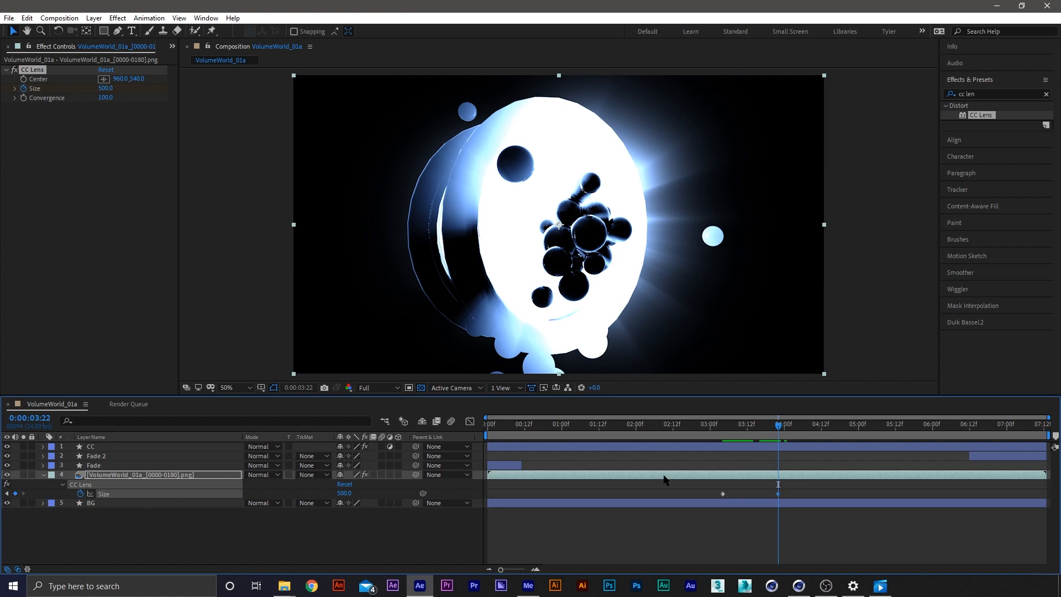
{"action": "key", "text": "Page_Down"}
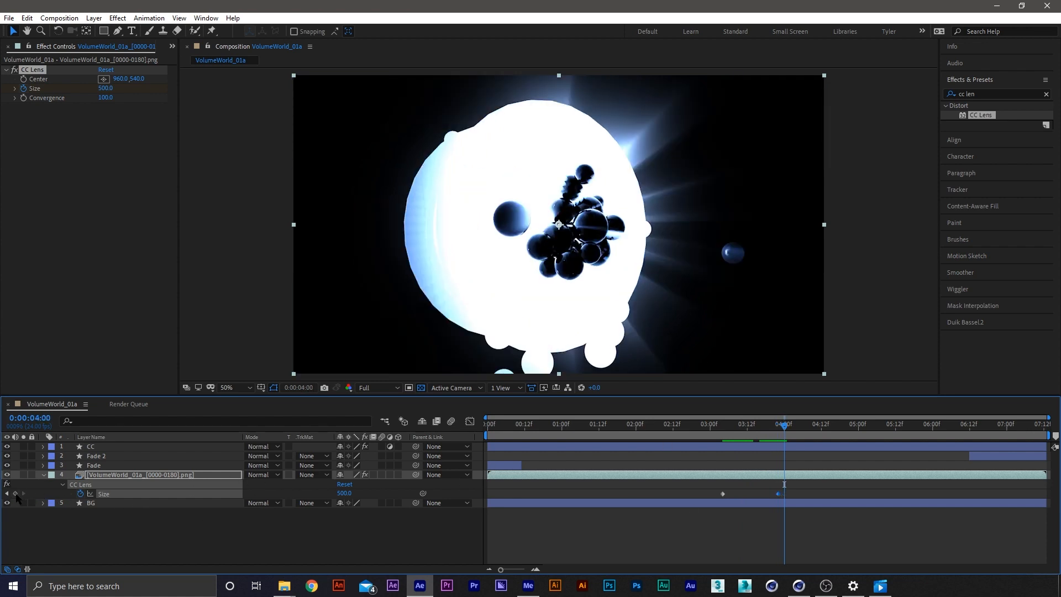
{"action": "key", "text": "Page_Down"}
{"action": "key", "text": "Page_Up"}
{"action": "key", "text": "Page_Down"}
{"action": "left_click", "coordinate": [16, 494]}
Add another CC Lens Size keyframe at 3:19, three frames before the one at 3:22
{"action": "key", "text": "Page_Up"}
{"action": "key", "text": "Page_Up"}
{"action": "key", "text": "Page_Up"}
{"action": "key", "text": "Page_Up"}
{"action": "key", "text": "Page_Up"}
{"action": "key", "text": "Page_Up"}
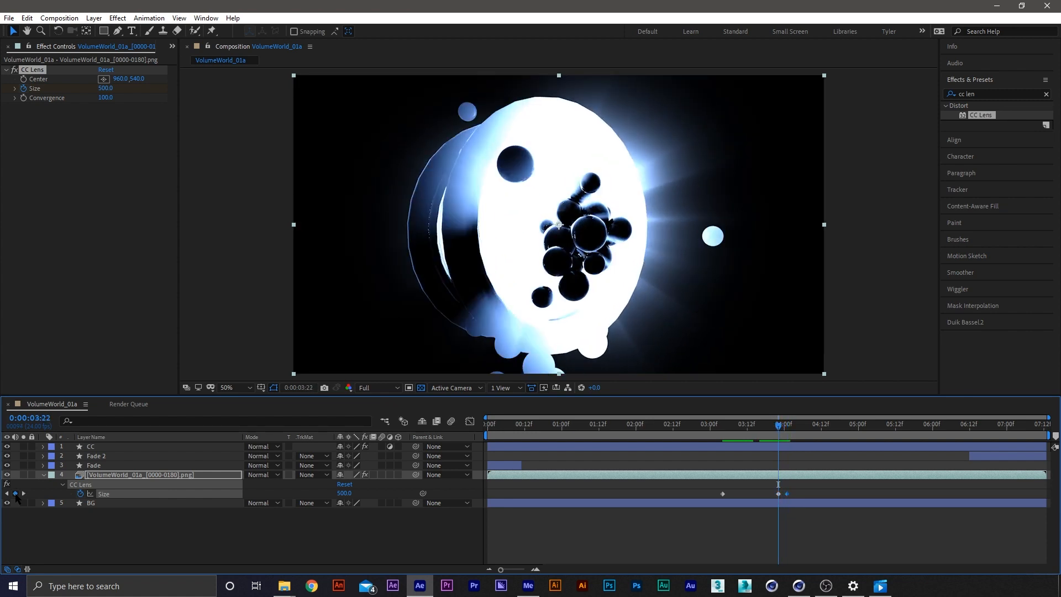
{"action": "left_click", "coordinate": [15, 494]}
{"action": "key", "text": "Page_Up"}
{"action": "key", "text": "Page_Up"}
{"action": "key", "text": "Page_Up"}
{"action": "key", "text": "Page_Up"}
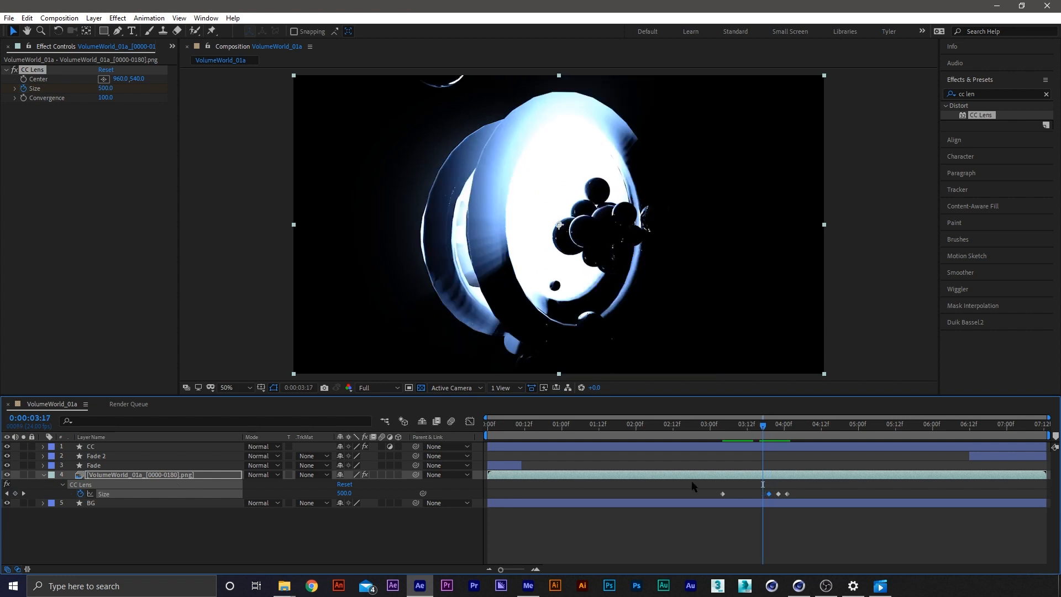
Move the first Size keyframe to 3:09 and apply Easy Ease to it with 75% outgoing influence
{"action": "left_click_drag", "start_coordinate": [723, 494], "coordinate": [739, 494]}
{"action": "right_click", "coordinate": [738, 494]}
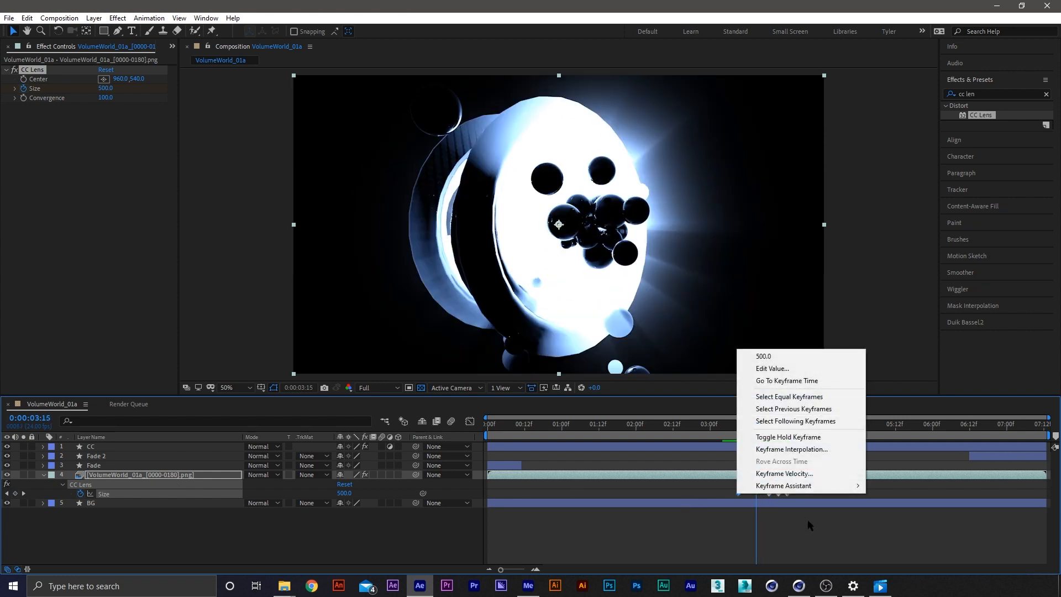
{"action": "mouse_move", "coordinate": [807, 486]}
{"action": "left_click", "coordinate": [936, 413]}
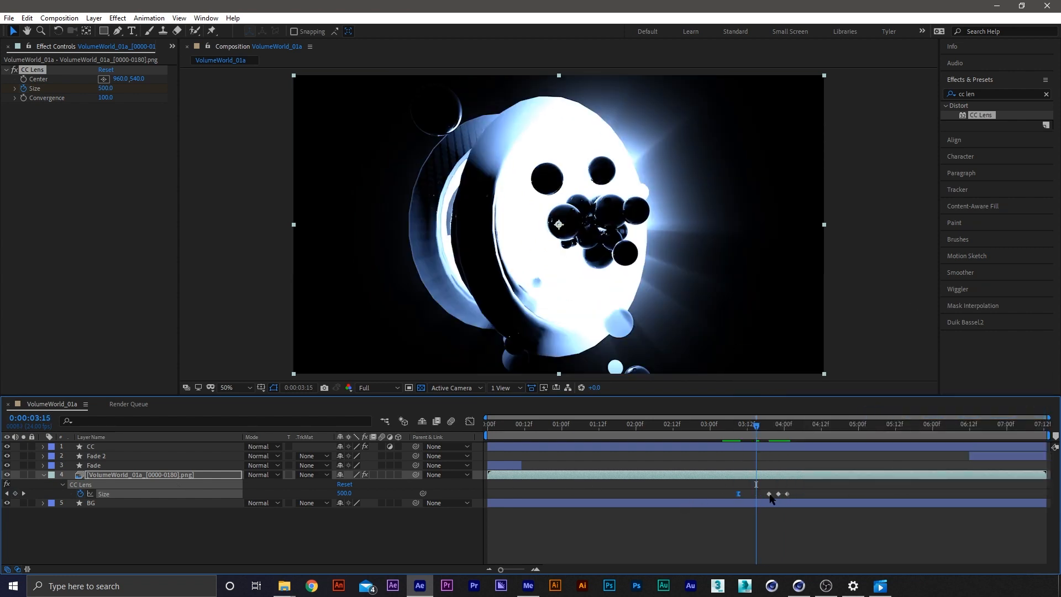
{"action": "right_click", "coordinate": [739, 494]}
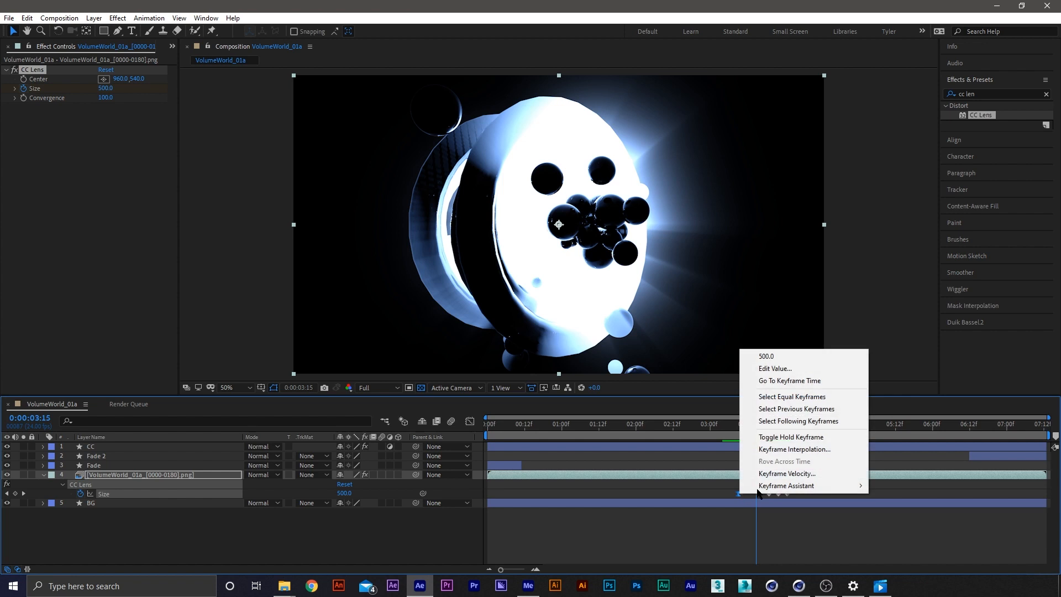
{"action": "left_click", "coordinate": [817, 473]}
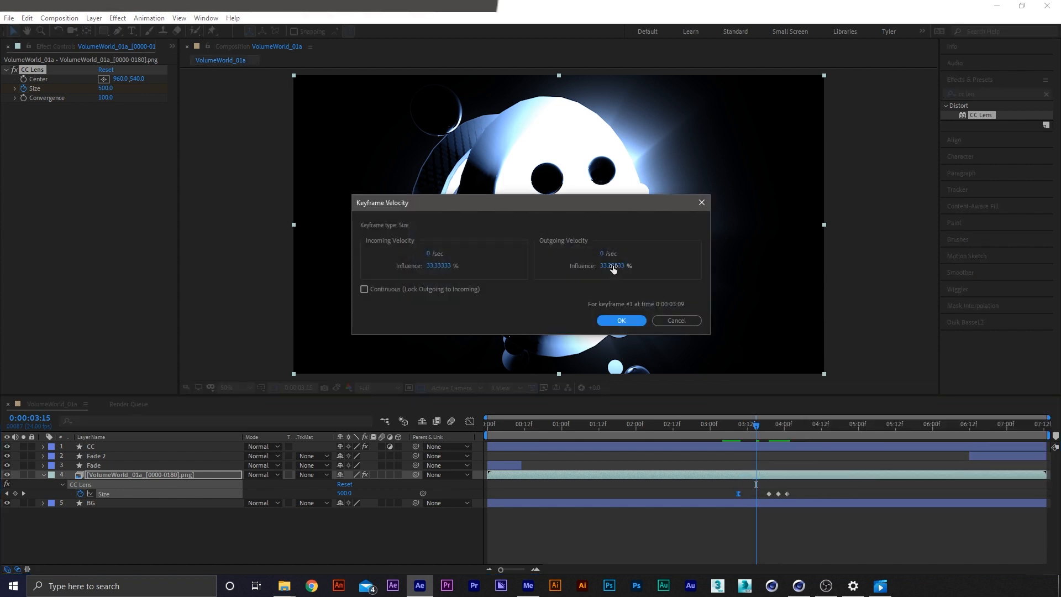
{"action": "type", "text": "75"}
{"action": "key", "text": "Return"}
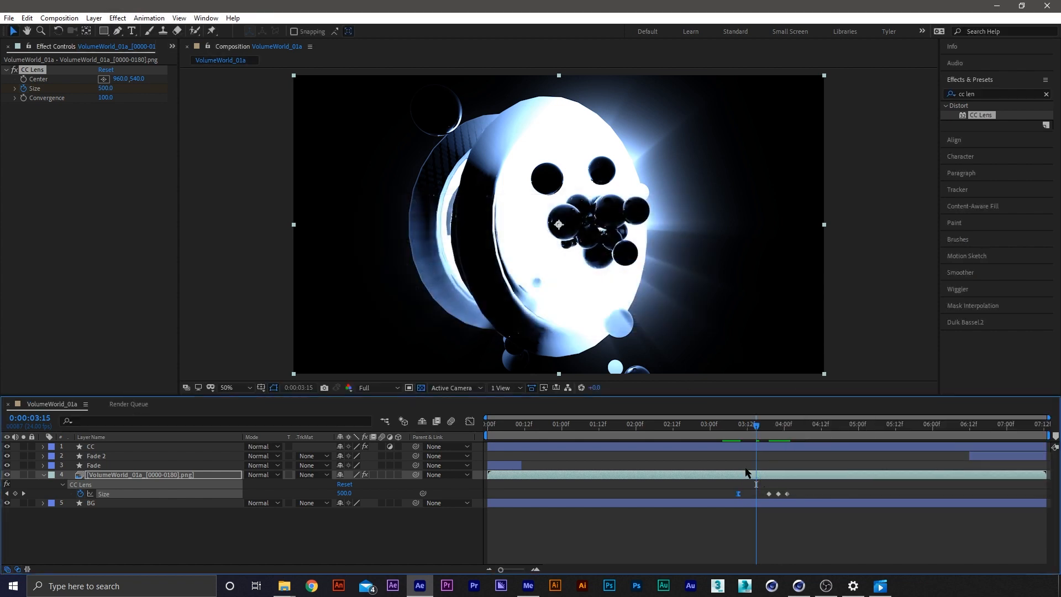
Set the CC Lens Size keyframe at 3:19 to 5, after first trying 15
{"action": "left_click_drag", "start_coordinate": [757, 428], "coordinate": [747, 426]}
{"action": "key", "text": "j"}
{"action": "key", "text": "k"}
{"action": "left_click", "coordinate": [104, 120]}
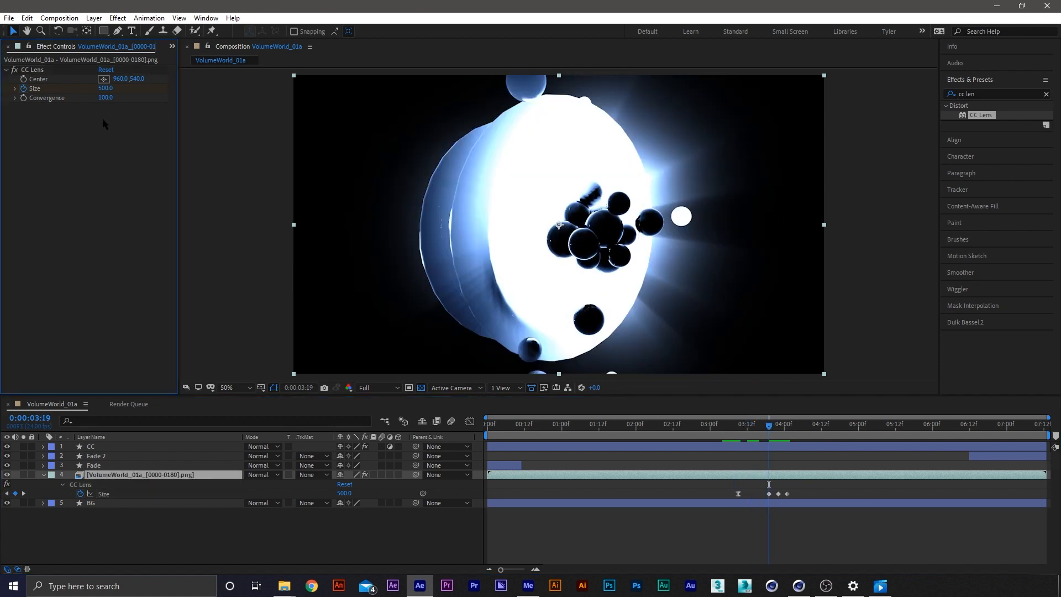
{"action": "type", "text": "15"}
{"action": "key", "text": "Return"}
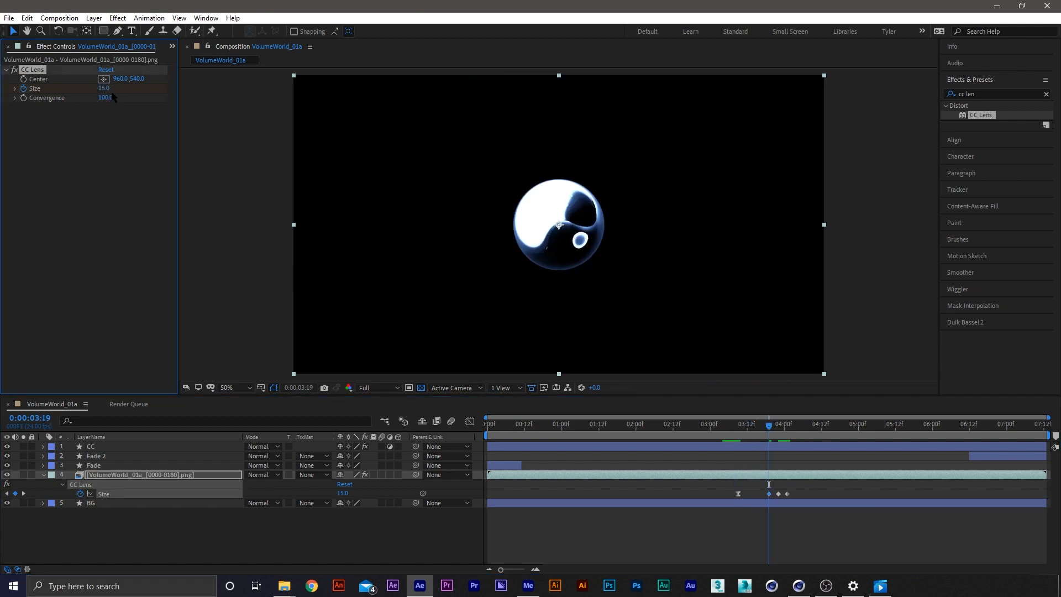
{"action": "left_click", "coordinate": [105, 89]}
{"action": "type", "text": "5"}
{"action": "key", "text": "Return"}
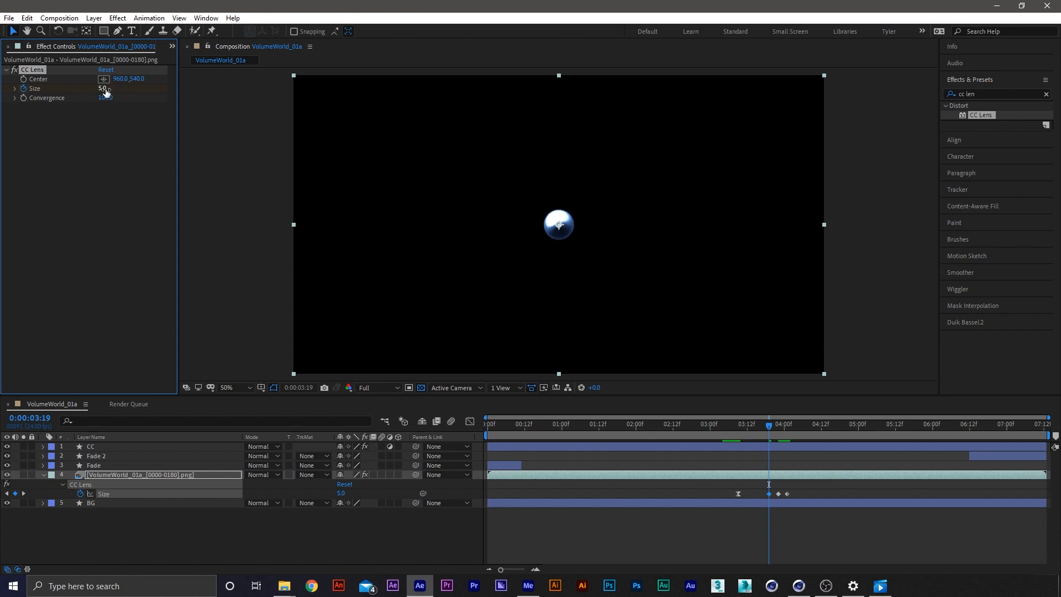
Scrub back to 3:17 and apply Easy Ease to the CC Lens Size keyframe at 3:19
{"action": "mouse_move", "coordinate": [765, 430]}
{"action": "left_mouse_down"}
{"action": "mouse_move", "coordinate": [752, 428]}
{"action": "mouse_move", "coordinate": [788, 430]}
{"action": "mouse_move", "coordinate": [762, 430]}
{"action": "left_mouse_up"}
{"action": "right_click", "coordinate": [769, 494]}
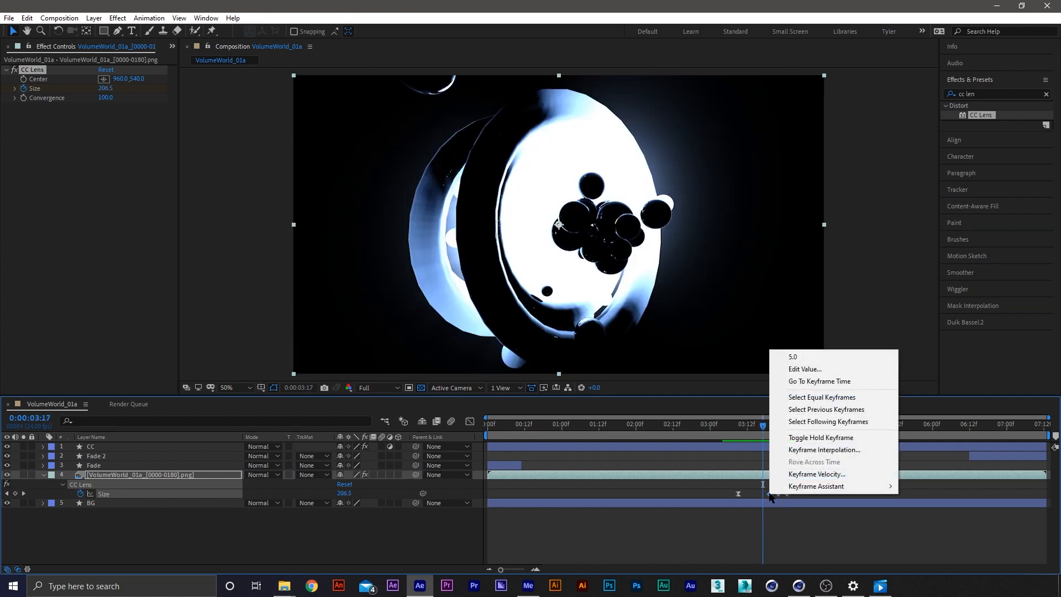
{"action": "mouse_move", "coordinate": [774, 485]}
{"action": "left_click", "coordinate": [619, 418]}
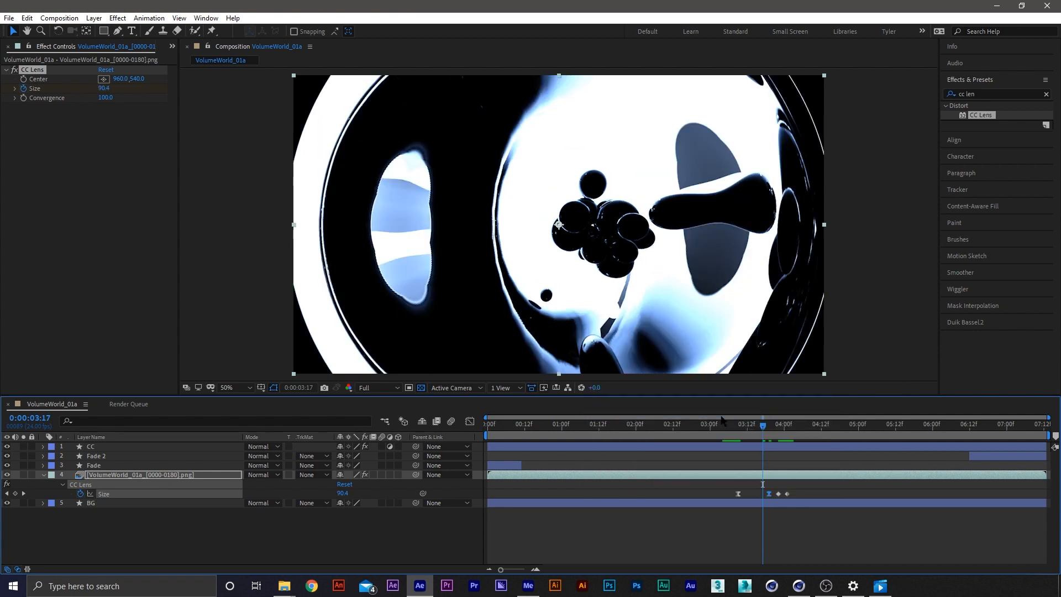
Step through the frames around the Size keyframes up to 4:00 to examine the lens distortion
{"action": "key", "text": "Page_Up"}
{"action": "key", "text": "Page_Up"}
{"action": "key", "text": "Page_Down"}
{"action": "key", "text": "Page_Down"}
{"action": "key", "text": "Page_Down"}
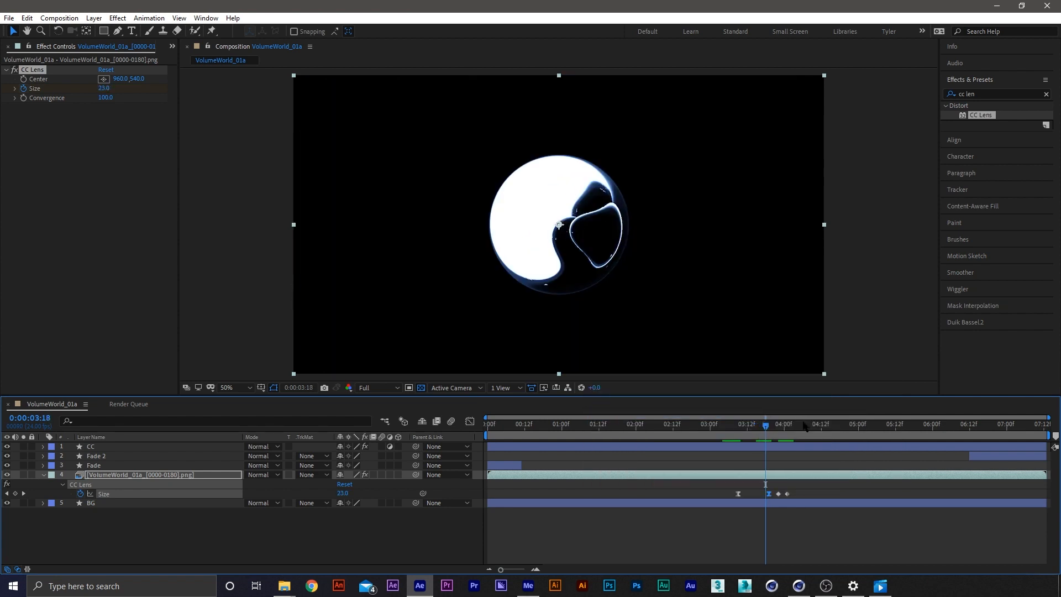
{"action": "key", "text": "Page_Down"}
{"action": "key", "text": "Page_Down"}
{"action": "key", "text": "Page_Down"}
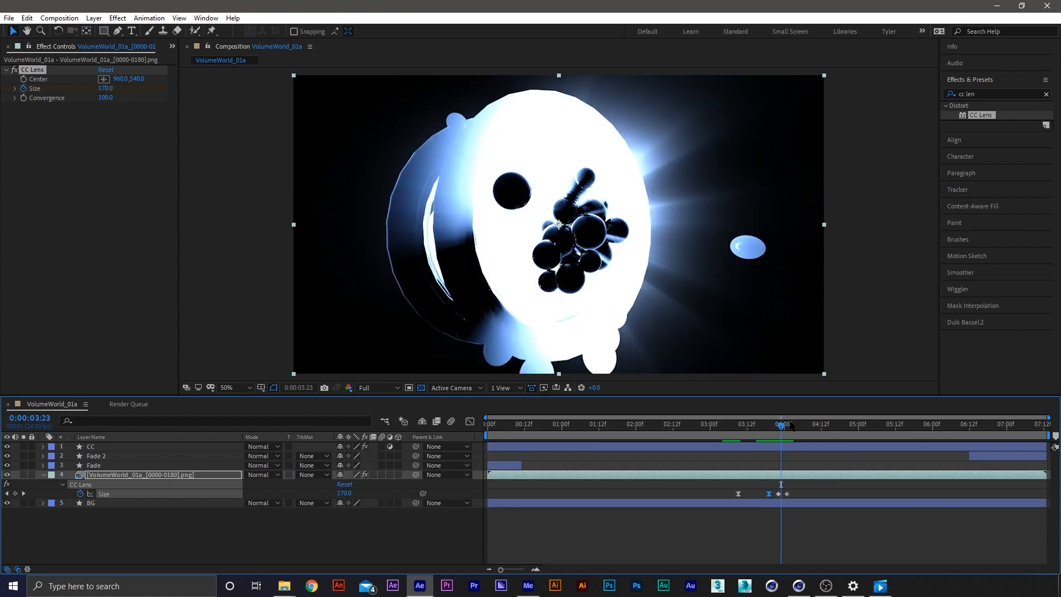
{"action": "key", "text": "Page_Up"}
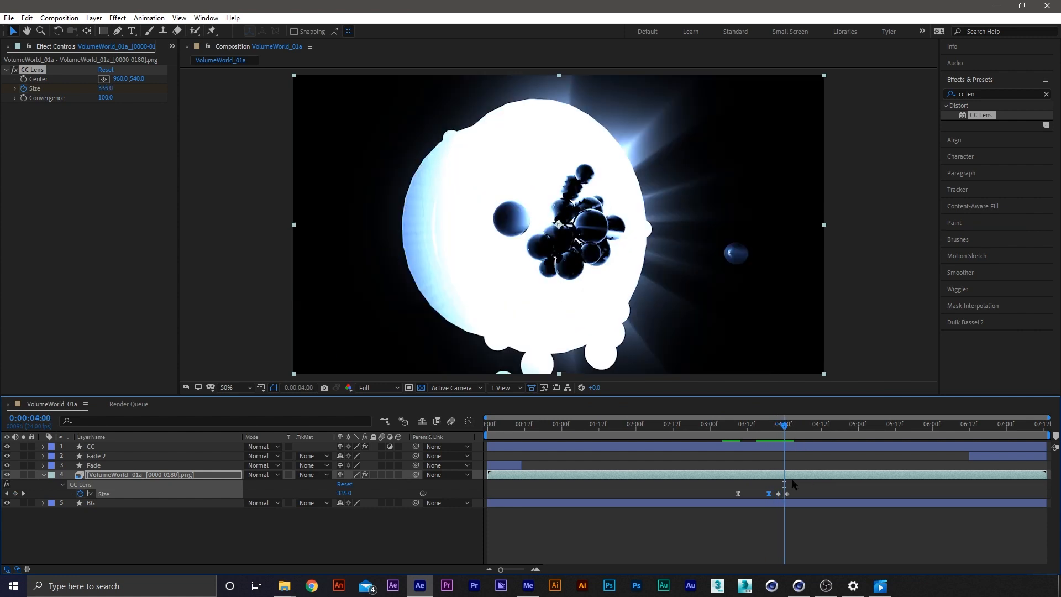
Apply Easy Ease to the CC Lens Size keyframe at 3:22 and check the frames up to 4:00
{"action": "right_click", "coordinate": [778, 494]}
{"action": "mouse_move", "coordinate": [823, 486]}
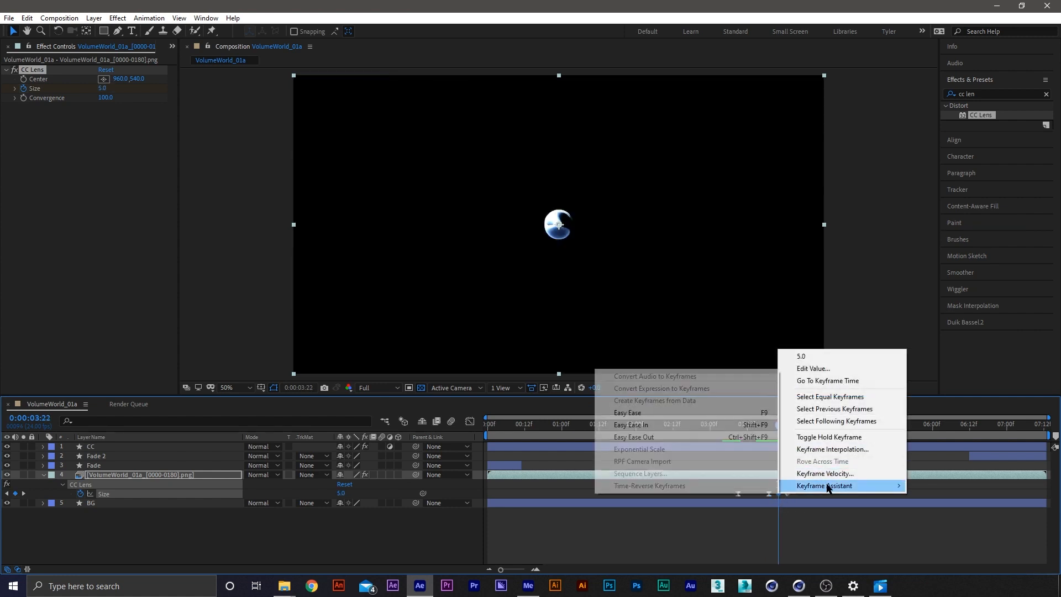
{"action": "left_click", "coordinate": [657, 413]}
{"action": "key", "text": "Page_Down"}
Move the last CC Lens Size keyframe to 4:03 and step through the frames from 3:23 to 4:04
{"action": "key", "text": "Page_Down"}
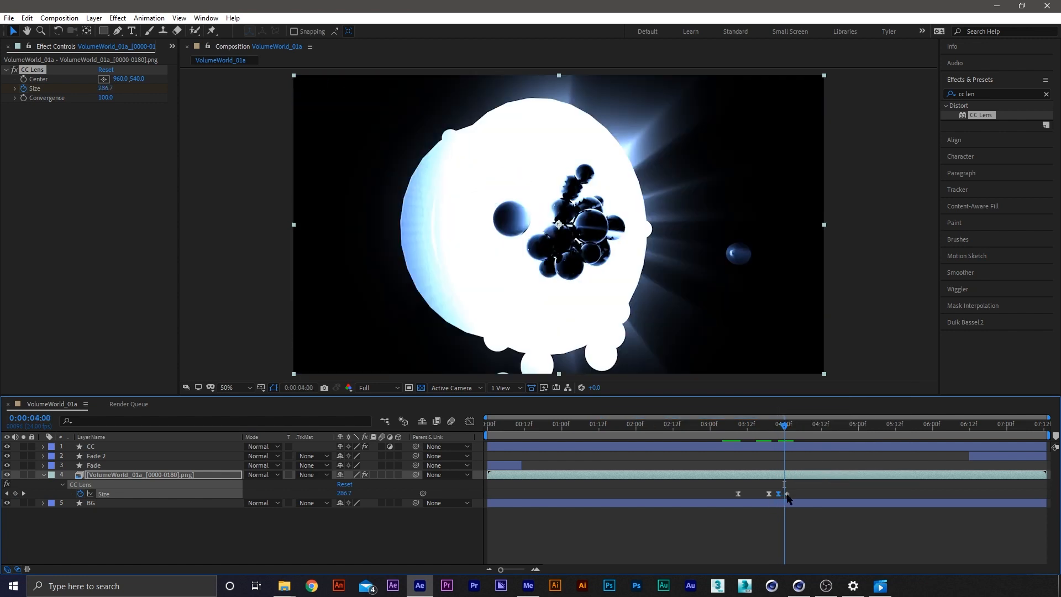
{"action": "left_click_drag", "start_coordinate": [787, 494], "coordinate": [793, 494]}
{"action": "left_click_drag", "start_coordinate": [785, 426], "coordinate": [781, 426]}
{"action": "key", "text": "Page_Down"}
{"action": "key", "text": "Page_Down"}
{"action": "key", "text": "Page_Down"}
{"action": "key", "text": "Page_Down"}
{"action": "key", "text": "Page_Down"}
{"action": "key", "text": "Page_Down"}
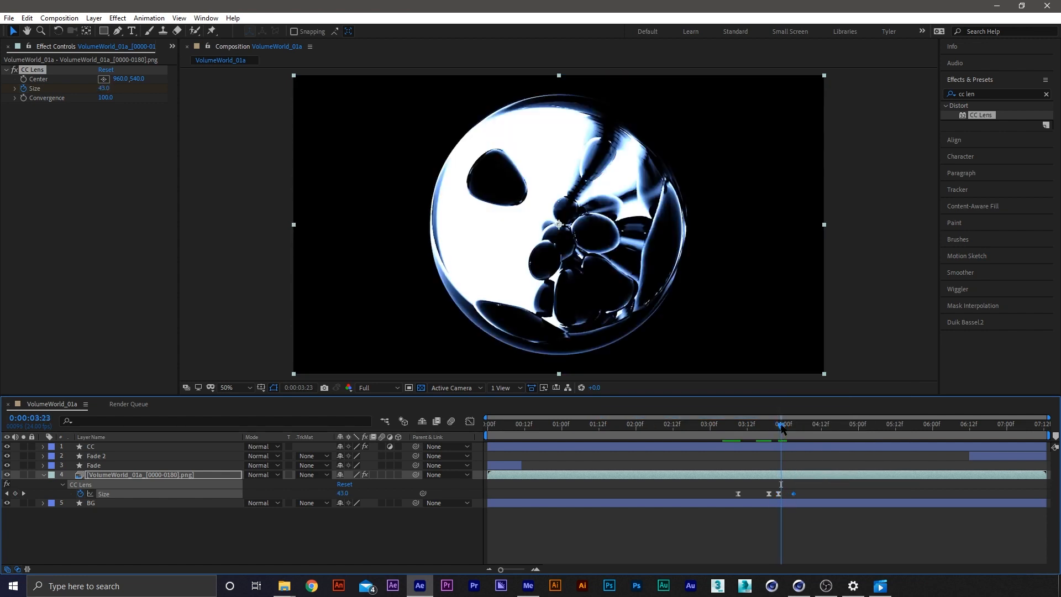
{"action": "key", "text": "Page_Down"}
{"action": "key", "text": "Page_Down"}
{"action": "key", "text": "Page_Down"}
{"action": "key", "text": "Page_Down"}
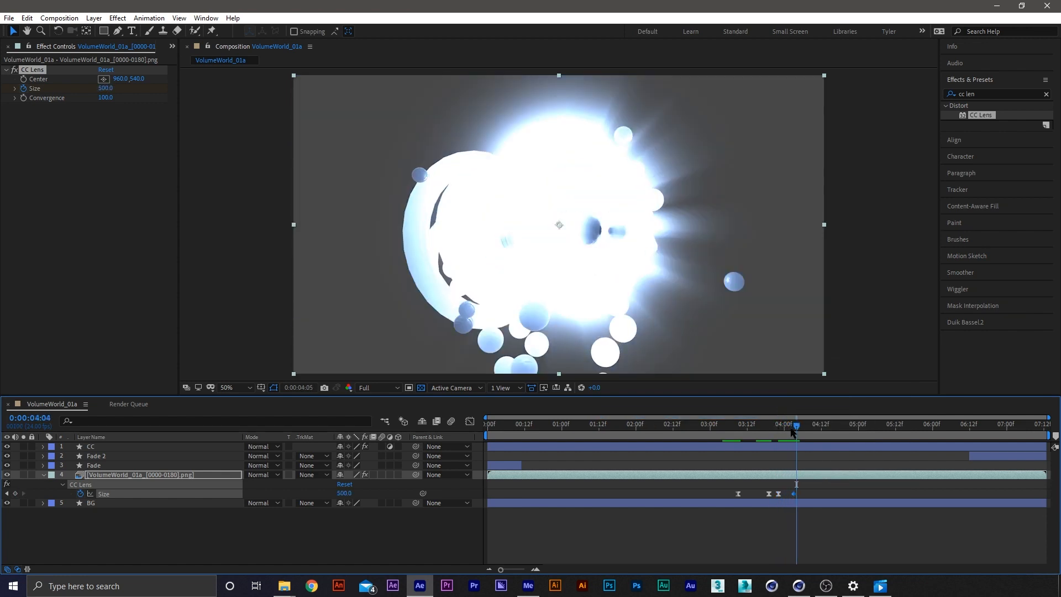
Reveal every layer's keyframes in an enlarged timeline and preview the lens distortion from 3:11
{"action": "key", "text": "u"}
{"action": "left_click_drag", "start_coordinate": [802, 395], "coordinate": [801, 356]}
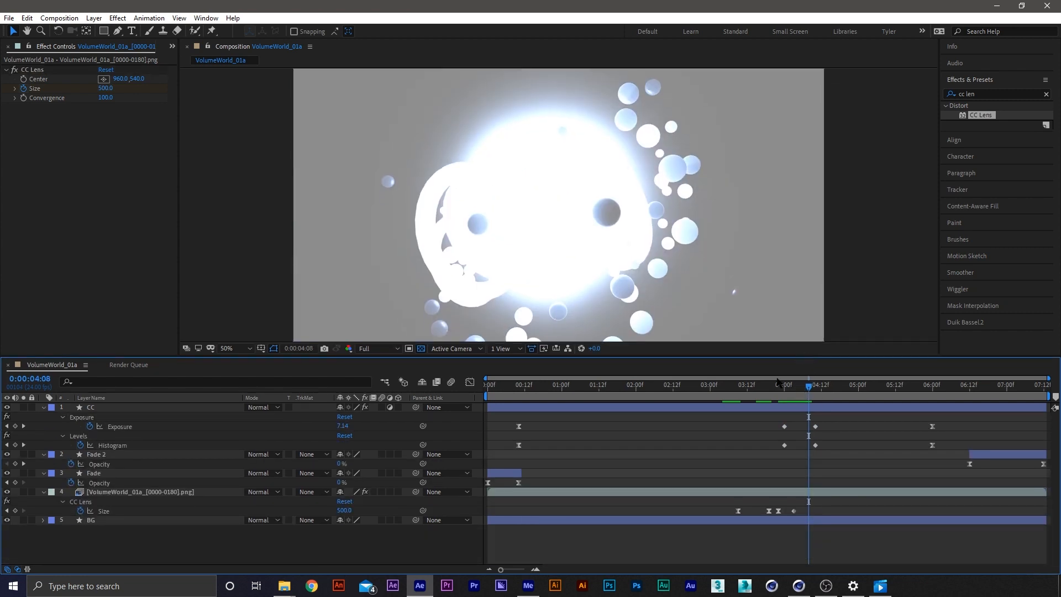
{"action": "left_click", "coordinate": [744, 388]}
{"action": "key", "text": "space"}
{"action": "mouse_move", "coordinate": [746, 399]}
{"action": "left_mouse_down"}
{"action": "mouse_move", "coordinate": [764, 399]}
{"action": "mouse_move", "coordinate": [749, 399]}
{"action": "left_mouse_up"}
Try a Size of 200 on the first CC Lens keyframe, scrub to 3:15 and undo the value change
{"action": "double_click", "coordinate": [738, 511]}
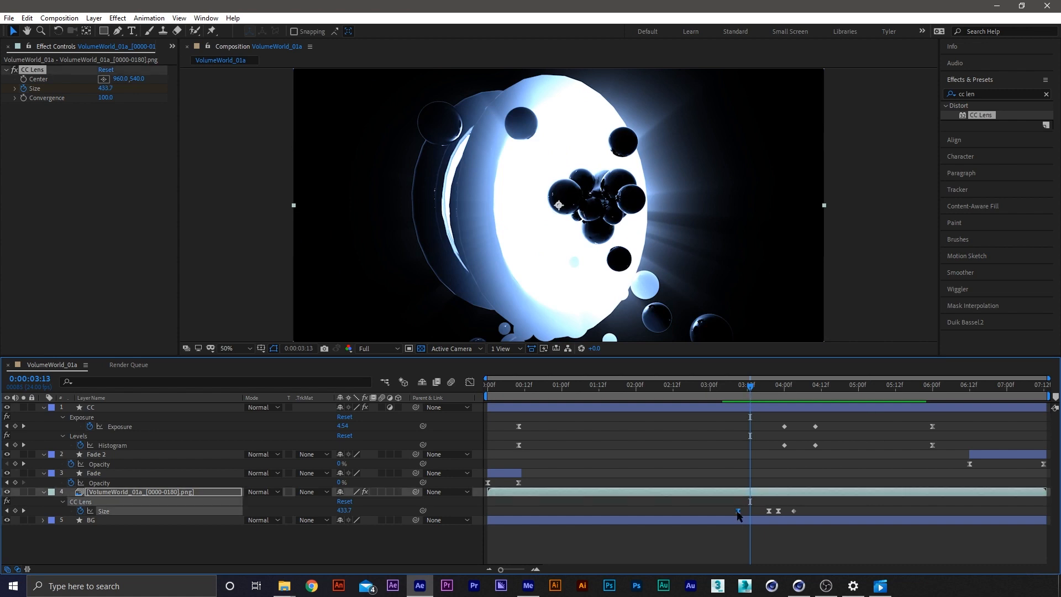
{"action": "type", "text": "200"}
{"action": "key", "text": "Return"}
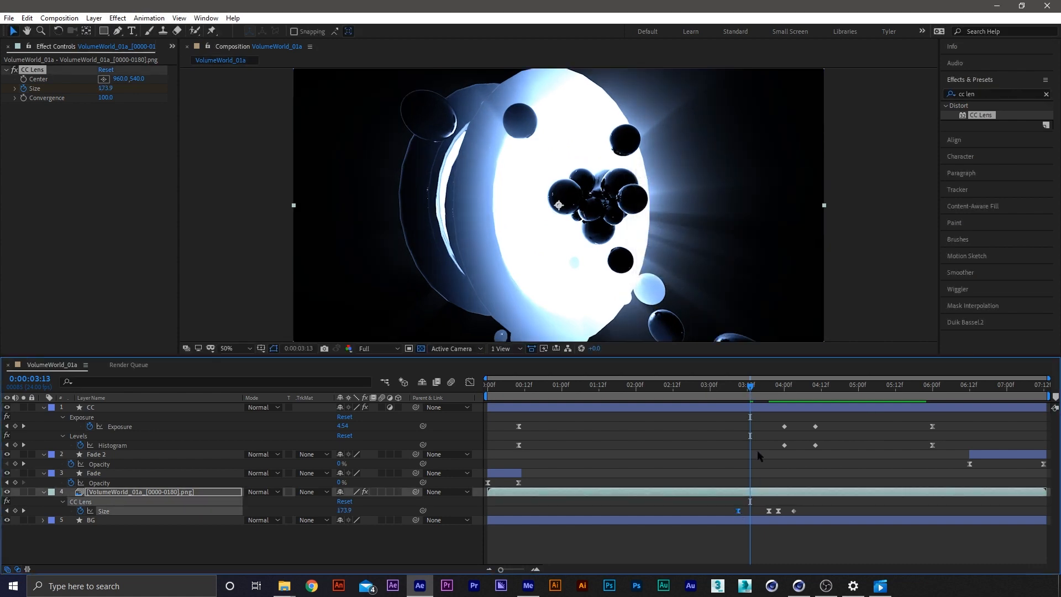
{"action": "mouse_move", "coordinate": [749, 388]}
{"action": "left_mouse_down"}
{"action": "mouse_move", "coordinate": [736, 391]}
{"action": "mouse_move", "coordinate": [757, 389]}
{"action": "left_mouse_up"}
{"action": "key", "text": "ctrl+z"}
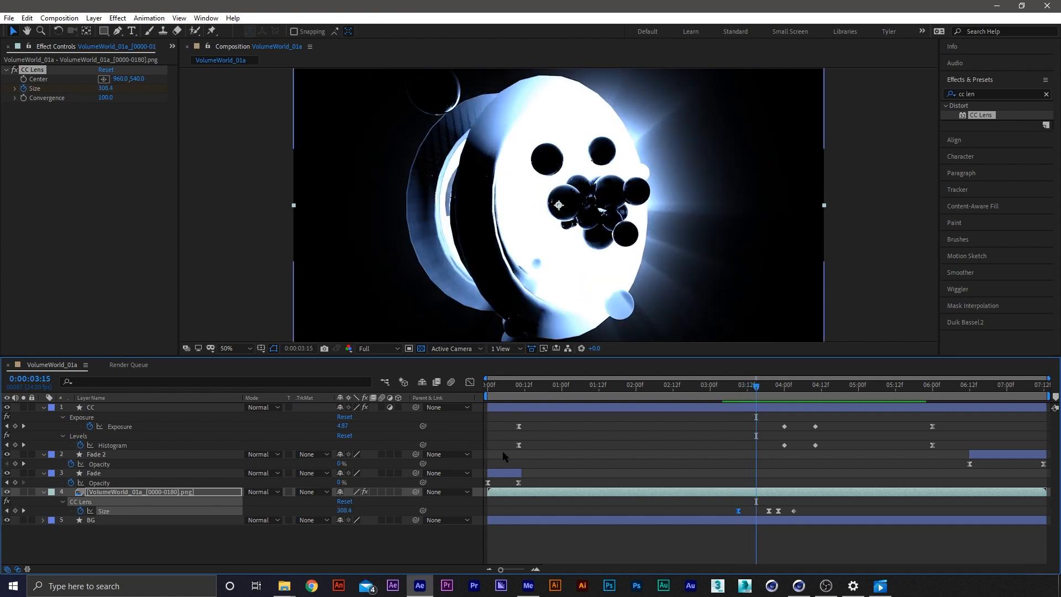
Add a CC Lens Size keyframe of 100 at 3:15, after first trying 150, and preview it
{"action": "type", "text": "50"}
{"action": "key", "text": "Return"}
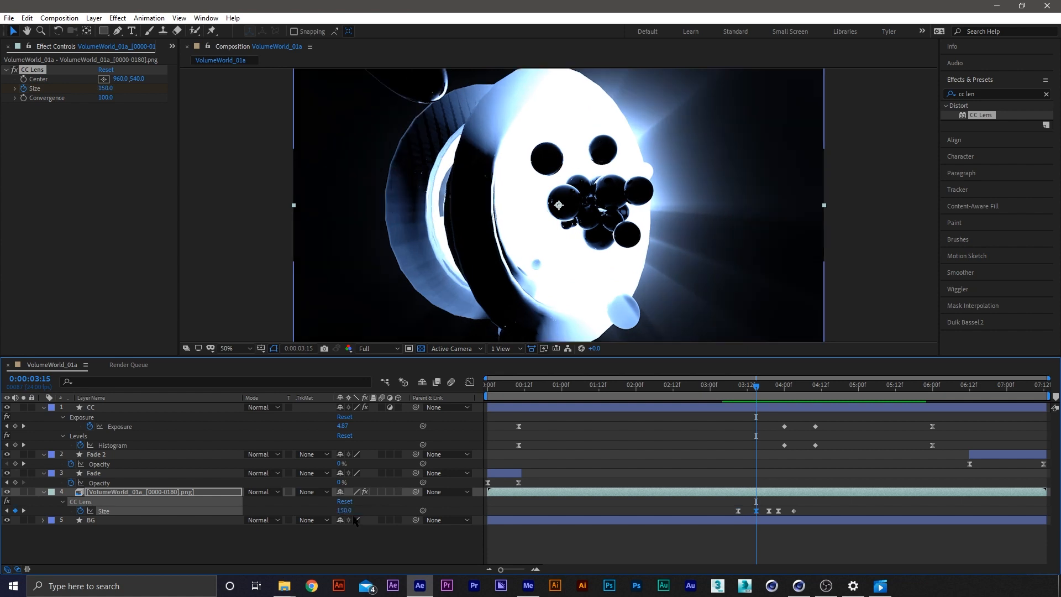
{"action": "type", "text": "0"}
{"action": "key", "text": "Return"}
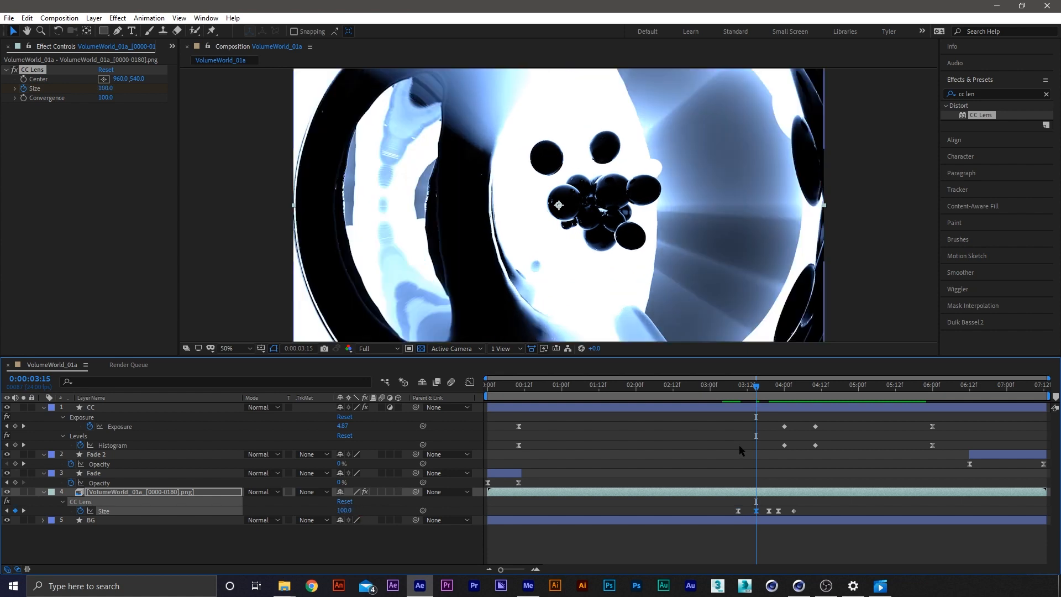
{"action": "left_click", "coordinate": [739, 387]}
{"action": "key", "text": "space"}
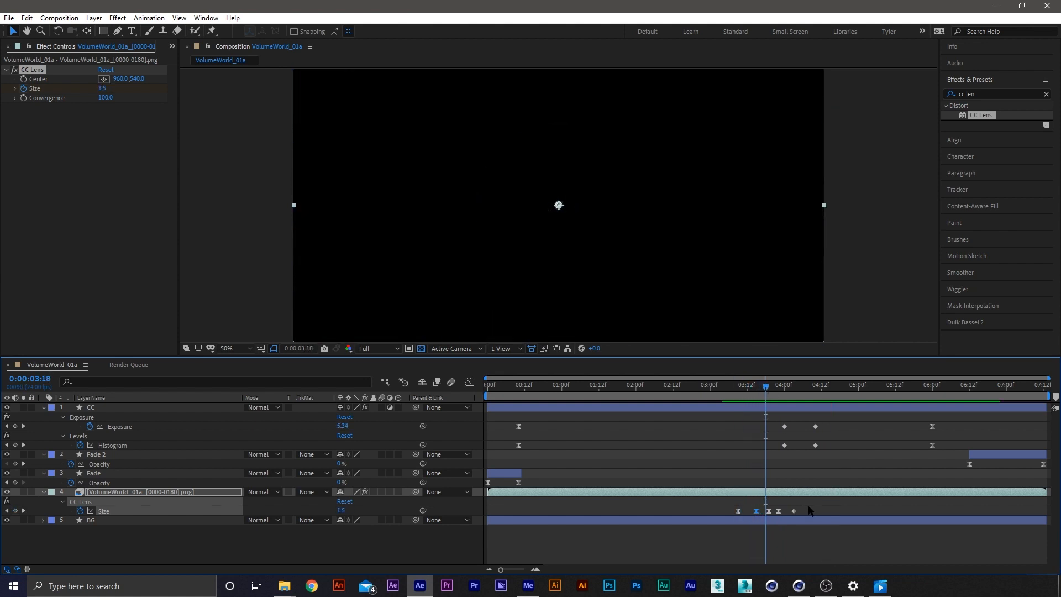
Shift the last two CC Lens Size keyframes to 4:03 and 4:08 and preview from 3:08
{"action": "left_click_drag", "start_coordinate": [808, 510], "coordinate": [777, 515]}
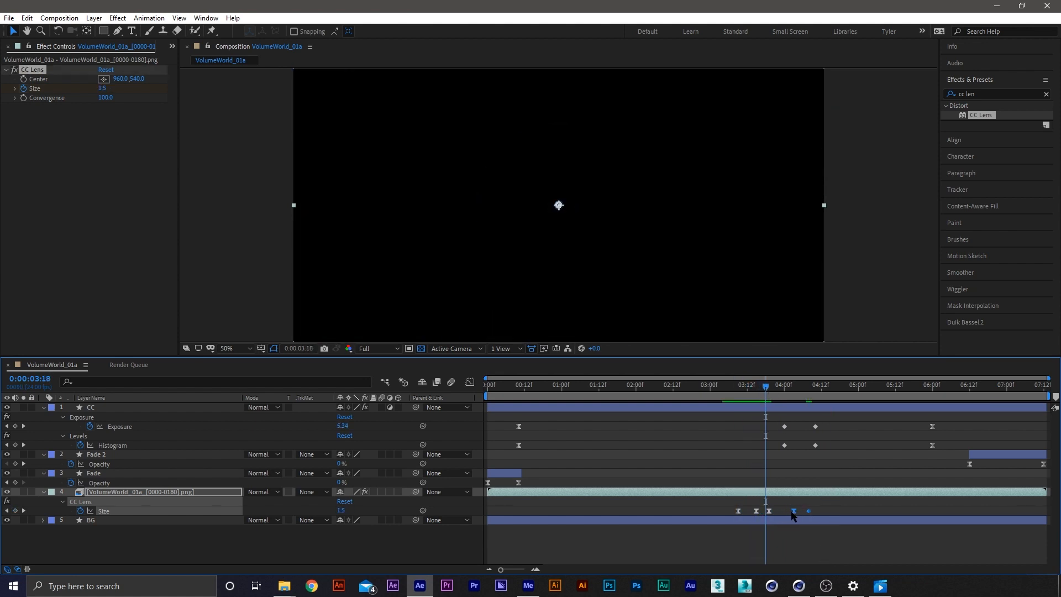
{"action": "left_click", "coordinate": [772, 389]}
{"action": "left_click", "coordinate": [768, 511]}
{"action": "left_click_drag", "start_coordinate": [764, 393], "coordinate": [735, 387]}
{"action": "key", "text": "space"}
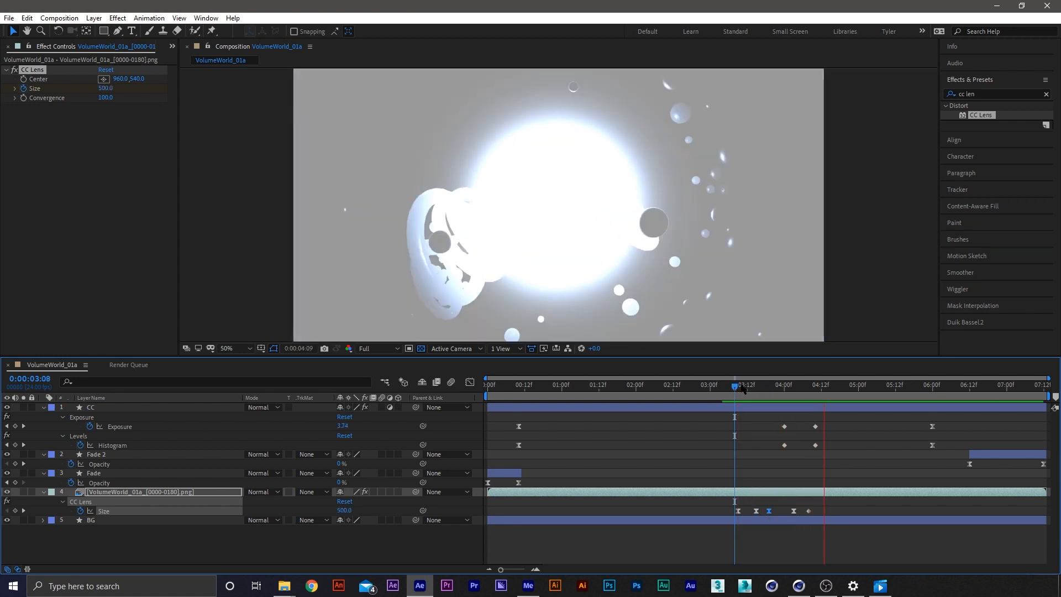
Move the fourth CC Lens Size keyframe to 4:00, preview it and return to 3:19
{"action": "key", "text": "space"}
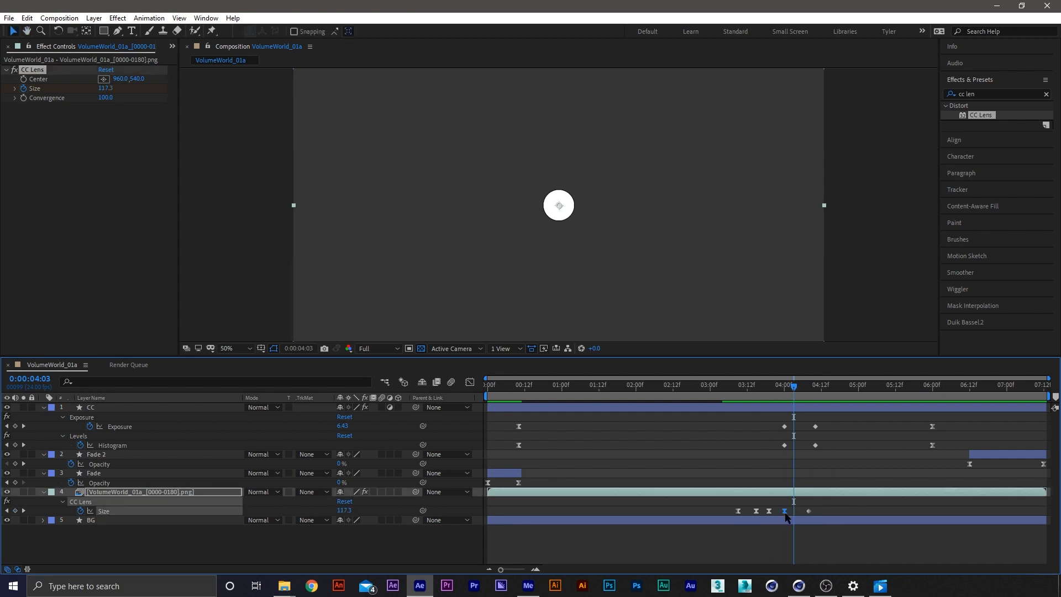
{"action": "left_click", "coordinate": [784, 381]}
{"action": "key", "text": "space"}
{"action": "mouse_move", "coordinate": [789, 383]}
{"action": "left_mouse_down"}
{"action": "mouse_move", "coordinate": [806, 385]}
{"action": "mouse_move", "coordinate": [772, 388]}
{"action": "left_mouse_up"}
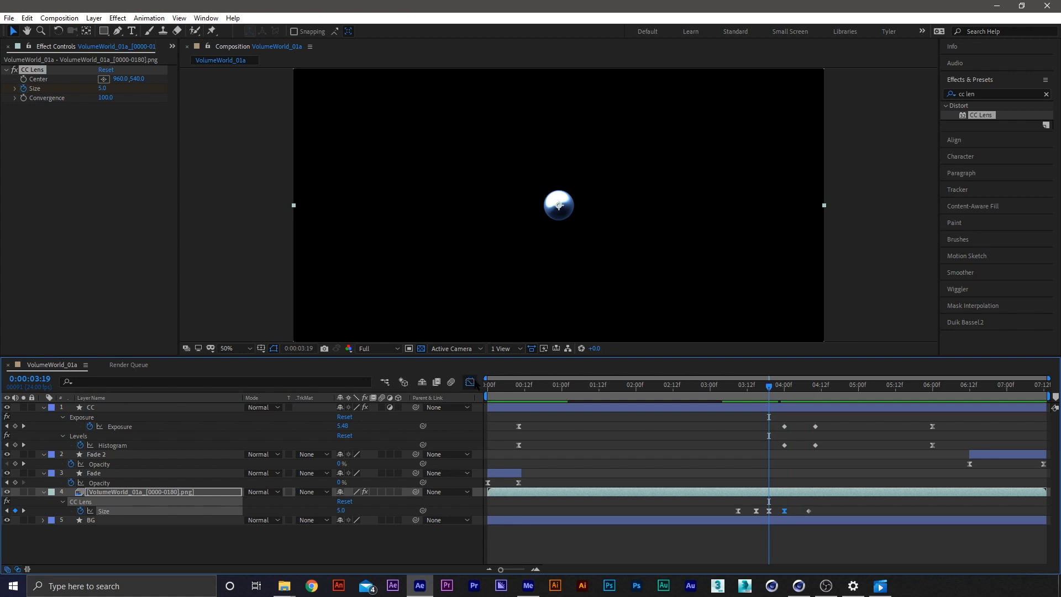
Flatten the dip in the Size curve by adjusting the 3:15 keyframe's outgoing handle in the Graph Editor, and preview from 3:08
{"action": "left_click", "coordinate": [470, 382]}
{"action": "left_click", "coordinate": [770, 536]}
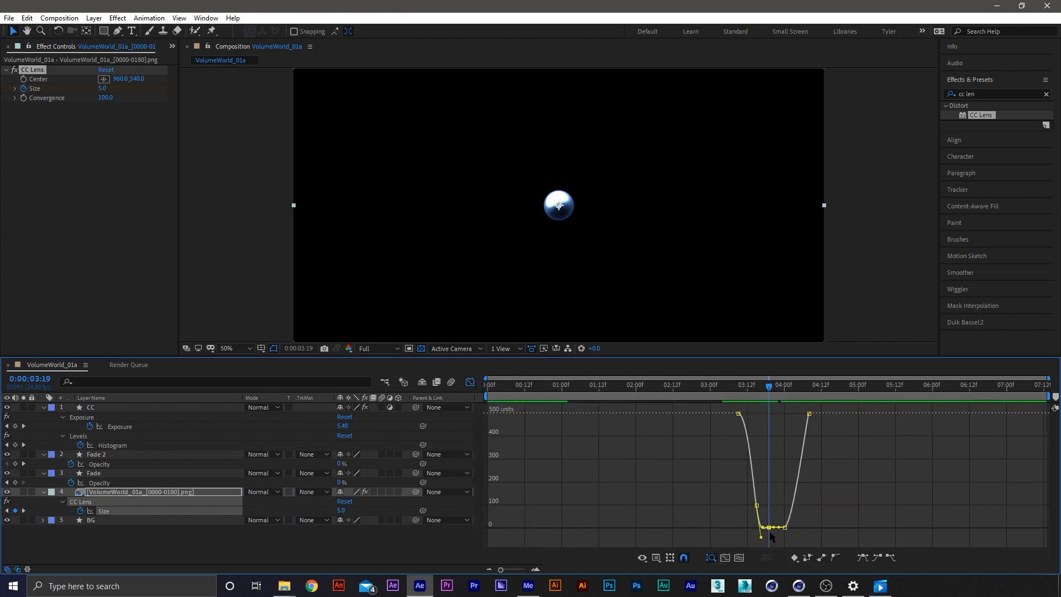
{"action": "left_click_drag", "start_coordinate": [763, 538], "coordinate": [761, 531]}
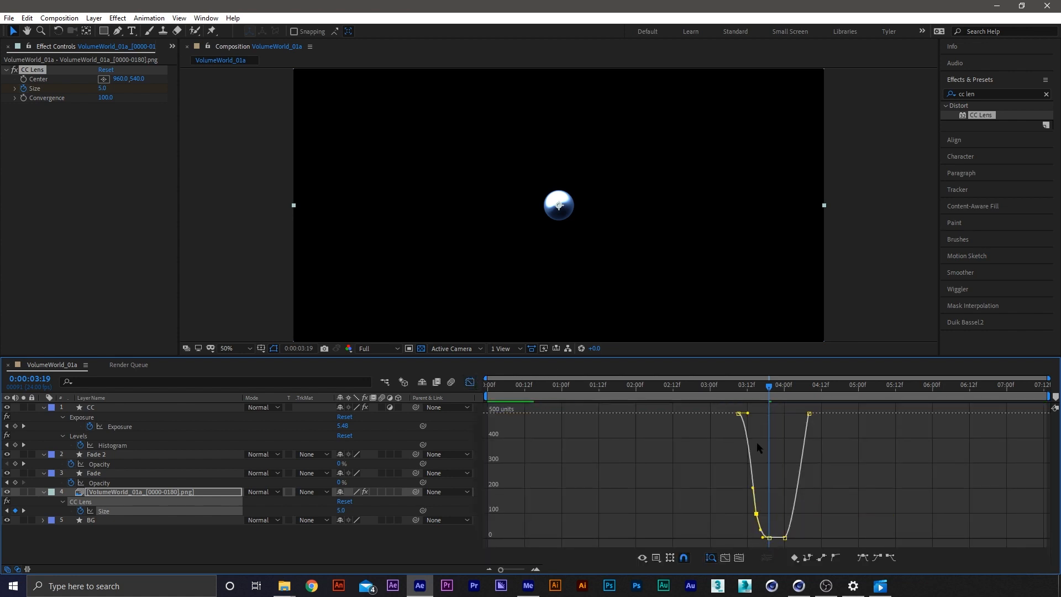
{"action": "left_click_drag", "start_coordinate": [749, 397], "coordinate": [808, 397]}
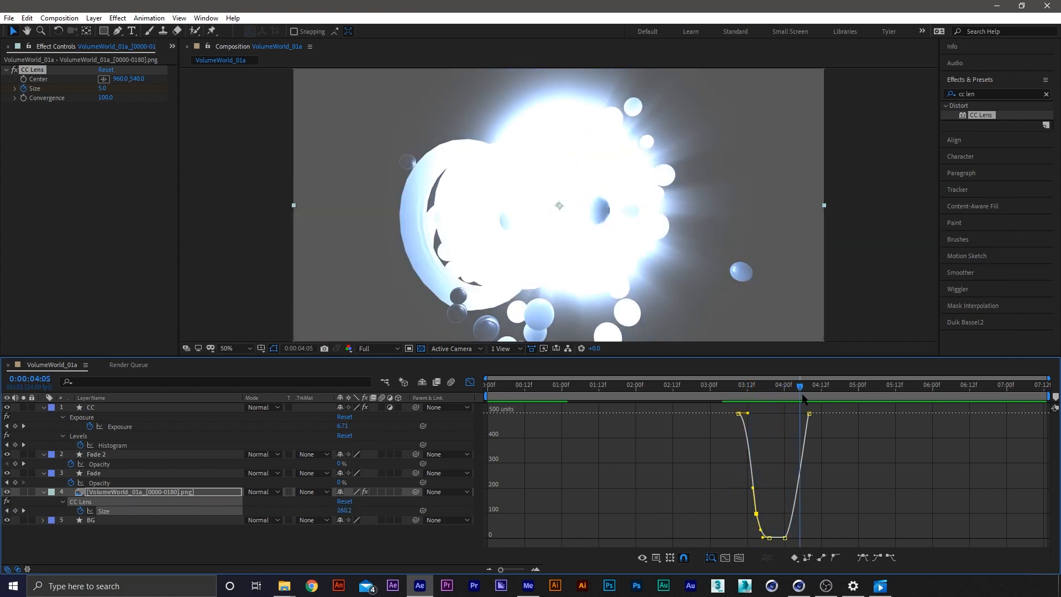
{"action": "key", "text": "shift+F3"}
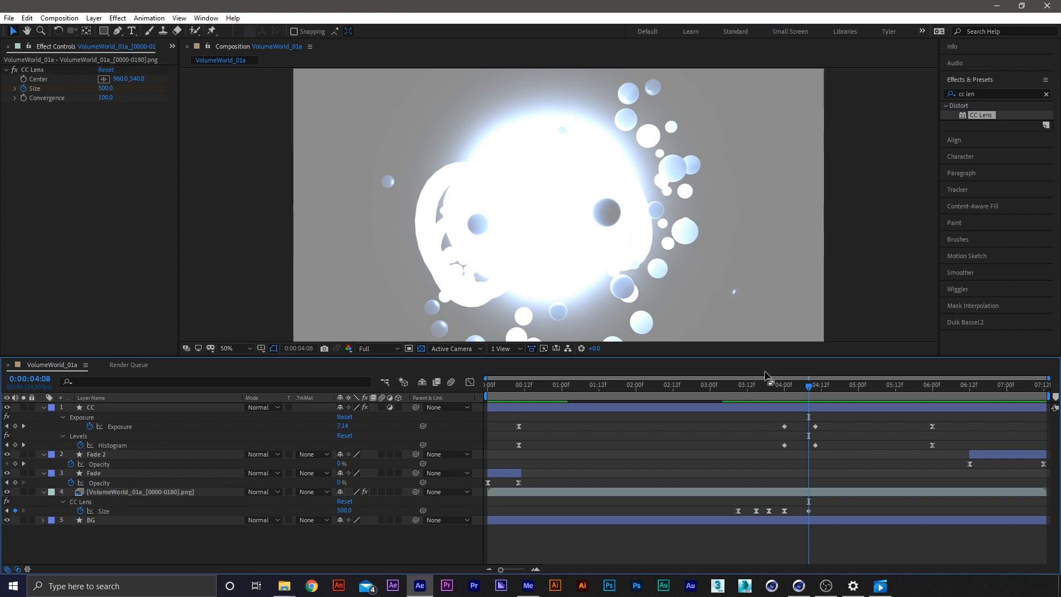
{"action": "left_click", "coordinate": [735, 387]}
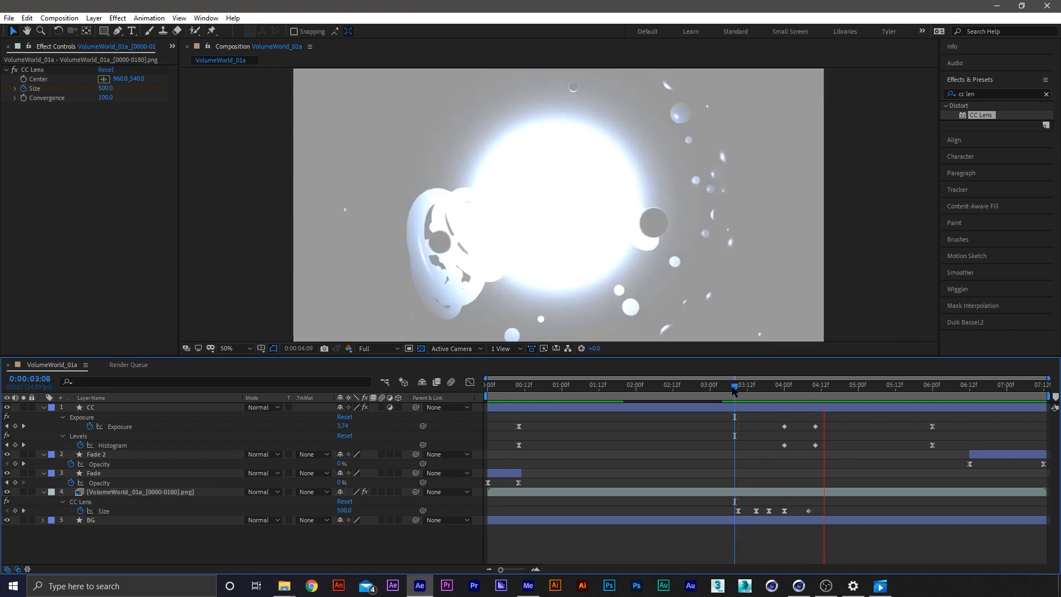
{"action": "key", "text": "space"}
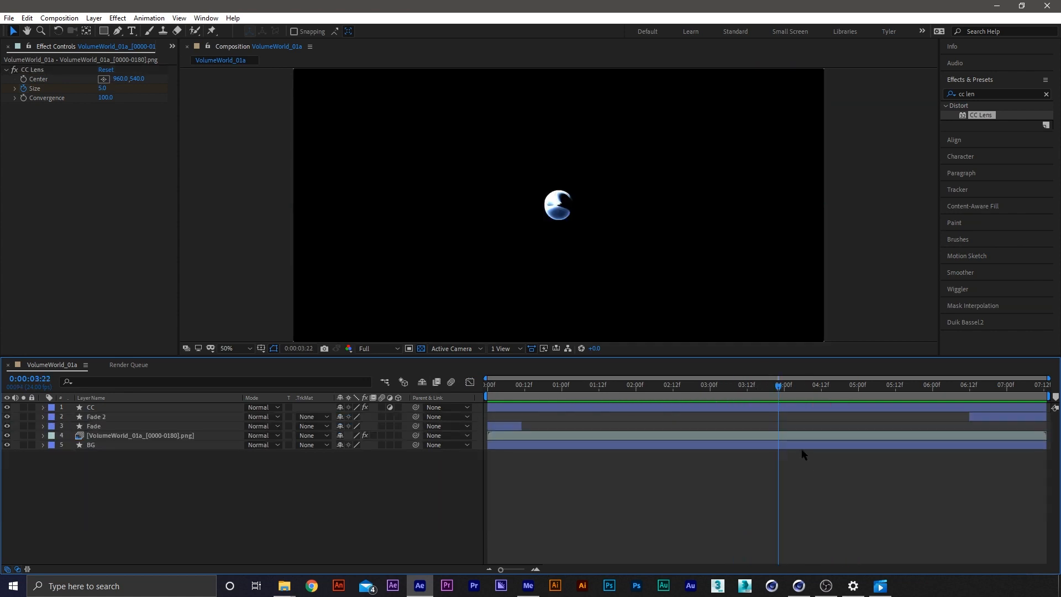
Reveal the render layer's keyframes, try the last Size keyframe at 5:12 in a preview, and undo the move
{"action": "left_click", "coordinate": [788, 436]}
{"action": "key", "text": "u"}
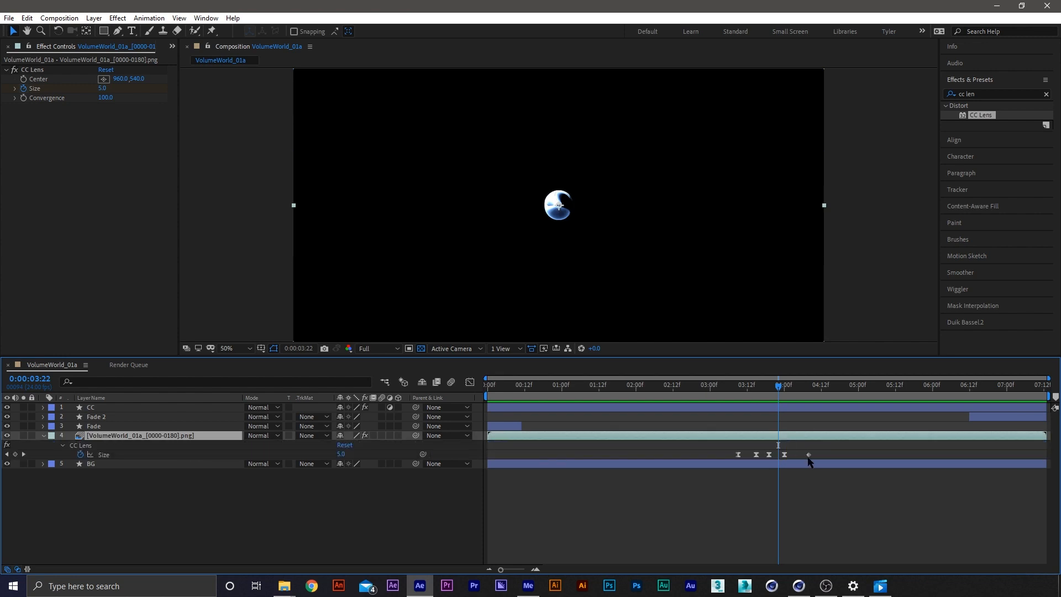
{"action": "left_click_drag", "start_coordinate": [809, 455], "coordinate": [834, 457]}
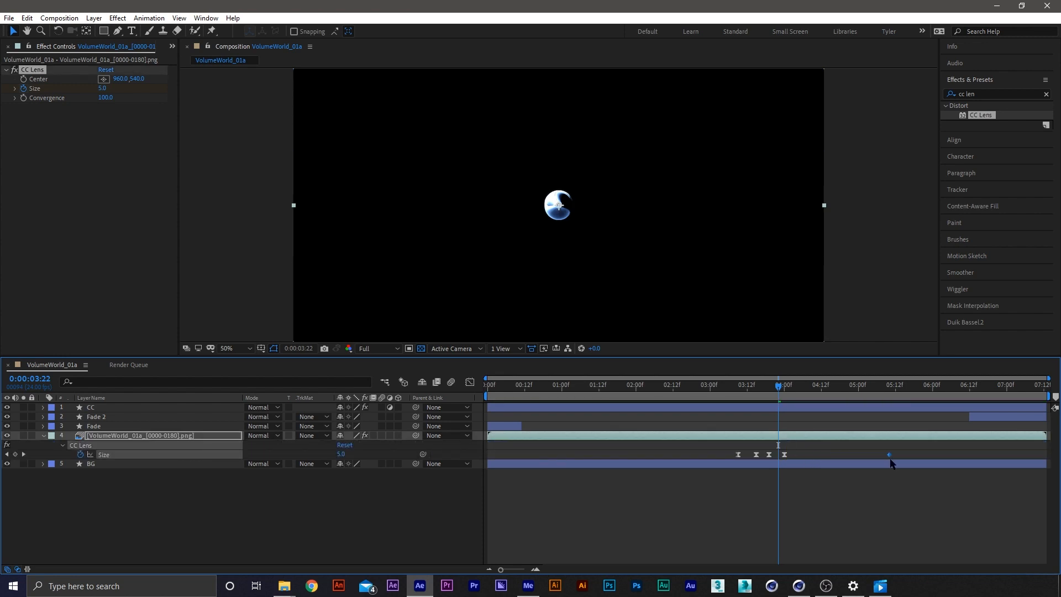
{"action": "key", "text": "Page_Up"}
{"action": "key", "text": "space"}
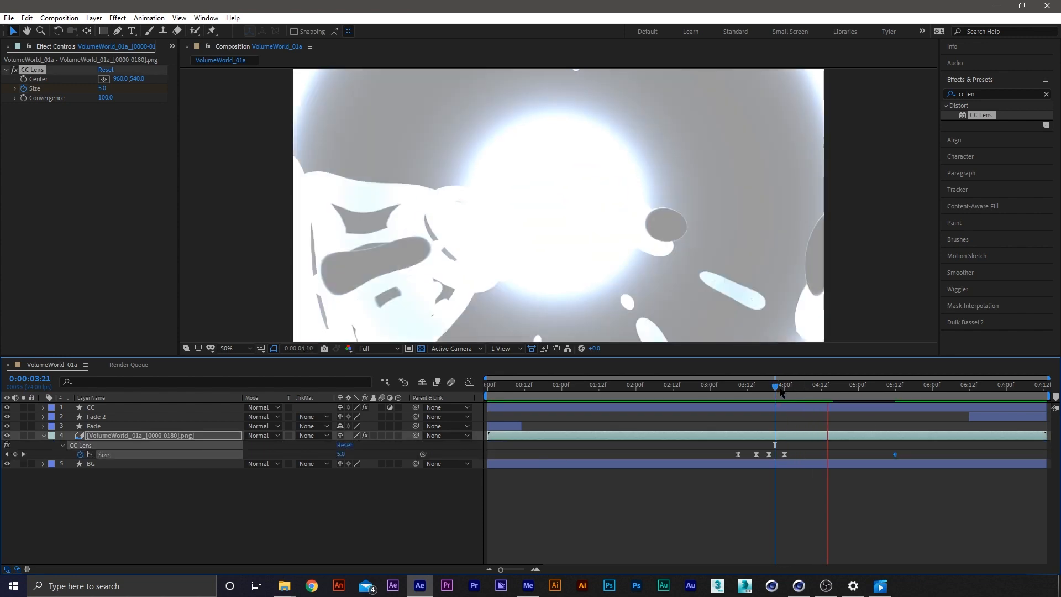
{"action": "key", "text": "space"}
{"action": "key", "text": "ctrl+z"}
Apply Easy Ease to the CC Lens Size keyframe at 4:08 and set its incoming influence to 75%
{"action": "left_click_drag", "start_coordinate": [780, 387], "coordinate": [799, 388]}
{"action": "right_click", "coordinate": [807, 456]}
{"action": "mouse_move", "coordinate": [865, 449]}
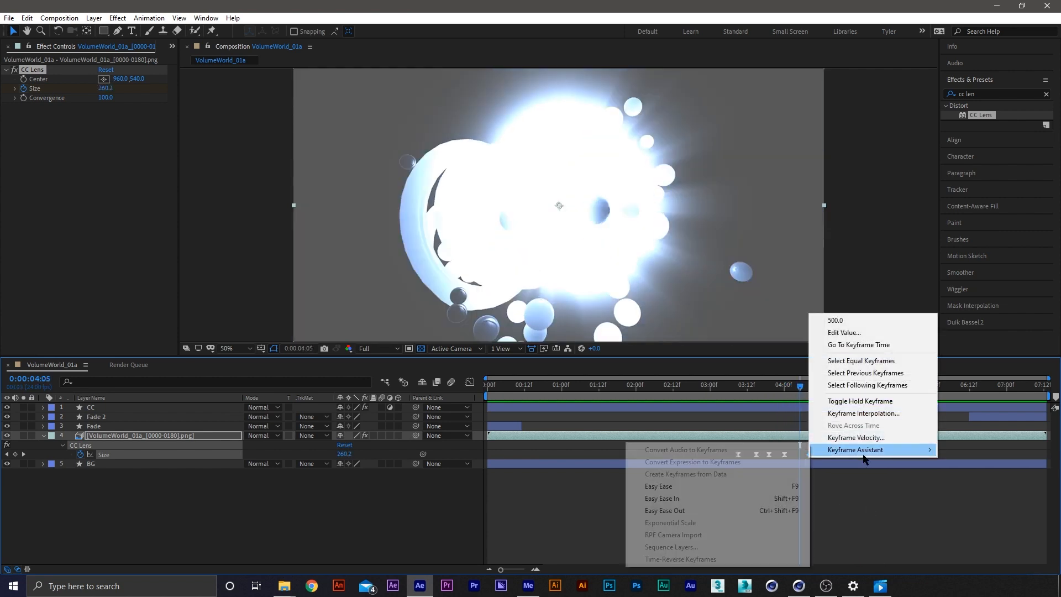
{"action": "left_click", "coordinate": [701, 488]}
{"action": "right_click", "coordinate": [807, 454]}
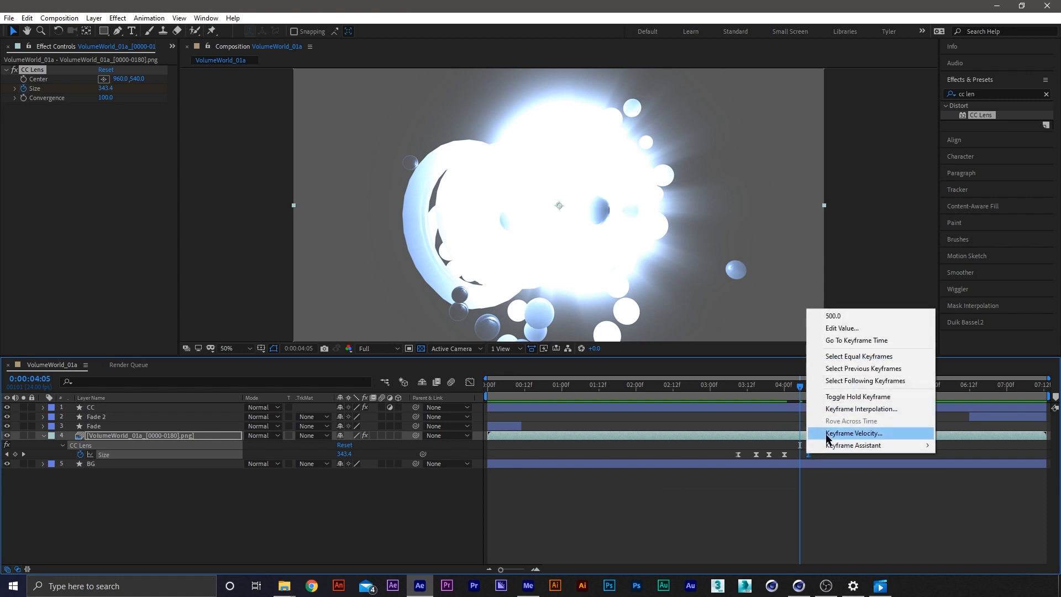
{"action": "left_click", "coordinate": [845, 434]}
{"action": "left_click", "coordinate": [441, 266]}
{"action": "type", "text": "75"}
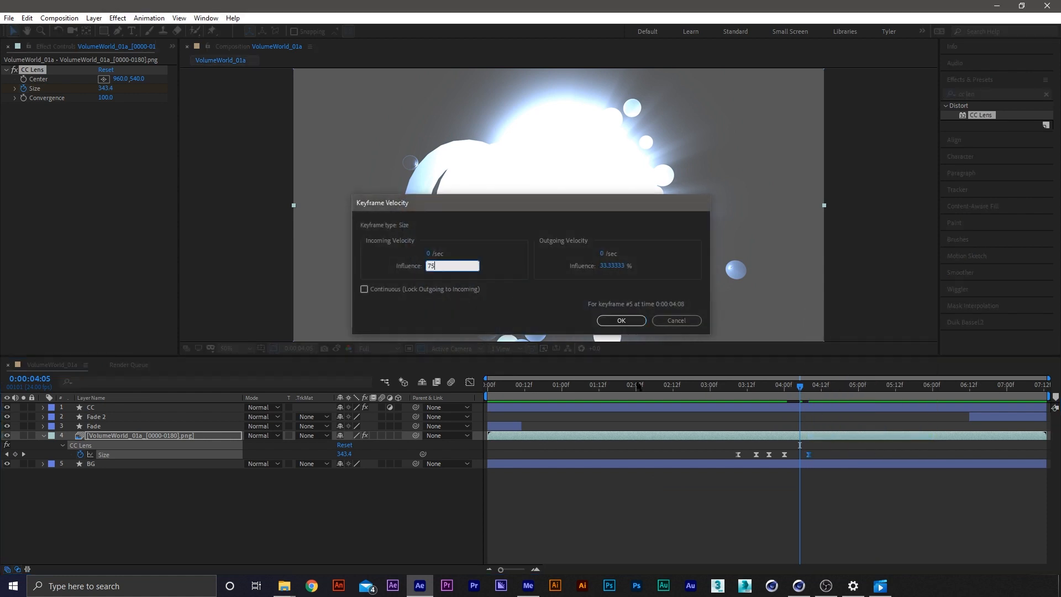
{"action": "key", "text": "Return"}
Move the last CC Lens Size keyframe to 5:05, after first trying 4:21, and scrub through the expansion to 5:04
{"action": "left_click_drag", "start_coordinate": [808, 455], "coordinate": [848, 455]}
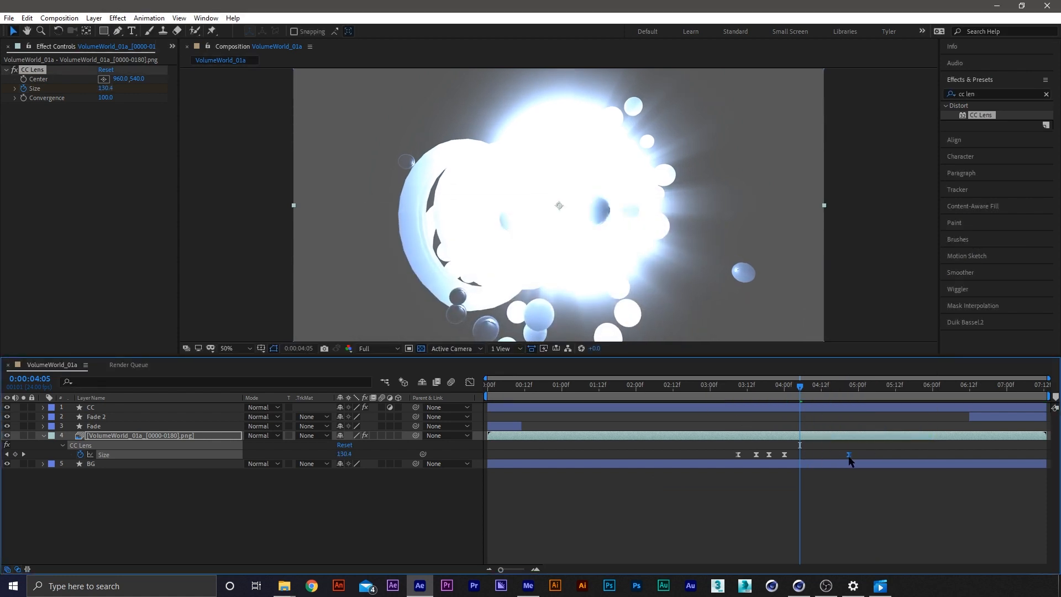
{"action": "left_click", "coordinate": [773, 389]}
{"action": "left_click_drag", "start_coordinate": [773, 389], "coordinate": [805, 393]}
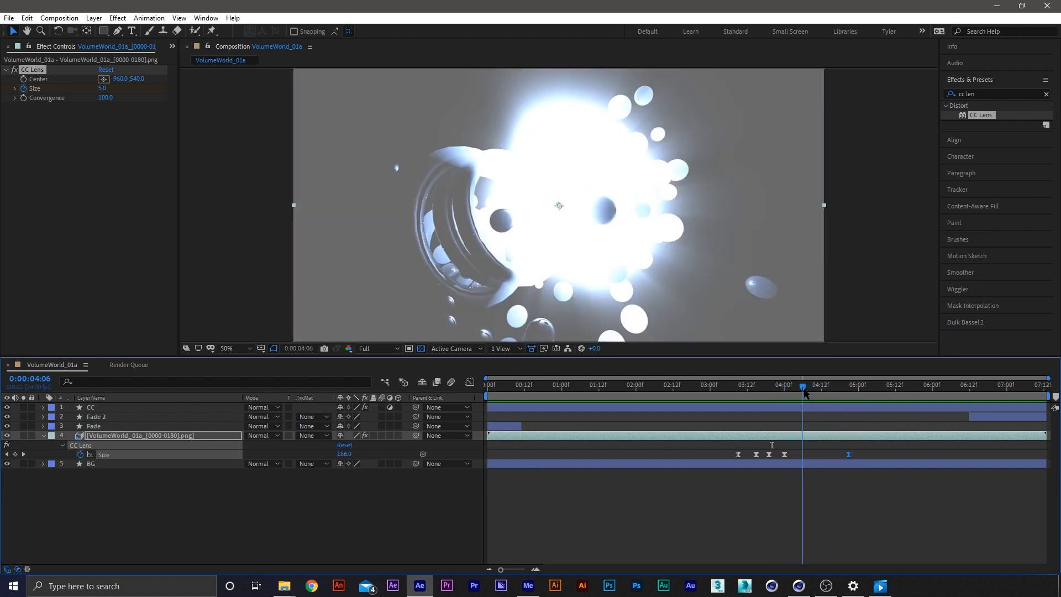
{"action": "left_click_drag", "start_coordinate": [859, 455], "coordinate": [874, 455]}
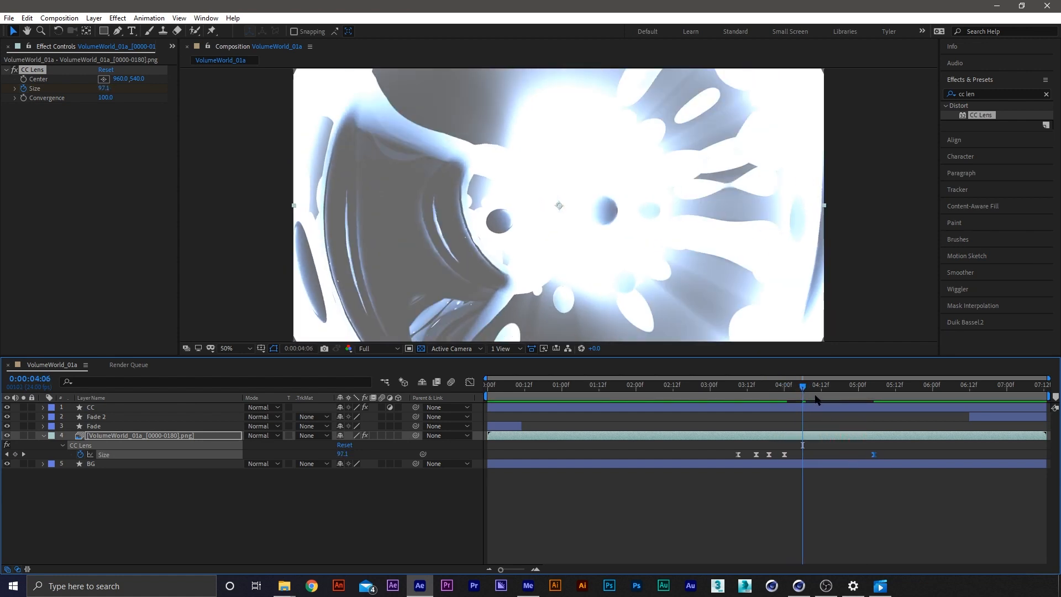
{"action": "left_click_drag", "start_coordinate": [801, 392], "coordinate": [867, 395]}
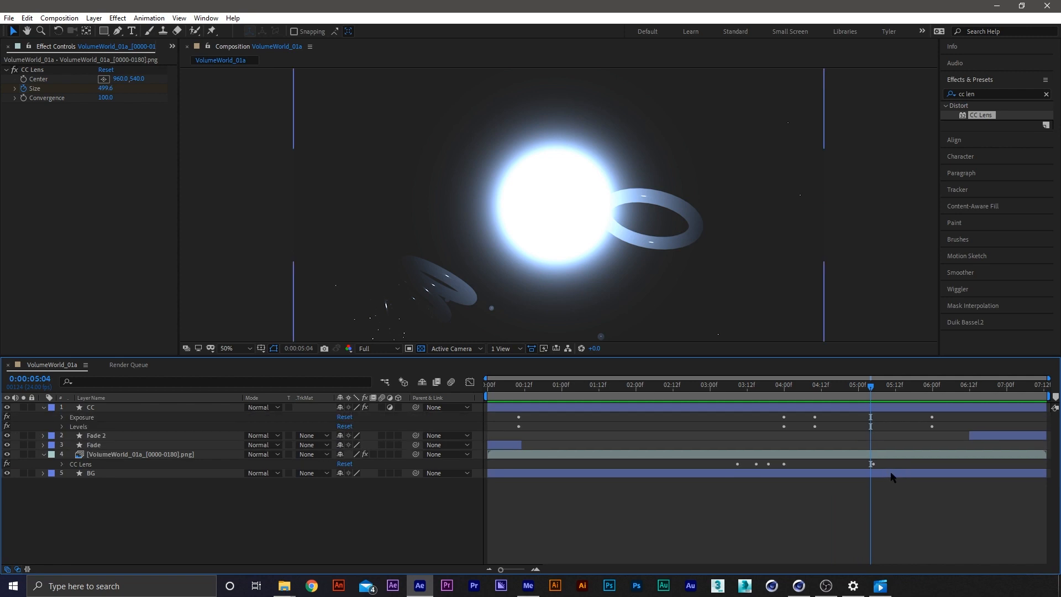
Add a Scale keyframe of 100% on the render layer at 5:04, reveal all keyframes and scrub from 4:08 to 5:04
{"action": "left_click", "coordinate": [884, 435]}
{"action": "key", "text": "a"}
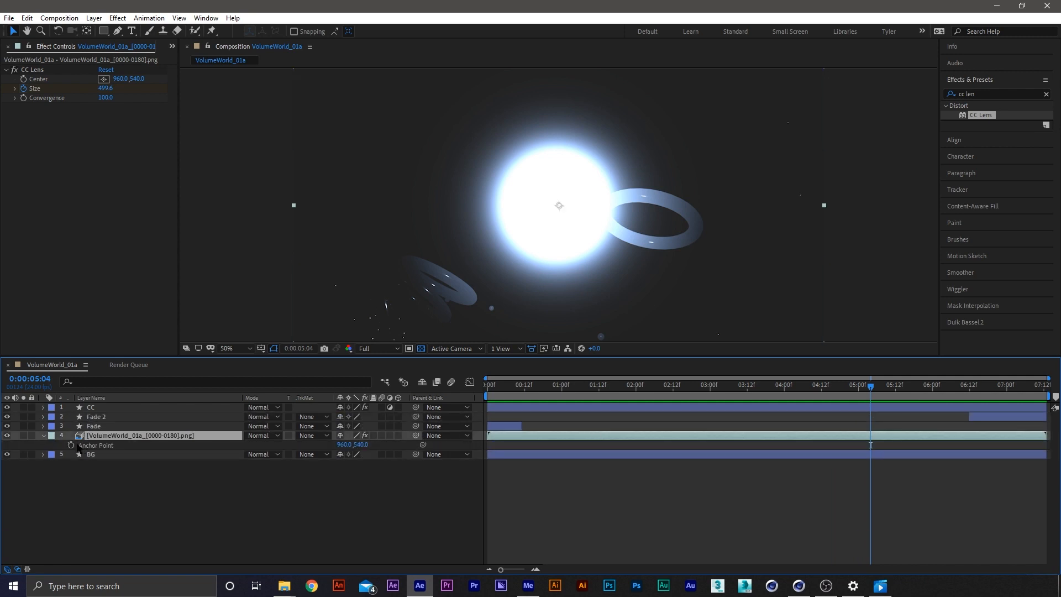
{"action": "key", "text": "alt+shift+s"}
{"action": "left_click", "coordinate": [369, 506]}
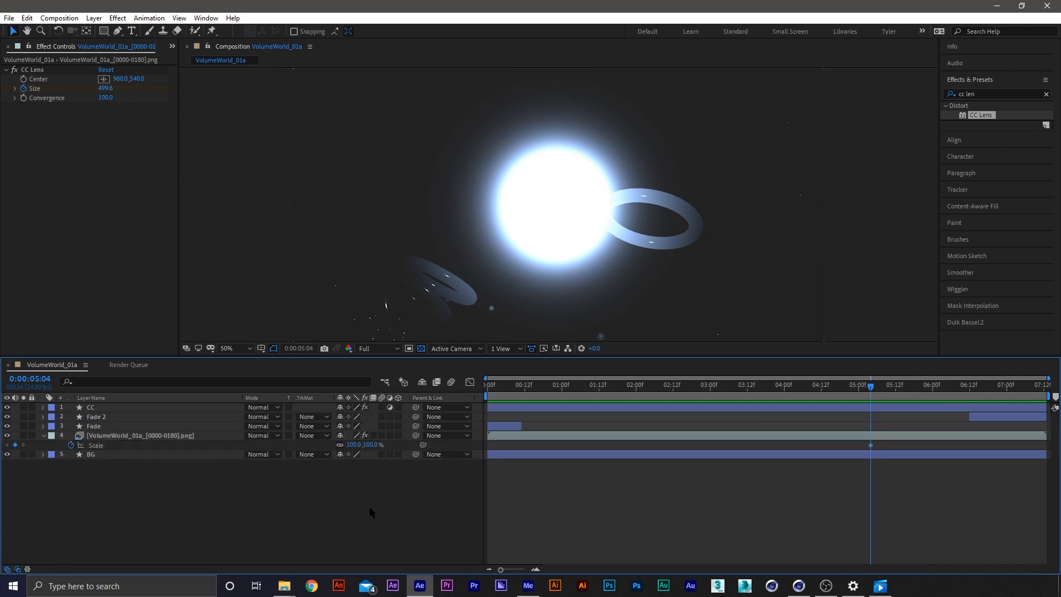
{"action": "key", "text": "u"}
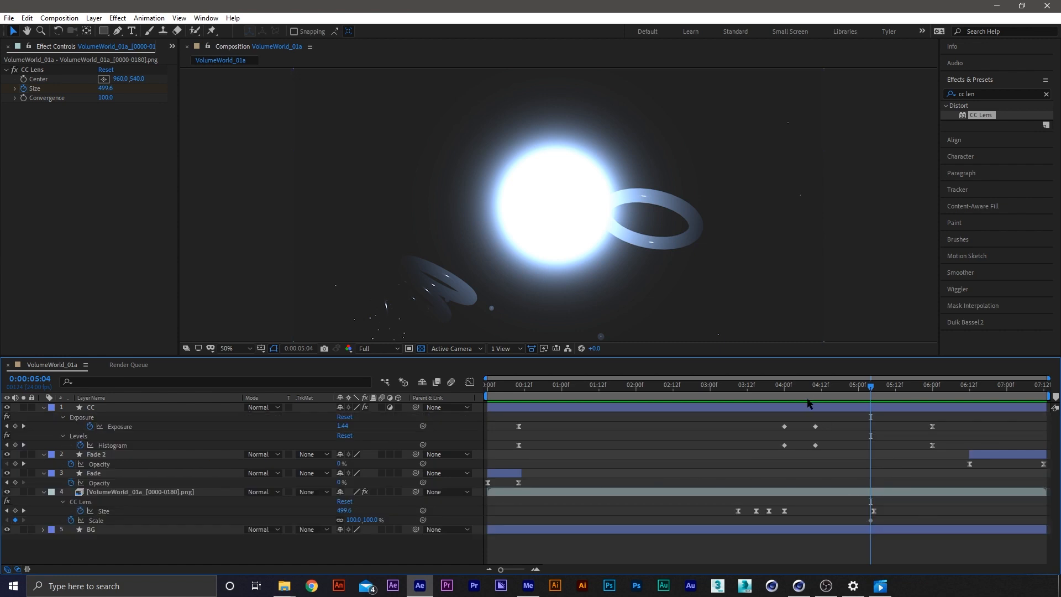
{"action": "left_click_drag", "start_coordinate": [811, 387], "coordinate": [870, 393]}
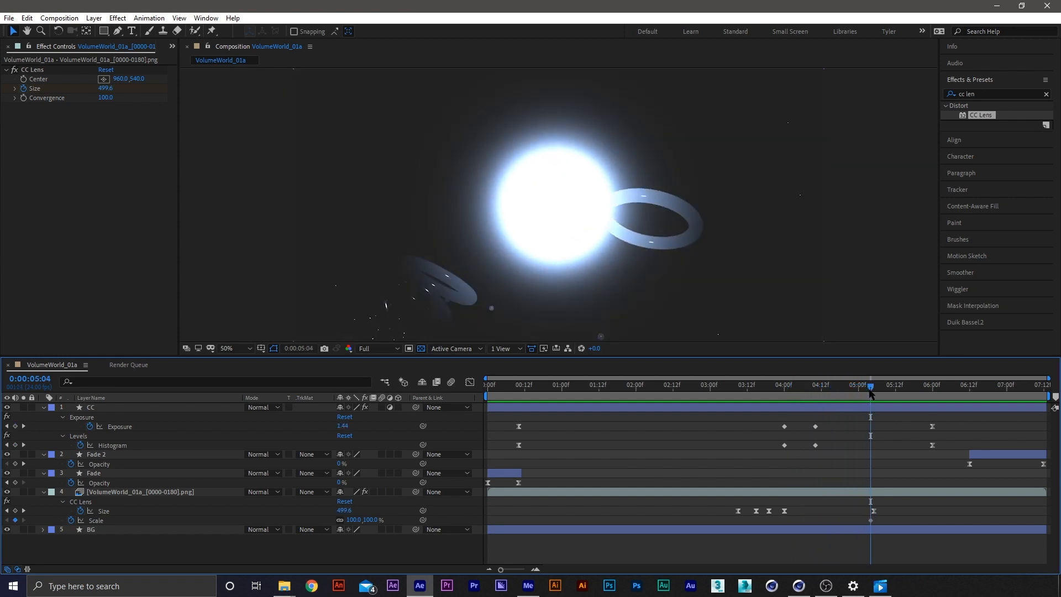
Add a reduced Scale keyframe at the end of the render layer, lower its value further, and preview the animation
{"action": "left_click", "coordinate": [871, 521]}
{"action": "left_click_drag", "start_coordinate": [941, 394], "coordinate": [963, 394]}
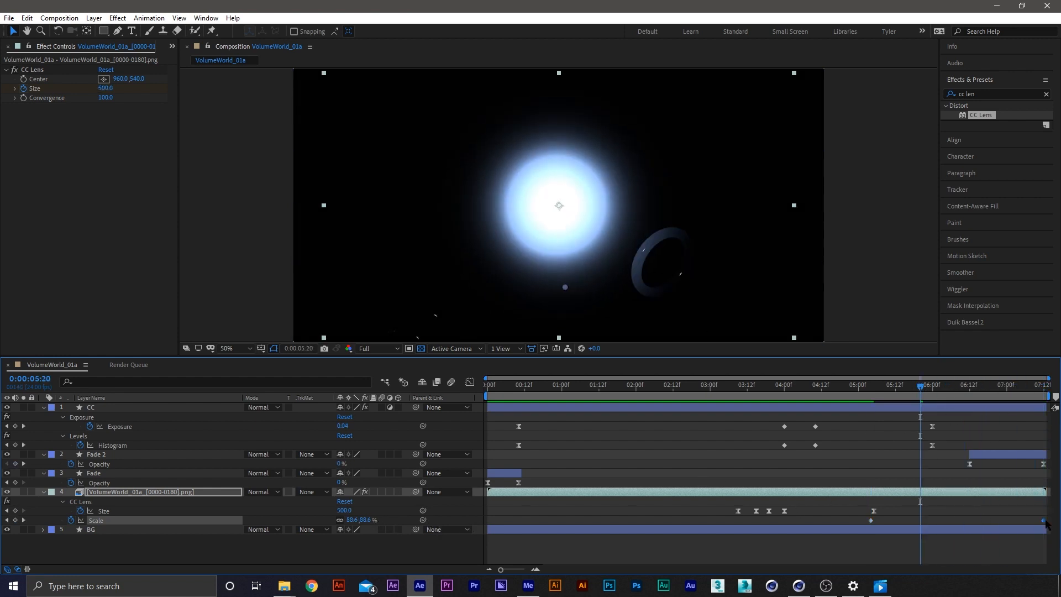
{"action": "double_click", "coordinate": [871, 520]}
{"action": "key", "text": "Return"}
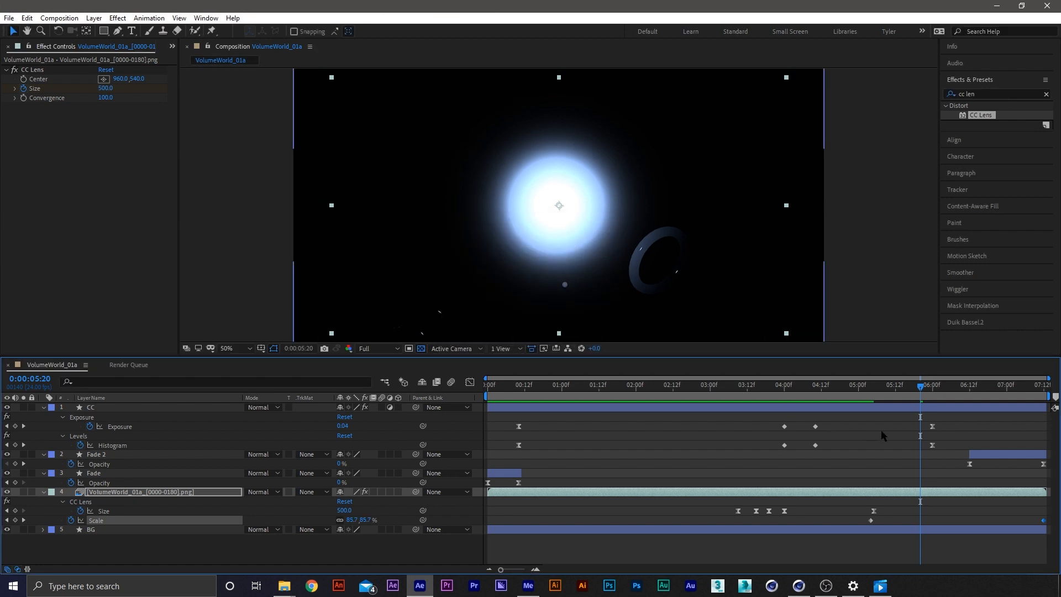
{"action": "left_click", "coordinate": [759, 395]}
{"action": "key", "text": "space"}
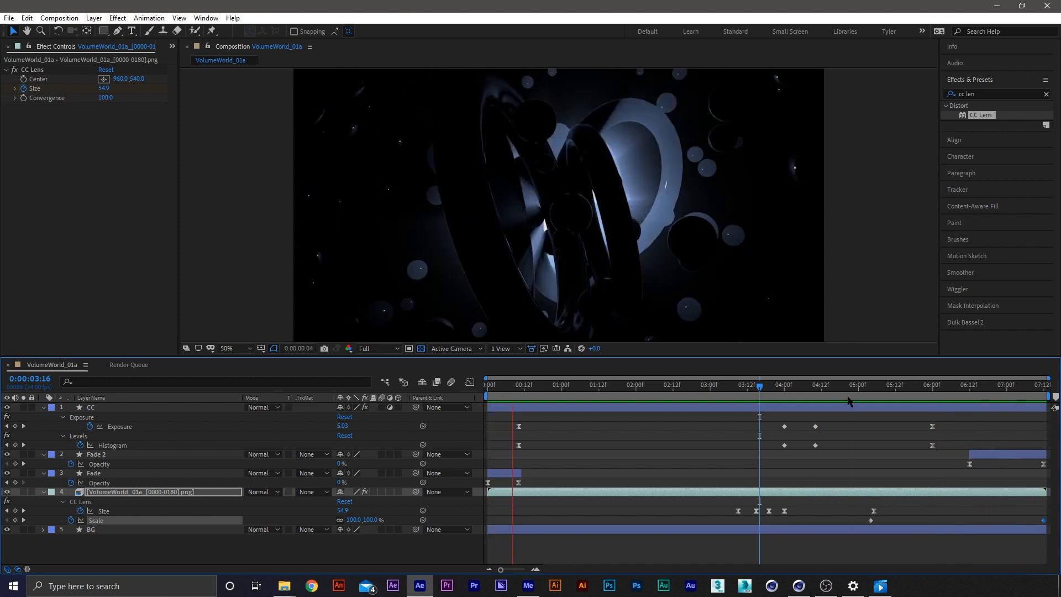
{"action": "left_click", "coordinate": [847, 443]}
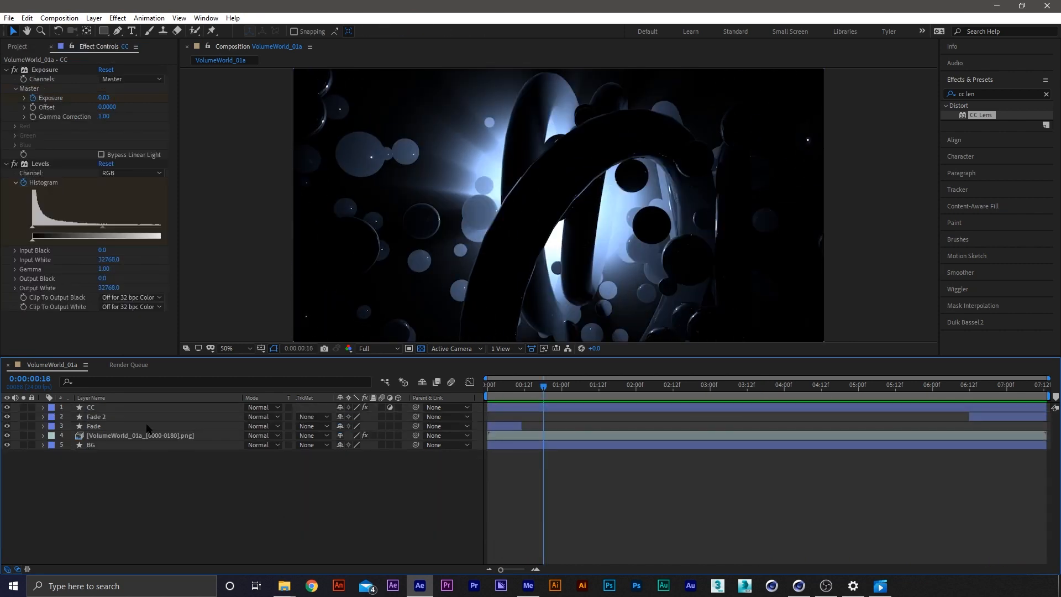
Move the CC layer below both Fade layers and create a new full-frame black rectangle shape layer
{"action": "left_click_drag", "start_coordinate": [94, 408], "coordinate": [109, 427]}
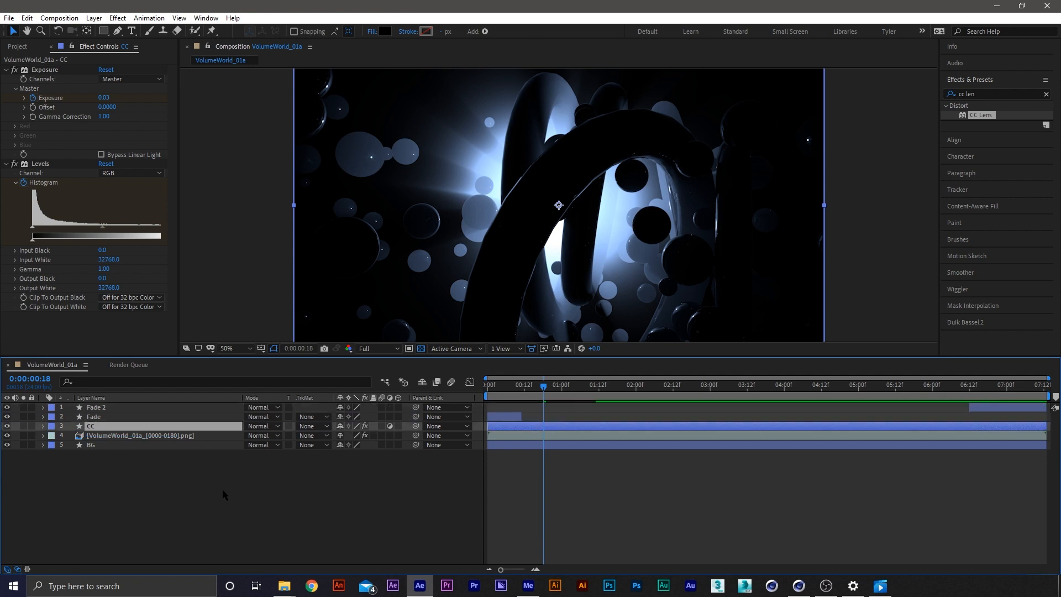
{"action": "left_click", "coordinate": [223, 489]}
{"action": "left_click", "coordinate": [103, 31]}
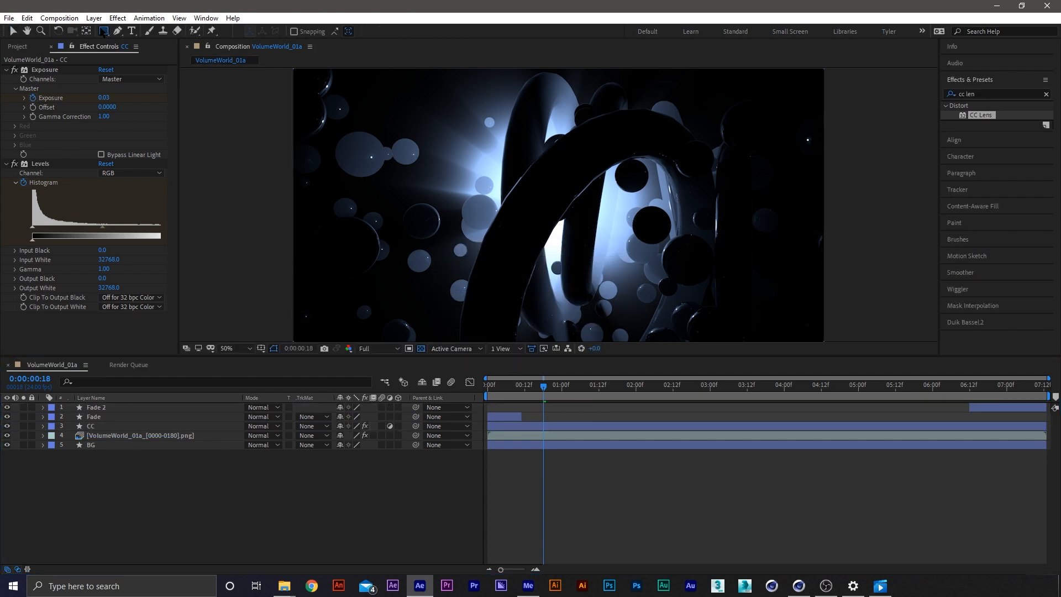
{"action": "double_click", "coordinate": [104, 31]}
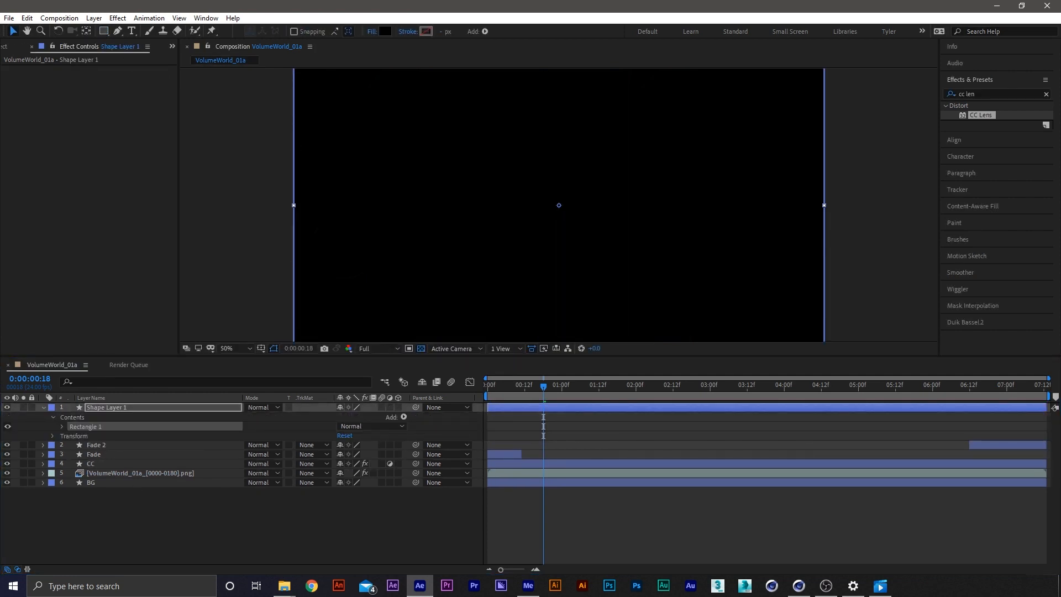
Clear the effects search and apply Video Copilot's Optical Flares effect to Shape Layer 1
{"action": "left_click", "coordinate": [1045, 95]}
{"action": "left_click", "coordinate": [996, 95]}
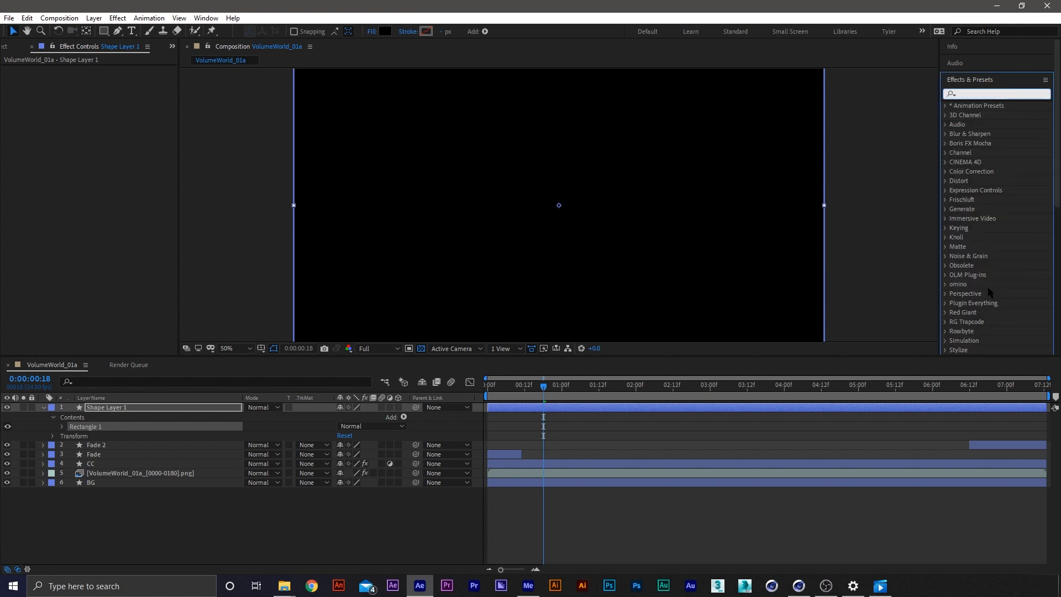
{"action": "scroll", "coordinate": [953, 333], "scroll_direction": "down", "scroll_amount": 4}
{"action": "left_click", "coordinate": [946, 322]}
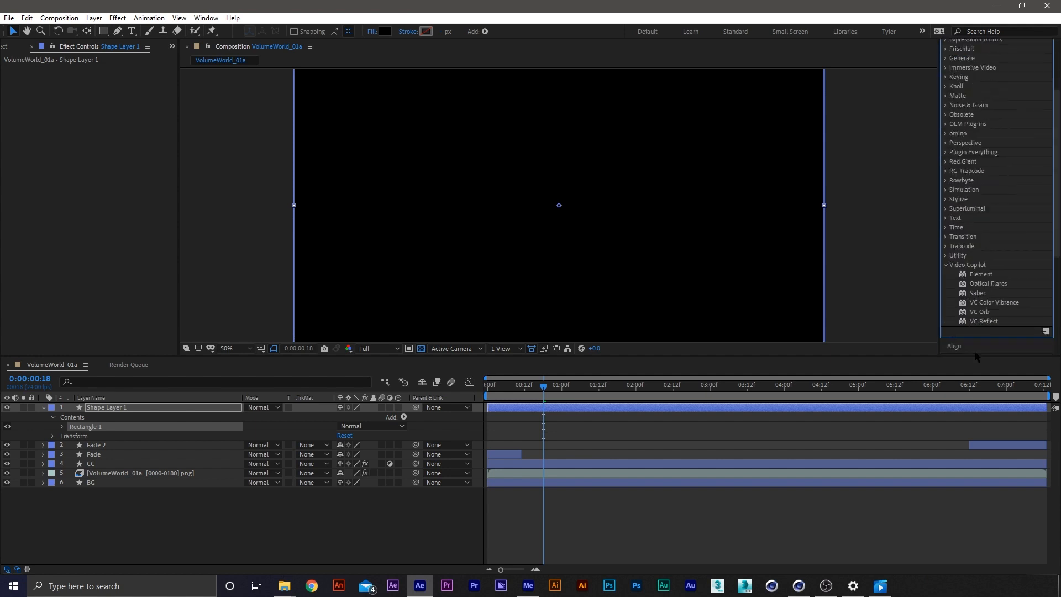
{"action": "left_click_drag", "start_coordinate": [986, 364], "coordinate": [990, 325]}
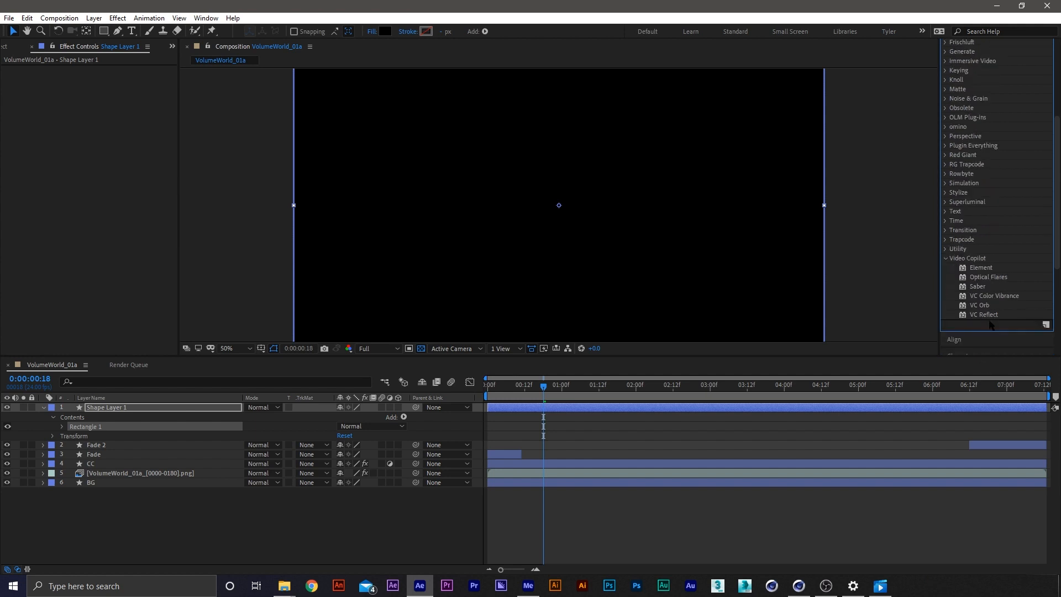
{"action": "double_click", "coordinate": [989, 277]}
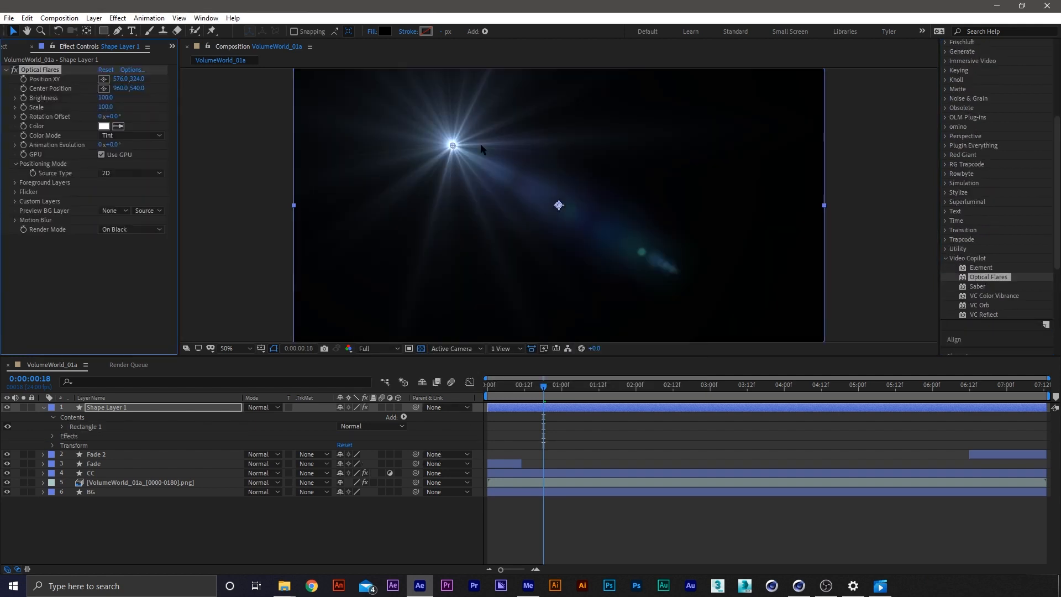
Set Shape Layer 1's blending mode to Add, place it between Fade and CC, and scrub to 3:20
{"action": "left_click", "coordinate": [261, 408]}
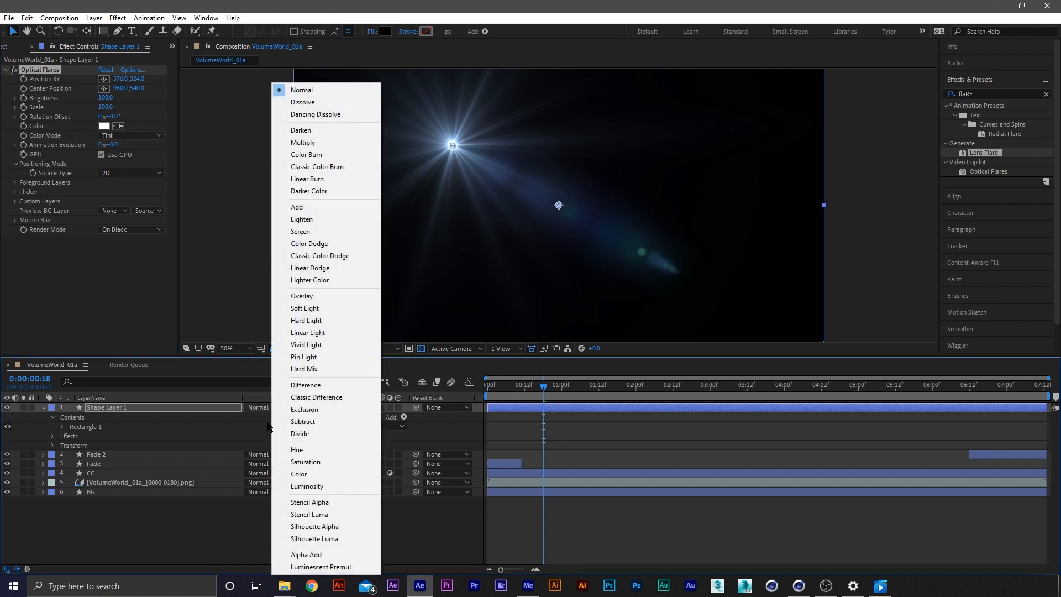
{"action": "left_click", "coordinate": [301, 212]}
{"action": "left_click_drag", "start_coordinate": [110, 408], "coordinate": [116, 470]}
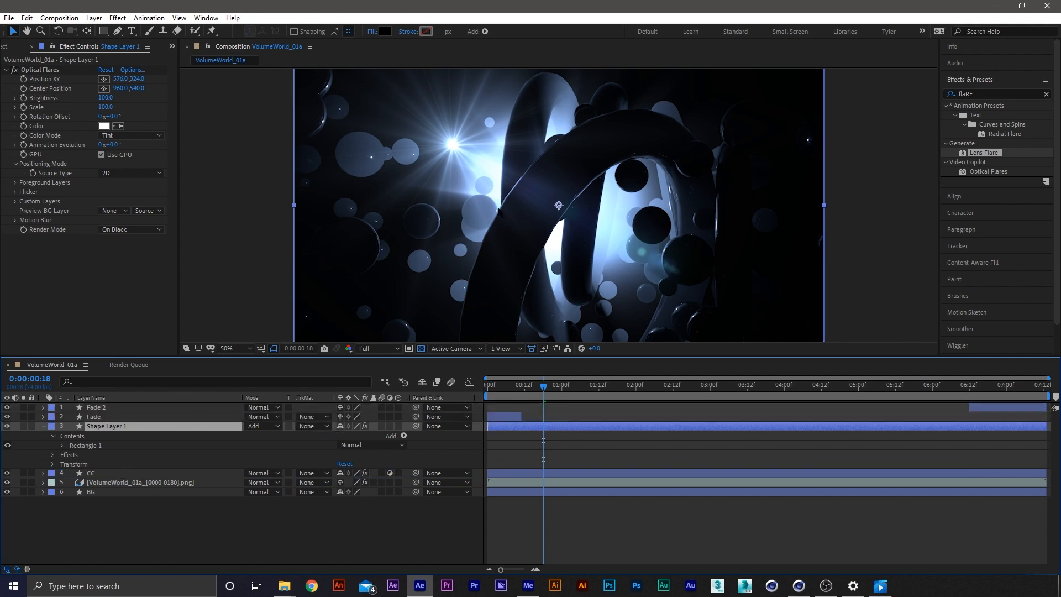
{"action": "left_click_drag", "start_coordinate": [592, 395], "coordinate": [773, 393]}
{"action": "left_click", "coordinate": [772, 451]}
{"action": "left_click", "coordinate": [769, 427]}
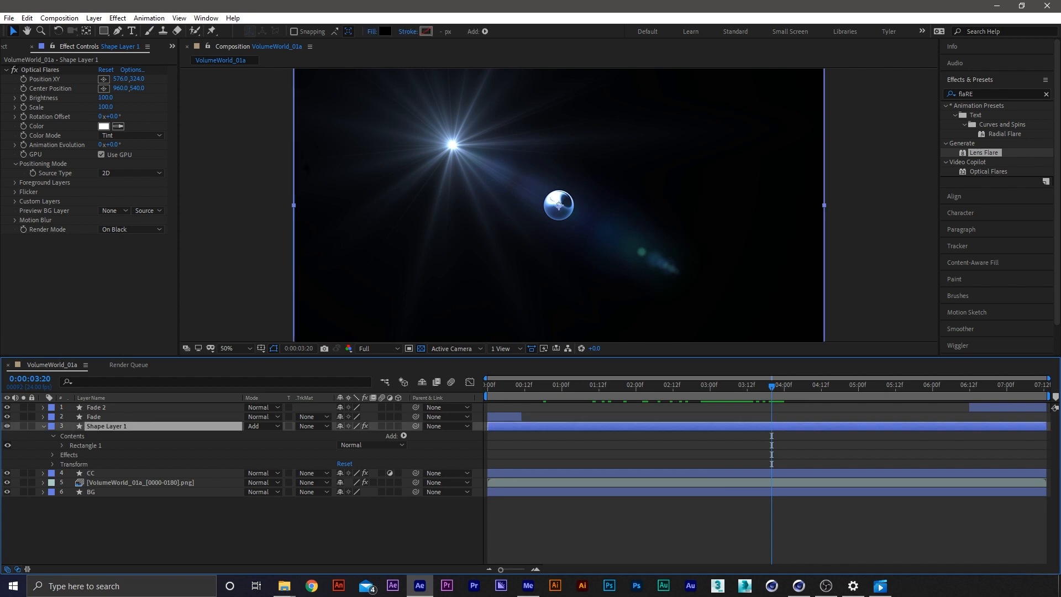
Load the 50mm Prime preset from the Motion Graphics lens flares into the Optical Flares effect
{"action": "left_click", "coordinate": [132, 70]}
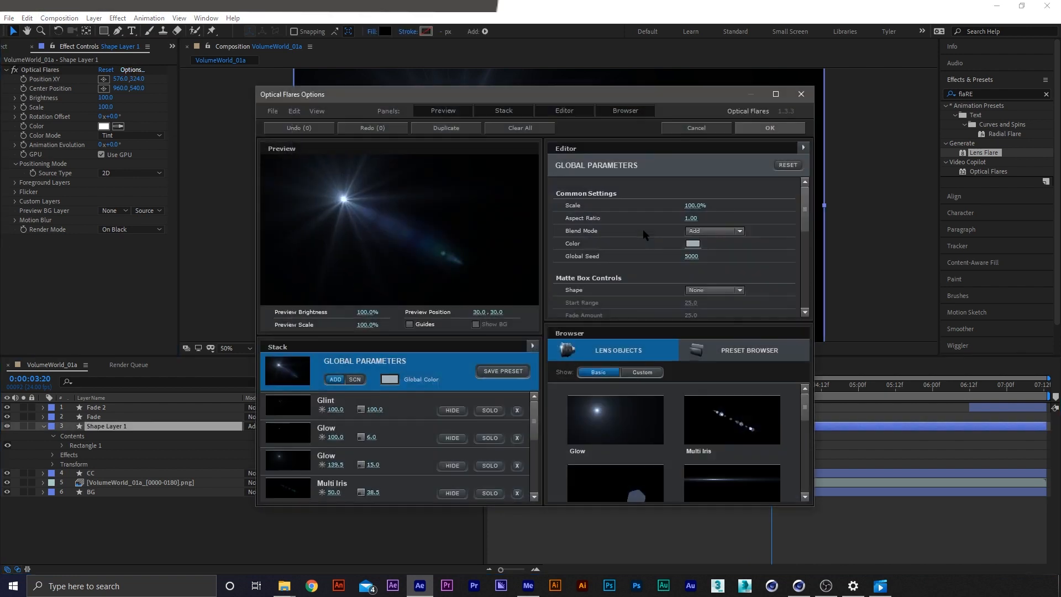
{"action": "left_click", "coordinate": [777, 357]}
{"action": "left_click", "coordinate": [732, 420]}
{"action": "left_click", "coordinate": [728, 421]}
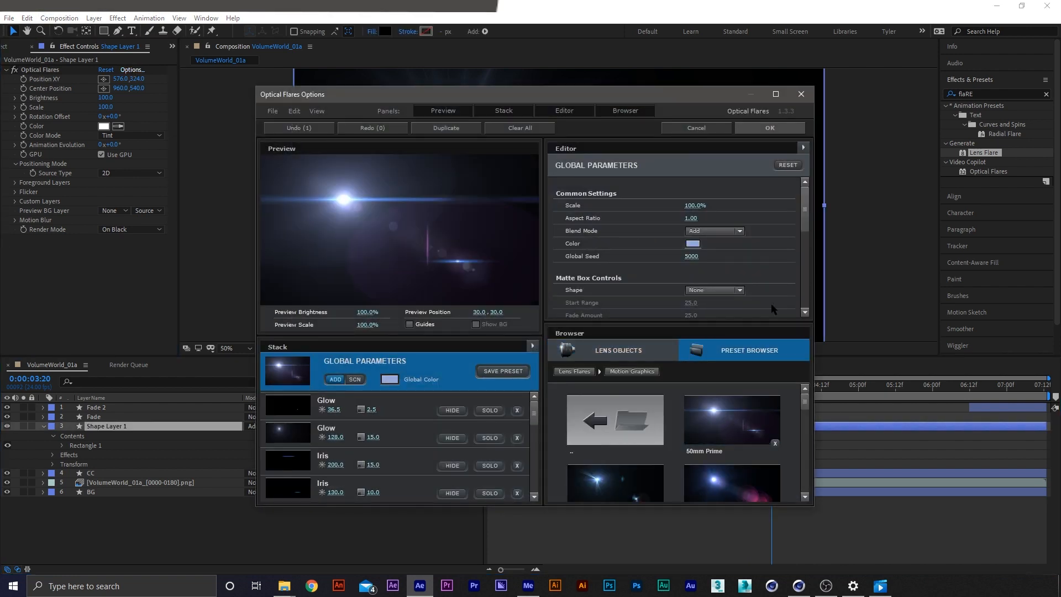
{"action": "left_click", "coordinate": [770, 128]}
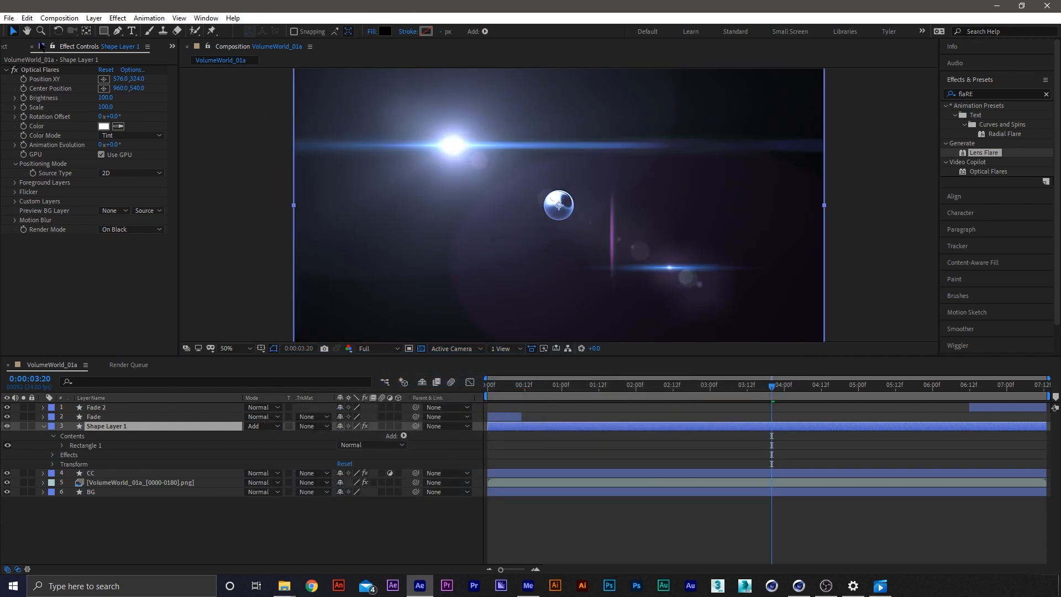
Place the flare over the glowing sphere and set its Position XY to 960, 540
{"action": "left_click", "coordinate": [36, 78]}
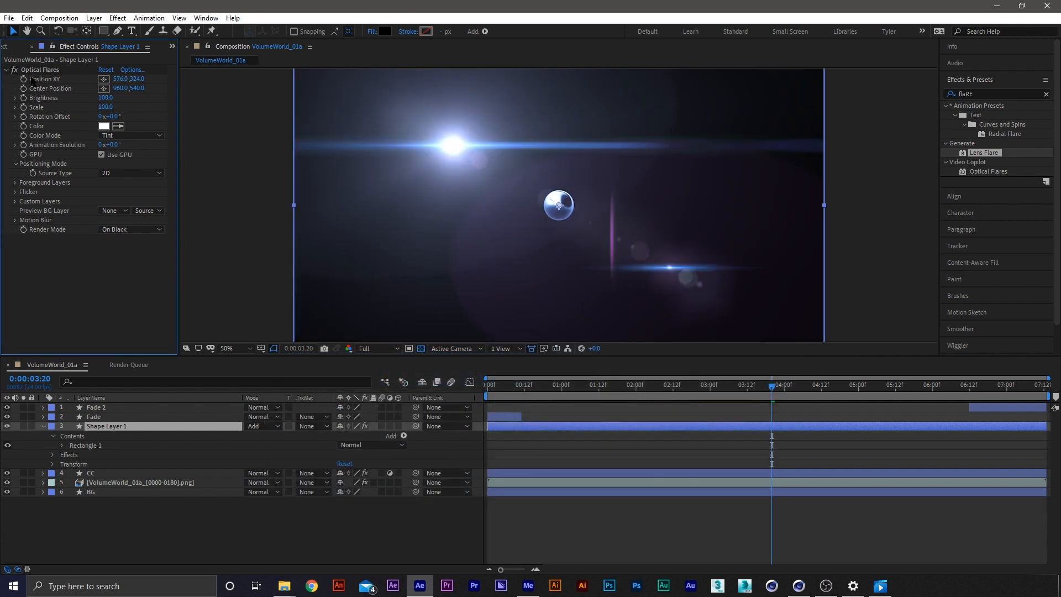
{"action": "left_click", "coordinate": [104, 79]}
{"action": "left_click", "coordinate": [566, 206]}
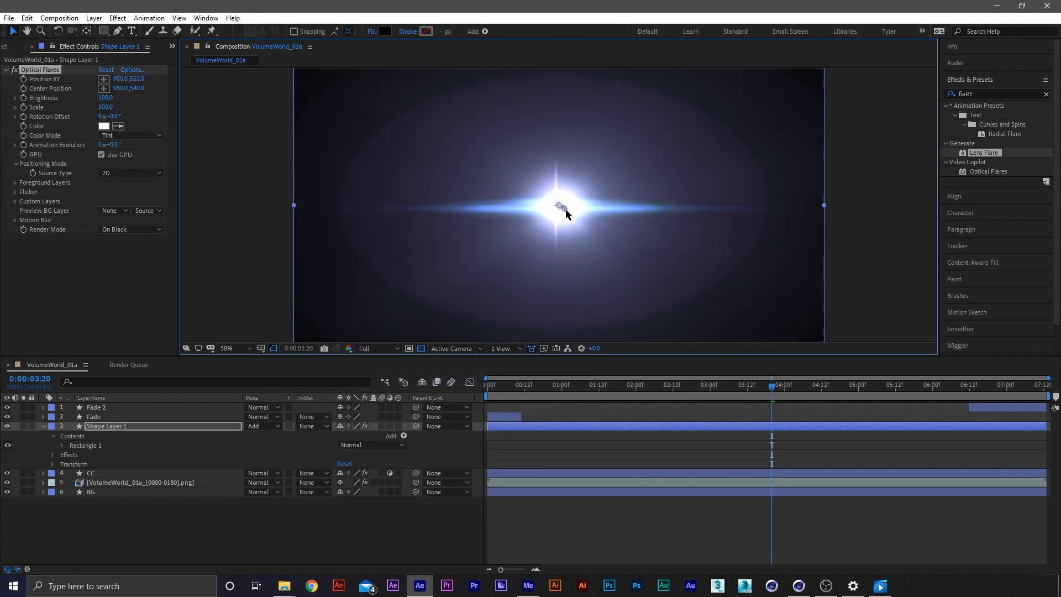
{"action": "left_click_drag", "start_coordinate": [566, 207], "coordinate": [561, 208]}
{"action": "left_click", "coordinate": [122, 79]}
{"action": "type", "text": "9"}
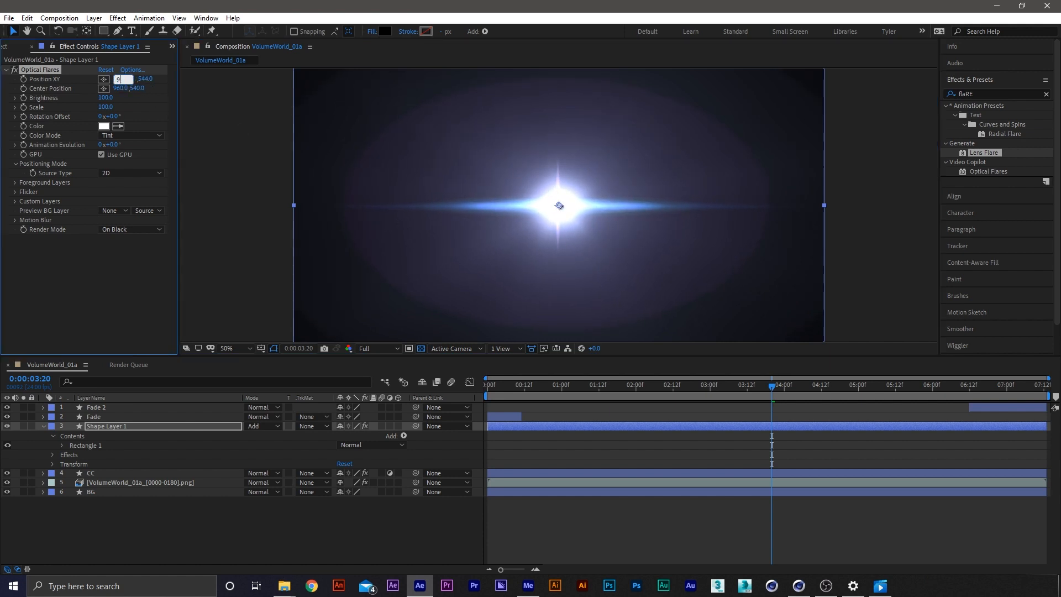
{"action": "key", "text": "Return"}
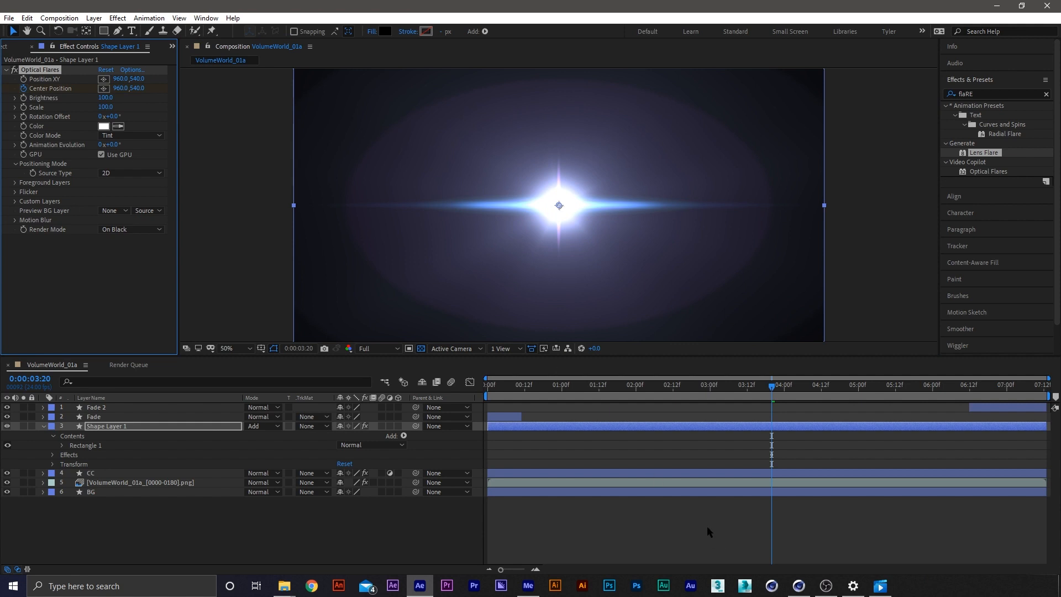
Animate the flare's Center Position from 960, 540 at 3:20 to 1212, 540 at 6:13
{"action": "key", "text": "u"}
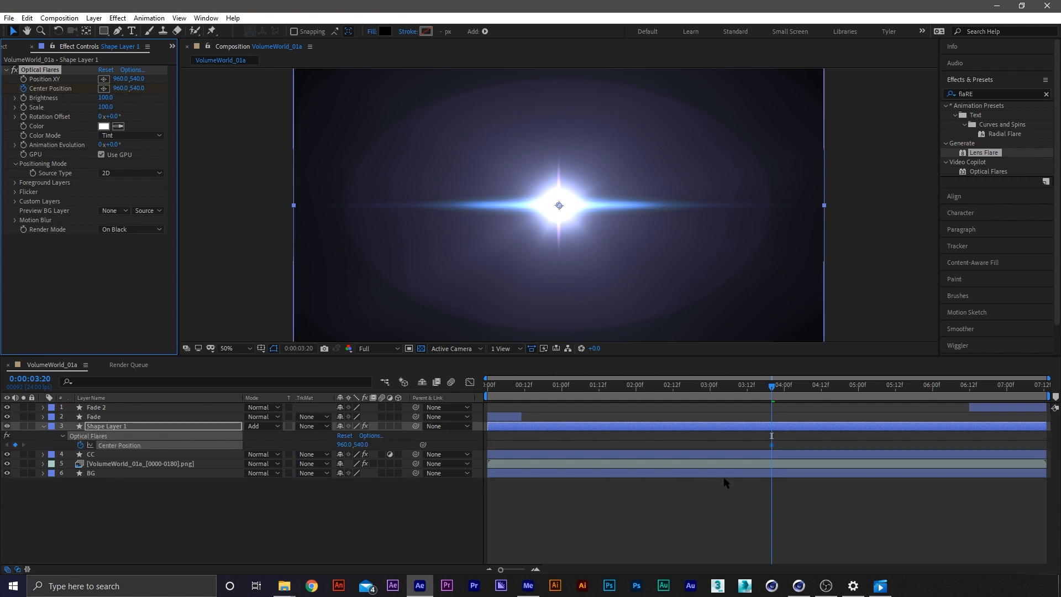
{"action": "left_click_drag", "start_coordinate": [772, 387], "coordinate": [889, 390]}
{"action": "left_click_drag", "start_coordinate": [348, 445], "coordinate": [487, 444]}
{"action": "left_click_drag", "start_coordinate": [887, 446], "coordinate": [922, 446]}
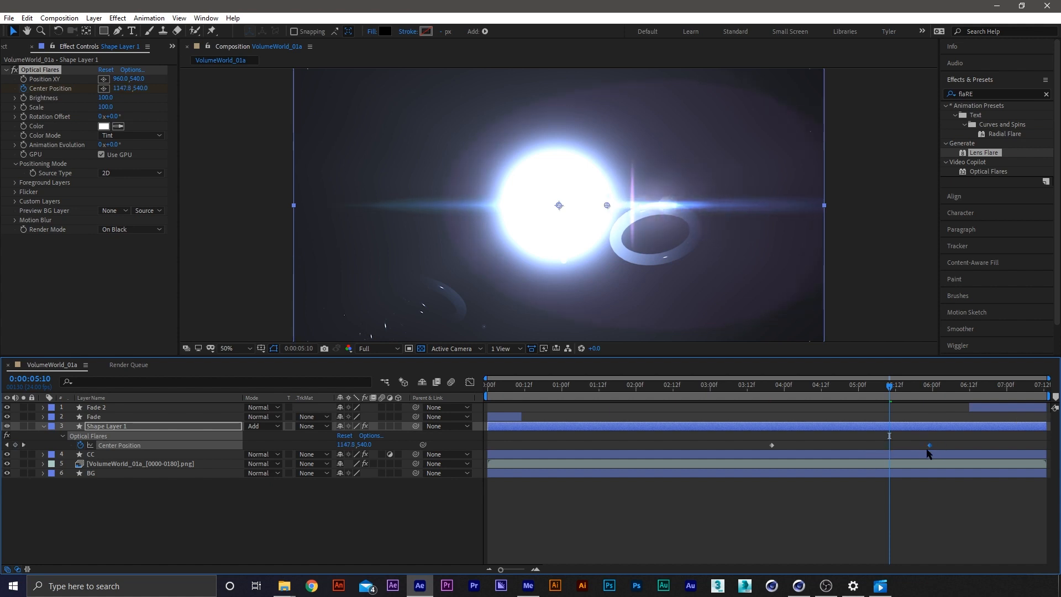
{"action": "left_click_drag", "start_coordinate": [892, 402], "coordinate": [977, 402]}
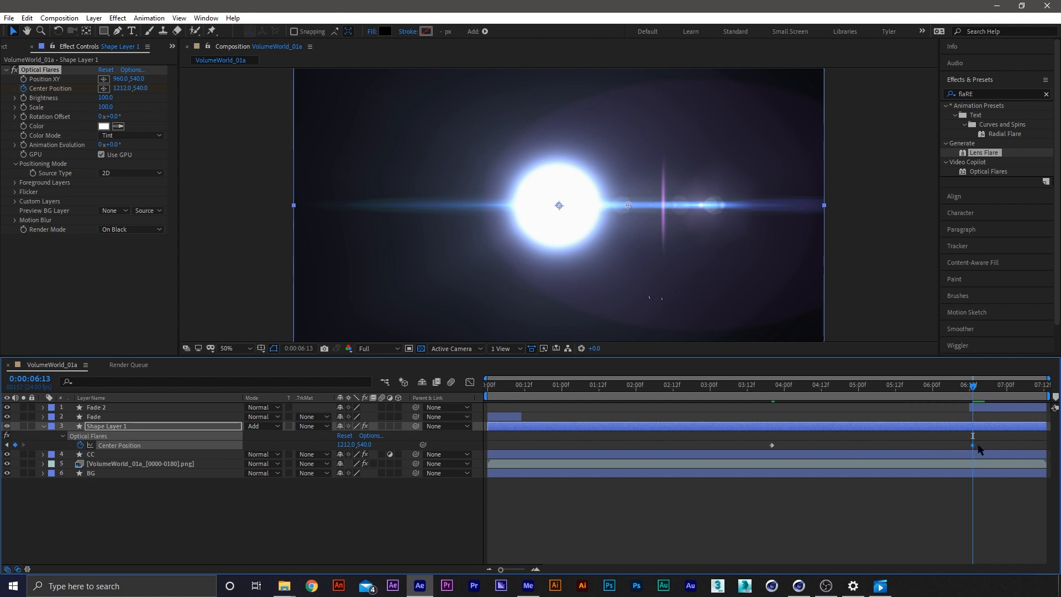
{"action": "left_click", "coordinate": [946, 445]}
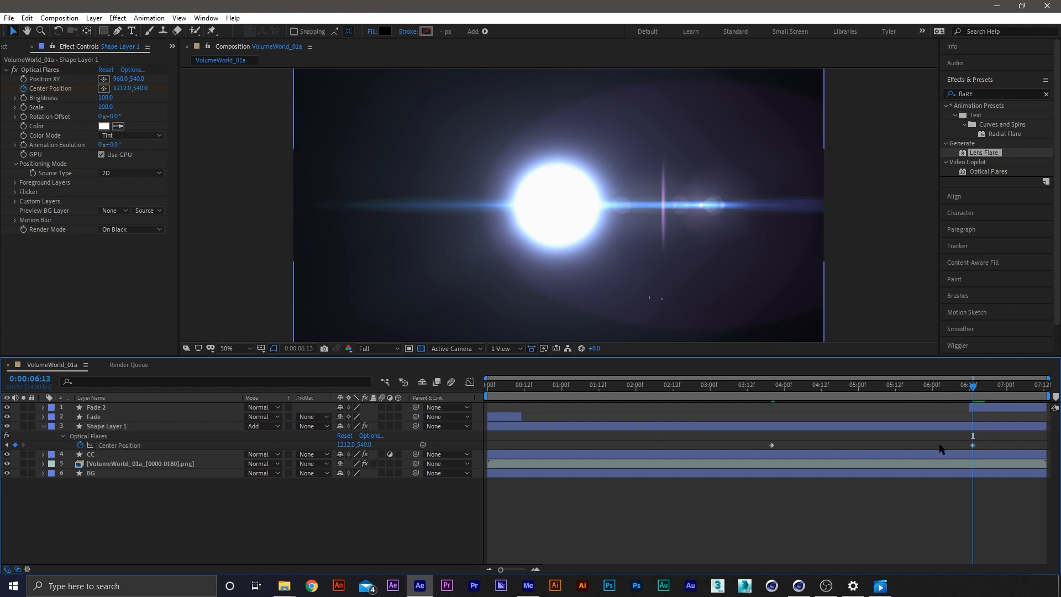
{"action": "right_click", "coordinate": [972, 445]}
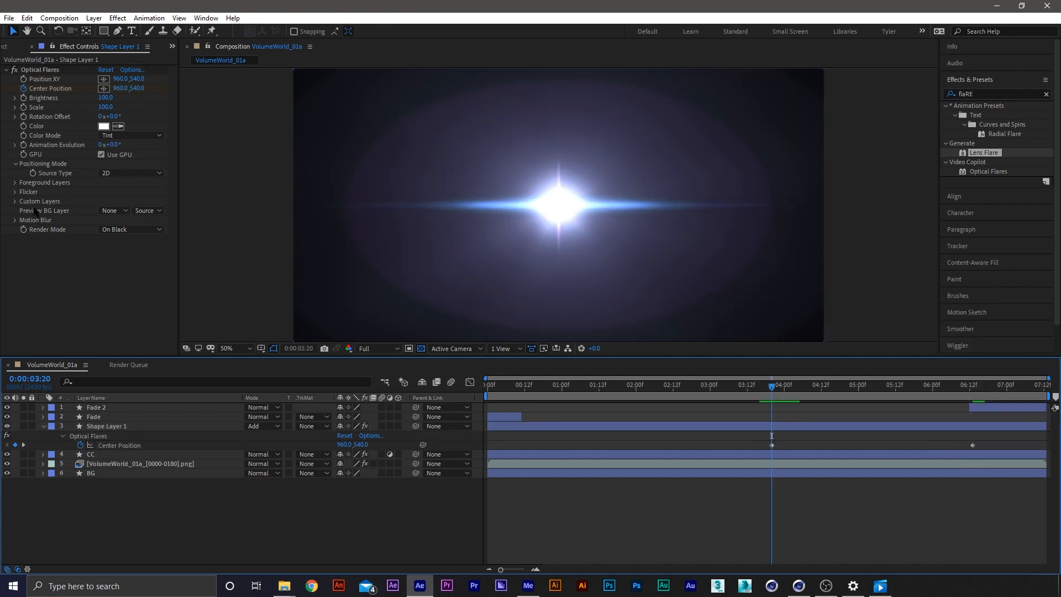
Try a Brightness of 190 on the flare at 3:20 and undo the trial changes
{"action": "left_click", "coordinate": [24, 99]}
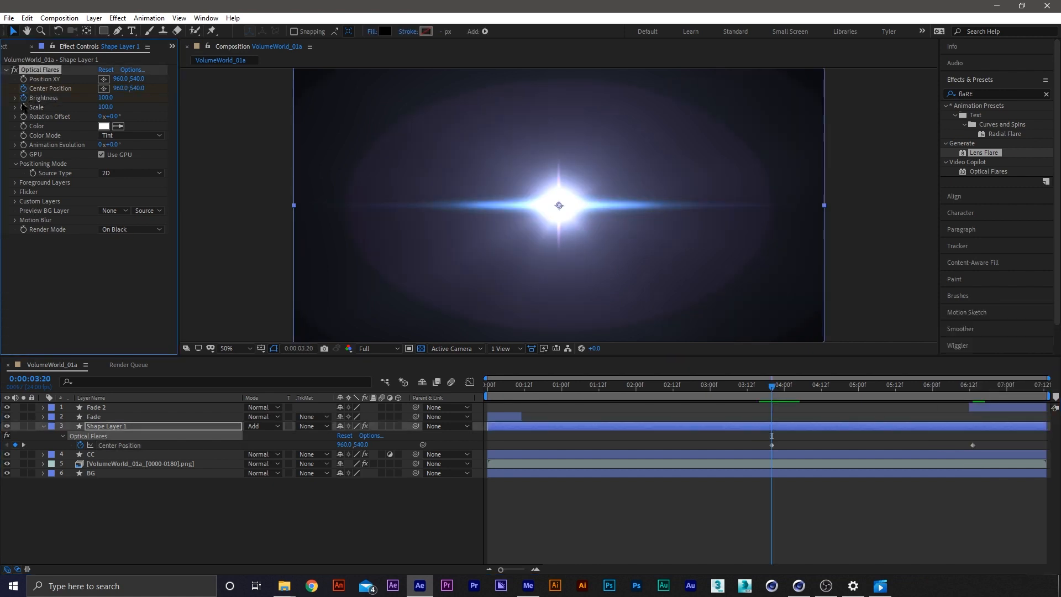
{"action": "key", "text": "ctrl+shift+a"}
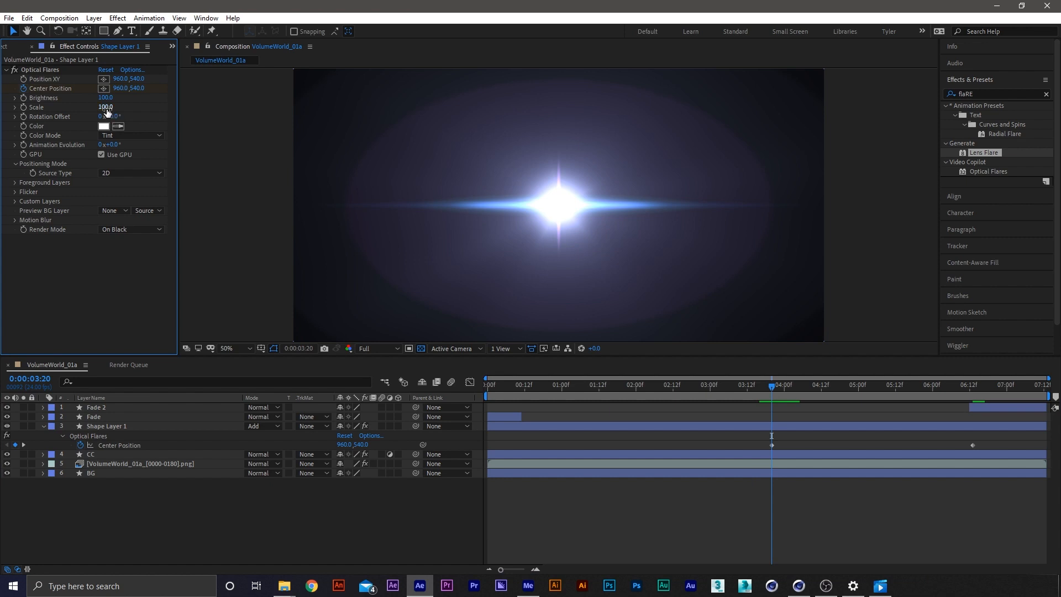
{"action": "mouse_move", "coordinate": [106, 109]}
{"action": "left_mouse_down", "text": "shift"}
{"action": "mouse_move", "coordinate": [85, 110]}
{"action": "mouse_move", "coordinate": [117, 109]}
{"action": "mouse_move", "coordinate": [103, 102]}
{"action": "left_mouse_up", "text": "shift"}
{"action": "key", "text": "ctrl+z"}
{"action": "key", "text": "ctrl+z"}
{"action": "key", "text": "ctrl+z"}
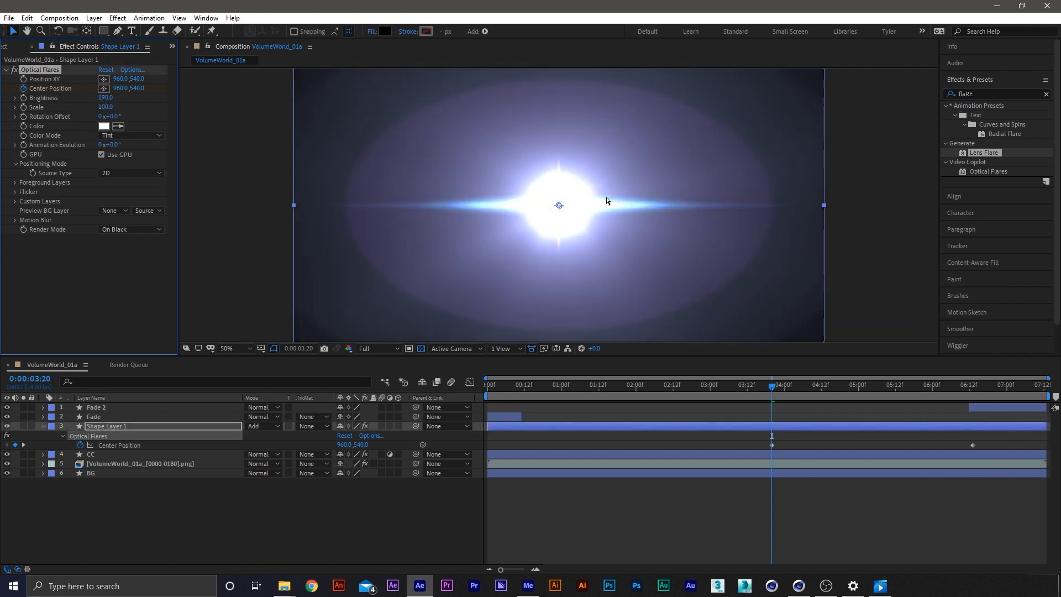
{"action": "key", "text": "ctrl+z"}
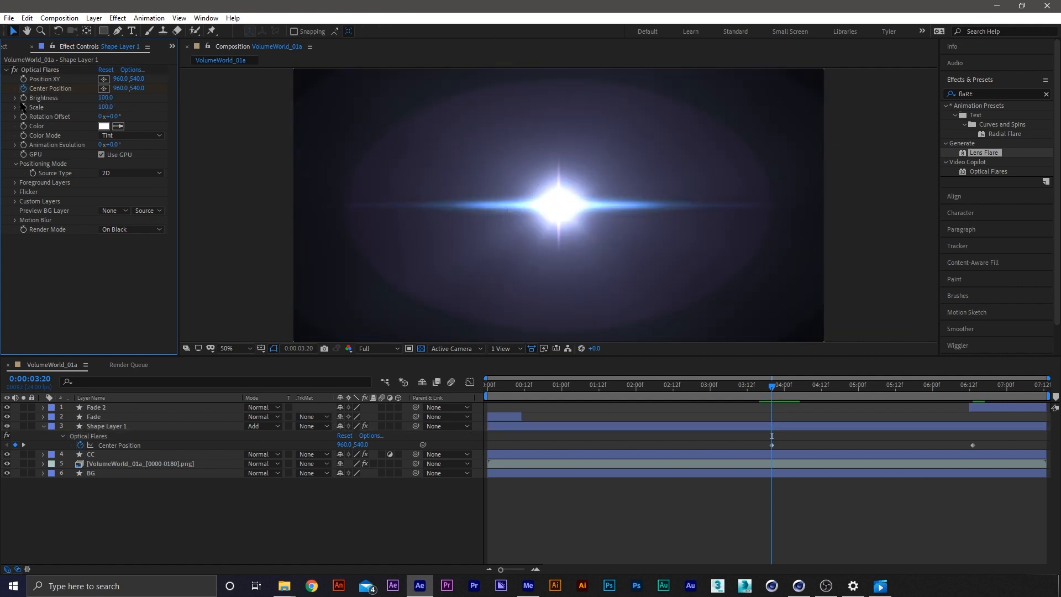
Add Brightness keyframes of 100 to the Optical Flares effect at 3:20 and 4:03
{"action": "left_click", "coordinate": [23, 98]}
{"action": "key", "text": "u"}
{"action": "key", "text": "u"}
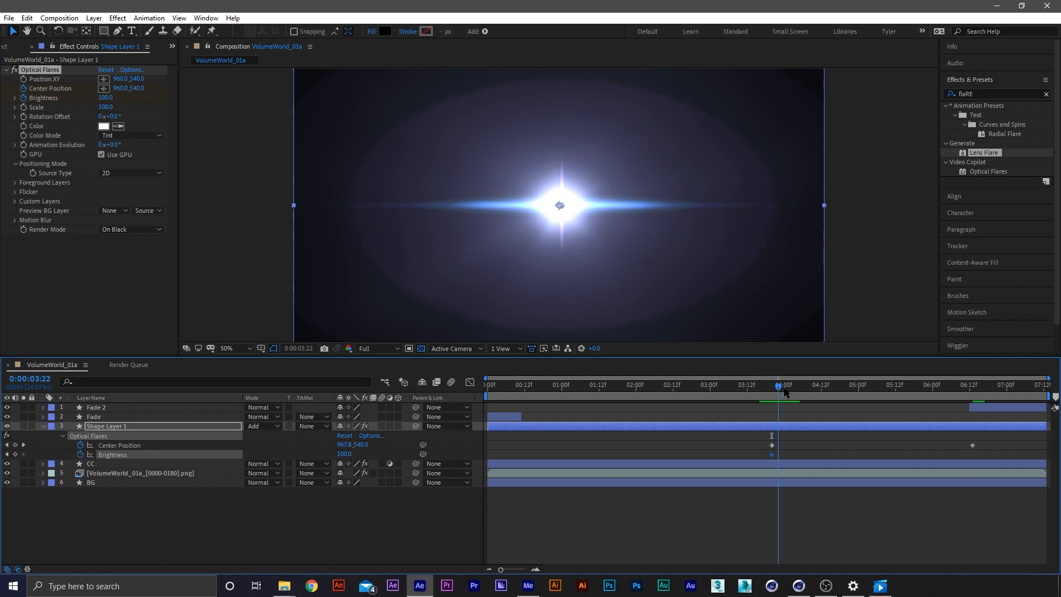
{"action": "left_click_drag", "start_coordinate": [784, 390], "coordinate": [796, 390]}
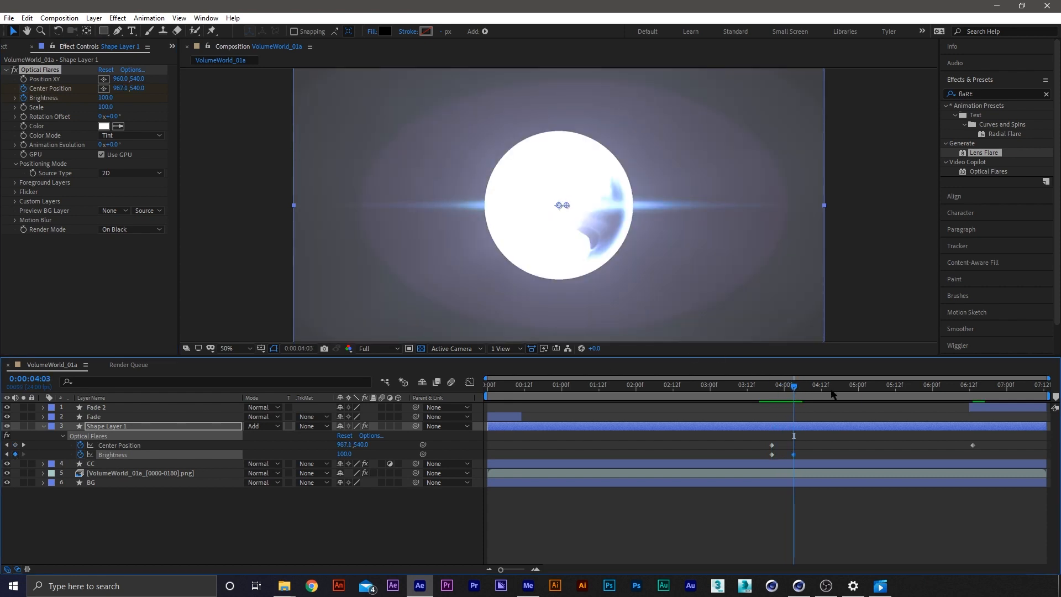
Edit the flare's Brightness value at 3:20 and set it to 150 at 4:03
{"action": "left_click_drag", "start_coordinate": [791, 391], "coordinate": [776, 392]}
{"action": "left_click", "coordinate": [363, 535]}
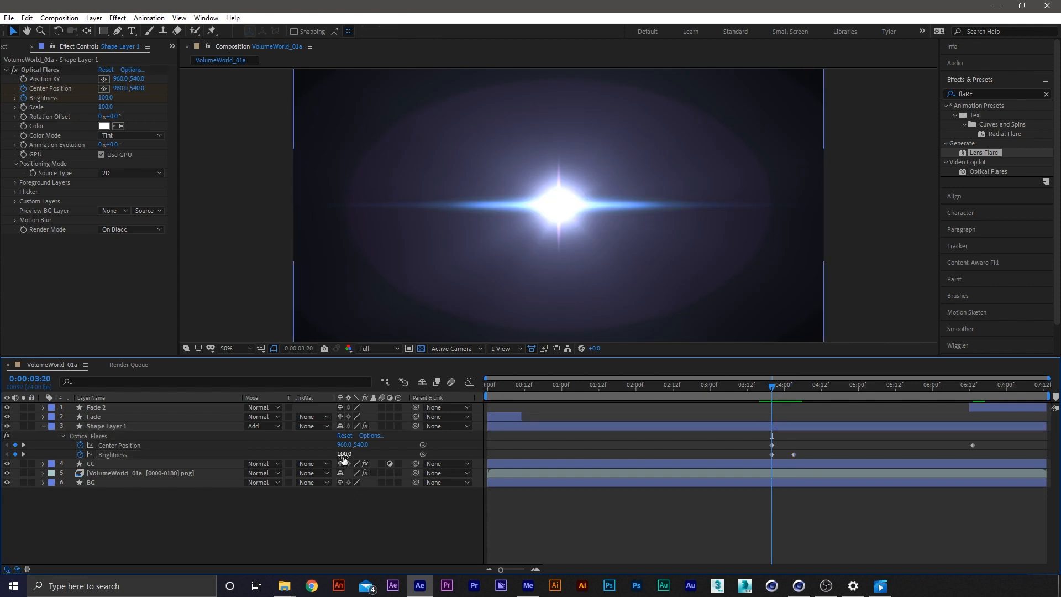
{"action": "key", "text": "Return"}
{"action": "left_click", "coordinate": [794, 392]}
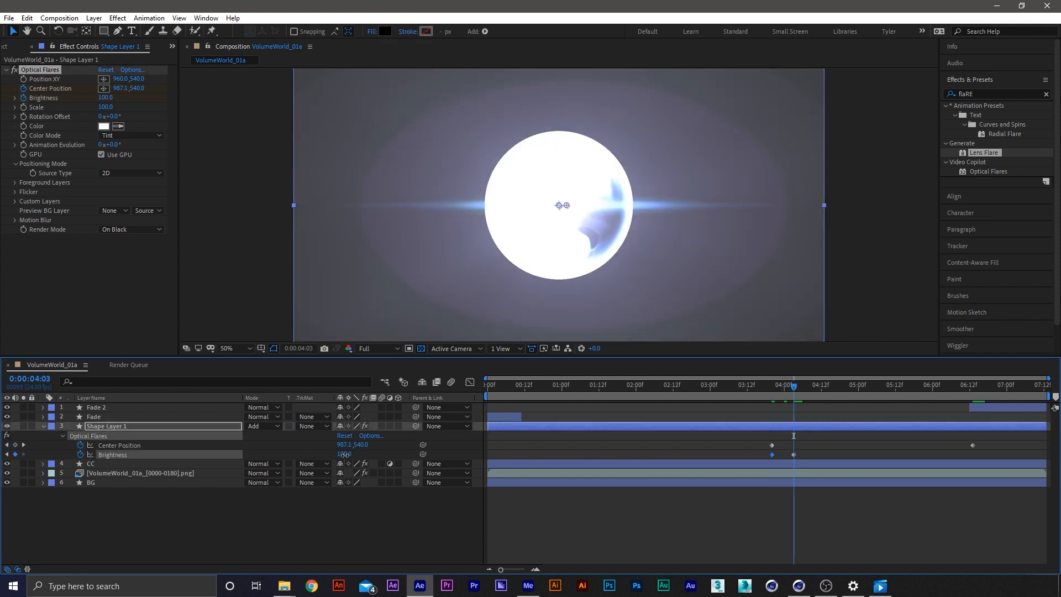
{"action": "type", "text": "0"}
{"action": "key", "text": "Return"}
Duplicate the flare's Brightness keyframe from 3:20 at 6:13
{"action": "left_click_drag", "start_coordinate": [798, 391], "coordinate": [975, 389]}
{"action": "left_click", "coordinate": [771, 454]}
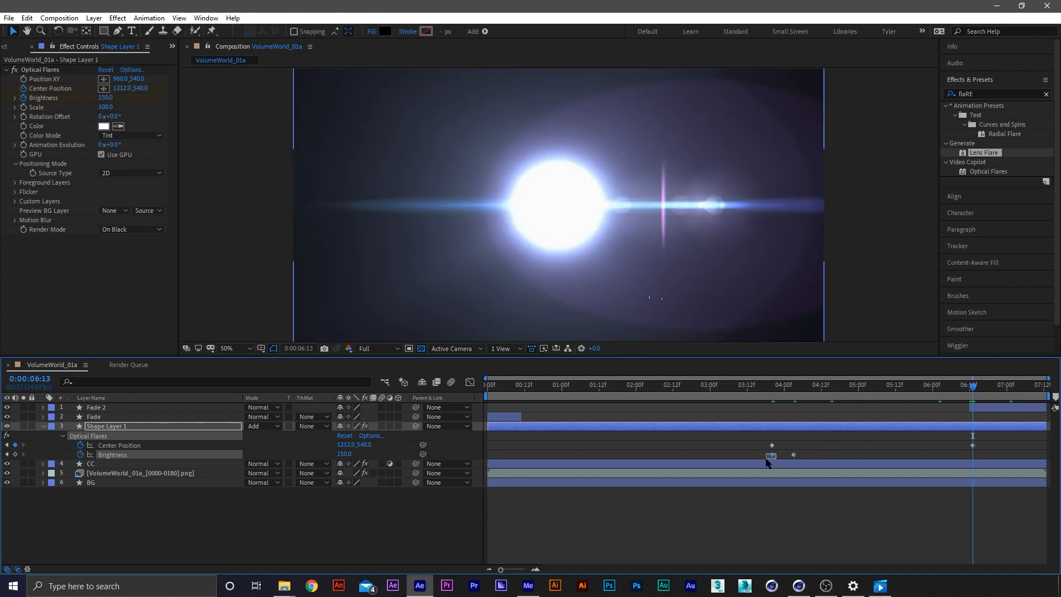
{"action": "key", "text": "ctrl+c"}
{"action": "key", "text": "ctrl+v"}
Apply Easy Ease to the Brightness keyframe at 6:13 and set its incoming velocity influence to 75%
{"action": "right_click", "coordinate": [973, 454]}
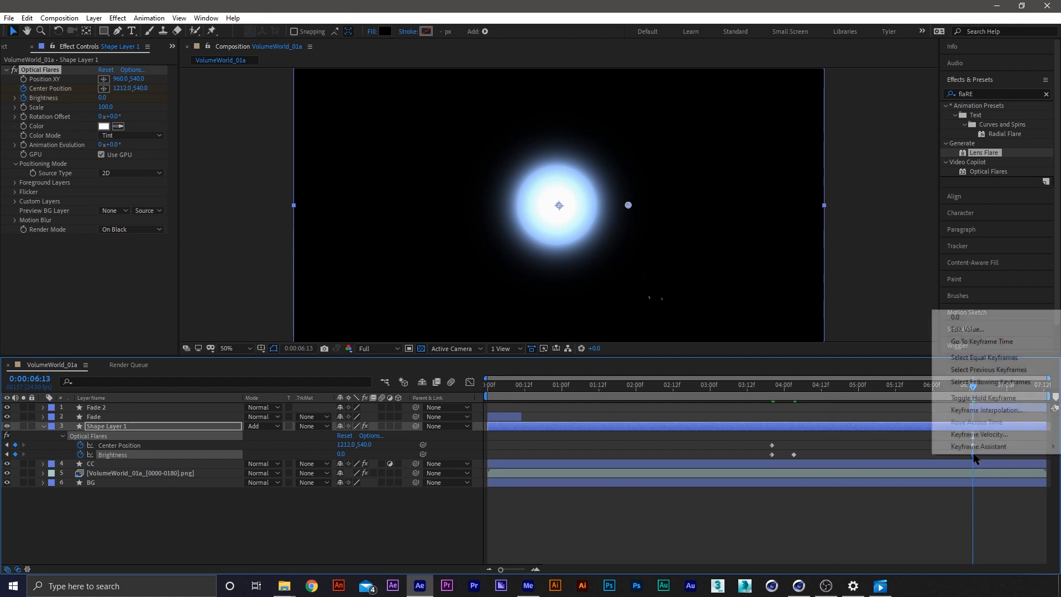
{"action": "mouse_move", "coordinate": [1000, 453]}
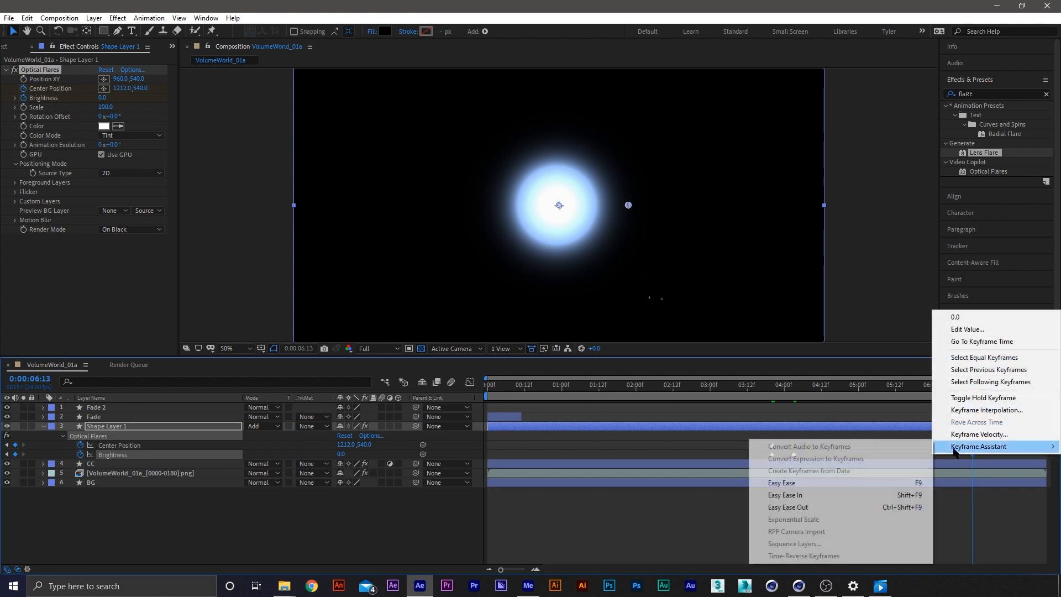
{"action": "left_click", "coordinate": [797, 479]}
{"action": "right_click", "coordinate": [971, 455]}
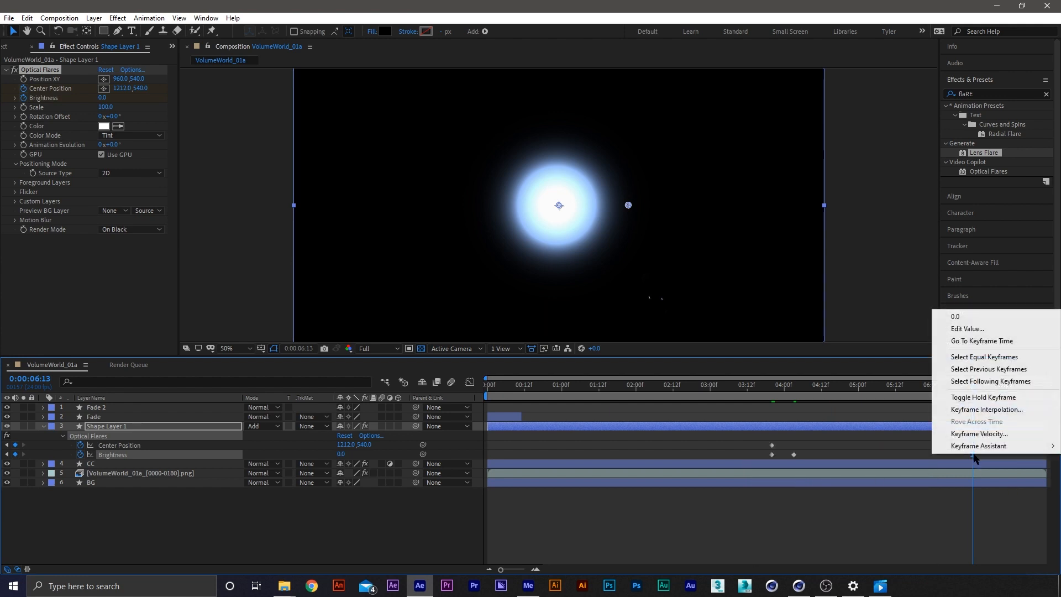
{"action": "left_click", "coordinate": [1028, 430]}
{"action": "left_click", "coordinate": [439, 262]}
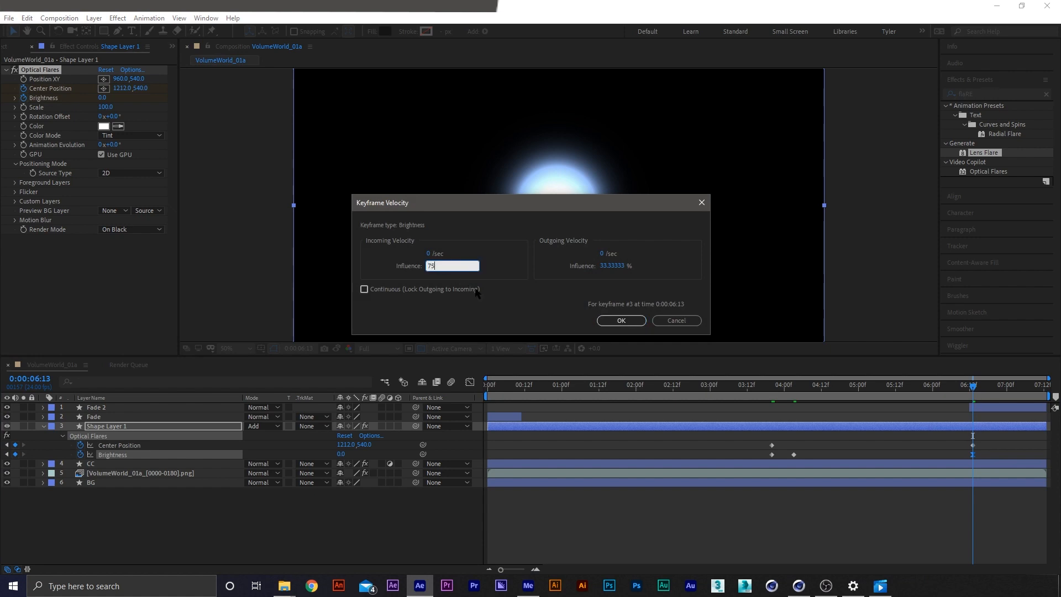
{"action": "type", "text": "75"}
{"action": "key", "text": "Return"}
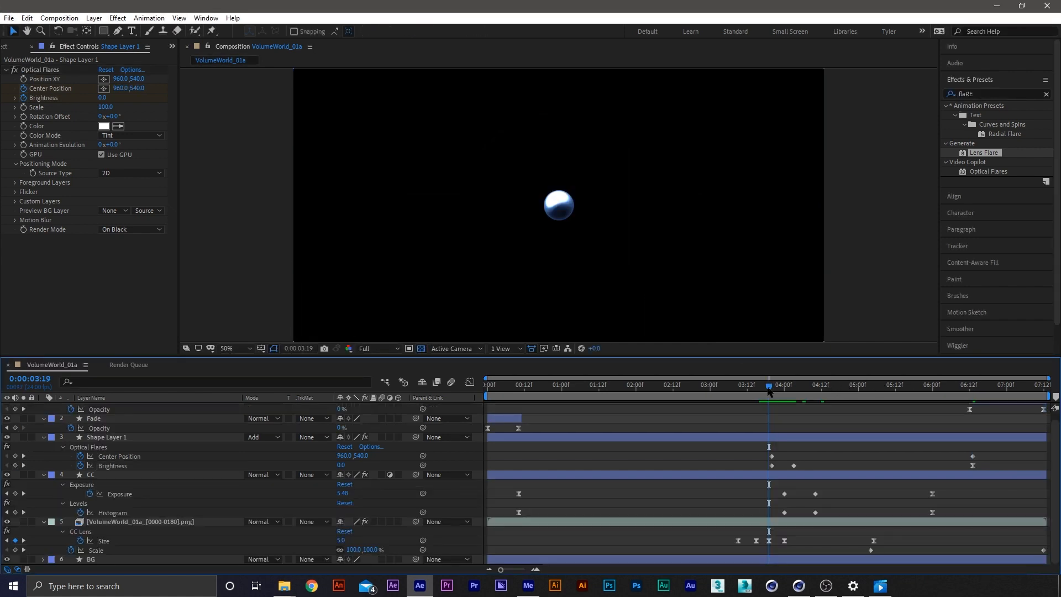
Move the flare's first Brightness keyframe to just before 4:00 and increase the Brightness value at 4:03
{"action": "left_click_drag", "start_coordinate": [768, 391], "coordinate": [781, 466]}
{"action": "mouse_move", "coordinate": [785, 386]}
{"action": "left_mouse_down"}
{"action": "mouse_move", "coordinate": [774, 390]}
{"action": "mouse_move", "coordinate": [819, 386]}
{"action": "mouse_move", "coordinate": [794, 386]}
{"action": "left_mouse_up"}
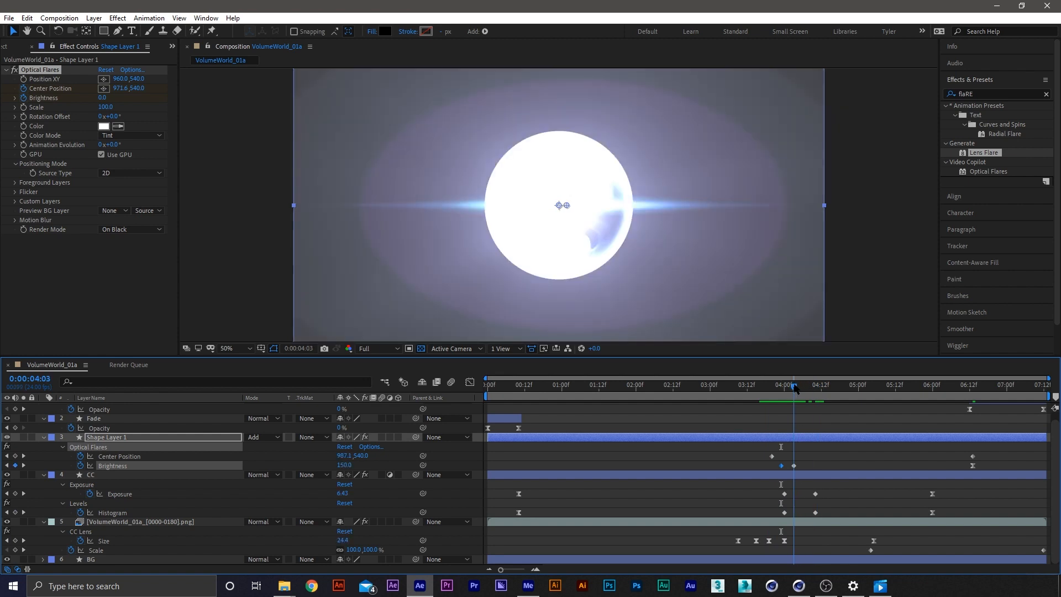
{"action": "left_click", "coordinate": [827, 467]}
{"action": "mouse_move", "coordinate": [348, 466]}
{"action": "left_mouse_down"}
{"action": "mouse_move", "coordinate": [381, 466]}
{"action": "mouse_move", "coordinate": [351, 465]}
{"action": "left_mouse_up"}
{"action": "left_click", "coordinate": [898, 441]}
{"action": "left_click", "coordinate": [896, 447]}
Trim the start of Shape Layer 1 to 3:20 and rename the layer Flare
{"action": "left_click_drag", "start_coordinate": [795, 389], "coordinate": [773, 391]}
{"action": "left_click", "coordinate": [784, 438]}
{"action": "key", "text": "alt+bracketleft"}
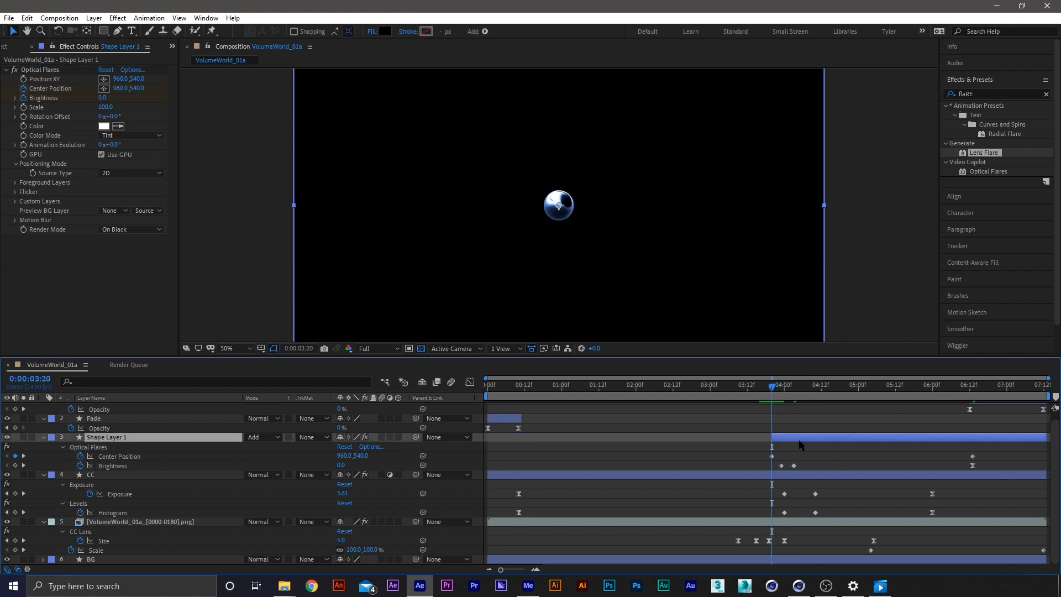
{"action": "key", "text": "Return"}
{"action": "type", "text": "Flare"}
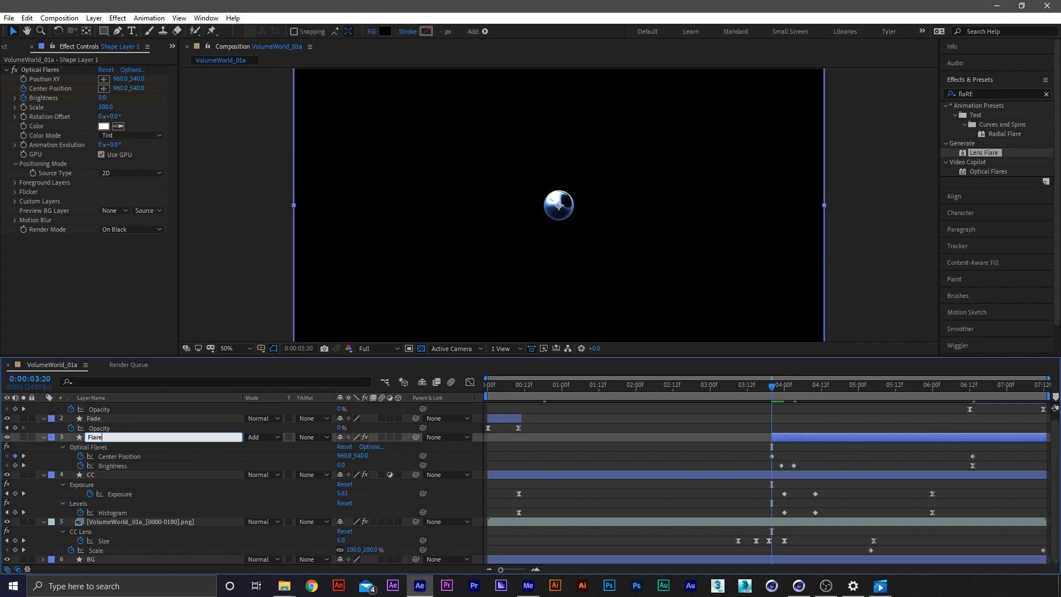
{"action": "key", "text": "Return"}
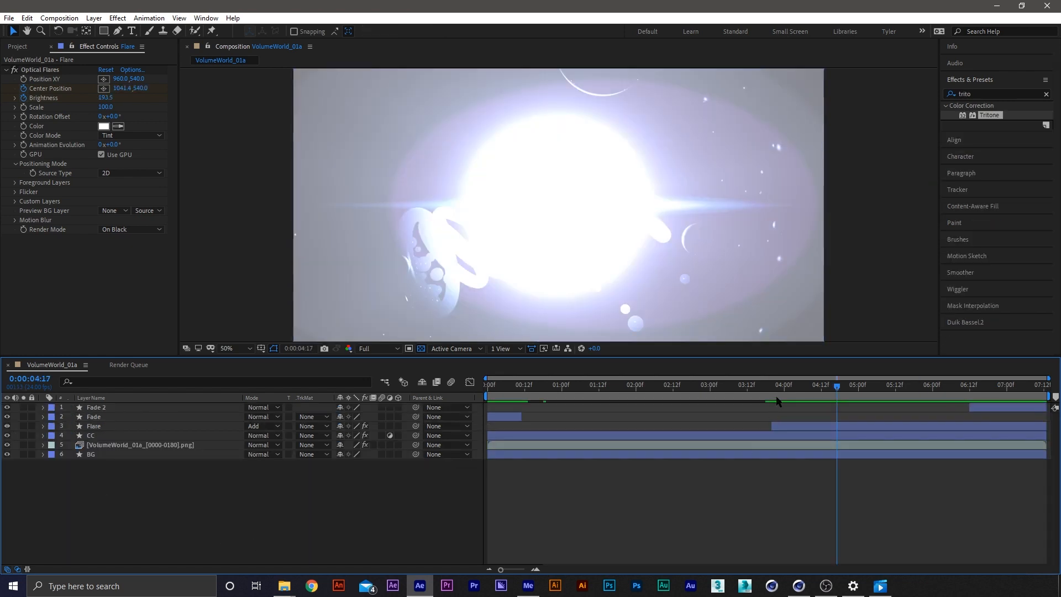
Preview the finished composition's animation and enlarge the composition view for playback
{"action": "left_click_drag", "start_coordinate": [744, 390], "coordinate": [556, 391]}
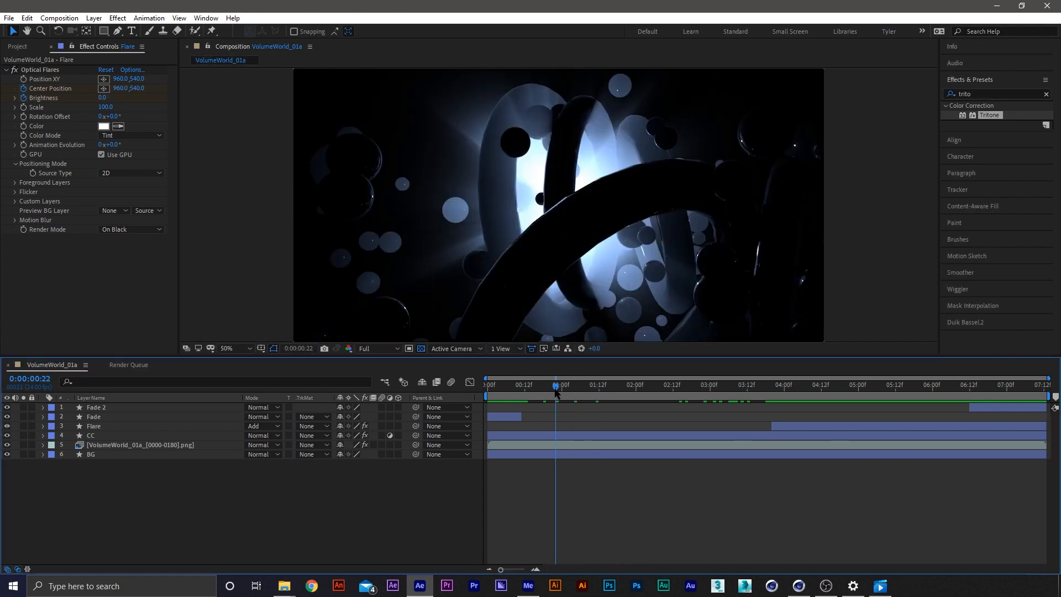
{"action": "key", "text": "space"}
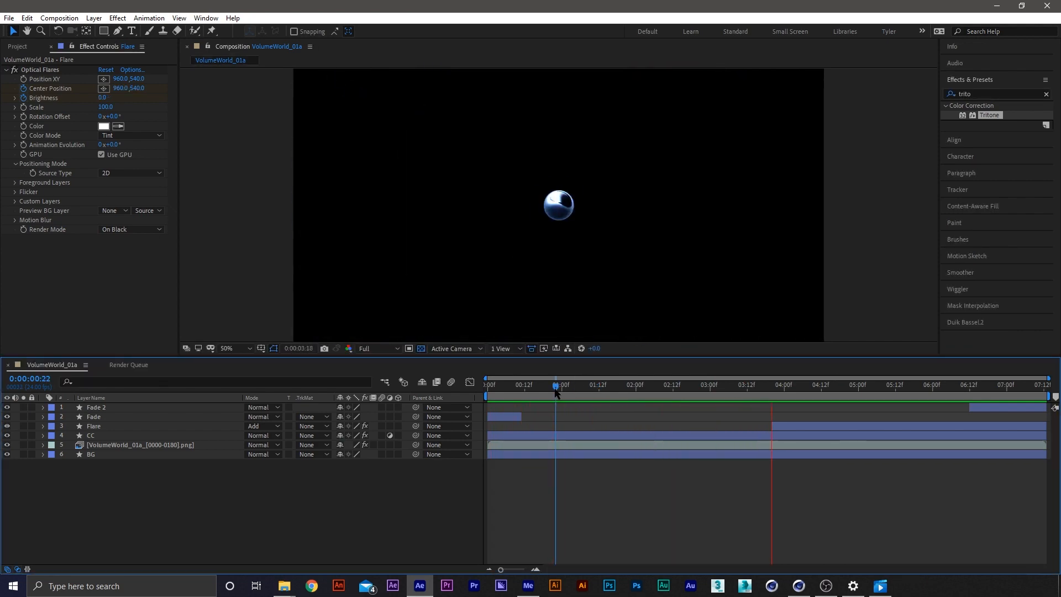
{"action": "key", "text": "space"}
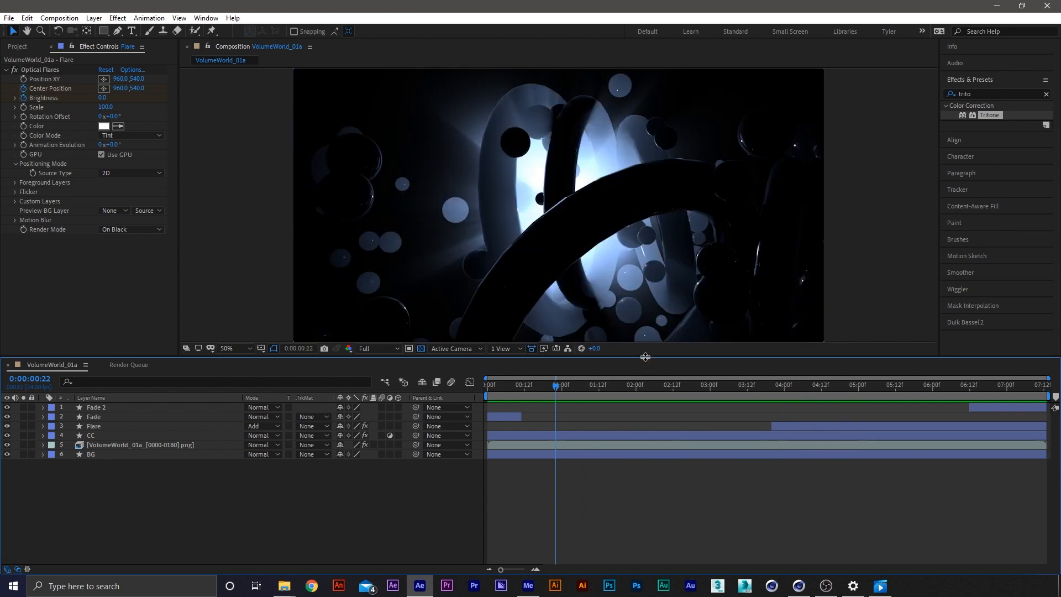
{"action": "left_click_drag", "start_coordinate": [645, 357], "coordinate": [644, 399]}
{"action": "key", "text": "space"}
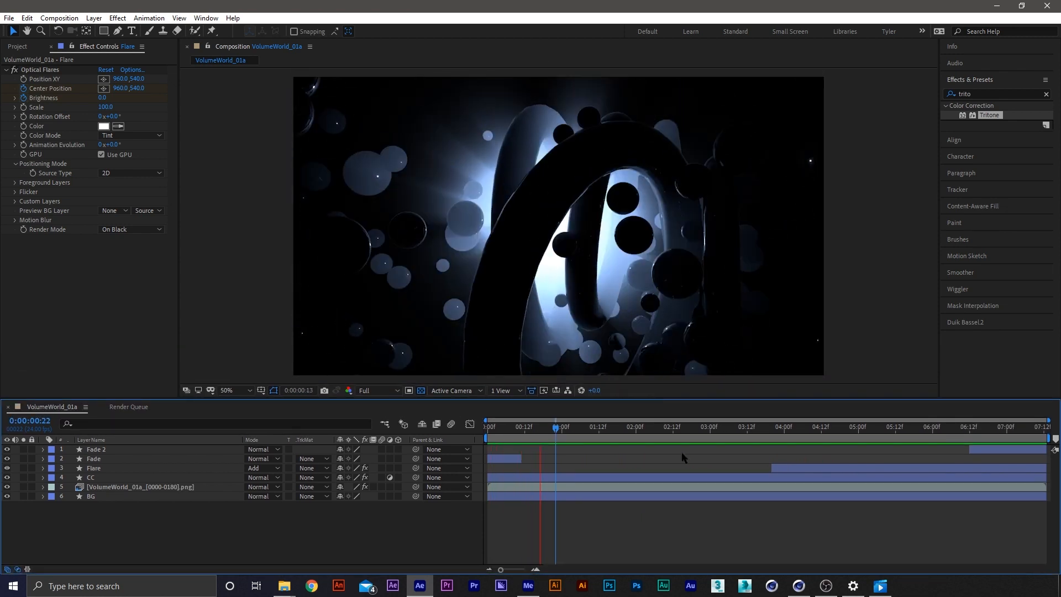